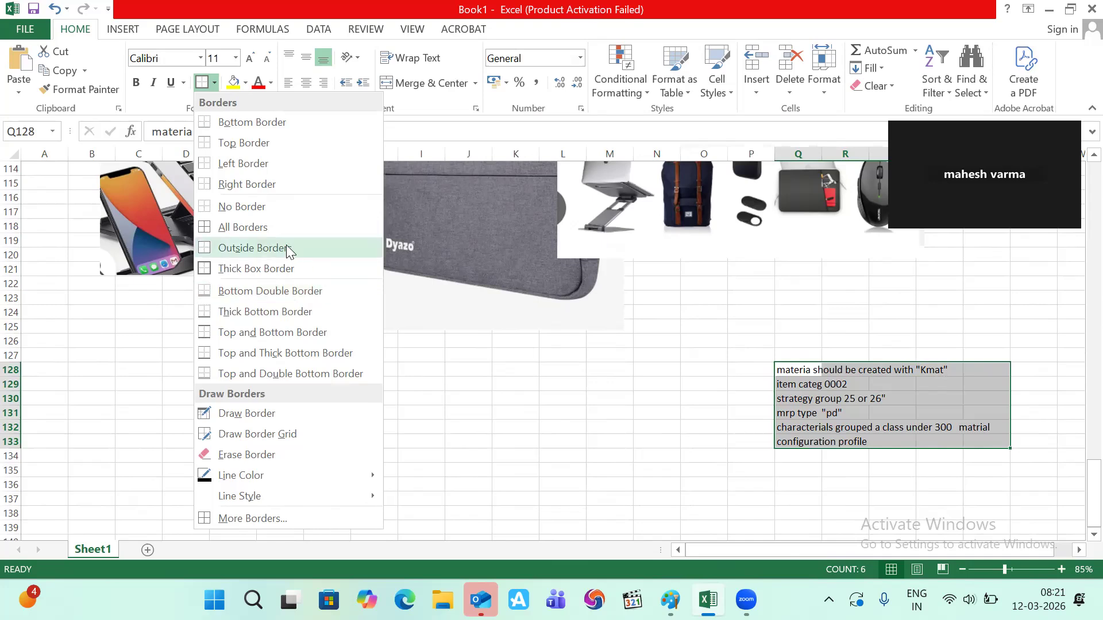
- Give the requirements notes in Q128:T133 all borders and bold text
{"action": "left_click", "coordinate": [282, 228]}
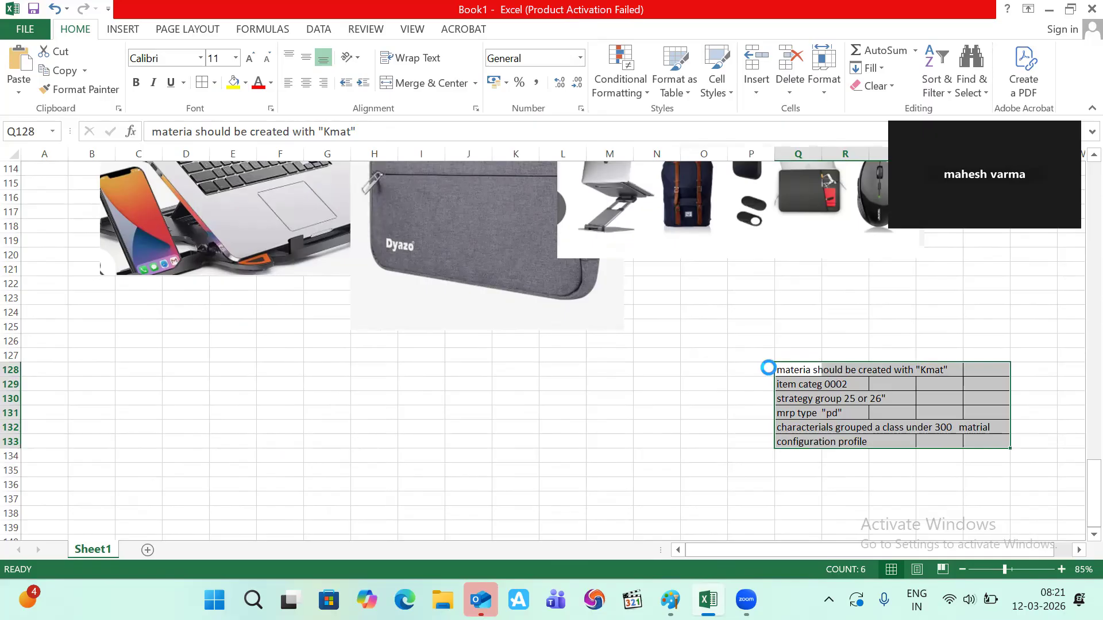
{"action": "key", "text": "ctrl+b"}
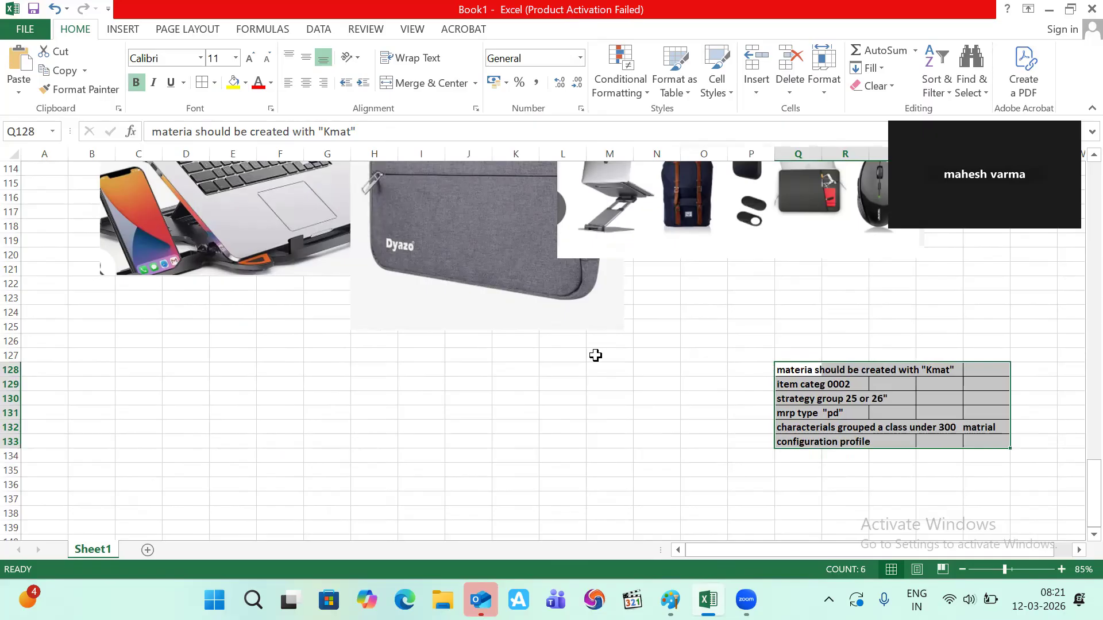
{"action": "left_click", "coordinate": [596, 356]}
- Scroll up to the Features table, glance at the Paint diagram and return to Excel
{"action": "scroll", "coordinate": [596, 356], "scroll_direction": "up", "scroll_amount": 6}
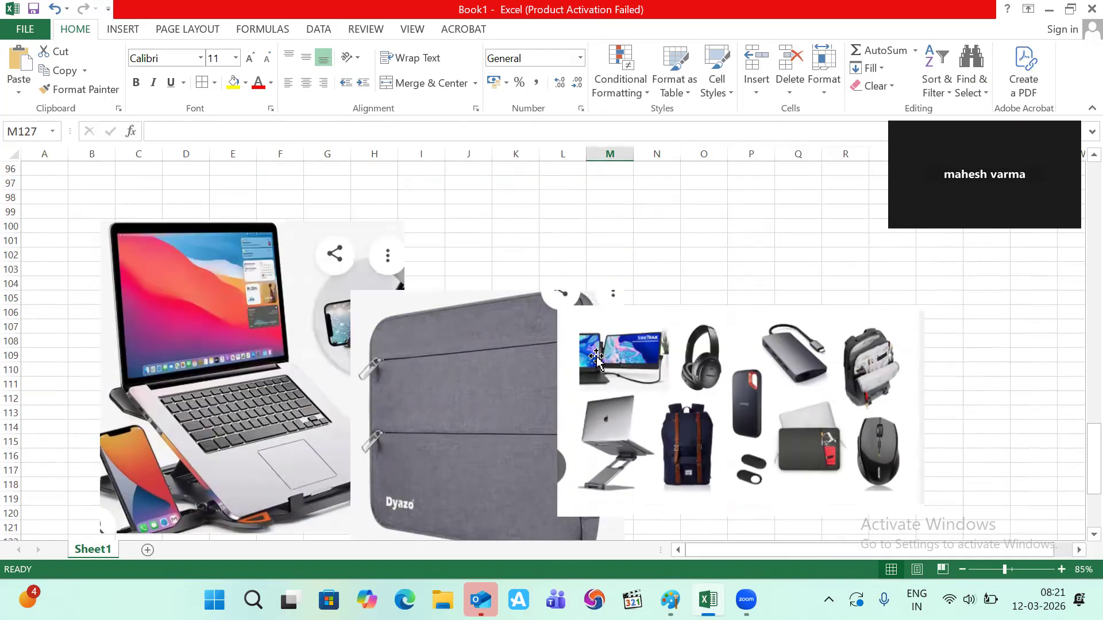
{"action": "scroll", "coordinate": [596, 355], "scroll_direction": "up", "scroll_amount": 8}
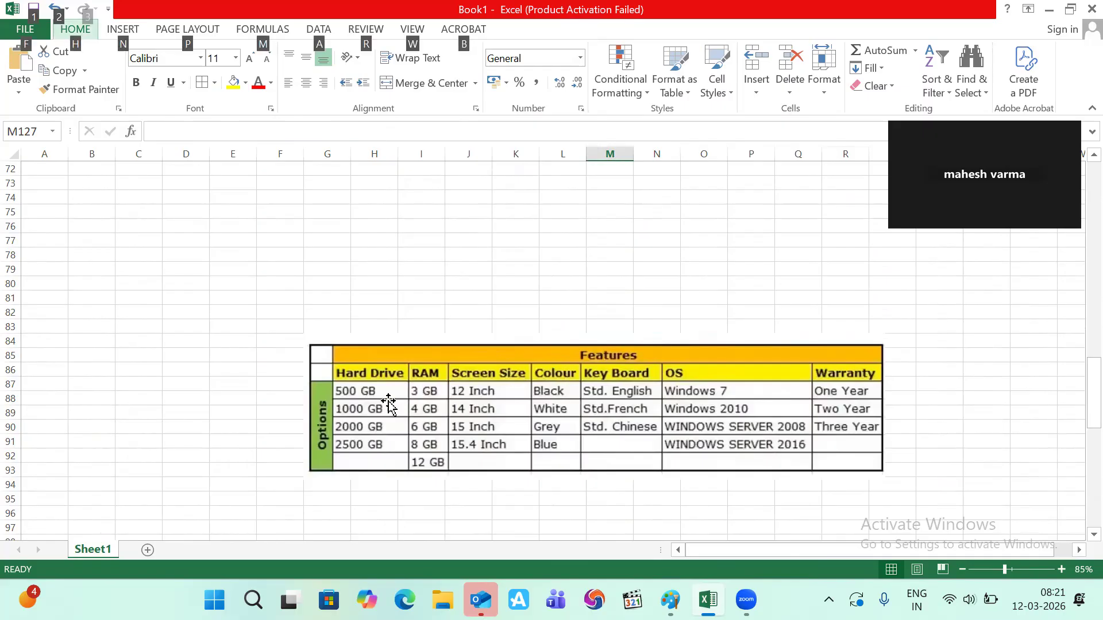
{"action": "key", "text": "alt+Tab"}
{"action": "key", "text": "alt+Tab"}
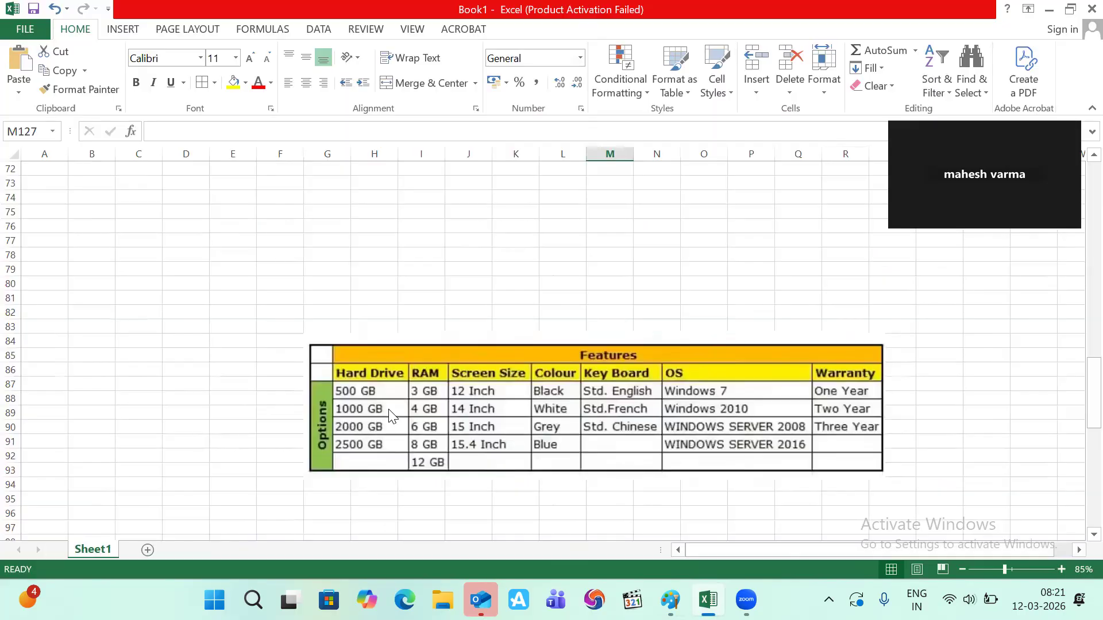
{"action": "key", "text": "alt+Tab"}
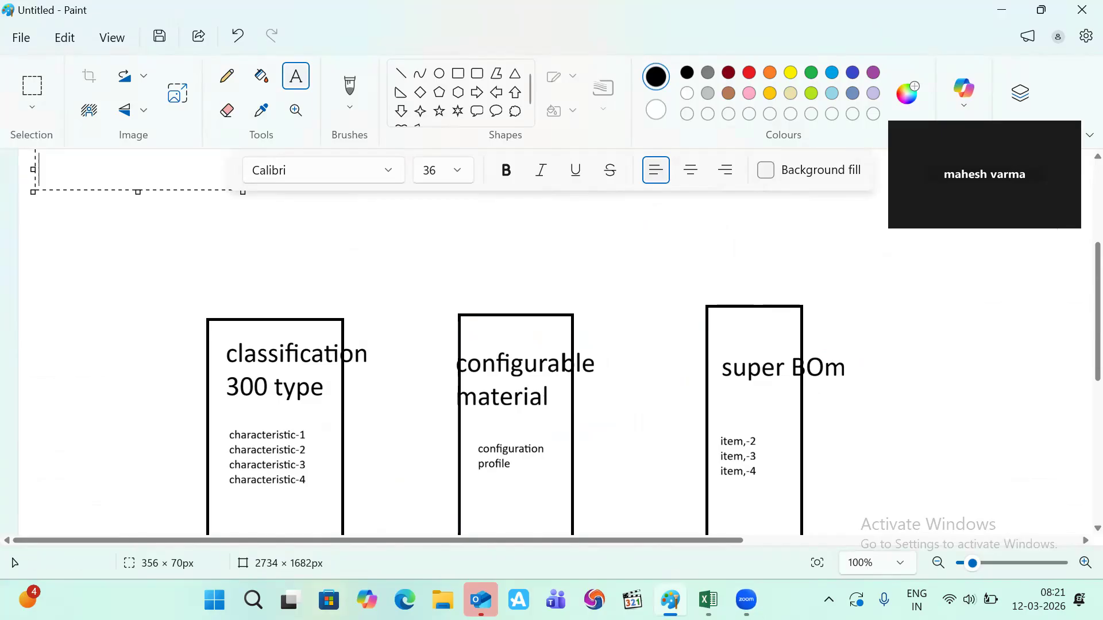
- Launch SAP Logon from the Windows search
{"action": "left_click", "coordinate": [253, 599]}
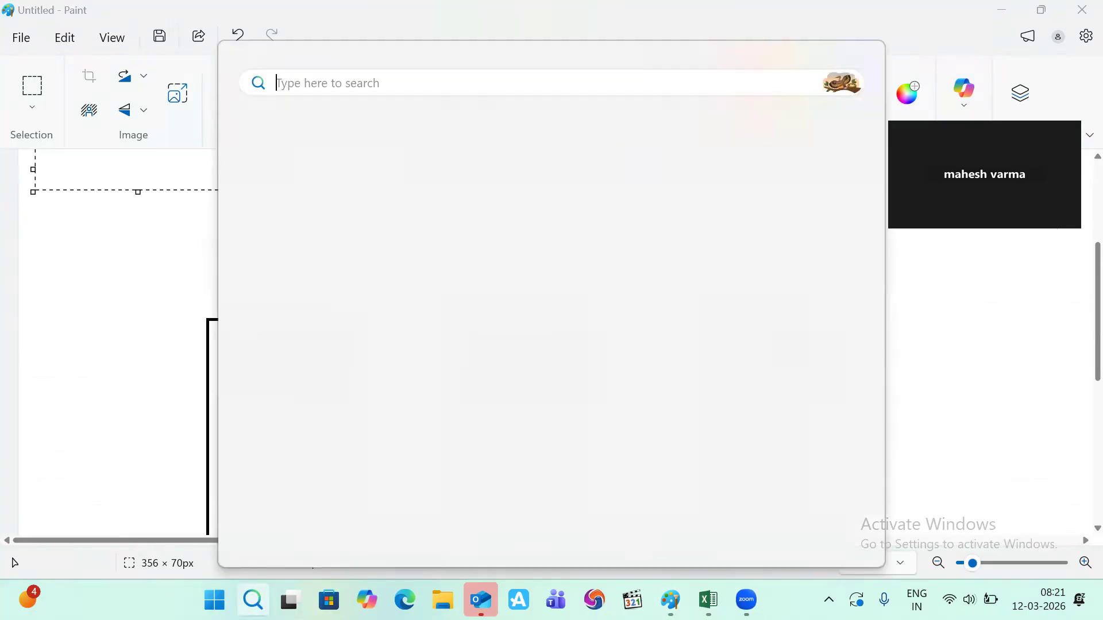
{"action": "type", "text": "sa"}
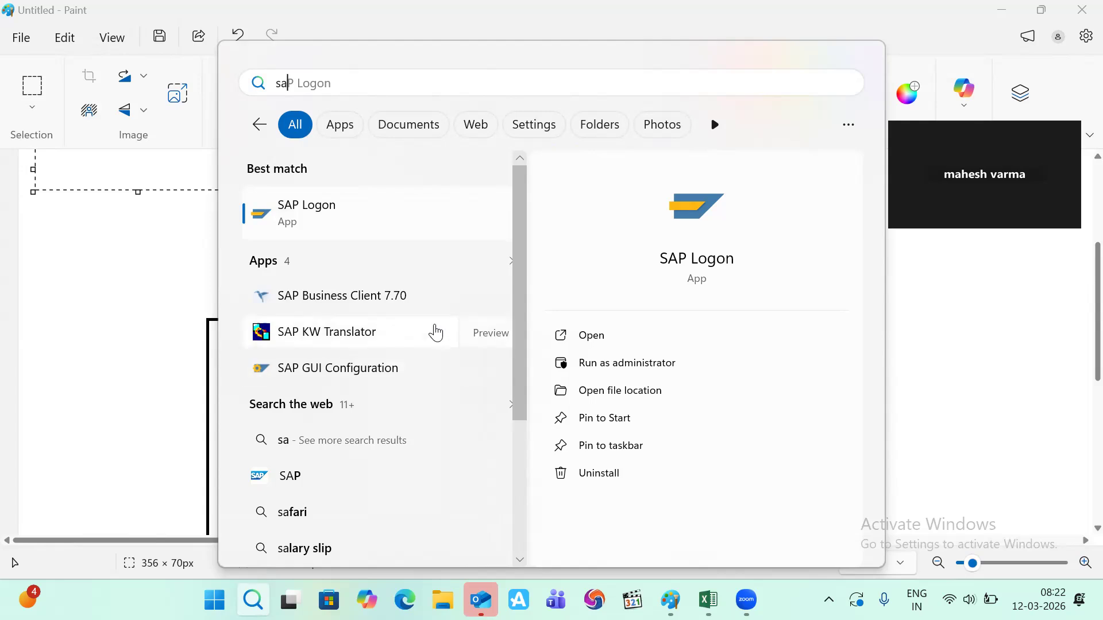
{"action": "left_click", "coordinate": [594, 332]}
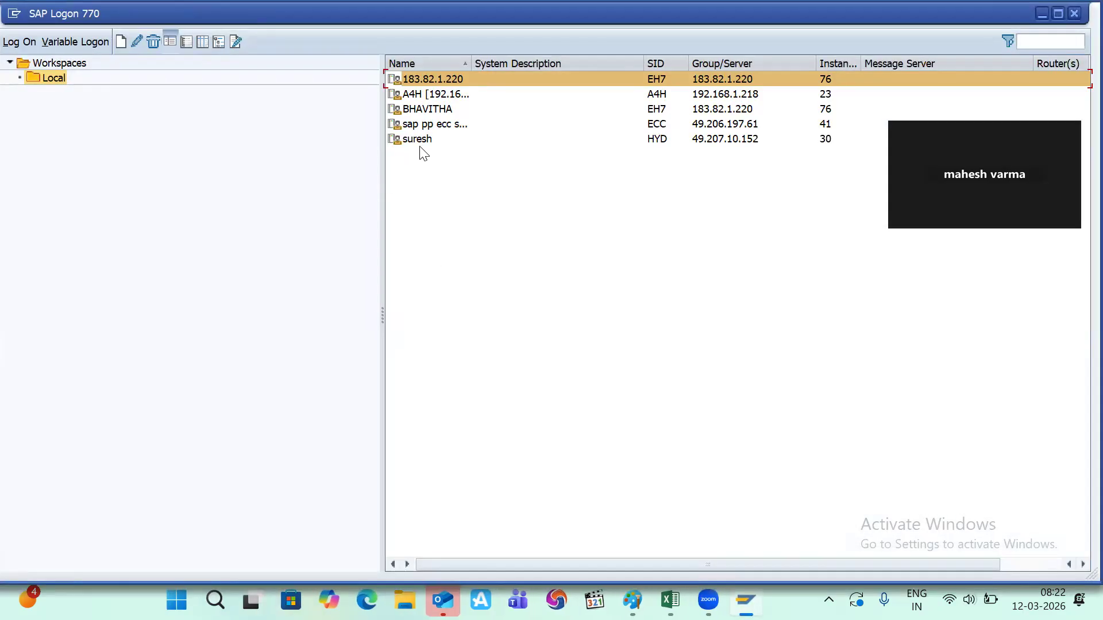
- Log on to the ECC system in client 800 and start transaction MM01
{"action": "double_click", "coordinate": [418, 139]}
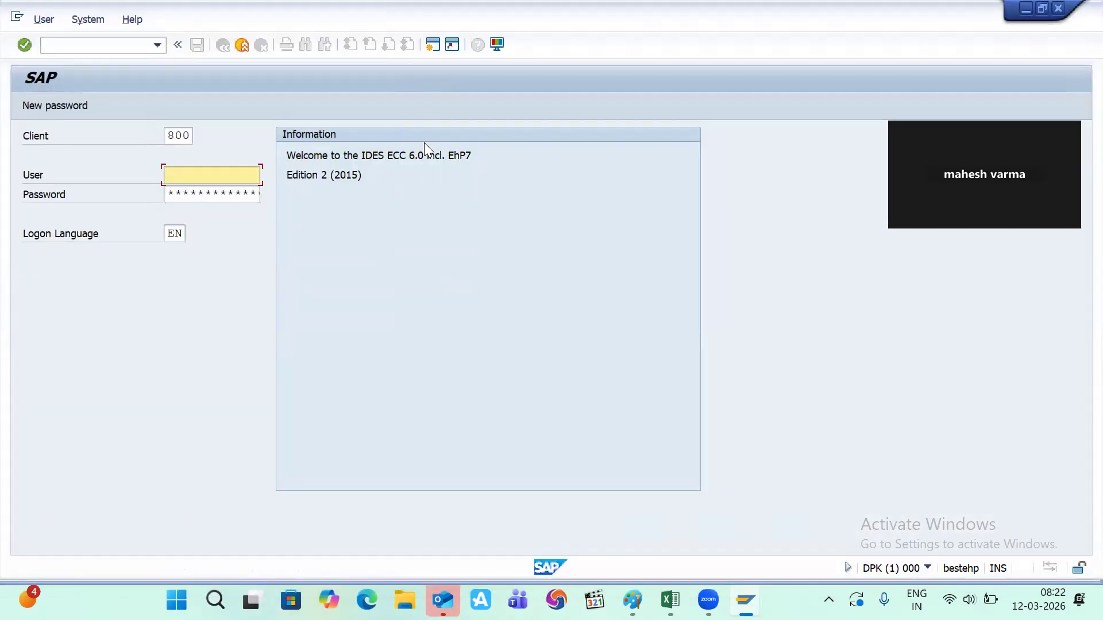
{"action": "key", "text": "Down"}
{"action": "key", "text": "Return"}
{"action": "key", "text": "Tab"}
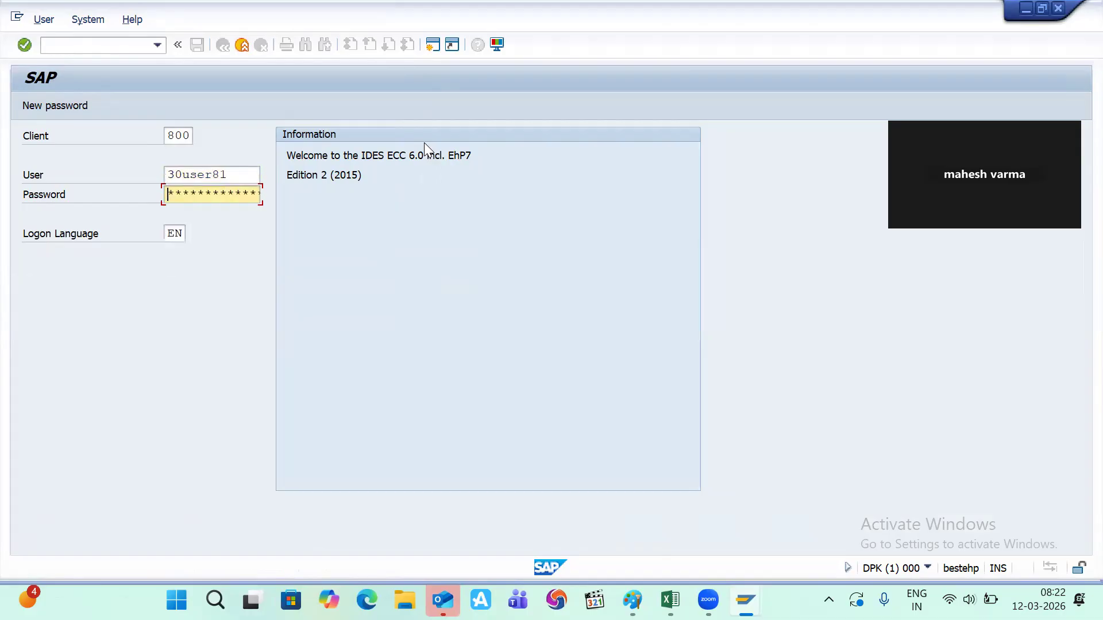
{"action": "key", "text": "Return"}
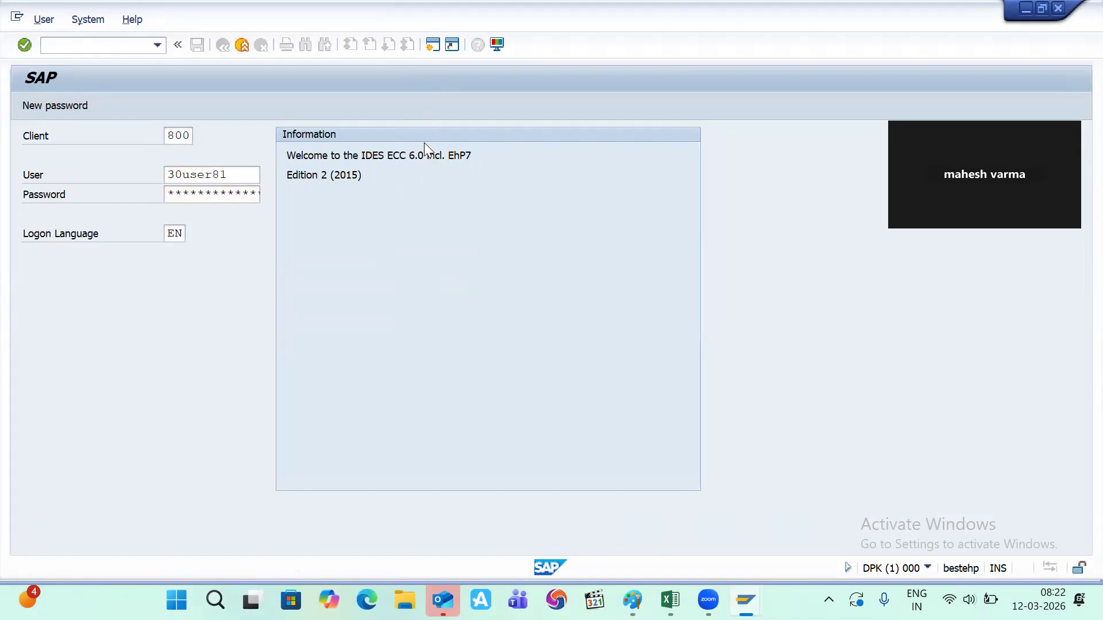
{"action": "type", "text": "mm01"}
{"action": "key", "text": "Return"}
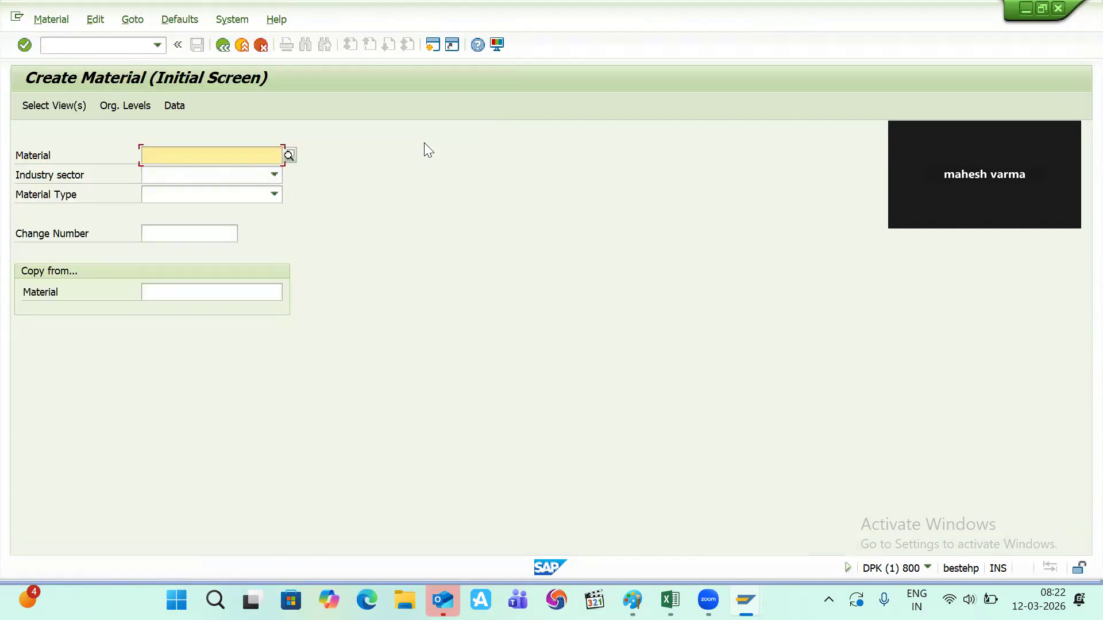
- Enter material accer_laptop, industry sector M and material type KMAT on the initial screen
{"action": "type", "text": "accer"}
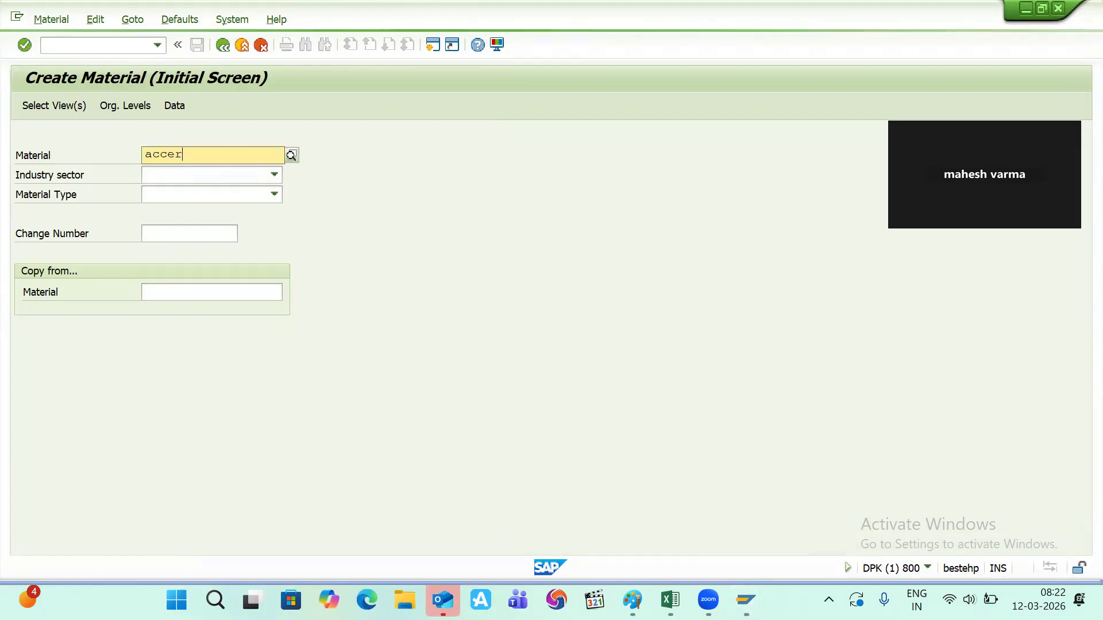
{"action": "type", "text": "_laptop"}
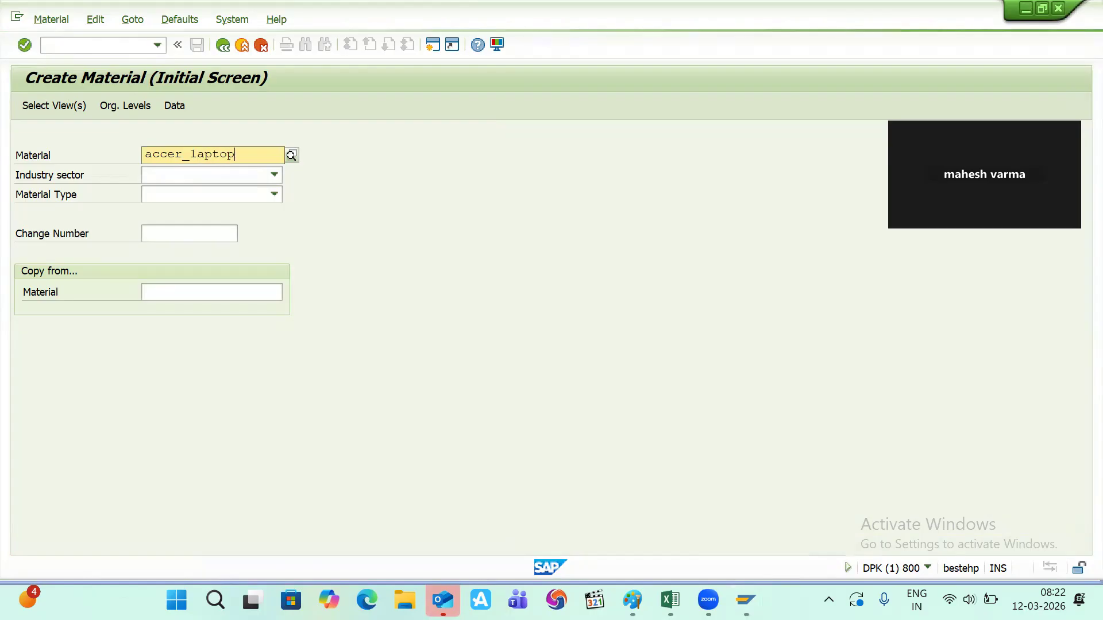
{"action": "key", "text": "Tab"}
{"action": "type", "text": "M"}
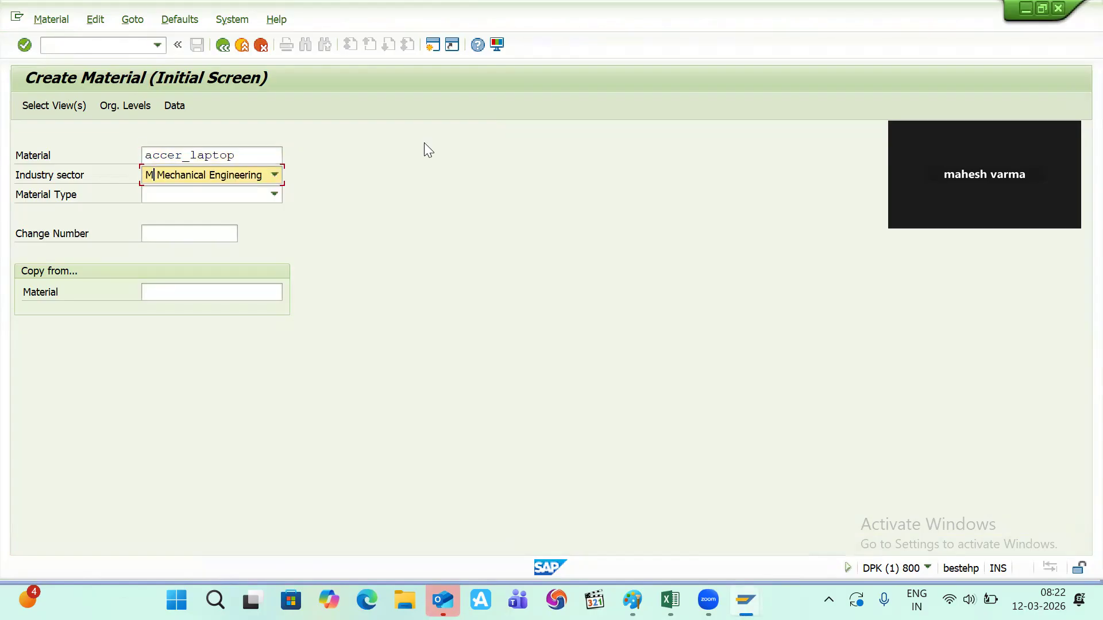
{"action": "key", "text": "Tab"}
{"action": "type", "text": "K"}
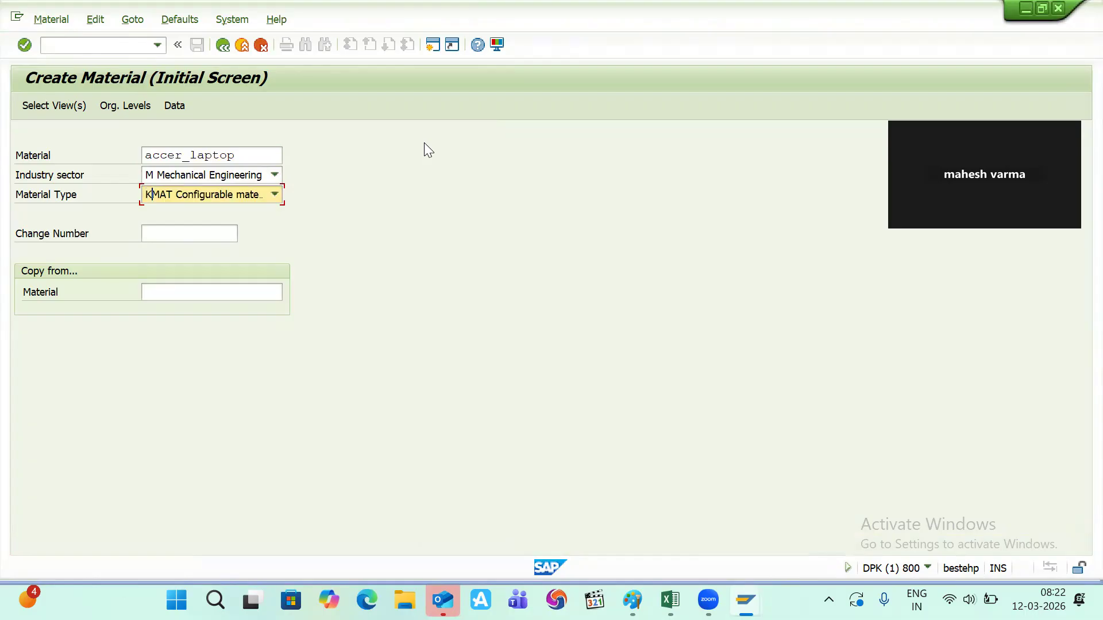
{"action": "key", "text": "Return"}
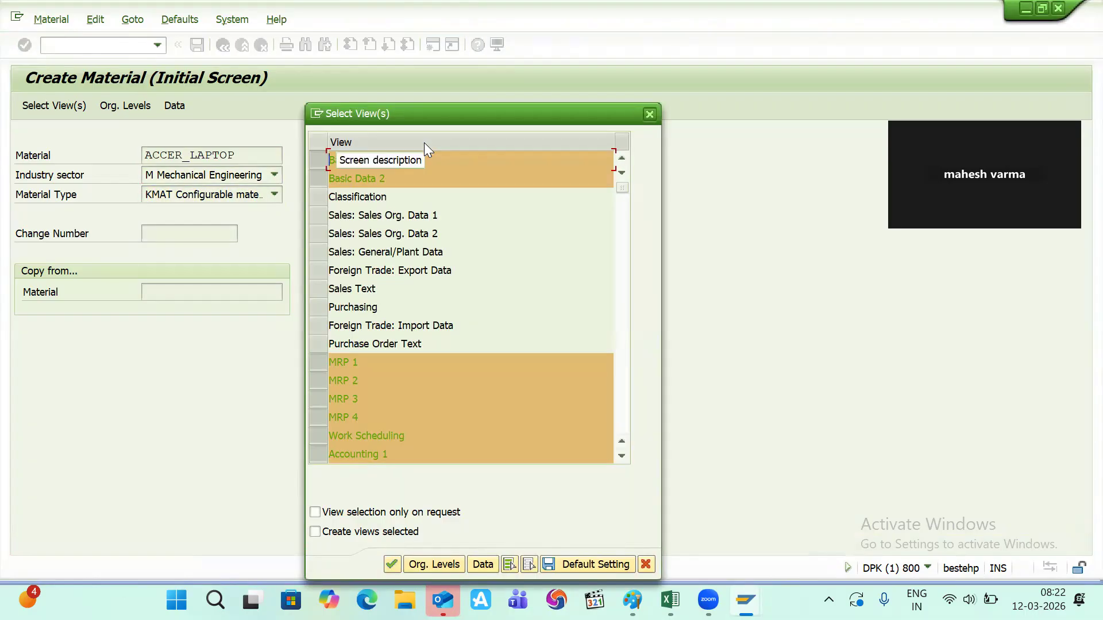
- Select the Classification and Sales Org. Data 1 and 2 views, and confirm plant 1100
{"action": "left_click", "coordinate": [321, 199]}
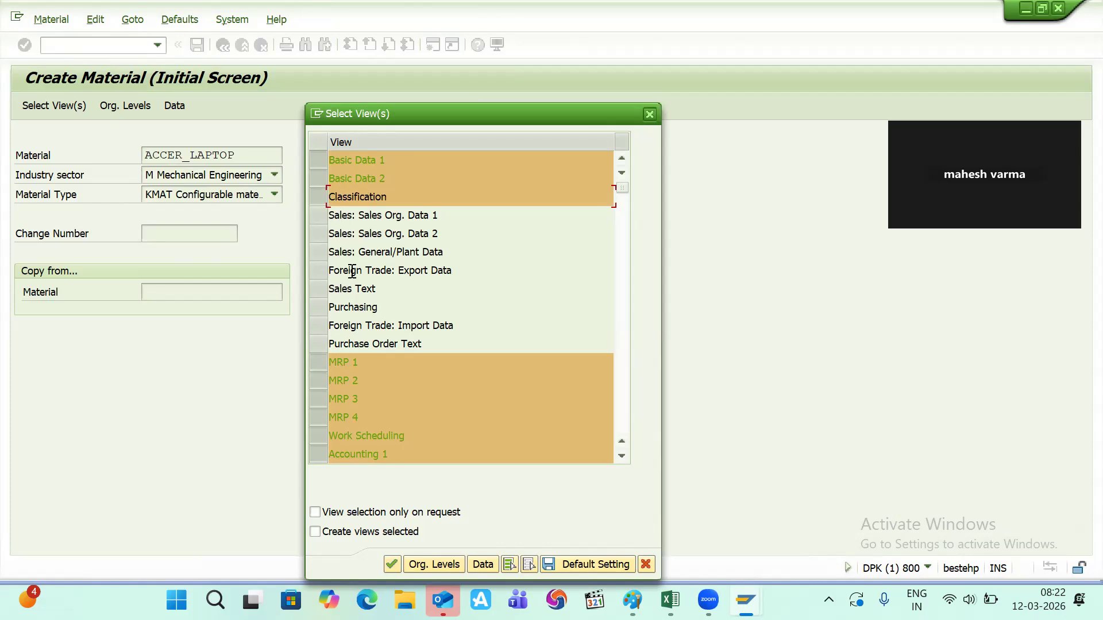
{"action": "left_click", "coordinate": [321, 218]}
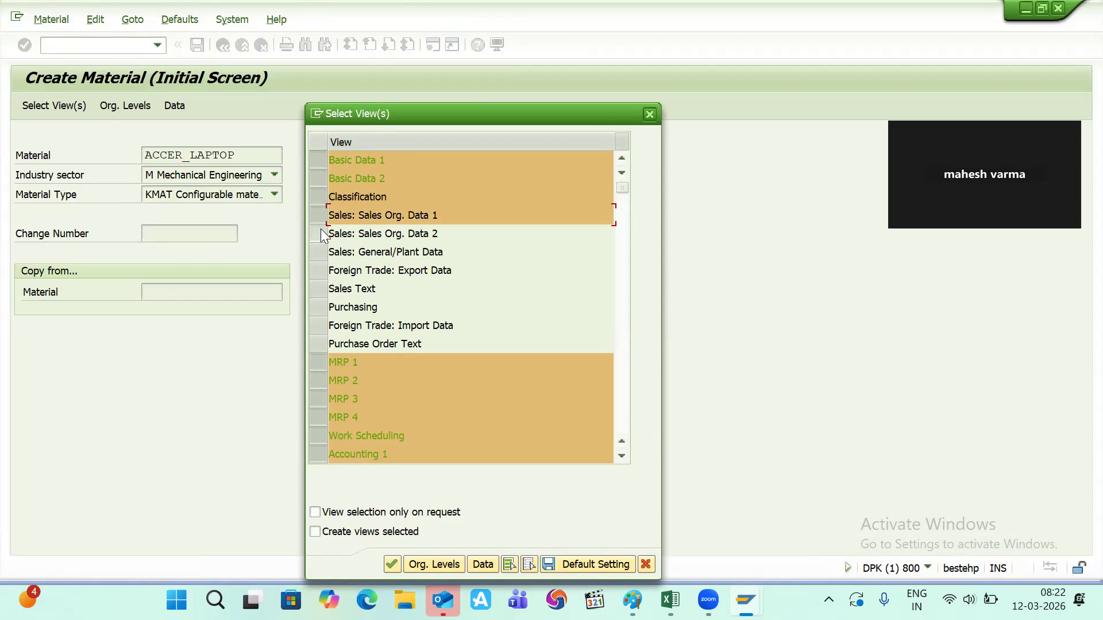
{"action": "left_click", "coordinate": [320, 231]}
{"action": "scroll", "coordinate": [351, 368], "scroll_direction": "down", "scroll_amount": 2}
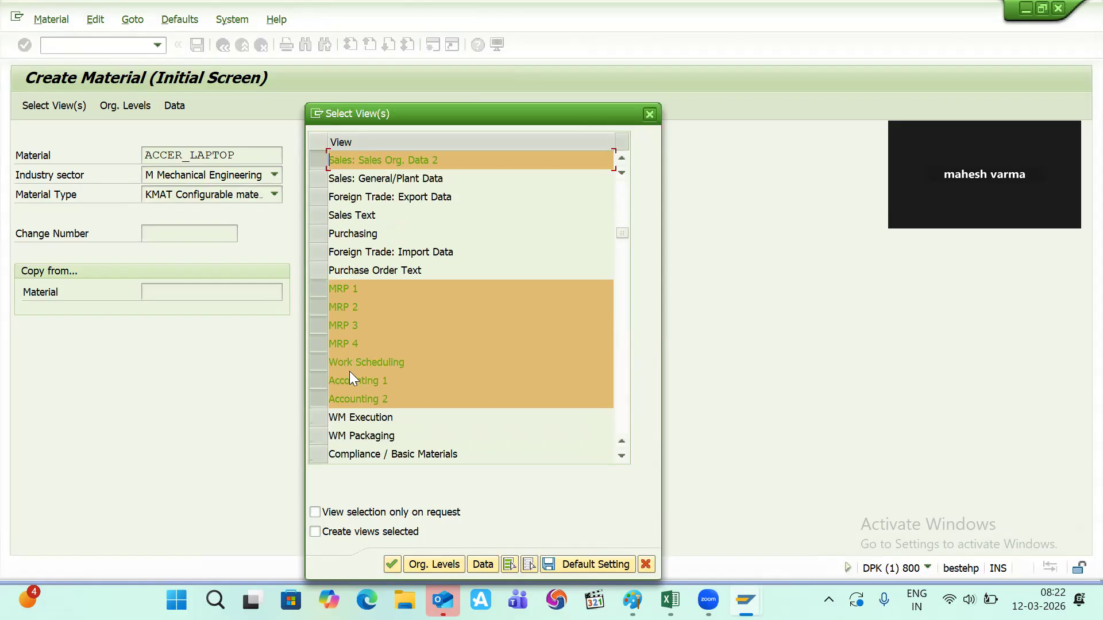
{"action": "scroll", "coordinate": [351, 373], "scroll_direction": "down", "scroll_amount": 2}
{"action": "scroll", "coordinate": [351, 372], "scroll_direction": "up", "scroll_amount": 2}
{"action": "key", "text": "Return"}
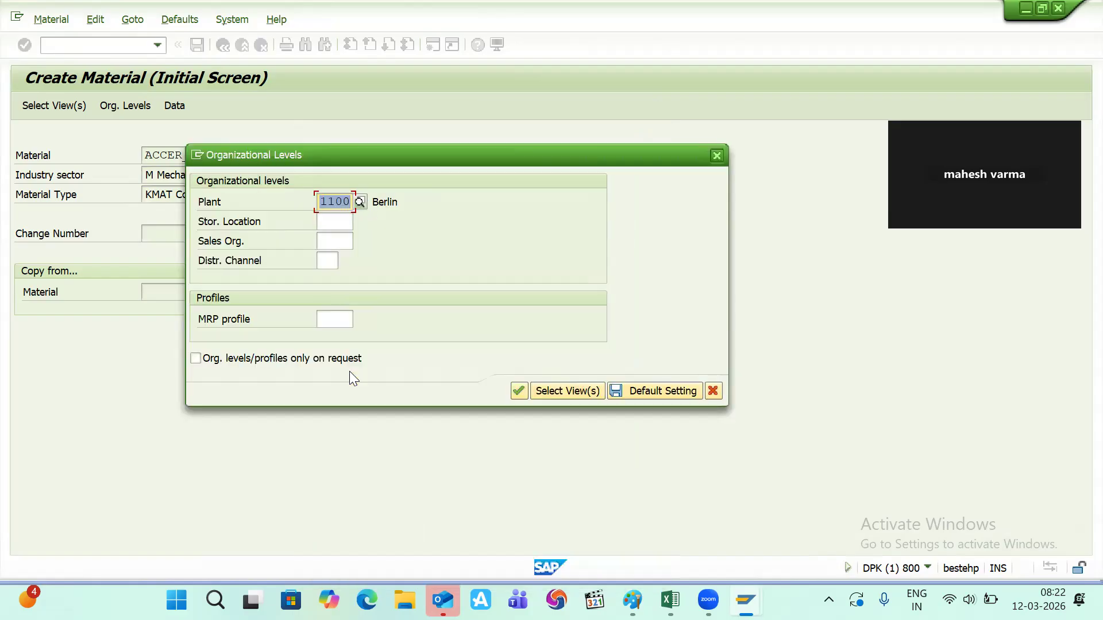
{"action": "key", "text": "Return"}
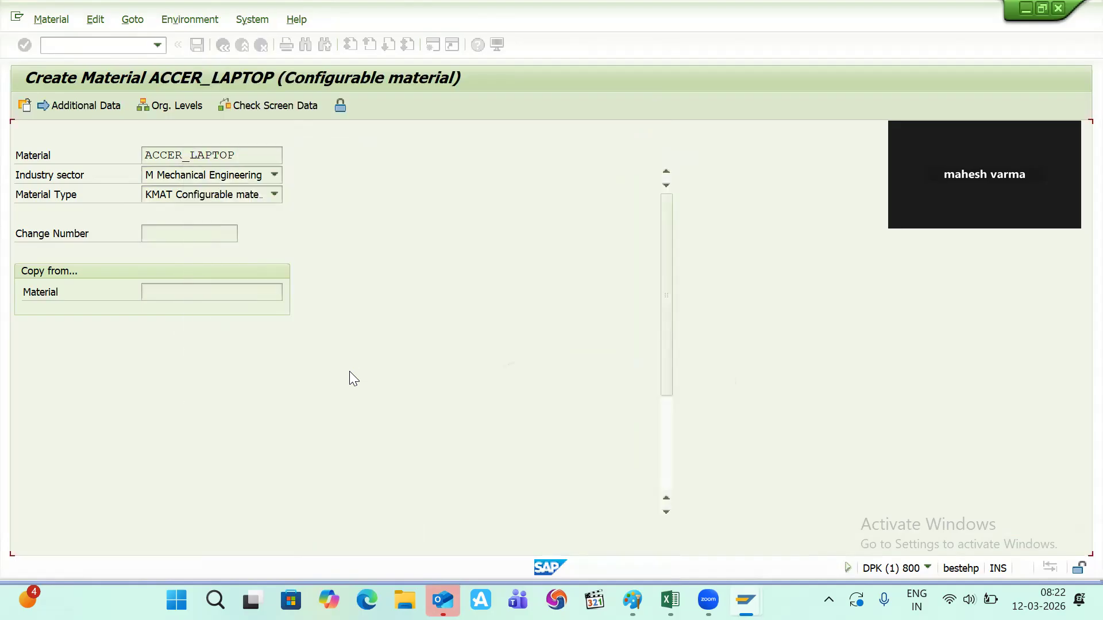
- Enter description 'accer laptop' and base unit PC, then pass the classification and sales views
{"action": "type", "text": "accer laptop"}
{"action": "key", "text": "Return"}
{"action": "type", "text": "pc"}
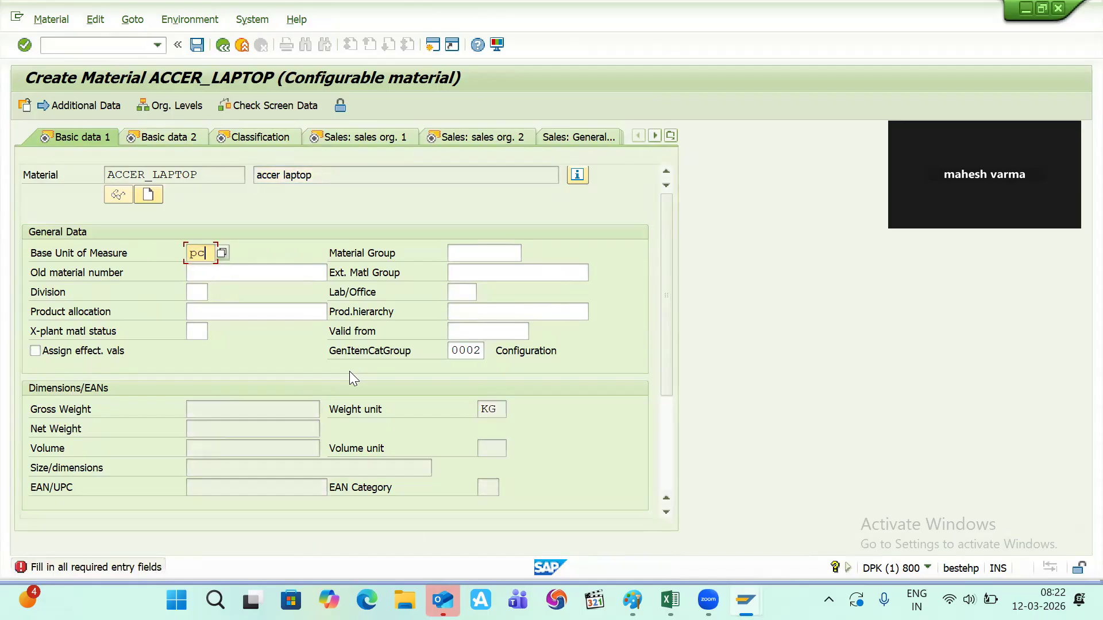
{"action": "key", "text": "Return"}
{"action": "scroll", "coordinate": [349, 375], "scroll_direction": "down", "scroll_amount": 3}
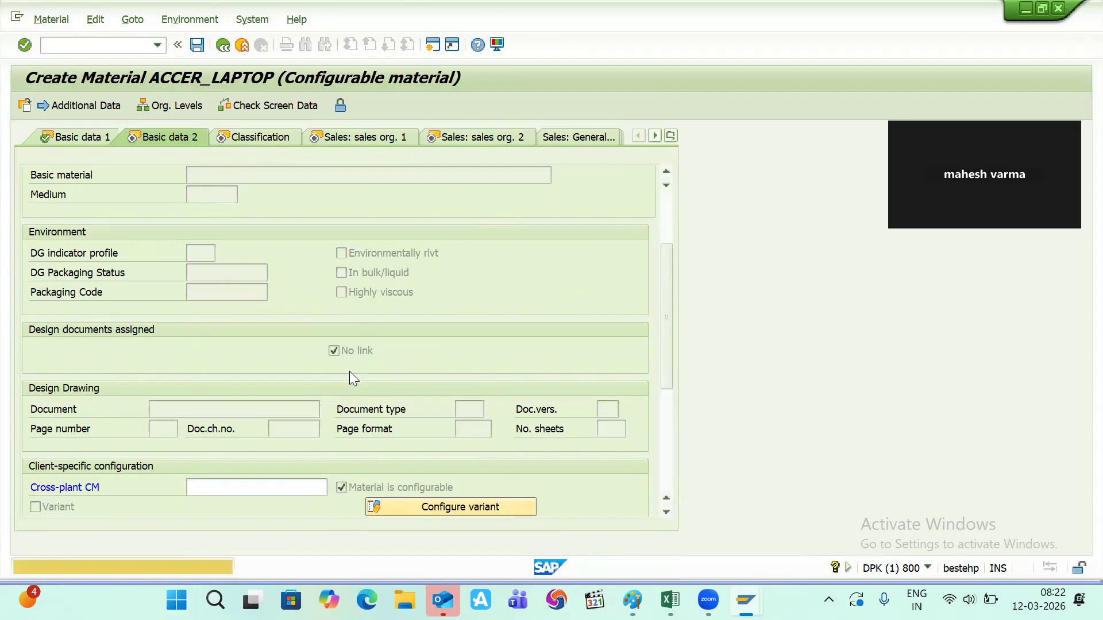
{"action": "key", "text": "Return"}
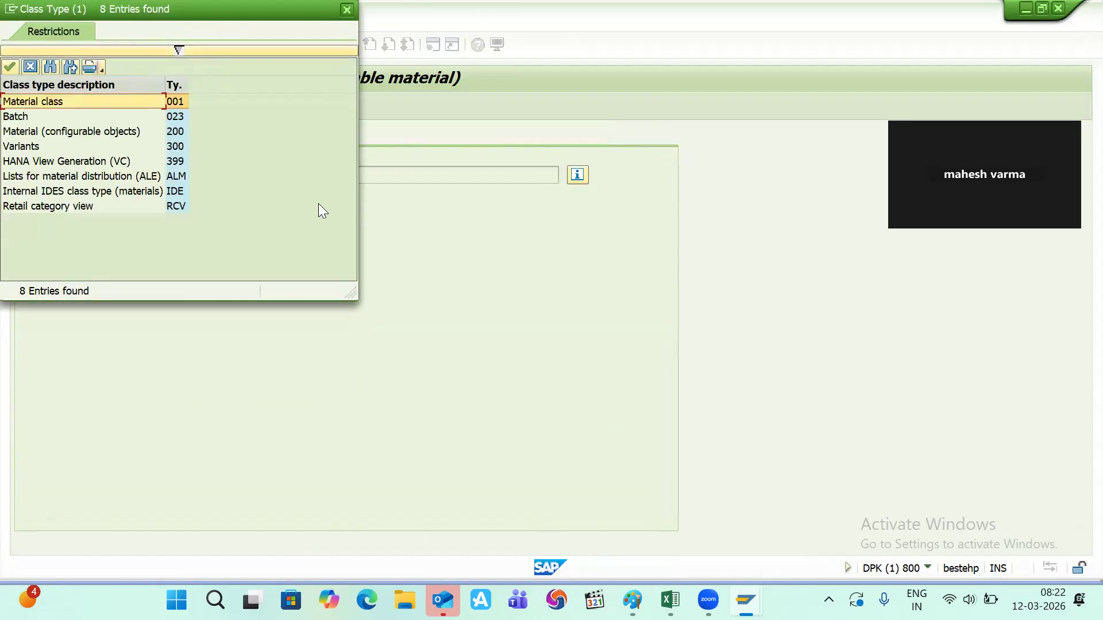
{"action": "left_click", "coordinate": [348, 10]}
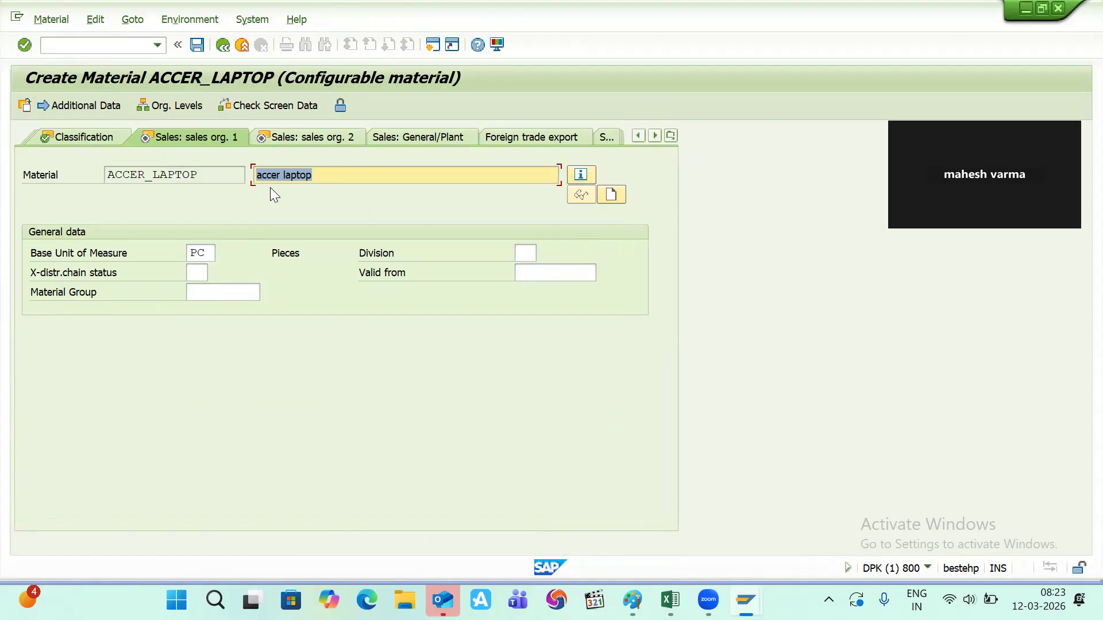
{"action": "key", "text": "Return"}
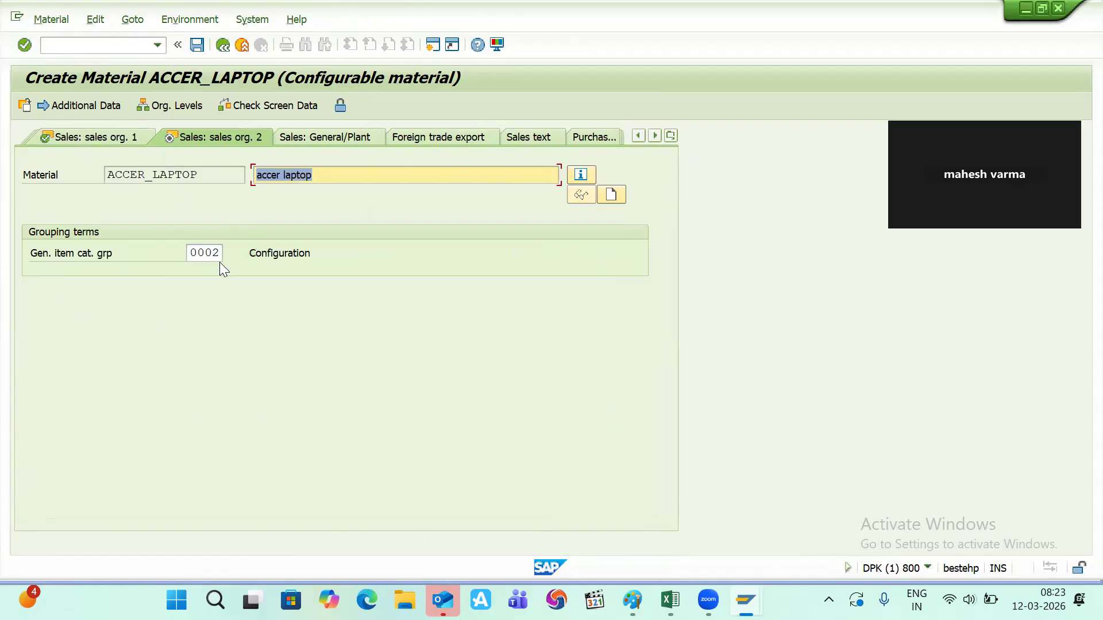
{"action": "key", "text": "Return"}
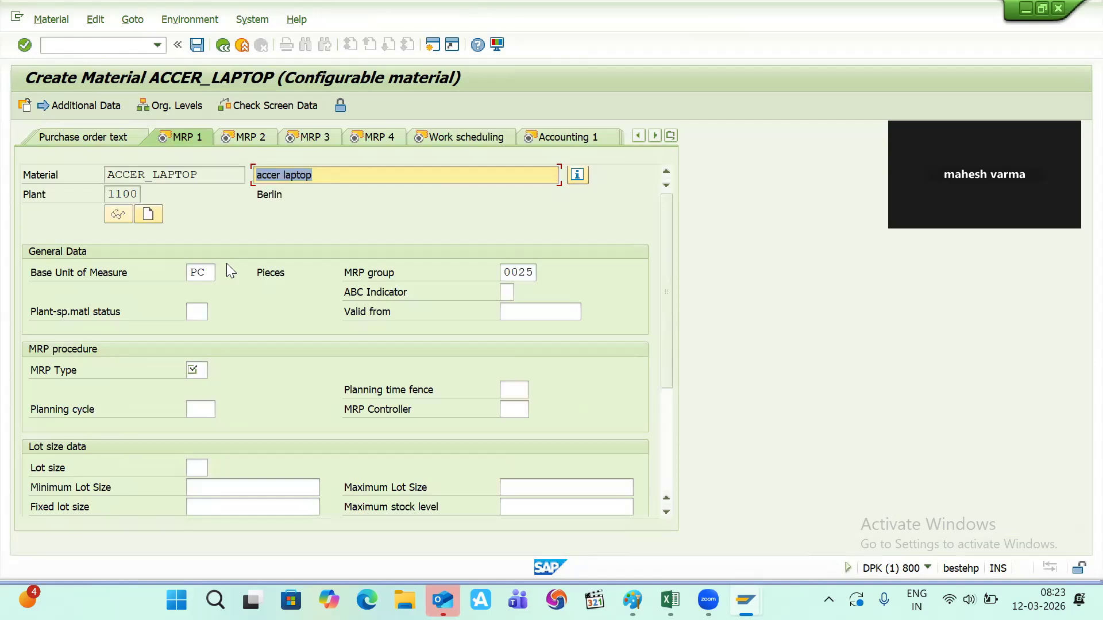
- Set MRP type PD, MRP controller 001, lot size EX and scheduling margin key 001
{"action": "type", "text": "pd"}
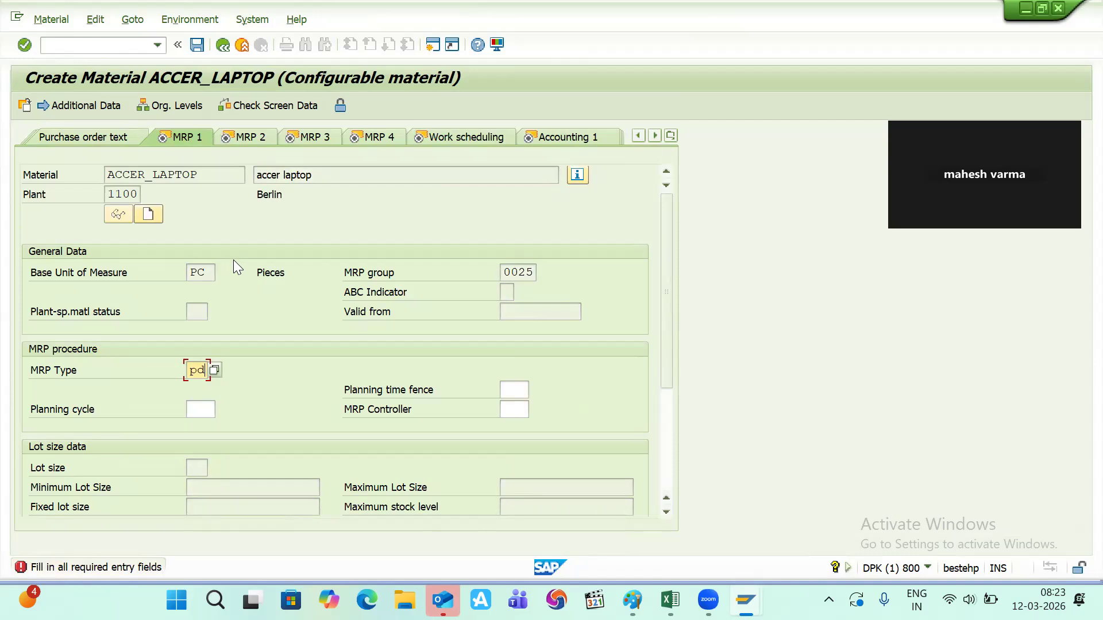
{"action": "key", "text": "Return"}
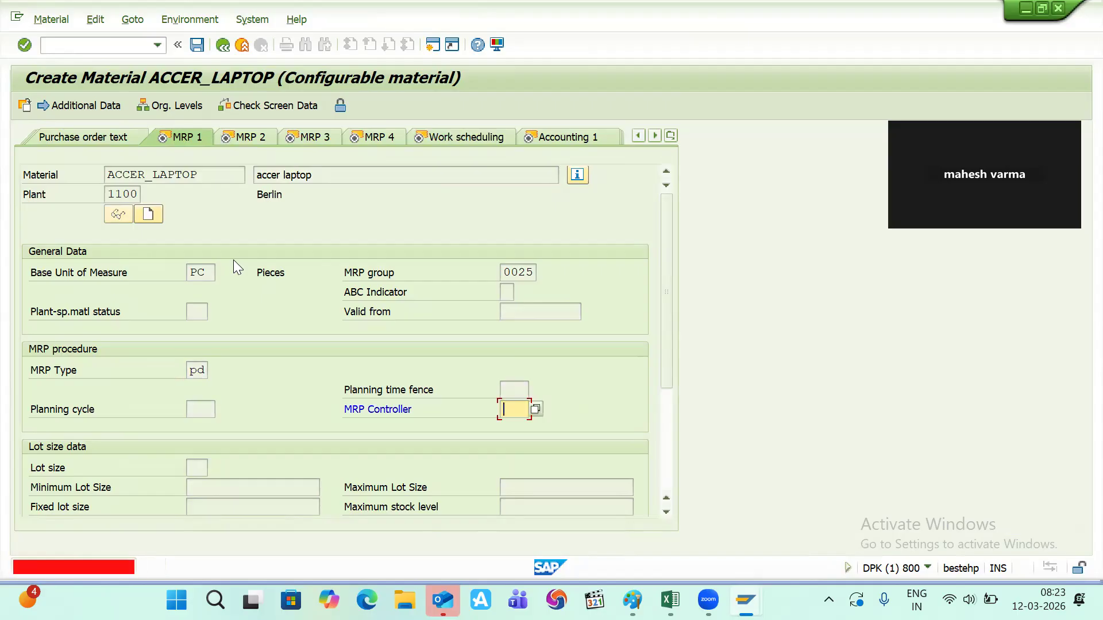
{"action": "type", "text": "001"}
{"action": "key", "text": "Return"}
{"action": "type", "text": "ex"}
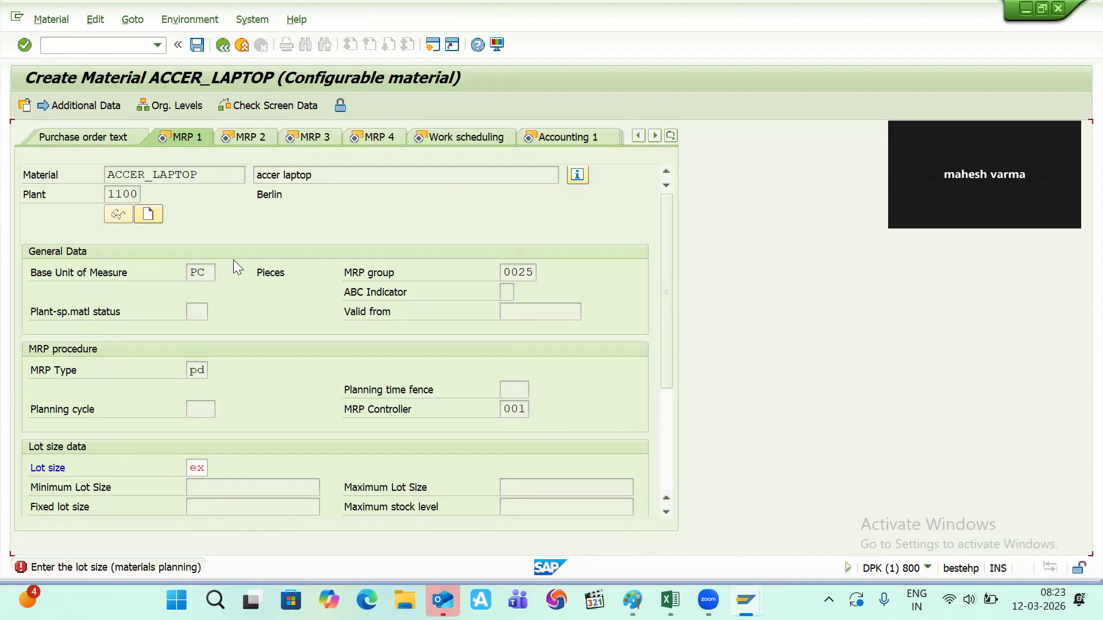
{"action": "key", "text": "Return"}
{"action": "type", "text": "001"}
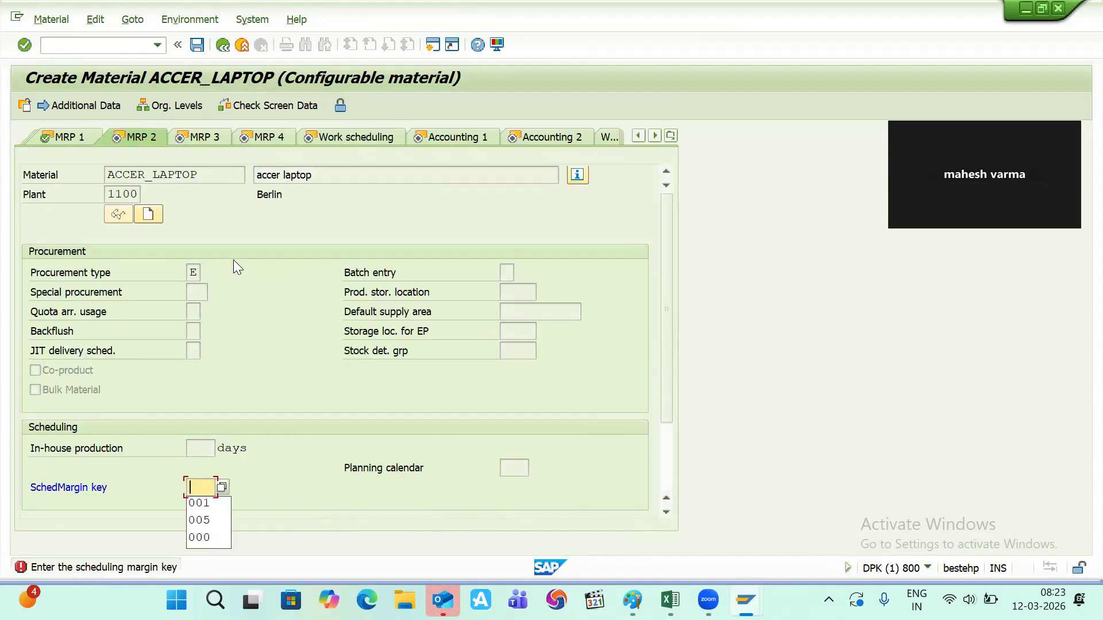
{"action": "key", "text": "Return"}
{"action": "key", "text": "Return"}
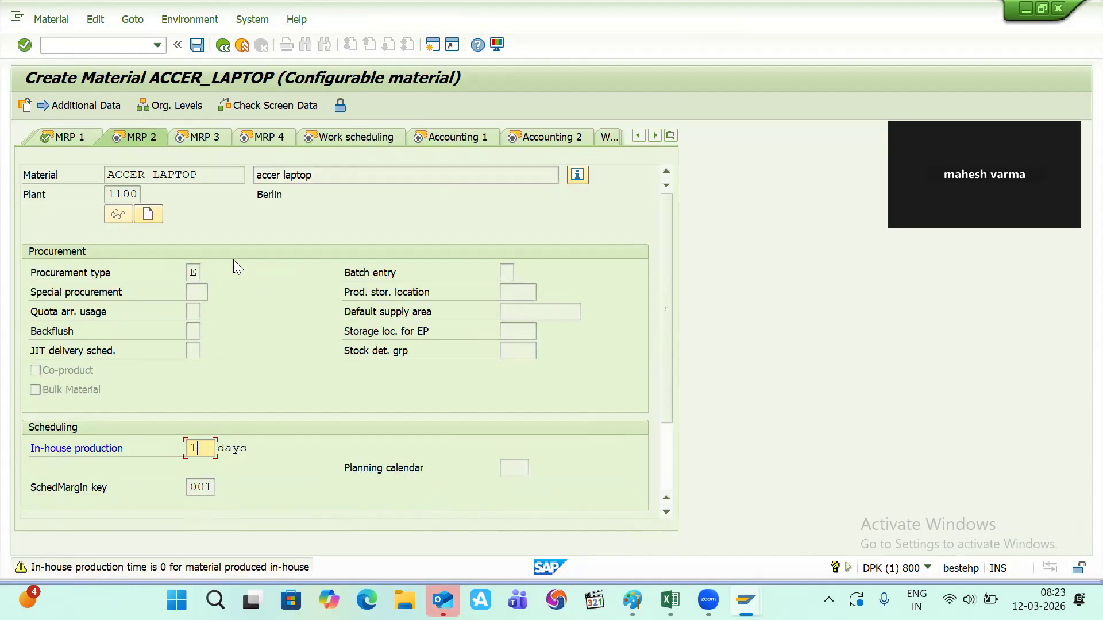
{"action": "key", "text": "Return"}
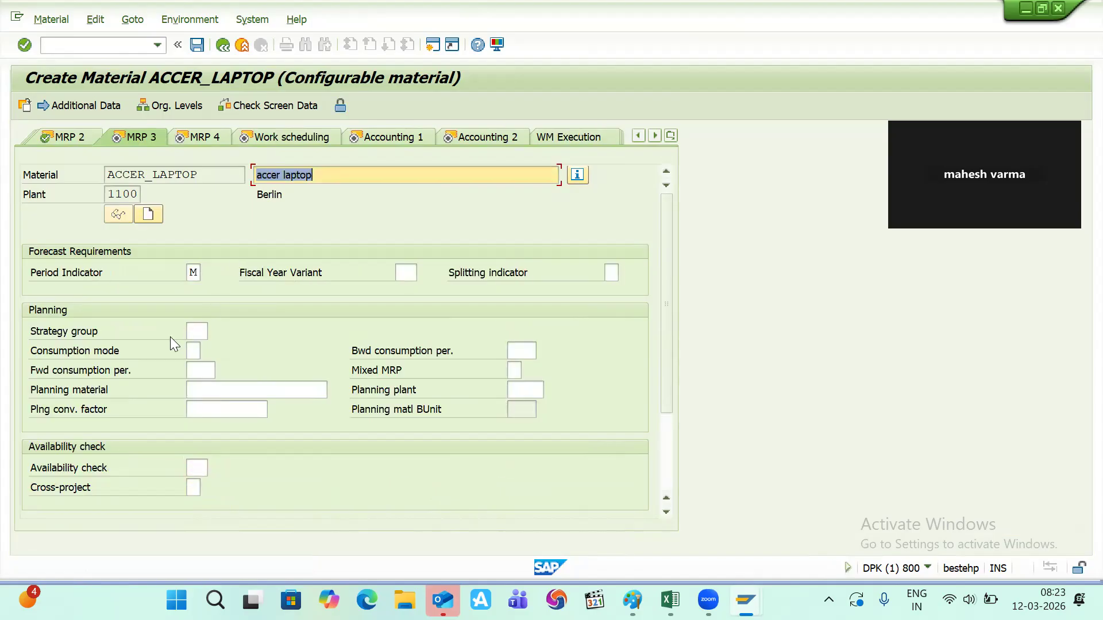
- Choose strategy group 25 from the selection list
{"action": "left_click", "coordinate": [190, 334]}
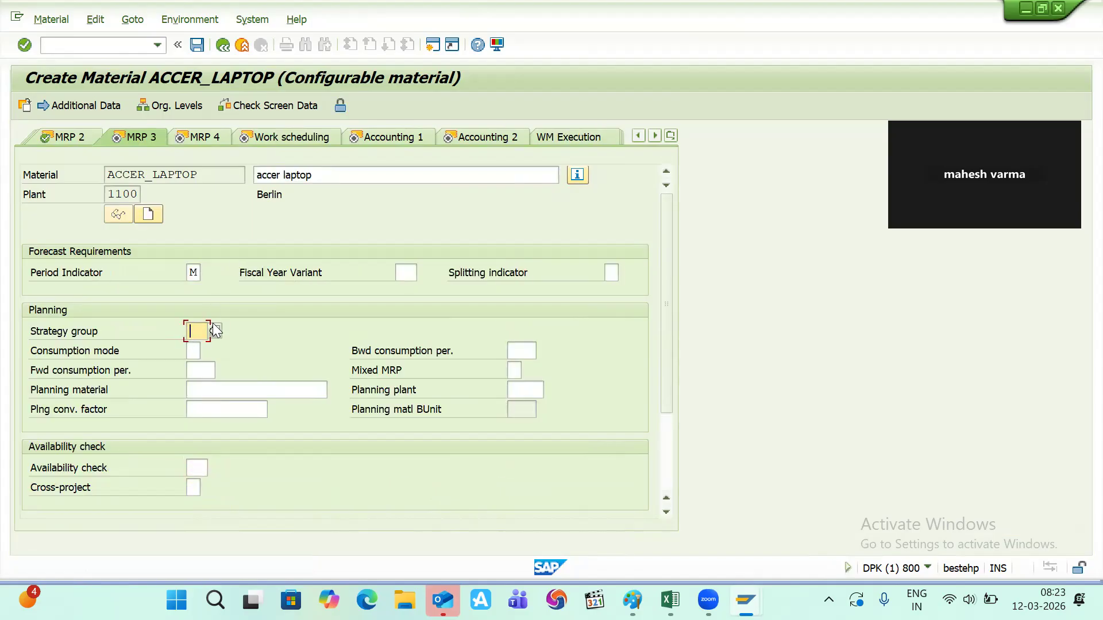
{"action": "left_click", "coordinate": [213, 327]}
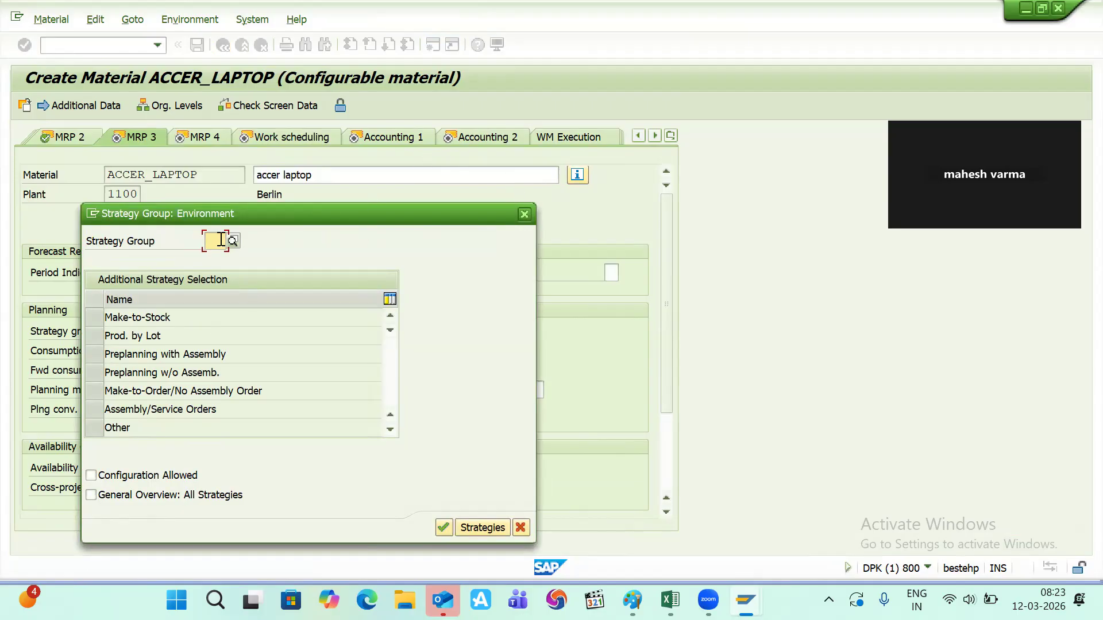
{"action": "type", "text": "25"}
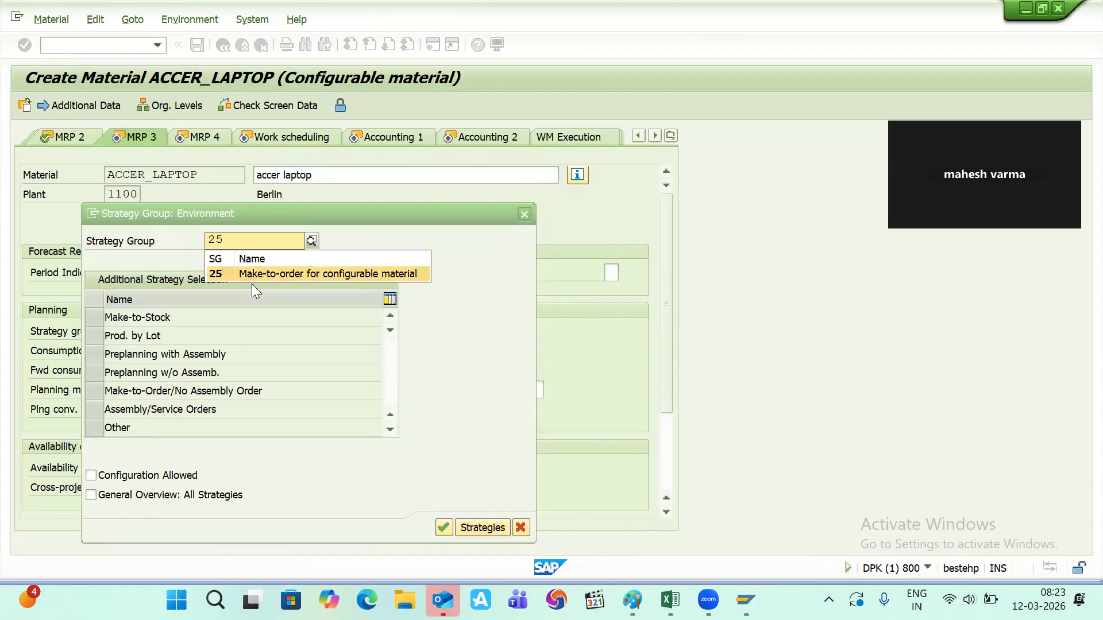
{"action": "left_click", "coordinate": [252, 272]}
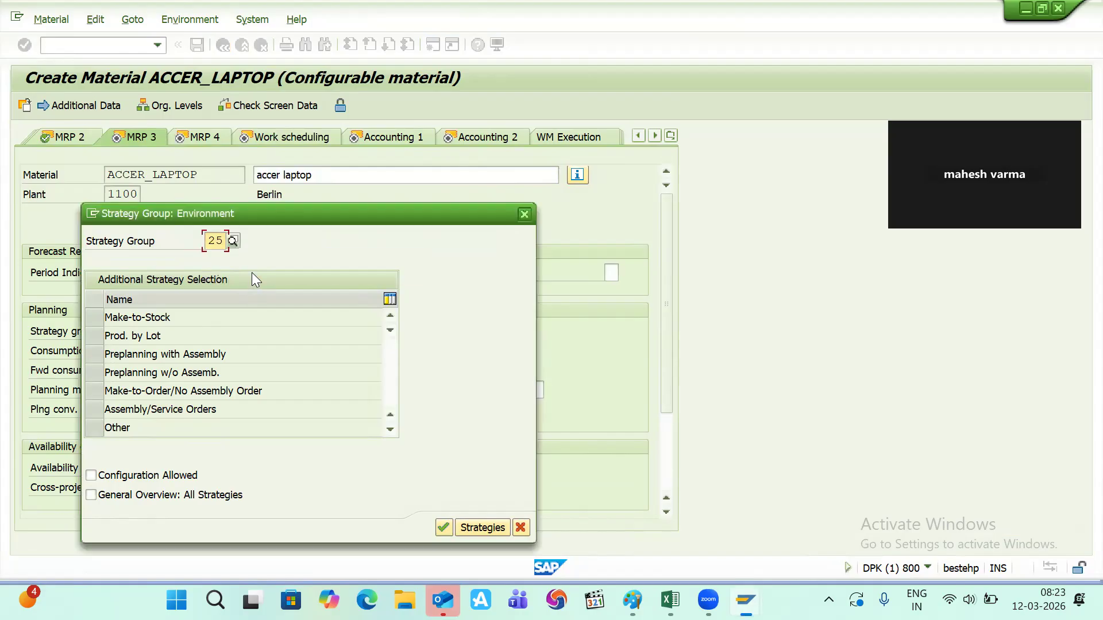
{"action": "key", "text": "Return"}
{"action": "key", "text": "Tab"}
{"action": "key", "text": "Tab"}
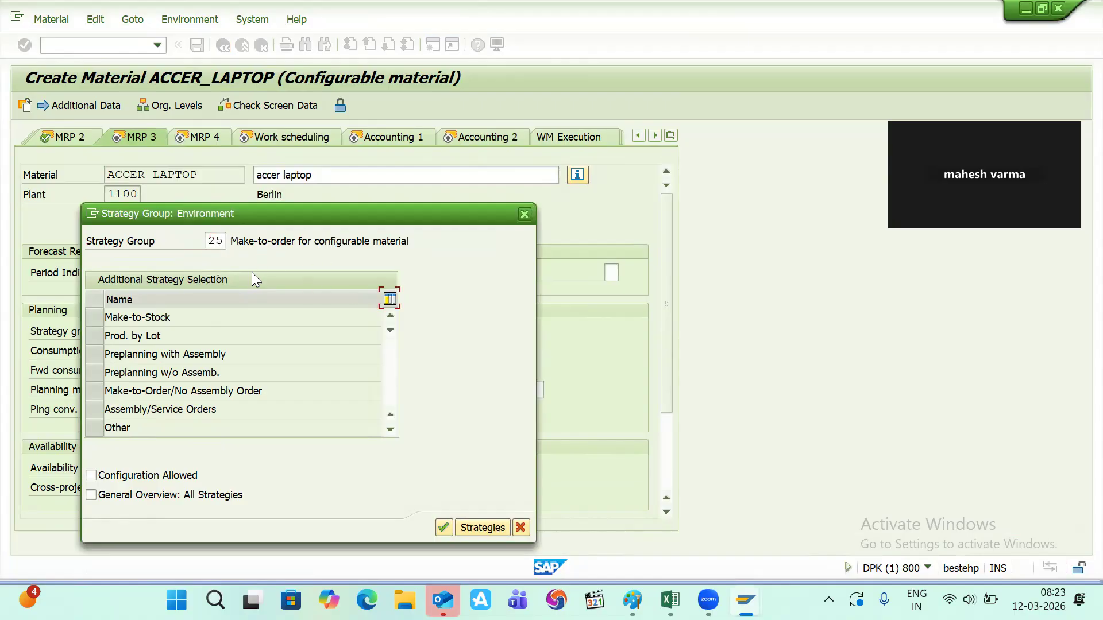
{"action": "key", "text": "Return"}
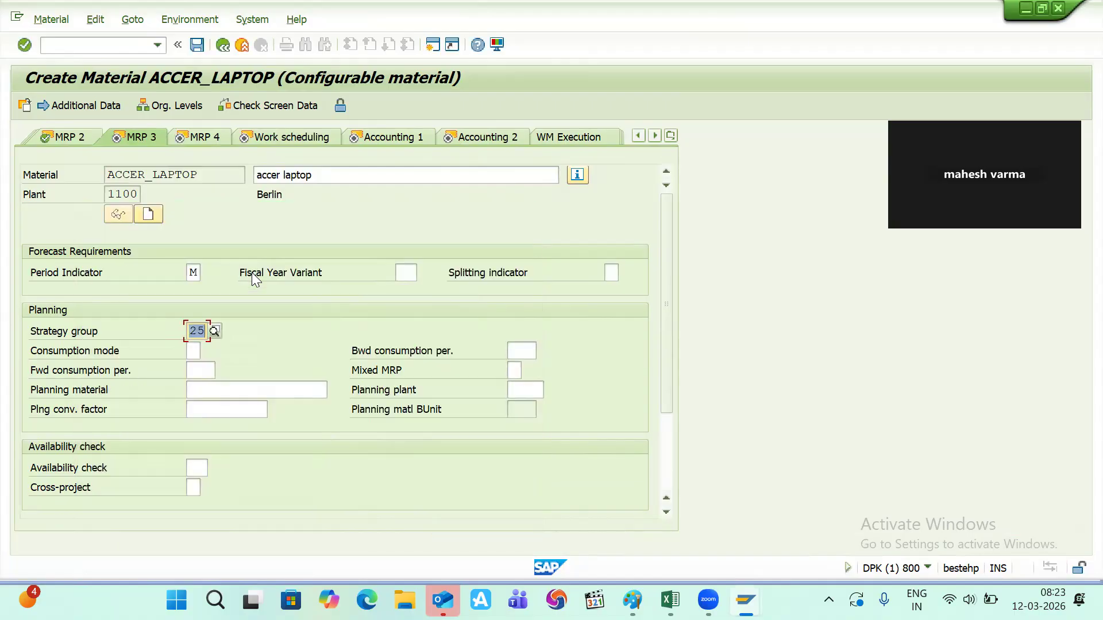
{"action": "key", "text": "Return"}
{"action": "key", "text": "Return"}
{"action": "key", "text": "Return"}
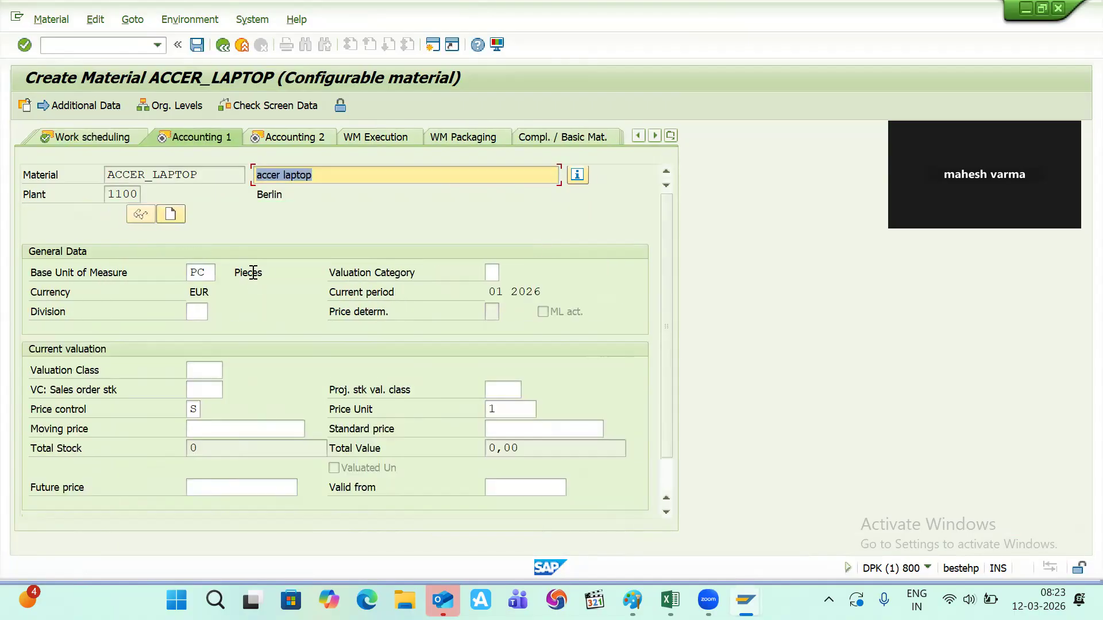
- Enter valuation class 7900 and transportation and loading group 0001, advancing through remaining views
{"action": "type", "text": "7900"}
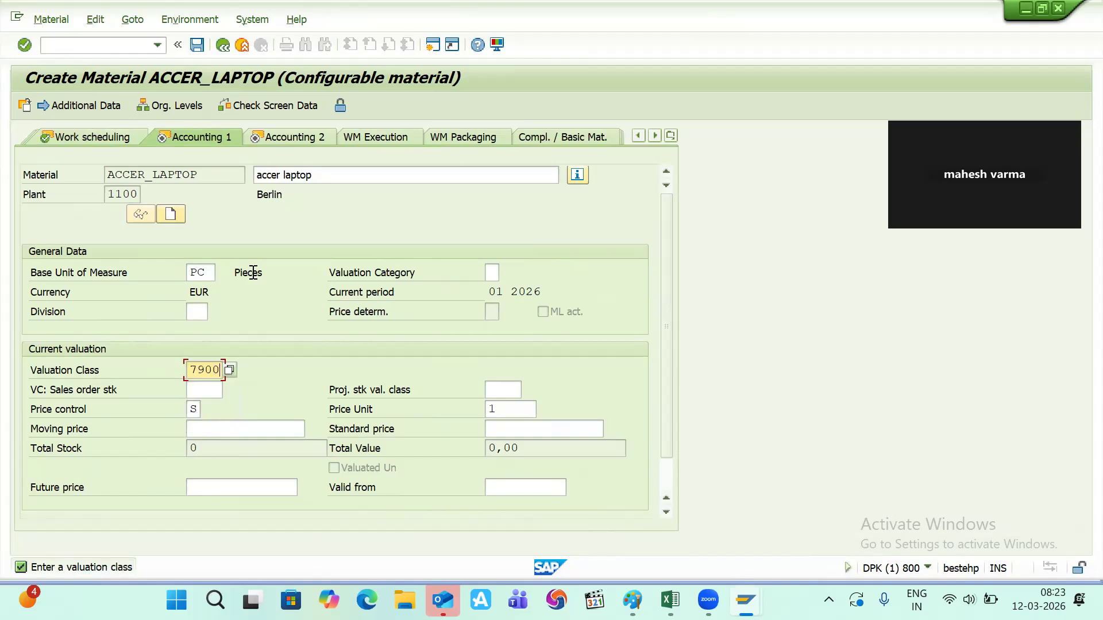
{"action": "key", "text": "Return"}
{"action": "key", "text": "Return"}
{"action": "key", "text": "Return"}
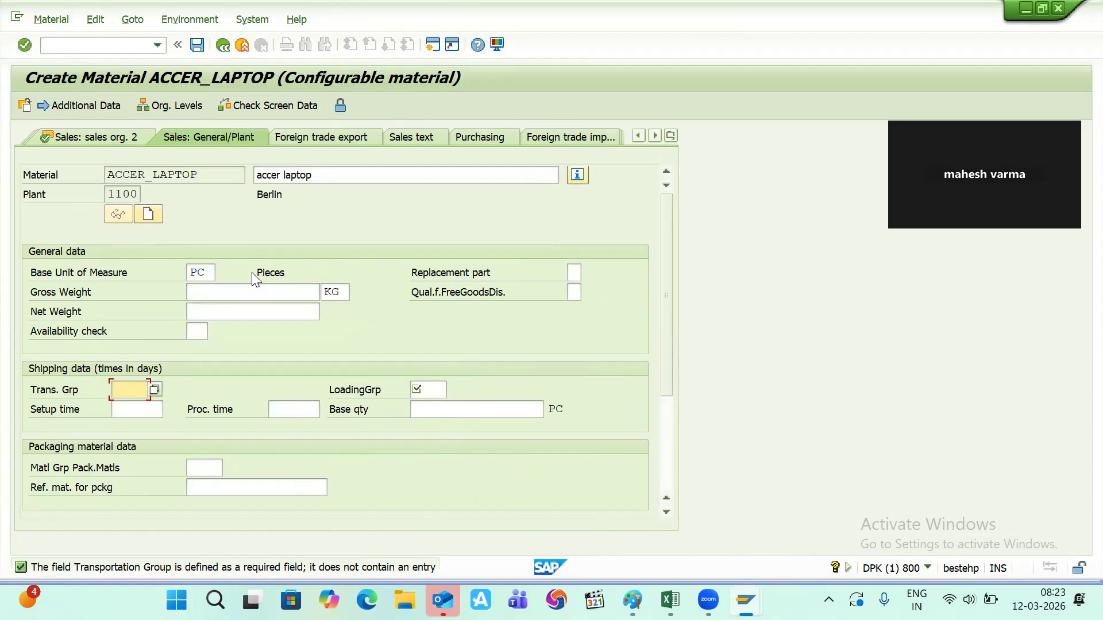
{"action": "type", "text": "0001"}
{"action": "key", "text": "Tab"}
{"action": "type", "text": "0"}
{"action": "key", "text": "Down"}
{"action": "key", "text": "Return"}
{"action": "key", "text": "Return"}
{"action": "key", "text": "Return"}
{"action": "key", "text": "Return"}
{"action": "key", "text": "Return"}
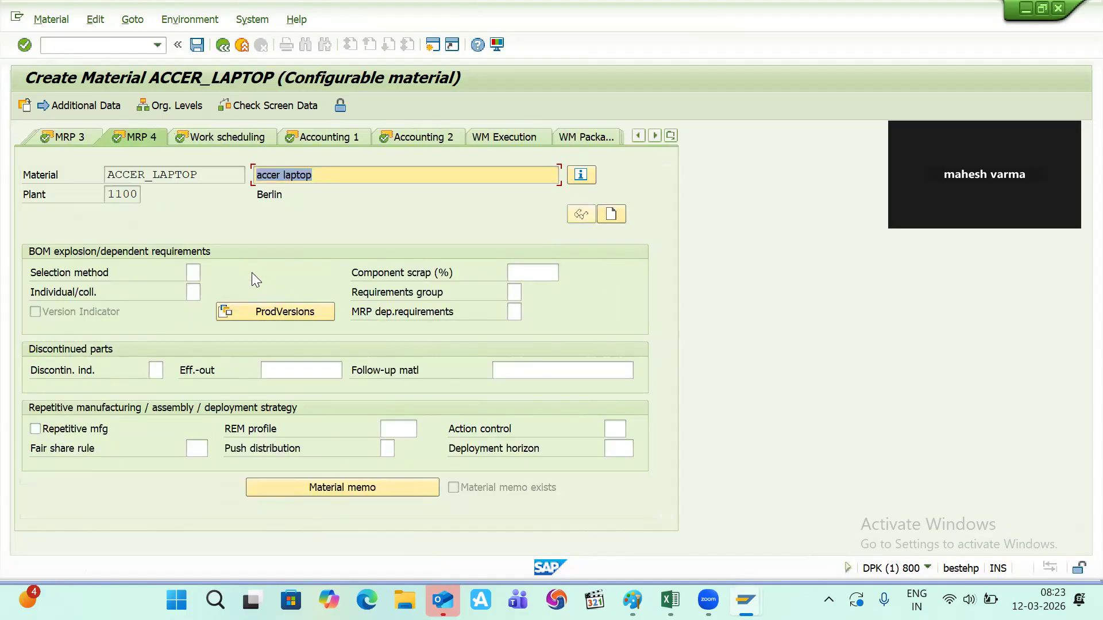
{"action": "key", "text": "Return"}
{"action": "key", "text": "Return"}
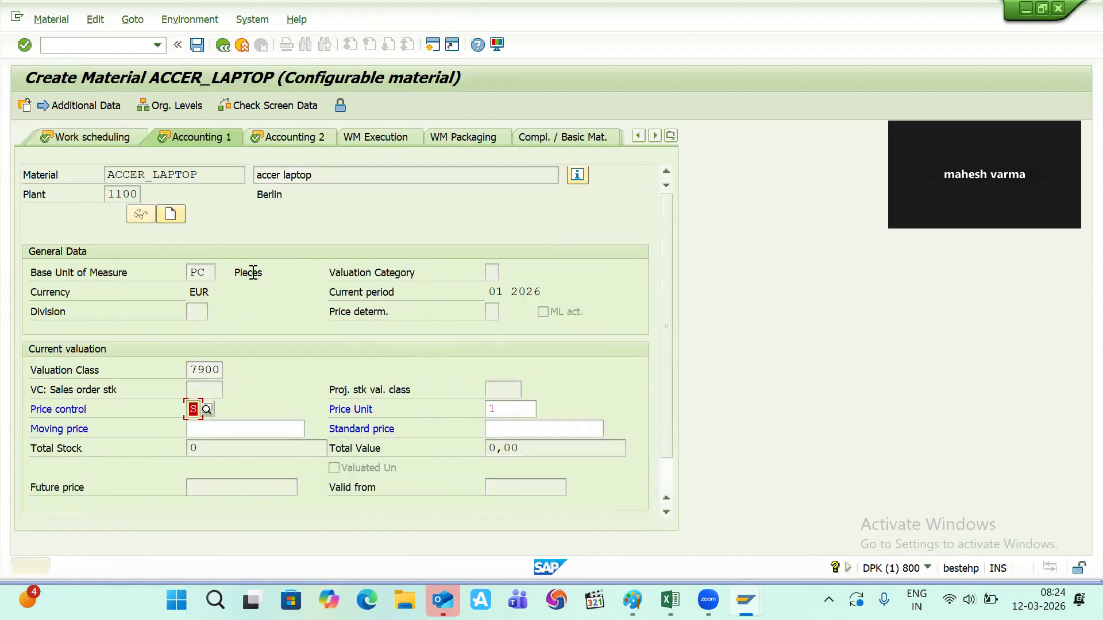
{"action": "key", "text": "Return"}
{"action": "key", "text": "Return"}
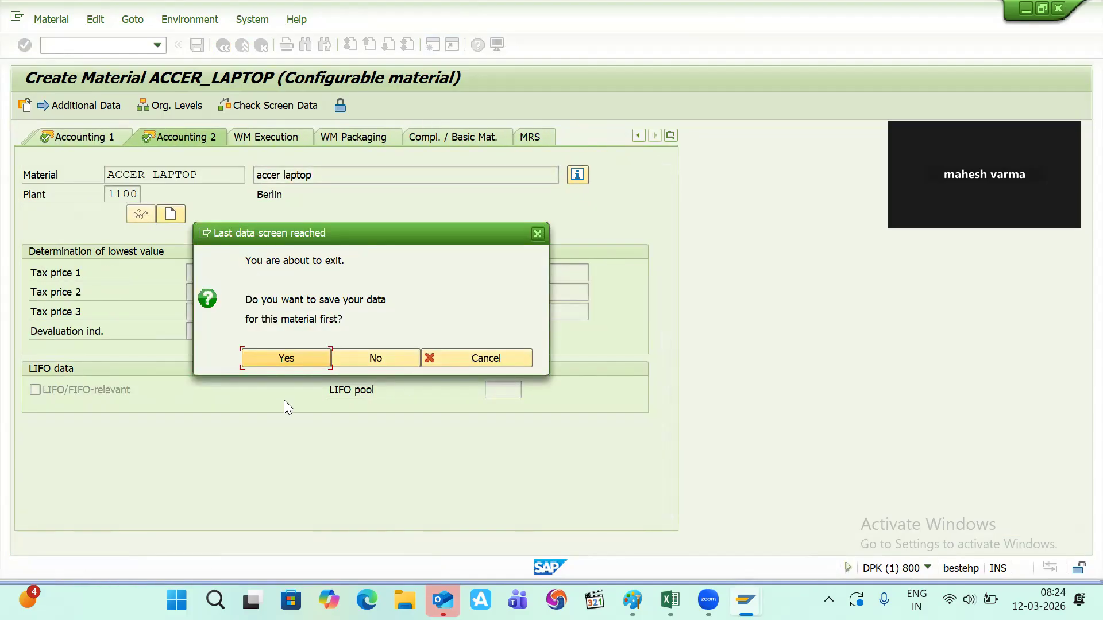
- Save the material and copy the ACCER_LAPTOP number from the creation message
{"action": "left_click", "coordinate": [284, 355]}
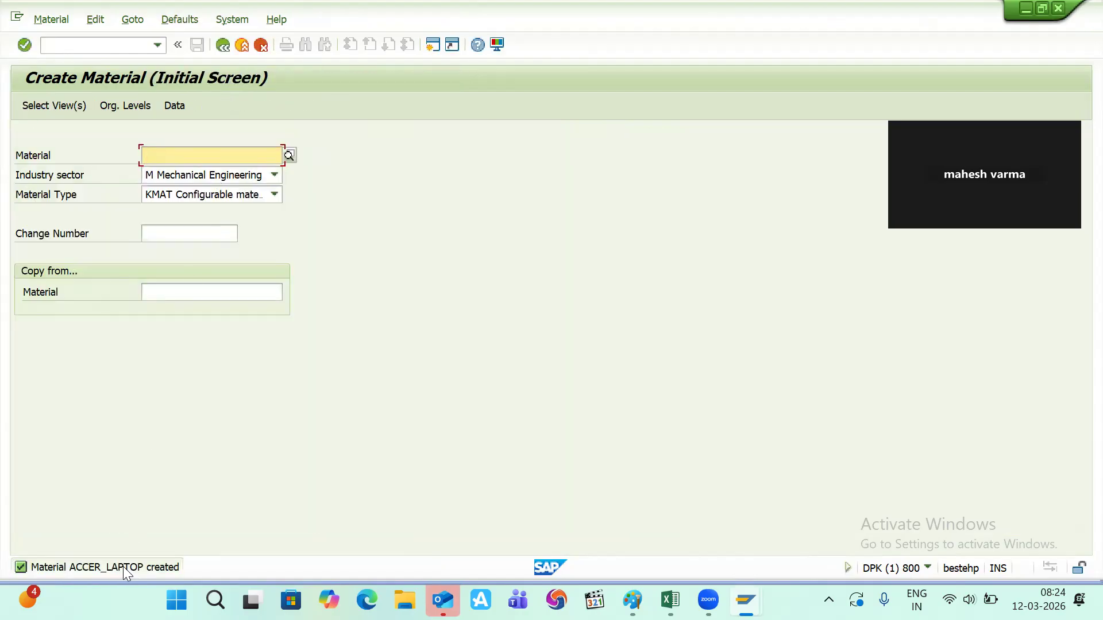
{"action": "left_click", "coordinate": [124, 567]}
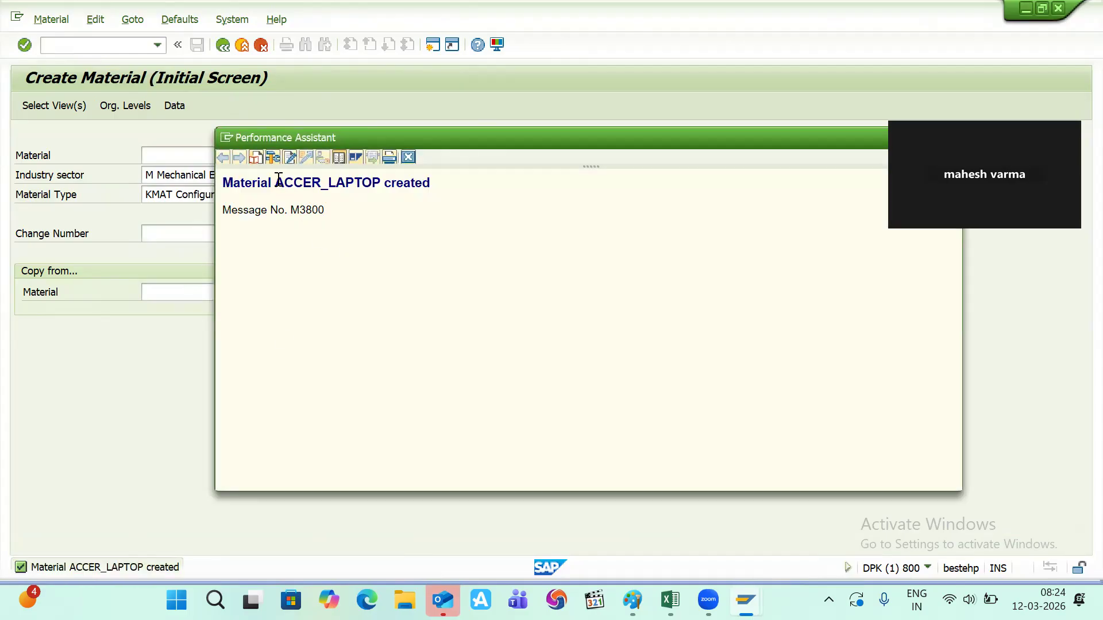
{"action": "left_click_drag", "start_coordinate": [278, 180], "coordinate": [383, 185]}
{"action": "key", "text": "ctrl+c"}
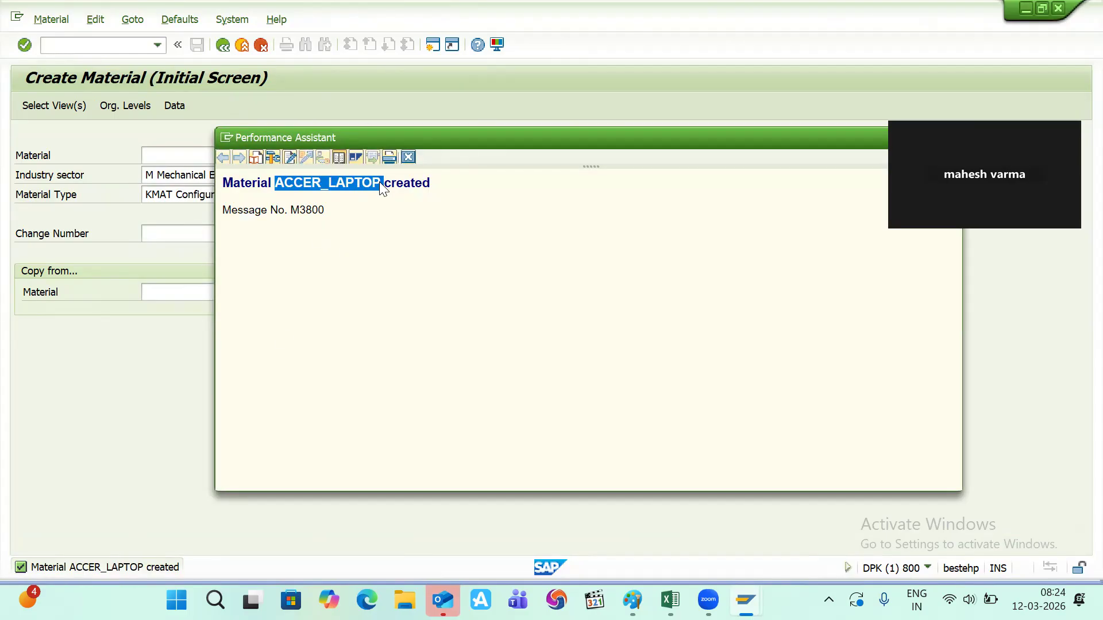
{"action": "key", "text": "alt+Tab"}
{"action": "key", "text": "alt+Tab"}
{"action": "key", "text": "alt+Tab"}
{"action": "key", "text": "alt+Tab"}
{"action": "key", "text": "alt+Tab"}
- Paste the material number ACCER_LAPTOP into cell B131
{"action": "scroll", "coordinate": [436, 324], "scroll_direction": "down", "scroll_amount": 4}
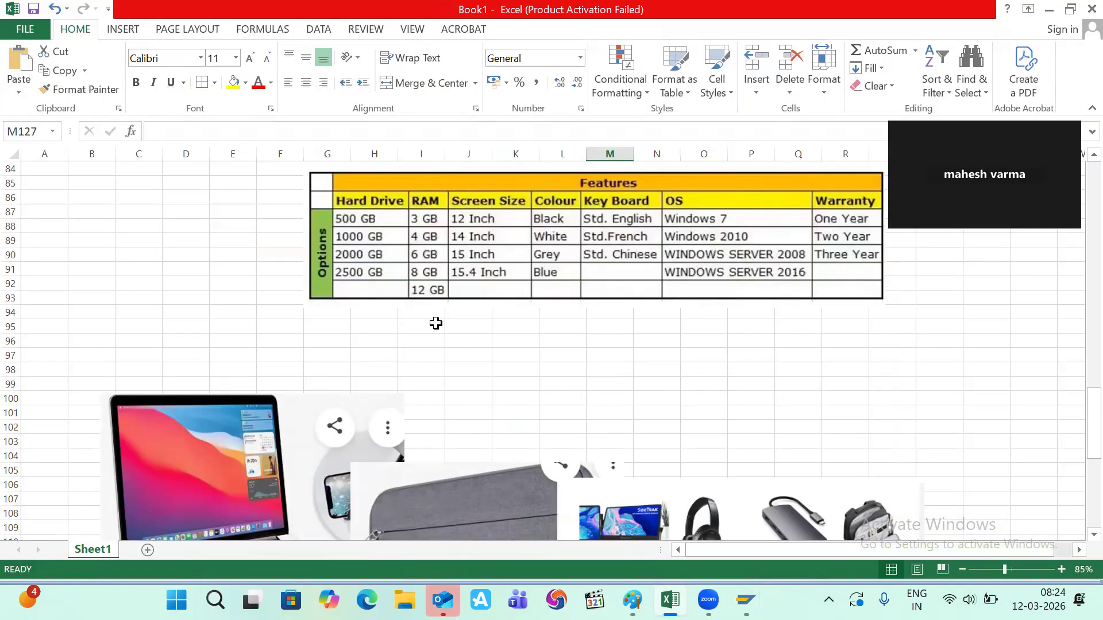
{"action": "scroll", "coordinate": [435, 323], "scroll_direction": "down", "scroll_amount": 8}
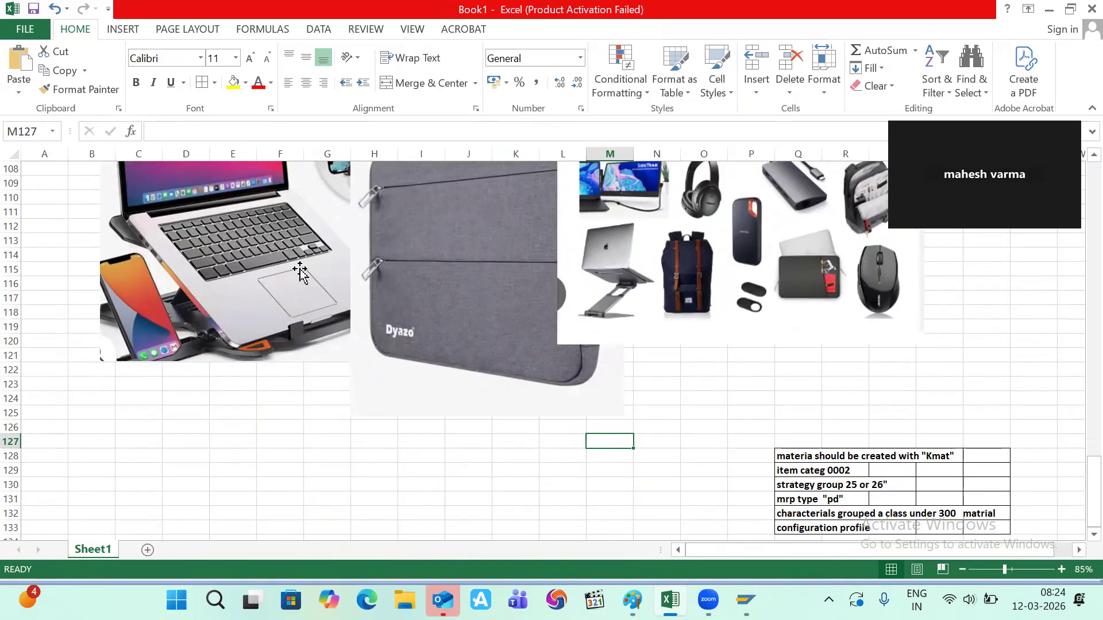
{"action": "scroll", "coordinate": [299, 270], "scroll_direction": "down", "scroll_amount": 5}
{"action": "left_click", "coordinate": [105, 285]}
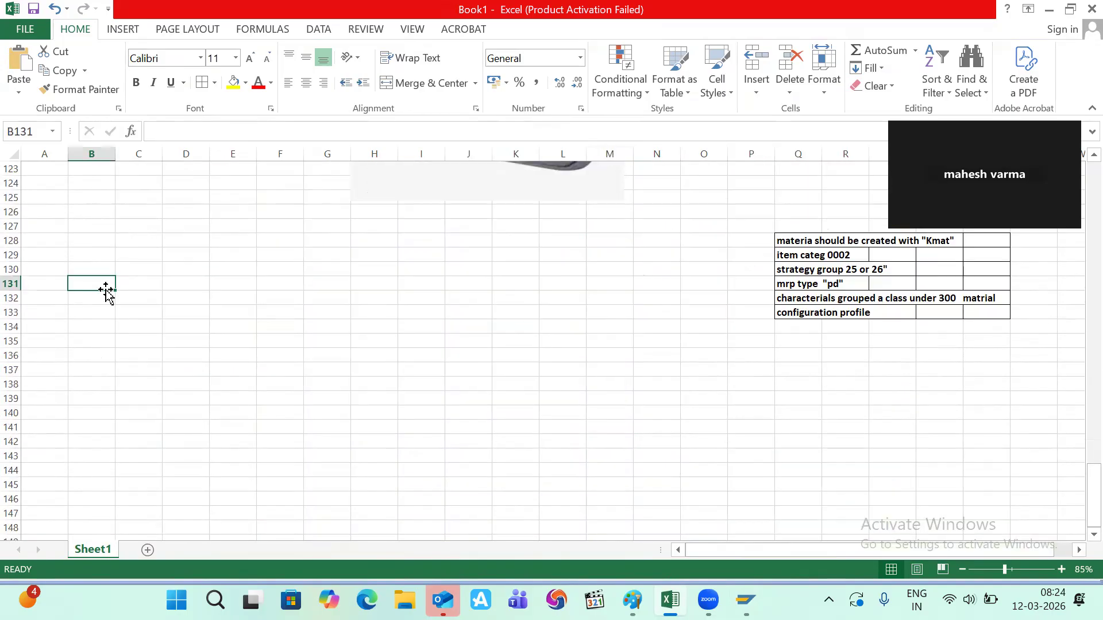
{"action": "key", "text": "ctrl+v"}
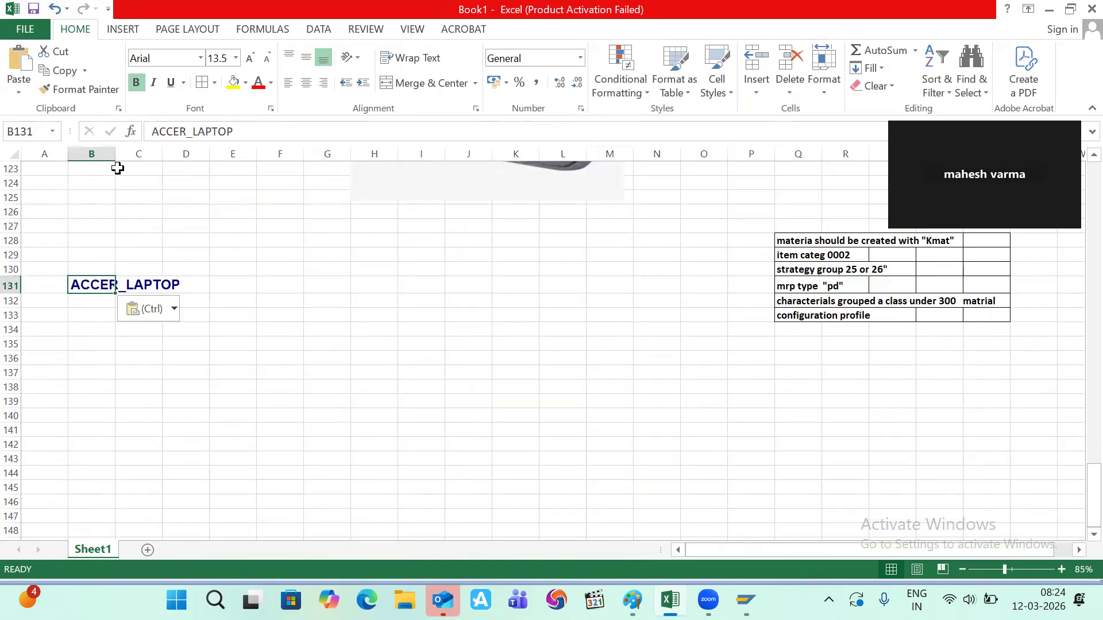
{"action": "left_click", "coordinate": [205, 253]}
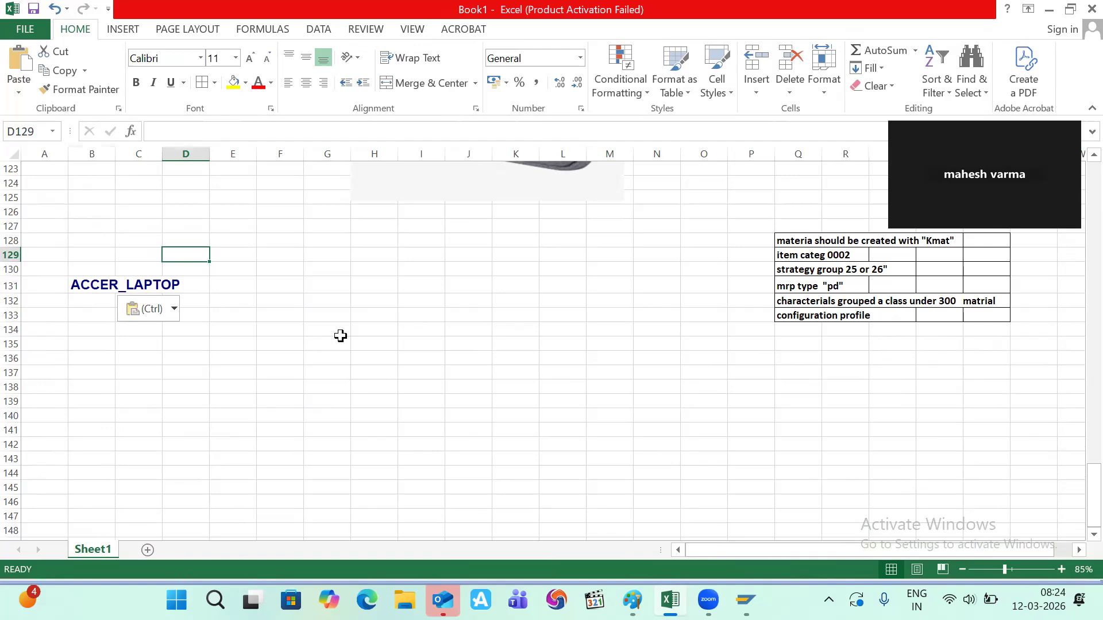
- Scroll back up to the Features table and select cell S85 beside it
{"action": "key", "text": "alt+Tab"}
{"action": "key", "text": "alt+Tab"}
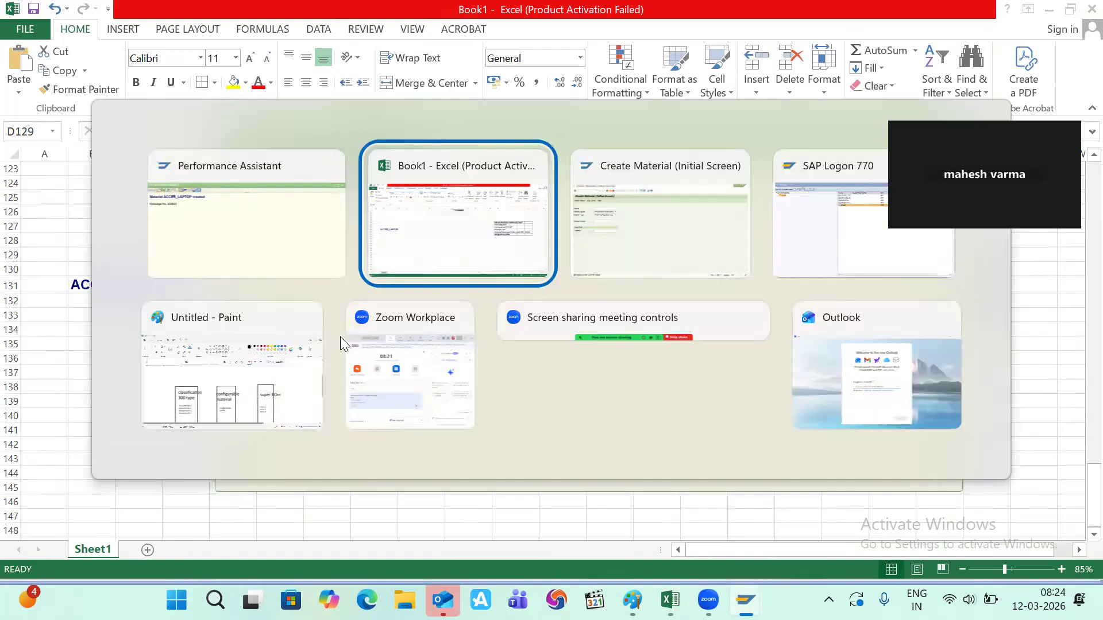
{"action": "scroll", "coordinate": [341, 336], "scroll_direction": "up", "scroll_amount": 2}
{"action": "scroll", "coordinate": [340, 336], "scroll_direction": "up", "scroll_amount": 6}
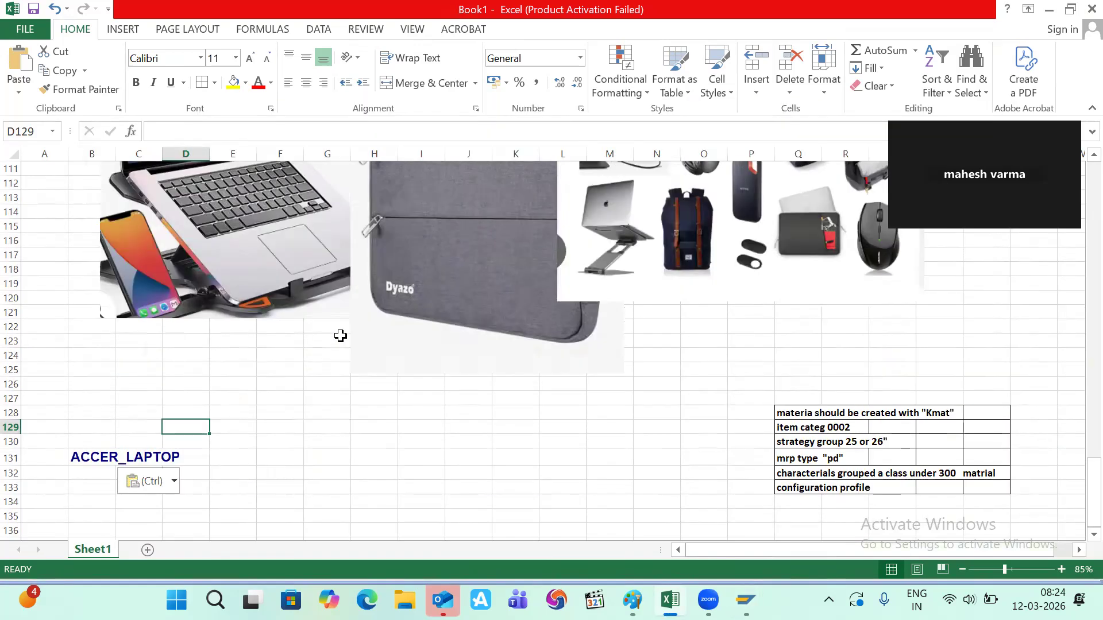
{"action": "scroll", "coordinate": [341, 339], "scroll_direction": "up", "scroll_amount": 8}
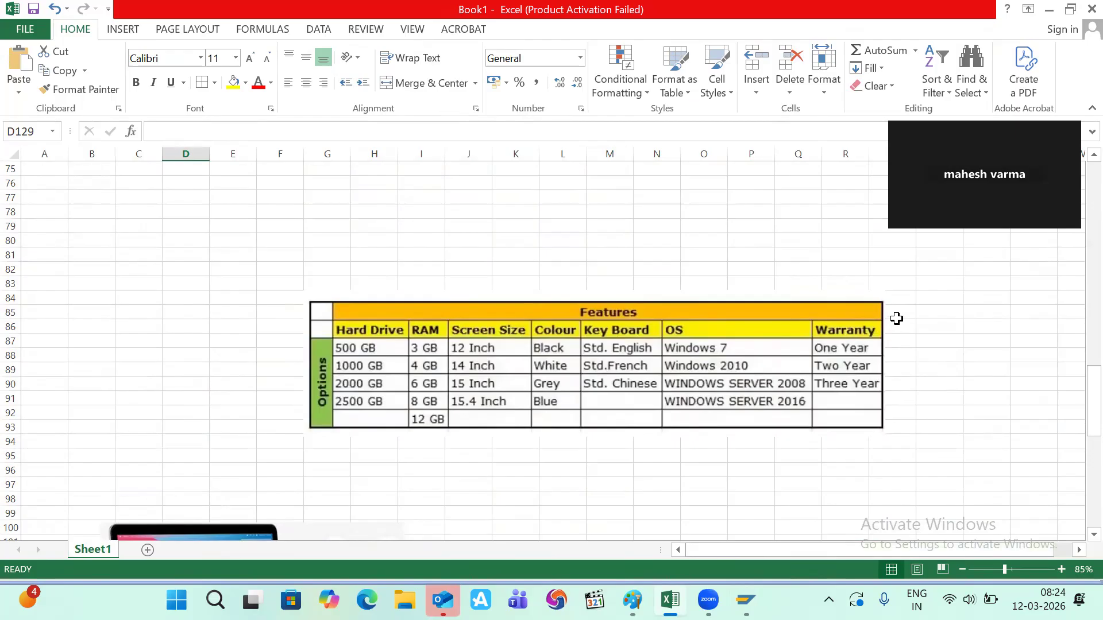
{"action": "left_click", "coordinate": [897, 320]}
{"action": "left_click", "coordinate": [903, 309]}
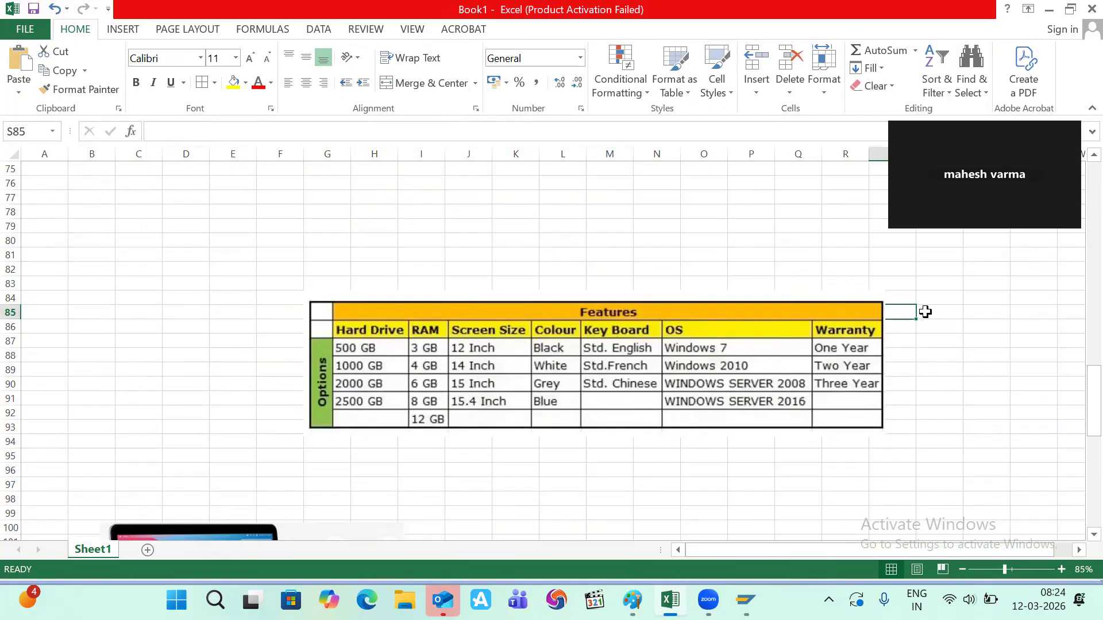
- Type the heading 'brand' in cell D85
{"action": "type", "text": "bra"}
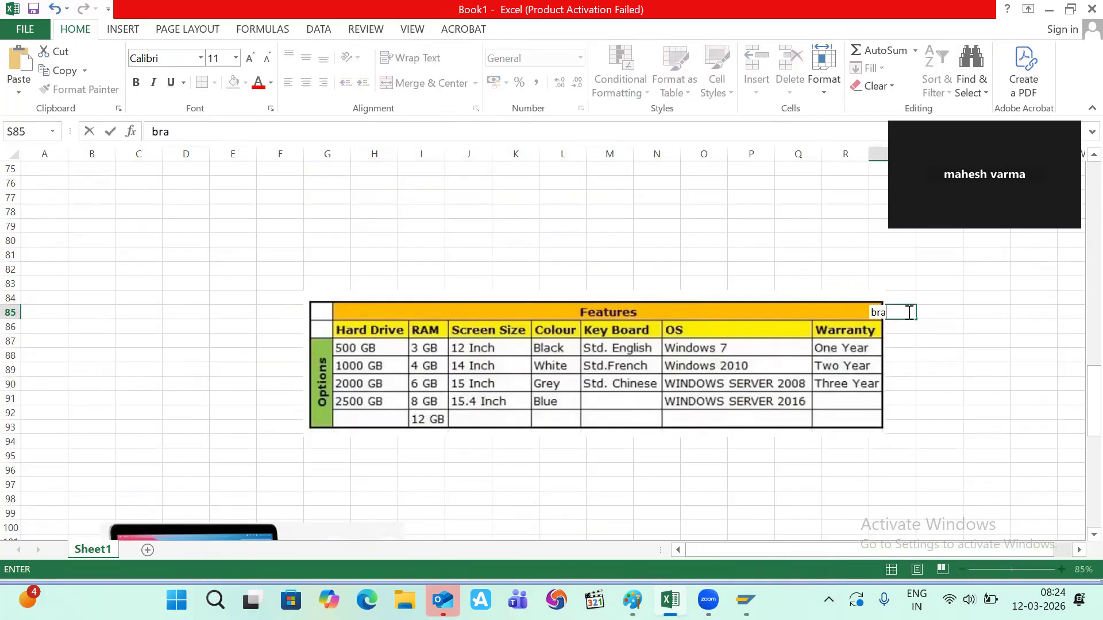
{"action": "key", "text": "BackSpace"}
{"action": "key", "text": "BackSpace"}
{"action": "key", "text": "BackSpace"}
{"action": "left_click", "coordinate": [207, 326]}
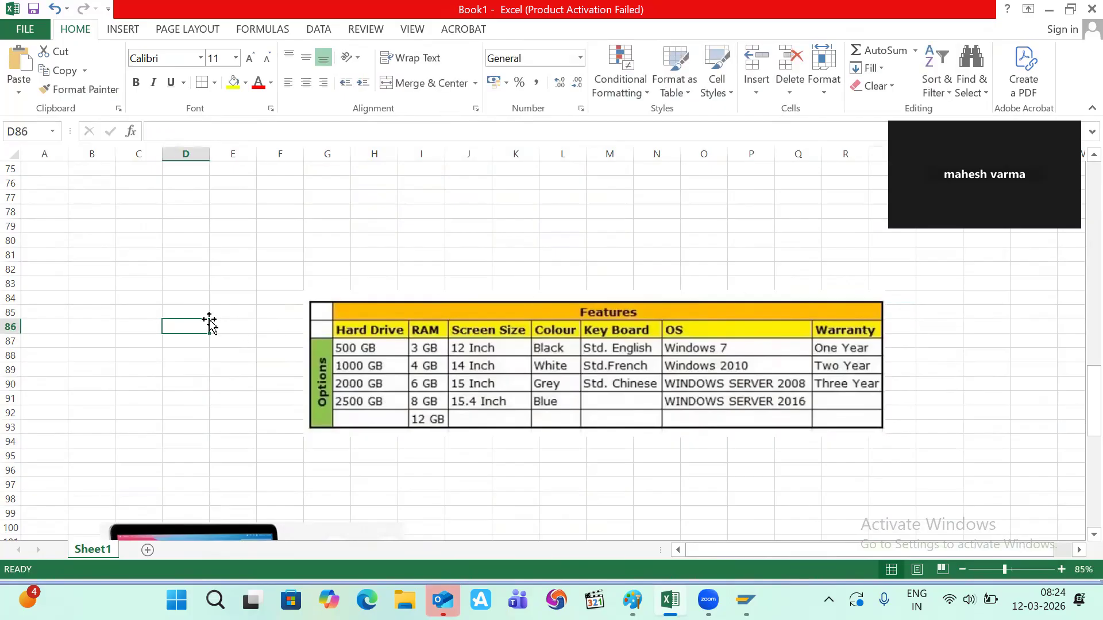
{"action": "left_click", "coordinate": [201, 314]}
{"action": "type", "text": "b"}
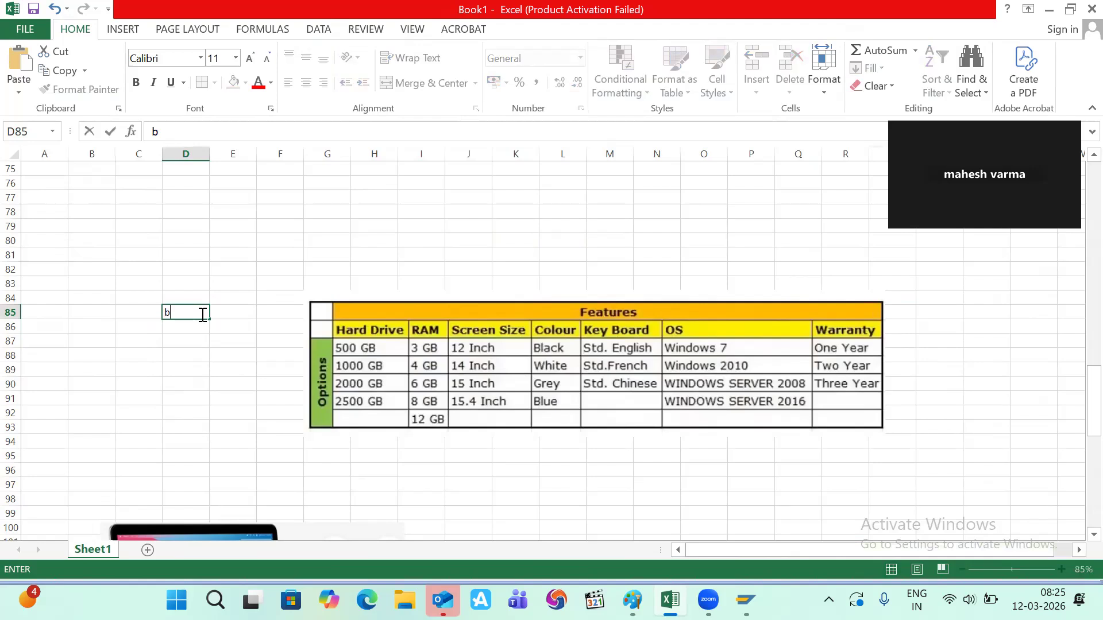
{"action": "type", "text": "rand"}
{"action": "left_click", "coordinate": [181, 331]}
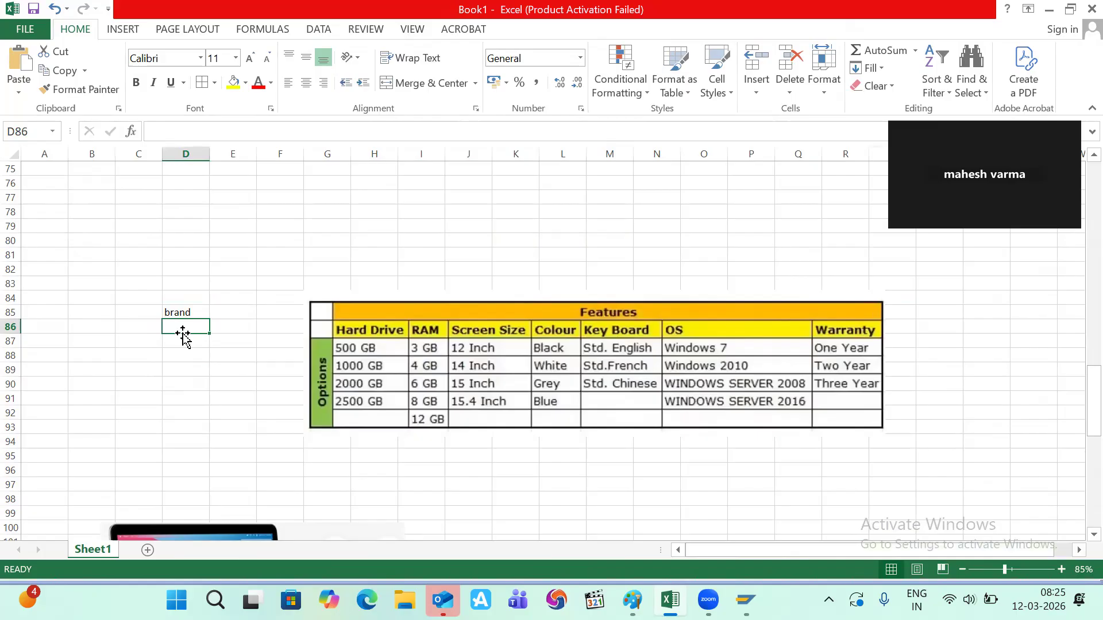
{"action": "key", "text": "alt+Tab"}
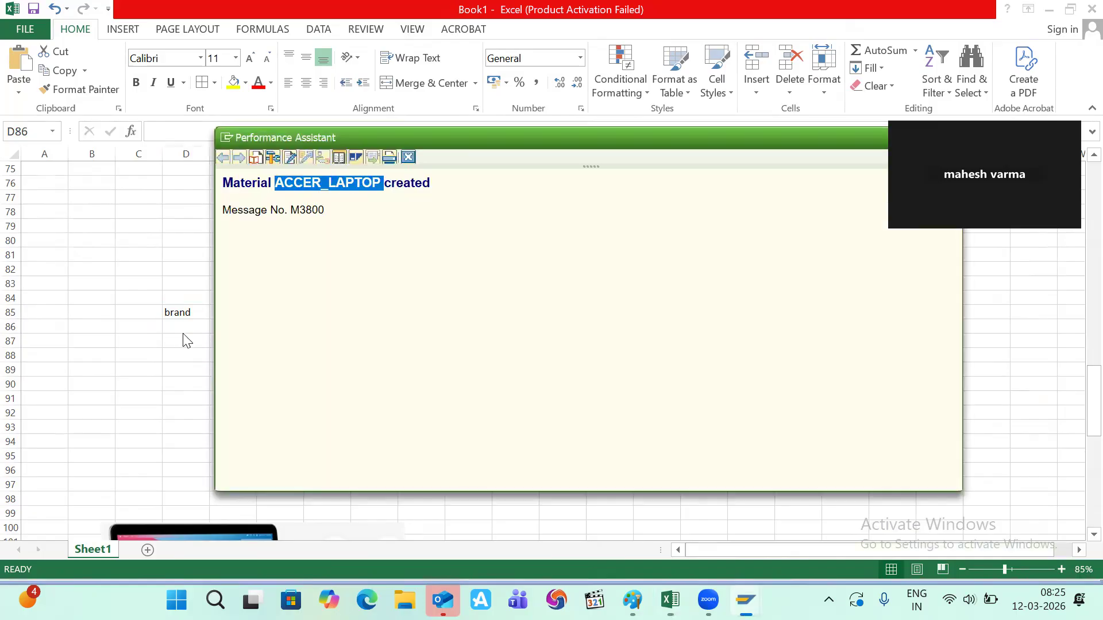
{"action": "key", "text": "alt+Tab"}
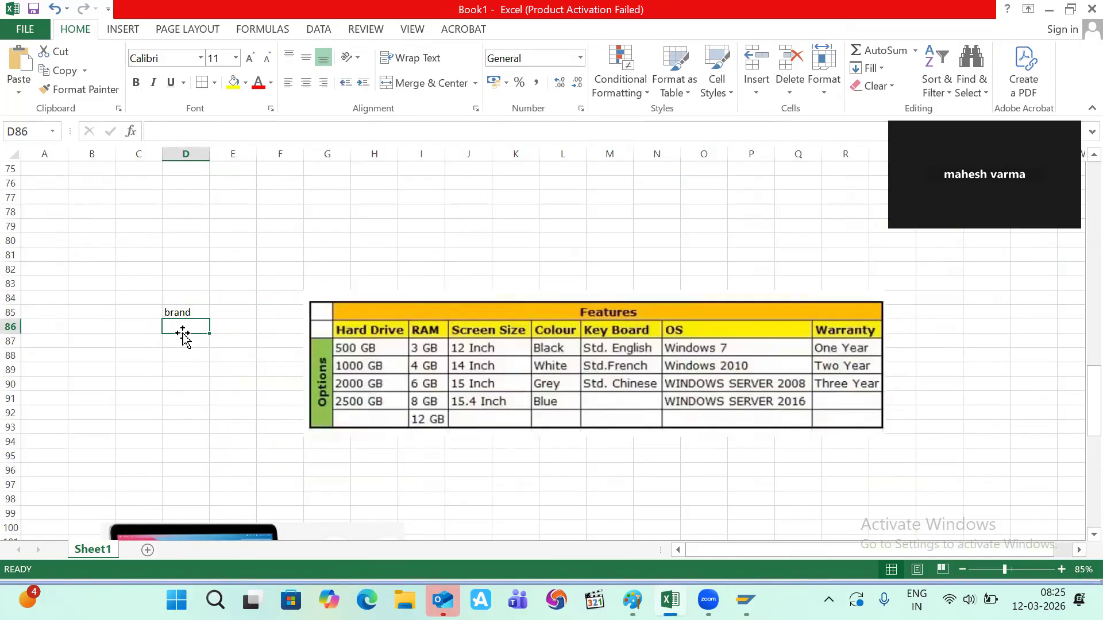
- List hp, dell, apple and sony in cells D86 to D89
{"action": "double_click", "coordinate": [181, 327]}
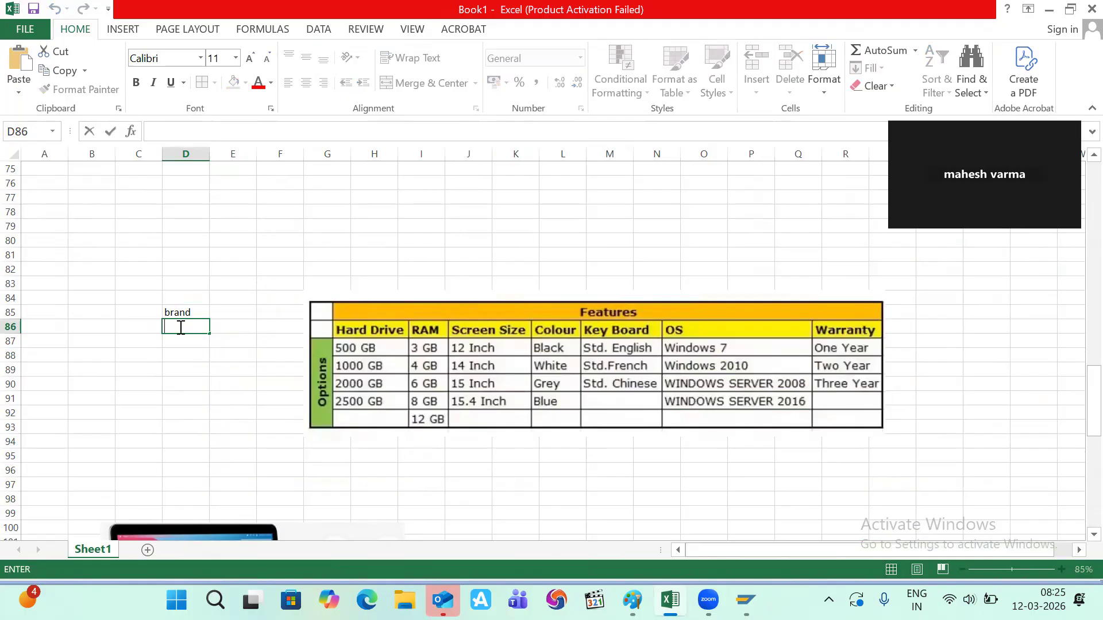
{"action": "type", "text": "hp"}
{"action": "left_click", "coordinate": [175, 340]}
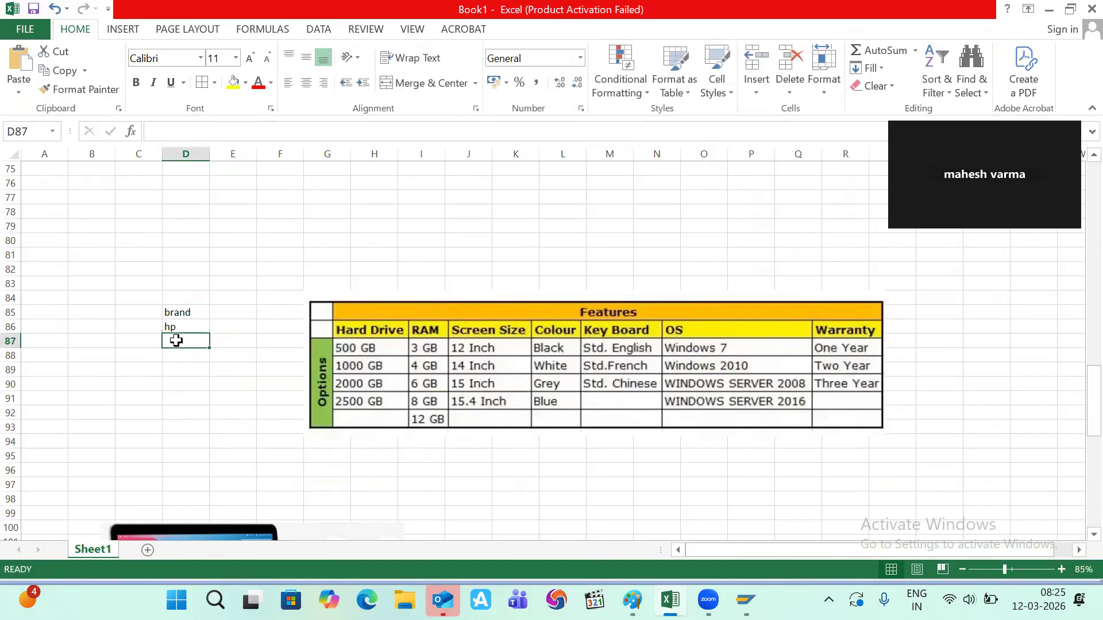
{"action": "type", "text": "a"}
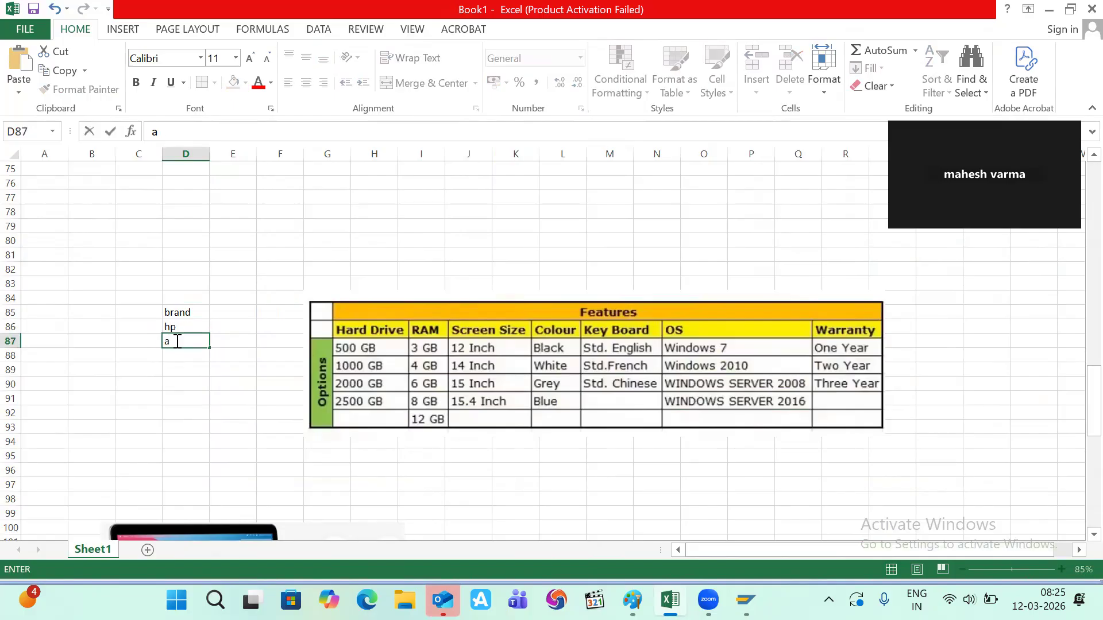
{"action": "key", "text": "BackSpace"}
{"action": "type", "text": "dell"}
{"action": "left_click", "coordinate": [177, 358]}
{"action": "type", "text": "apple"}
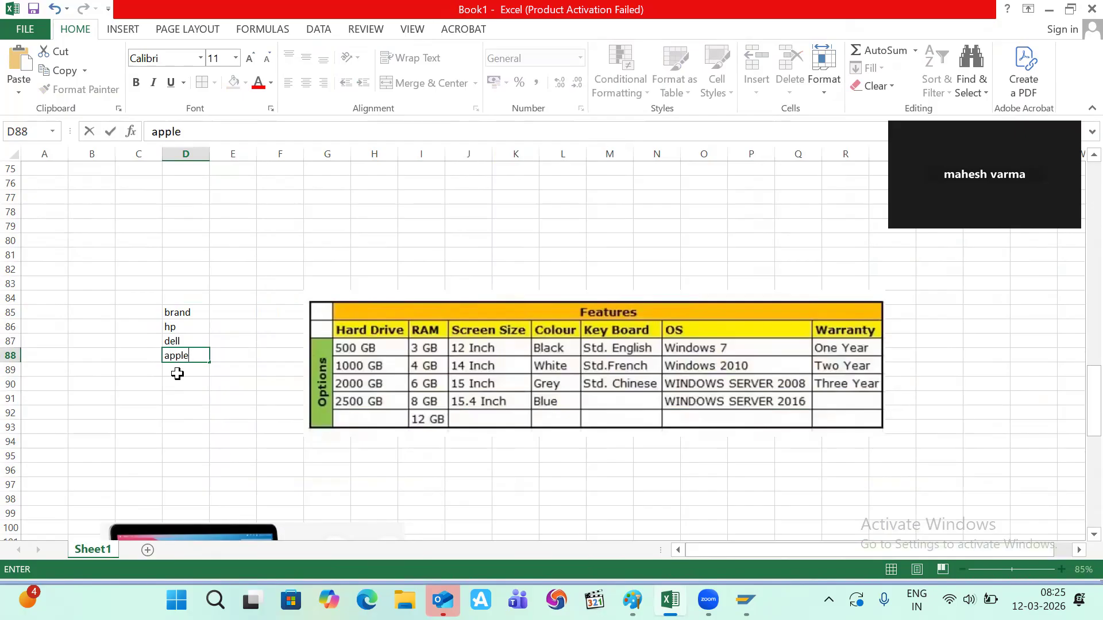
{"action": "left_click", "coordinate": [177, 370]}
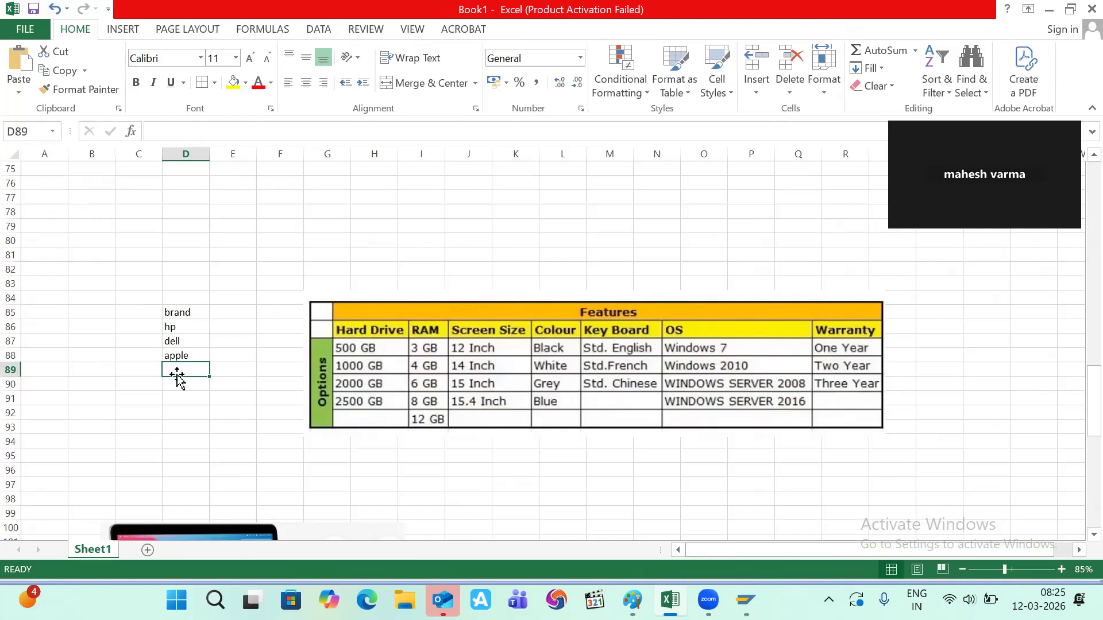
{"action": "type", "text": "sony"}
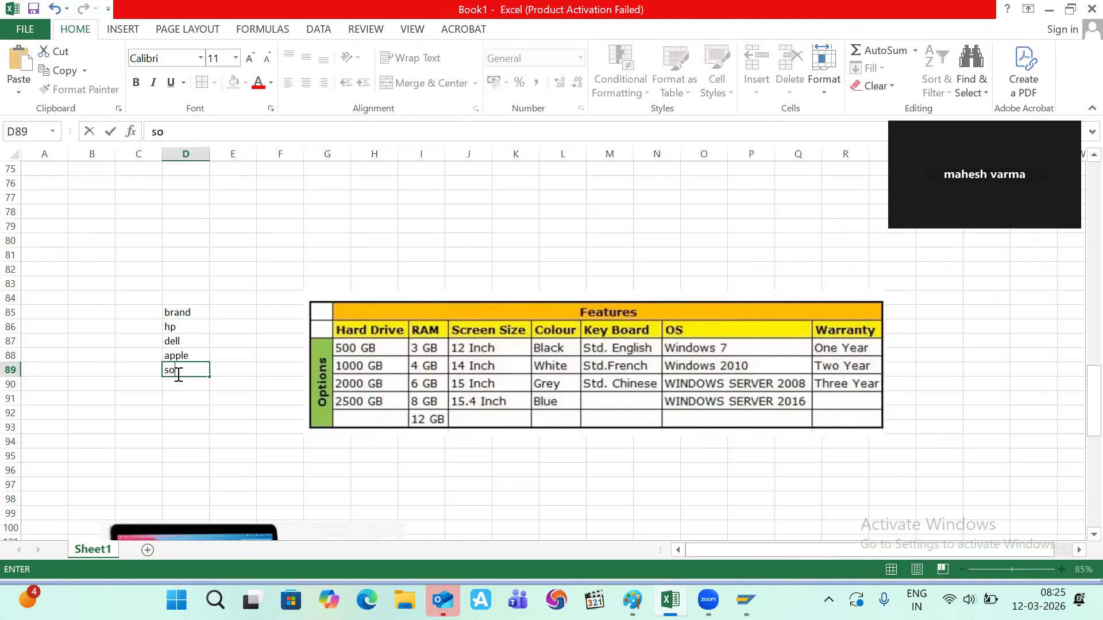
{"action": "left_click", "coordinate": [169, 310]}
- Make the 'brand' heading in D85 bold
{"action": "key", "text": "ctrl+Up"}
{"action": "scroll", "coordinate": [220, 403], "scroll_direction": "down", "scroll_amount": 13}
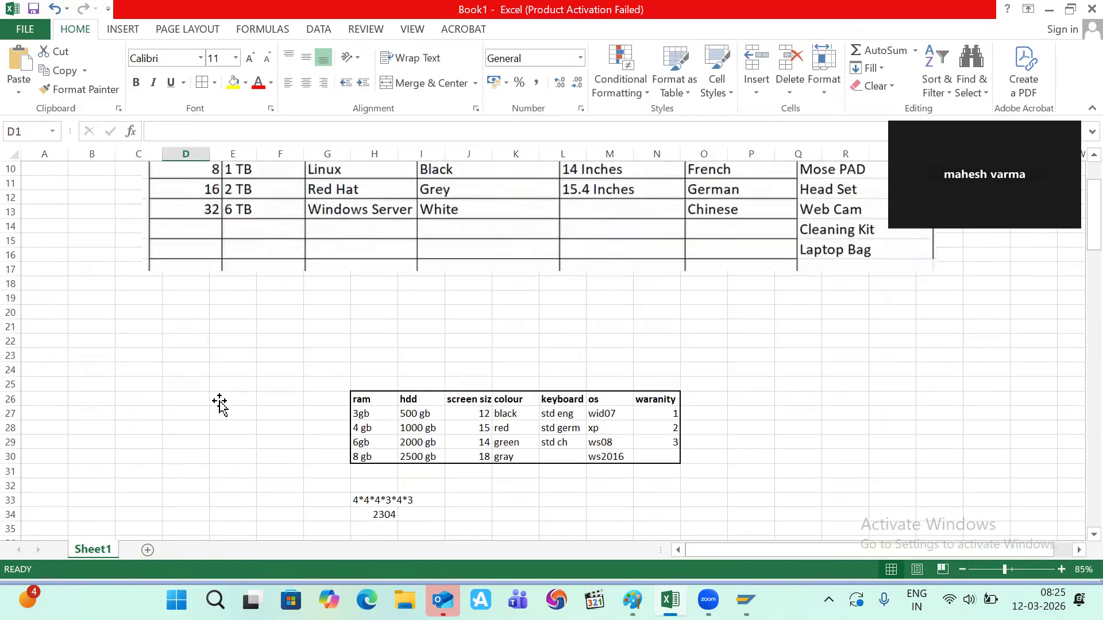
{"action": "scroll", "coordinate": [220, 404], "scroll_direction": "down", "scroll_amount": 11}
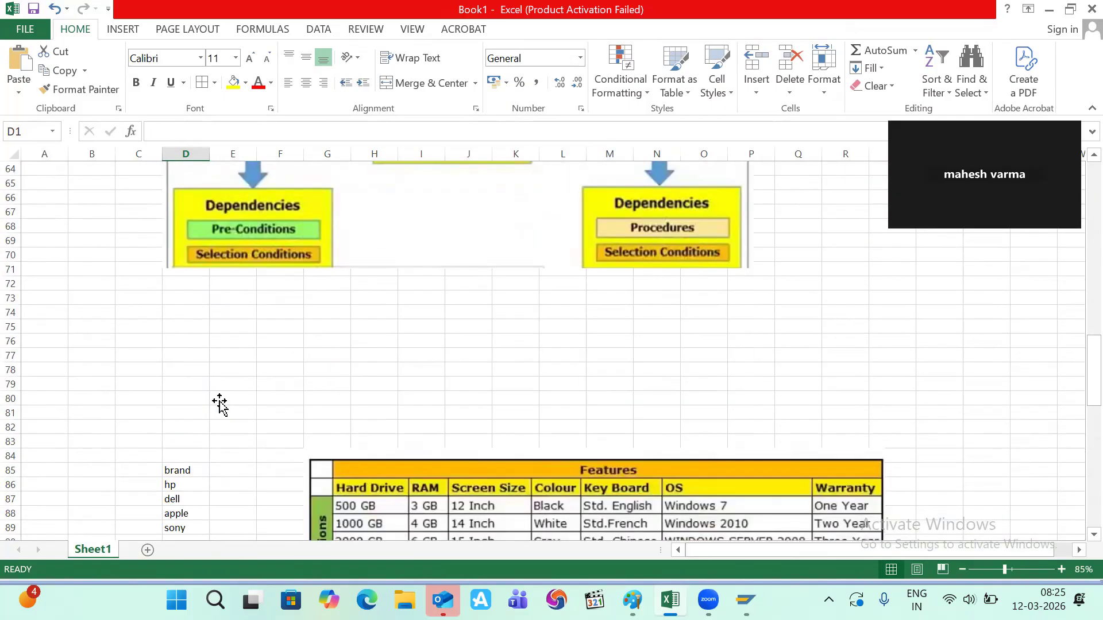
{"action": "left_click", "coordinate": [186, 336]}
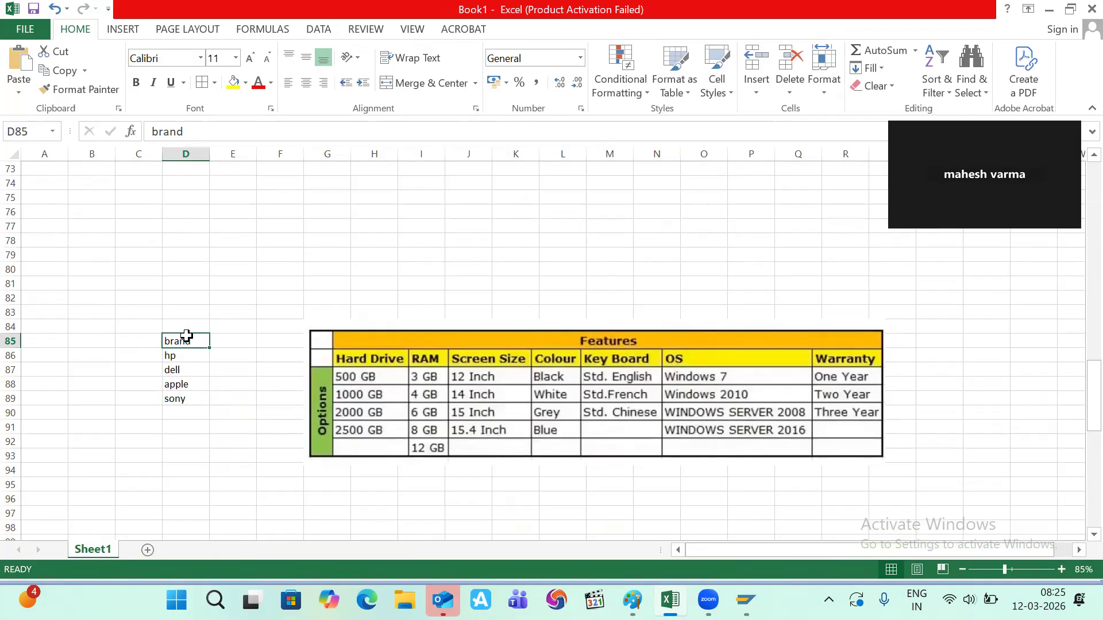
{"action": "key", "text": "ctrl+b"}
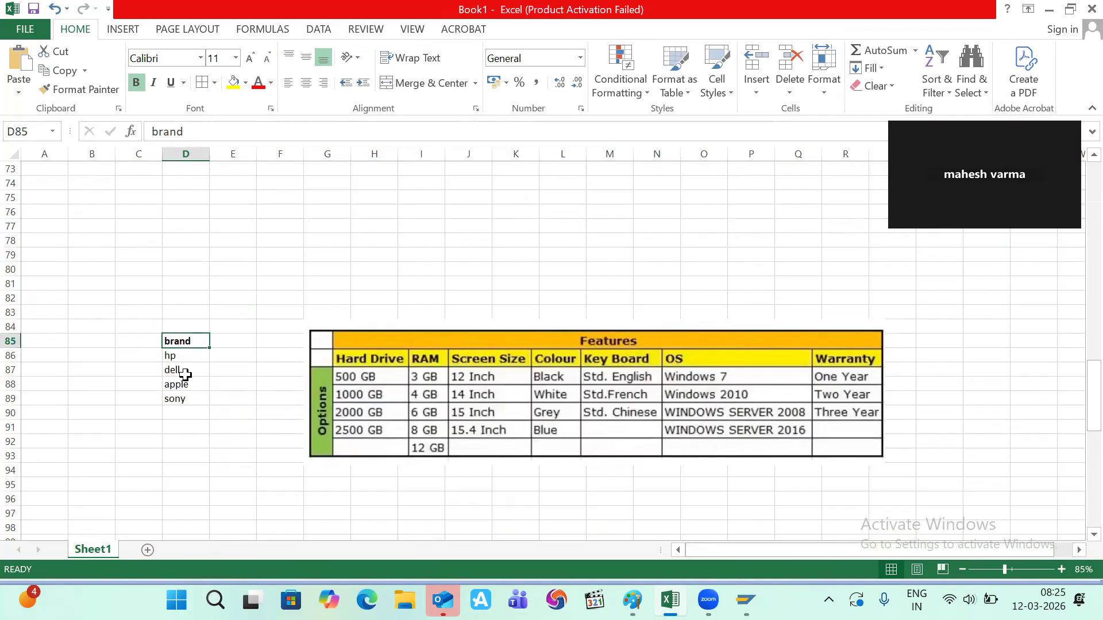
{"action": "key", "text": "alt+Tab"}
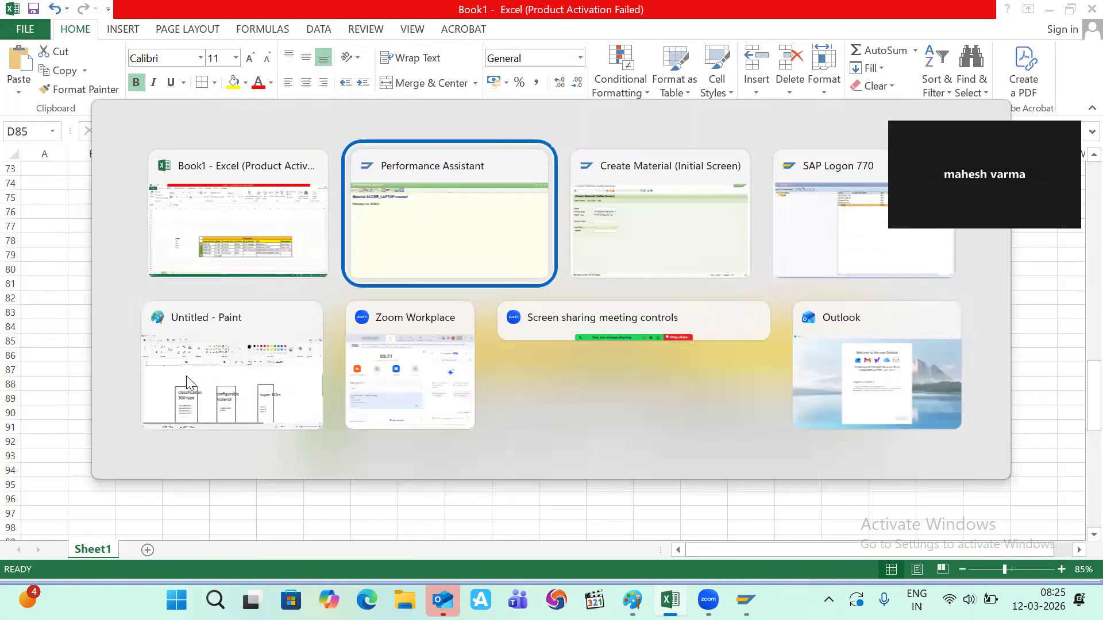
- Go to transaction CL01, then to CT04 for characteristics maintenance
{"action": "key", "text": "alt+Tab"}
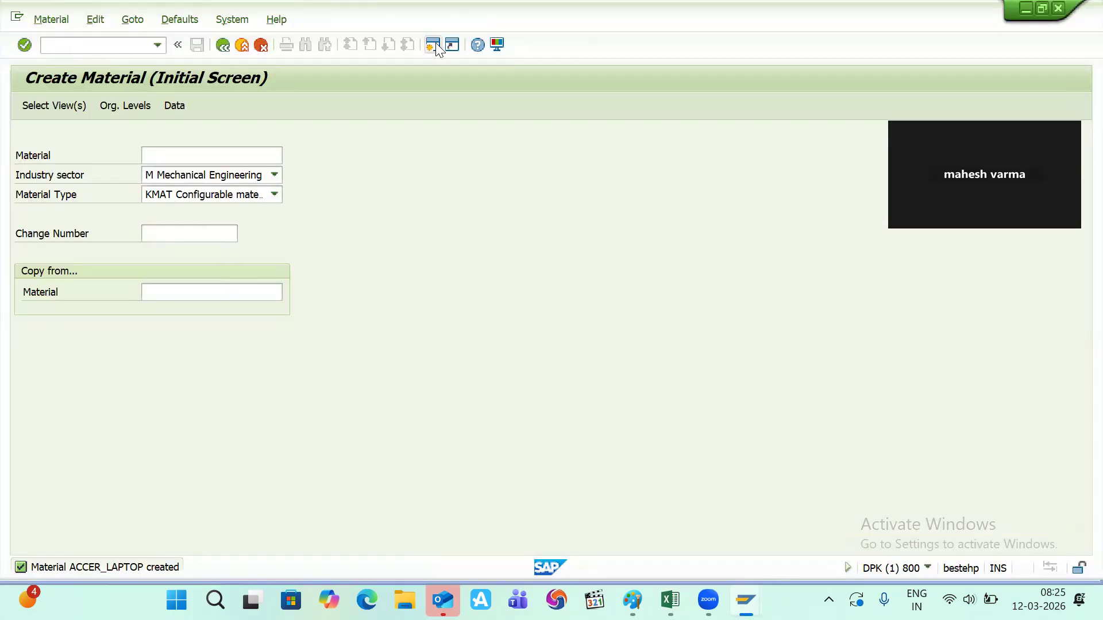
{"action": "left_click", "coordinate": [92, 46]}
{"action": "type", "text": "/ncl01"}
{"action": "key", "text": "Return"}
{"action": "left_click", "coordinate": [92, 46]}
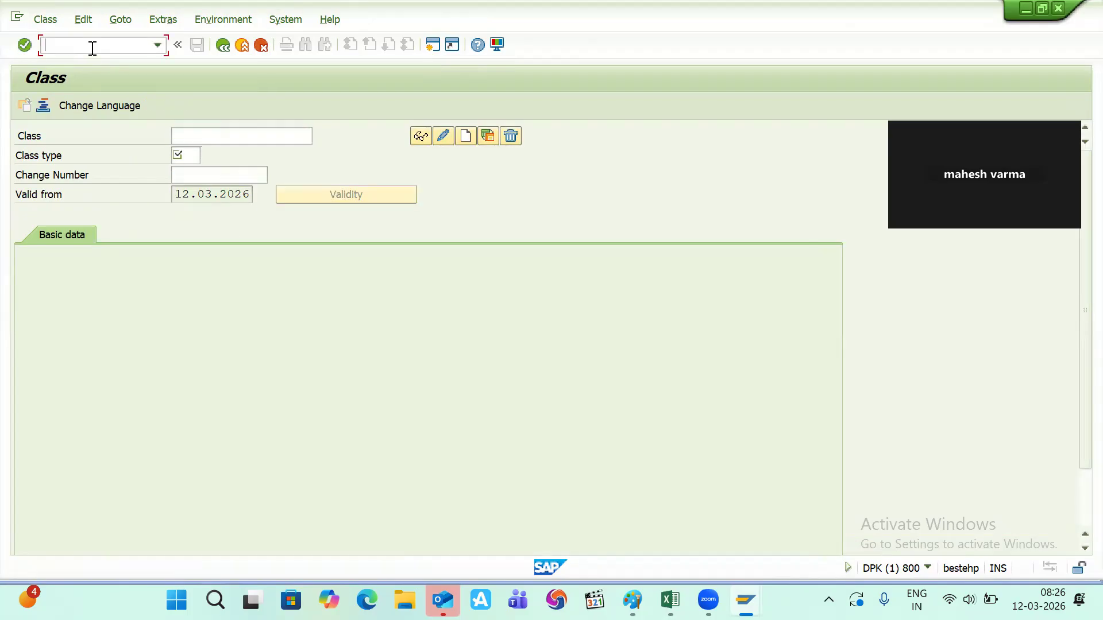
{"action": "type", "text": "/nct04"}
{"action": "key", "text": "Return"}
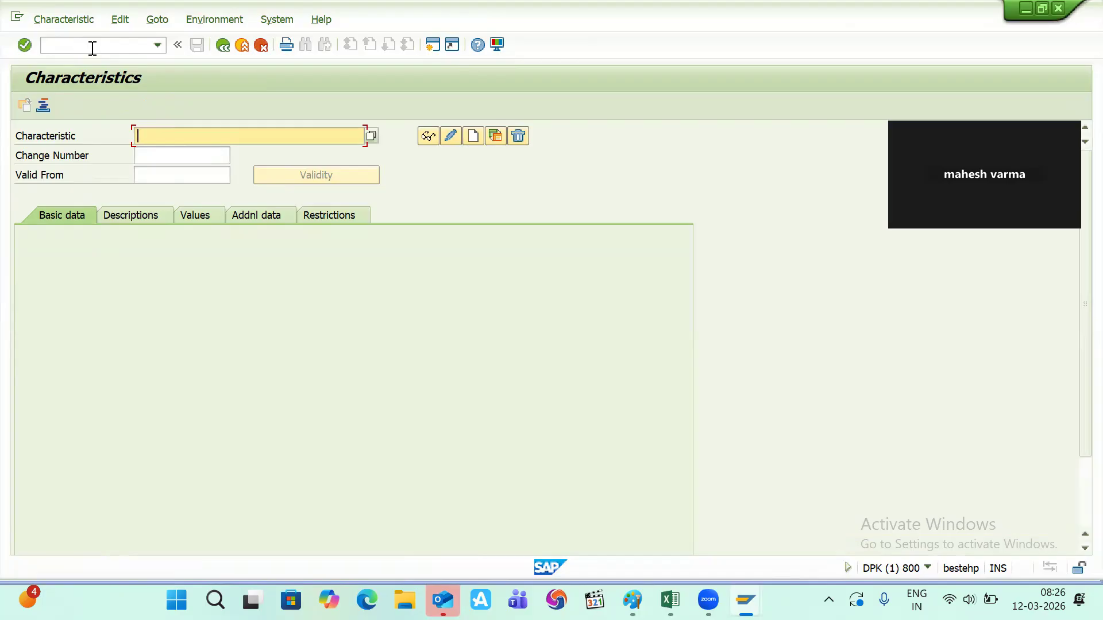
- Enter characteristic name v_os and create it
{"action": "key", "text": "alt+Tab"}
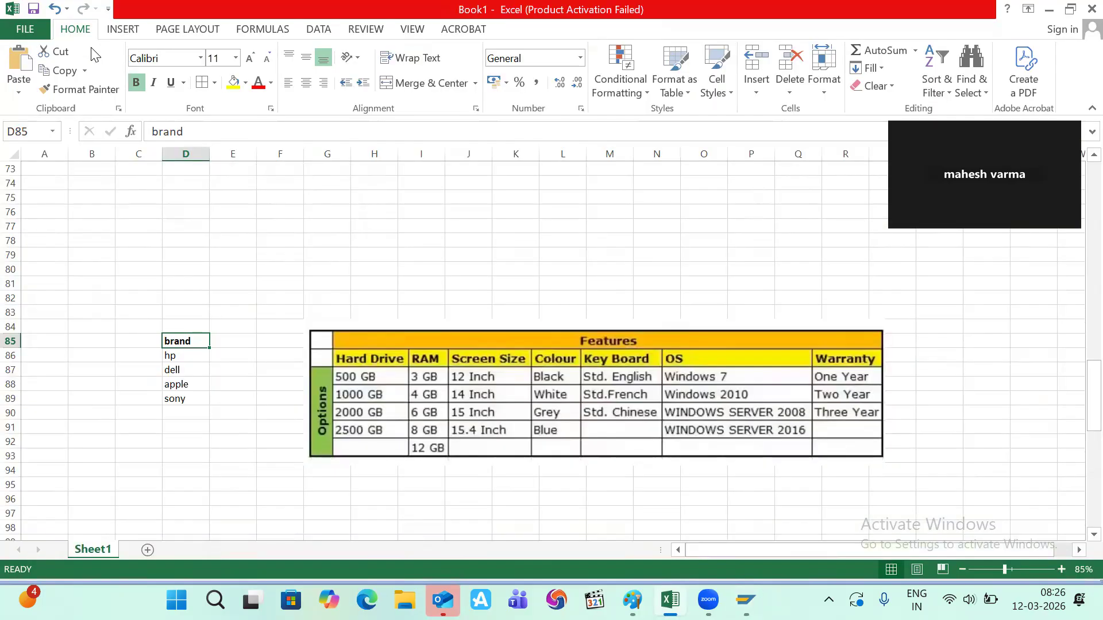
{"action": "key", "text": "alt+Tab"}
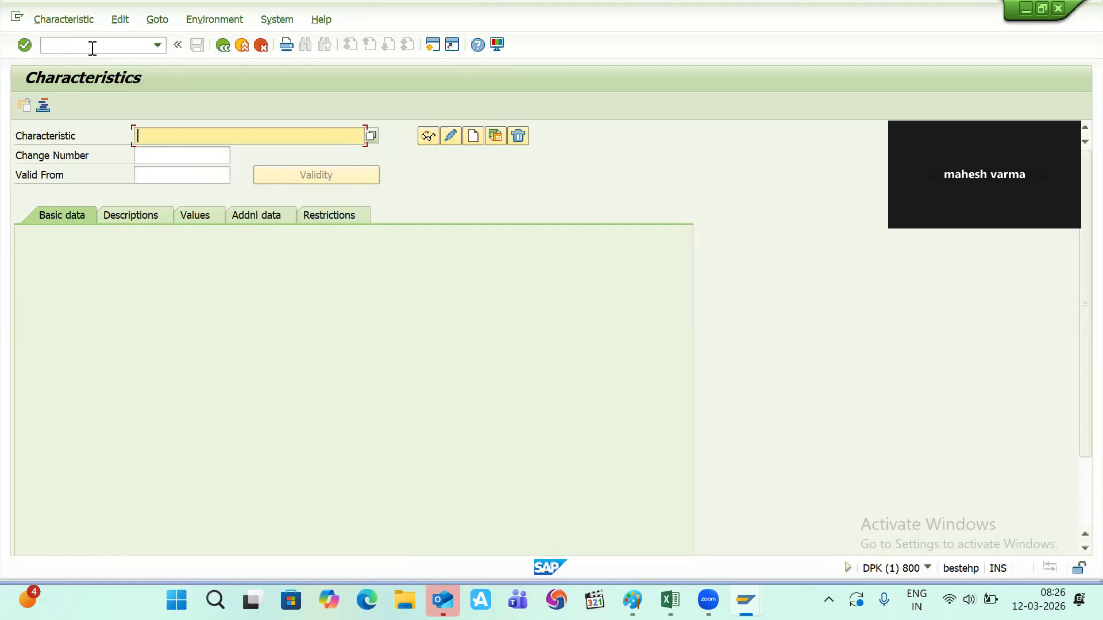
{"action": "type", "text": "v_os"}
{"action": "key", "text": "Tab"}
{"action": "key", "text": "Tab"}
{"action": "key", "text": "Tab"}
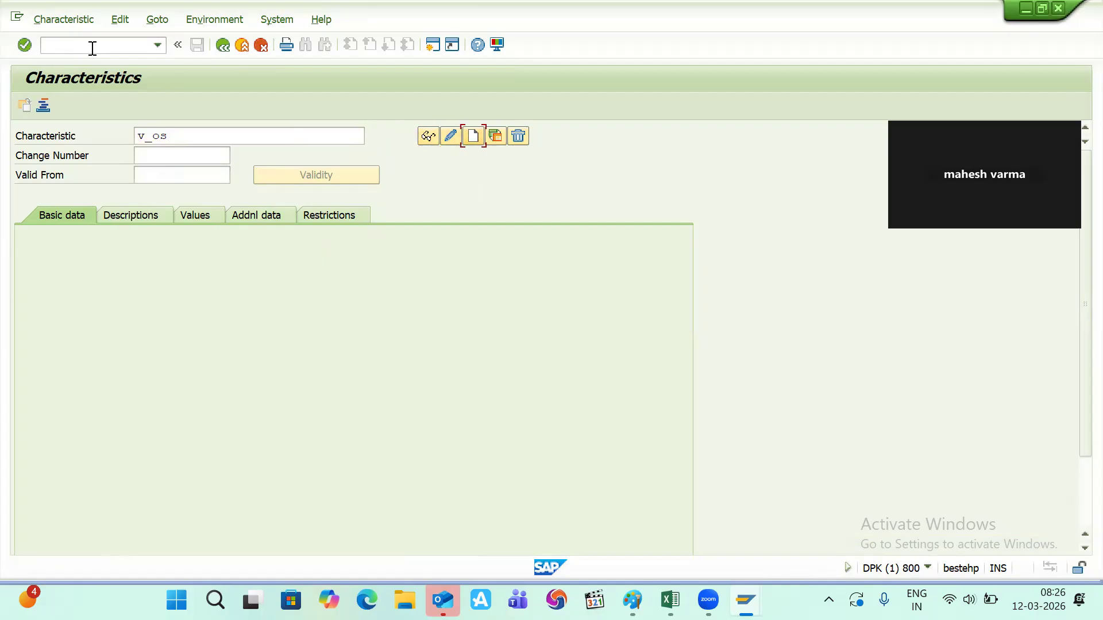
{"action": "key", "text": "Return"}
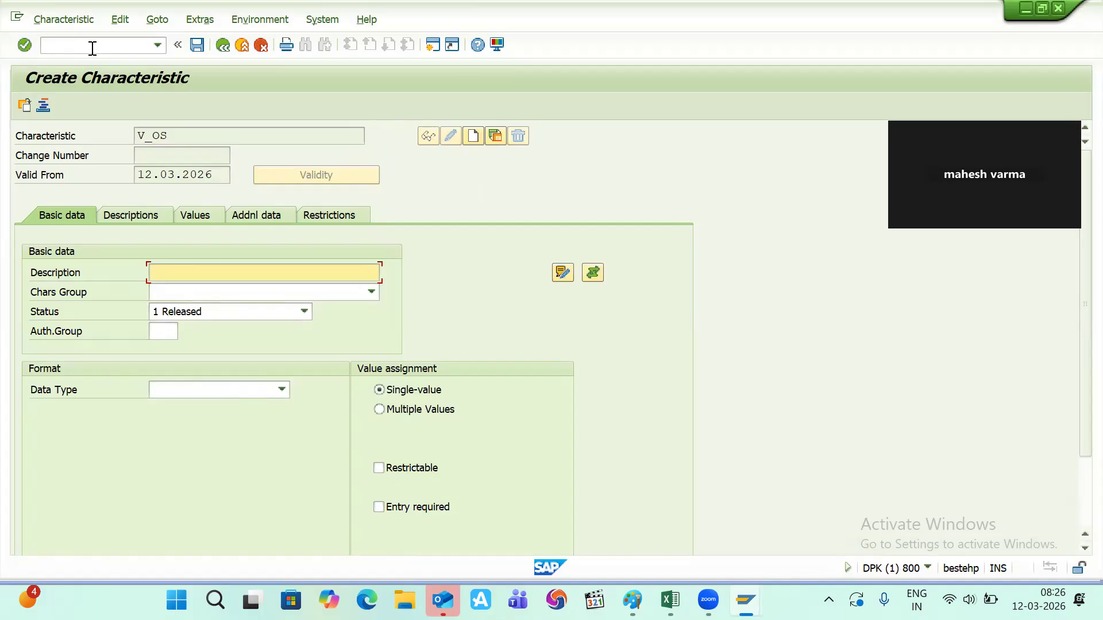
- Give V_OS description 'operating xyxtem', data type CHAR and 30 characters
{"action": "type", "text": "operating xyxtem"}
{"action": "key", "text": "Tab"}
{"action": "key", "text": "Tab"}
{"action": "key", "text": "Tab"}
{"action": "key", "text": "Tab"}
{"action": "key", "text": "Tab"}
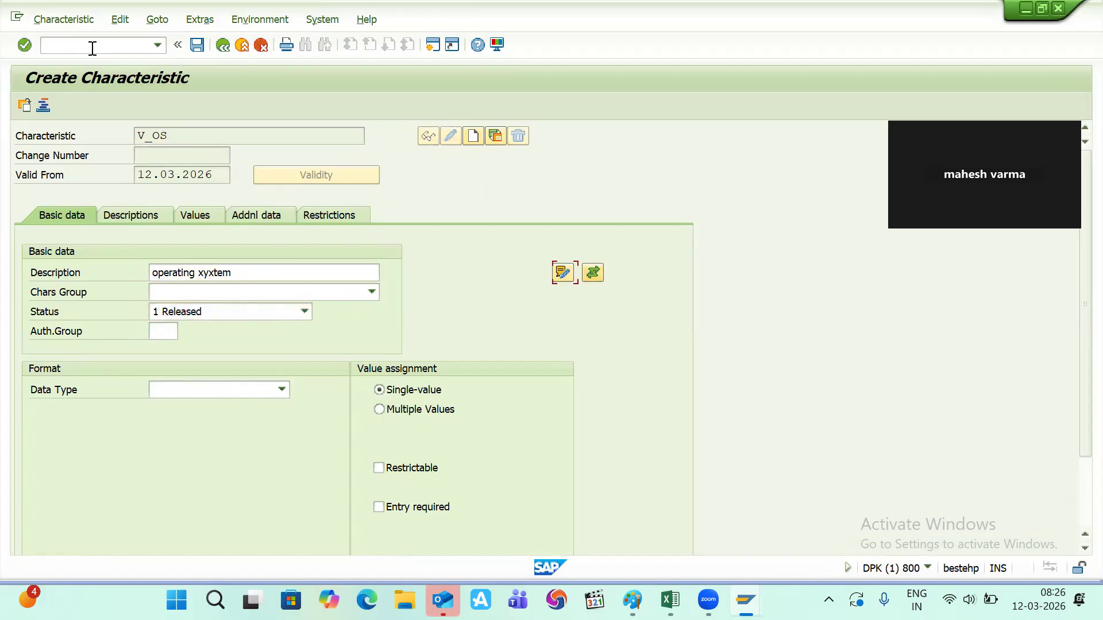
{"action": "left_click", "coordinate": [281, 388]}
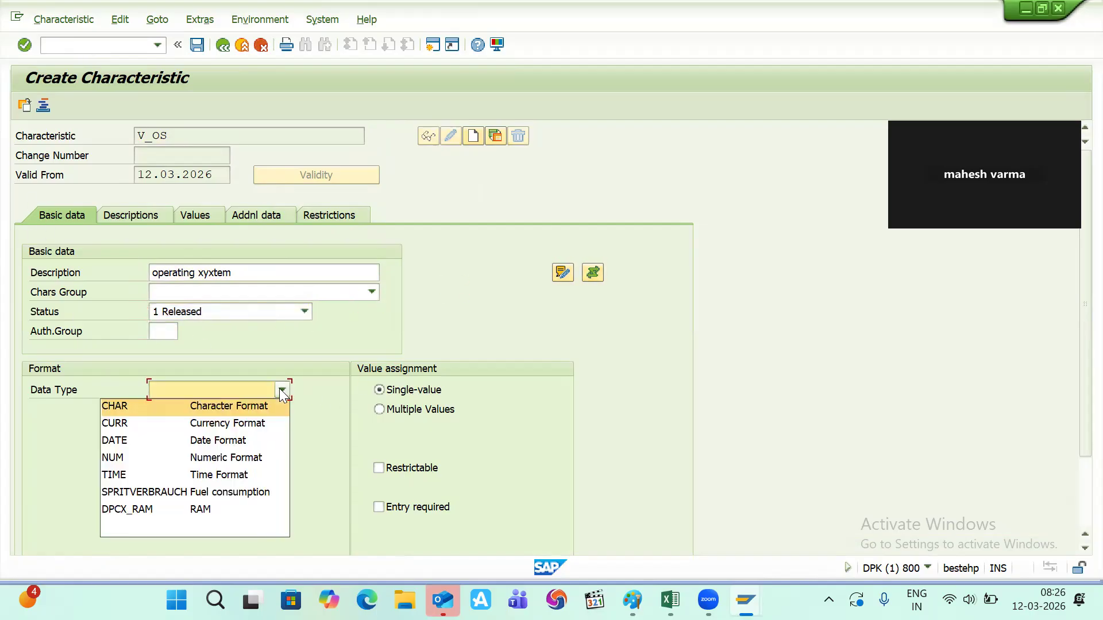
{"action": "left_click", "coordinate": [233, 411]}
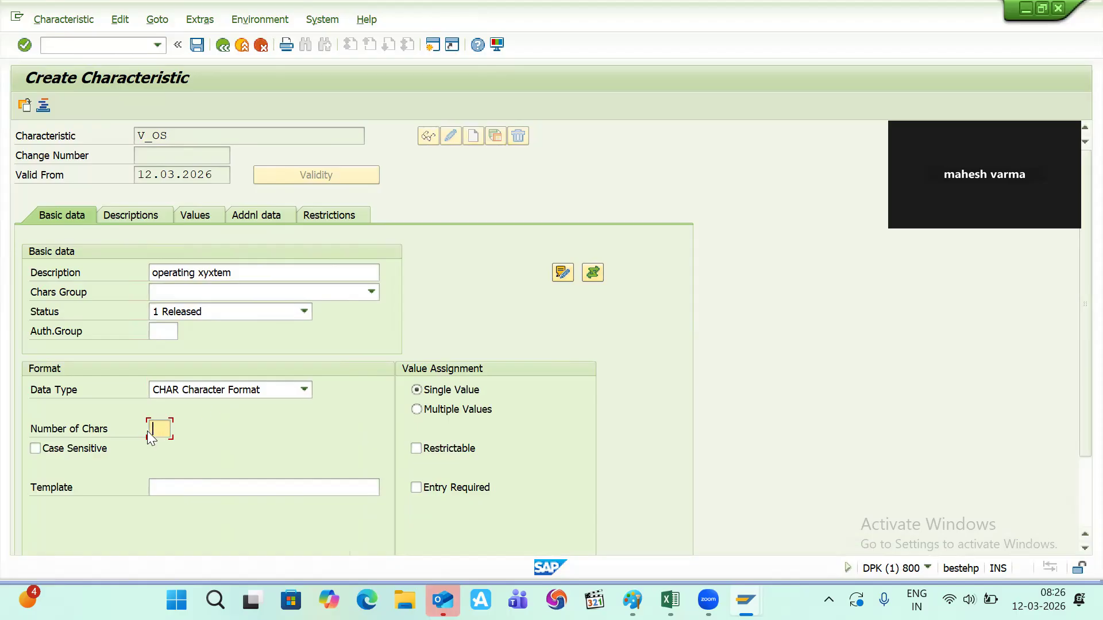
{"action": "key", "text": "alt+Tab"}
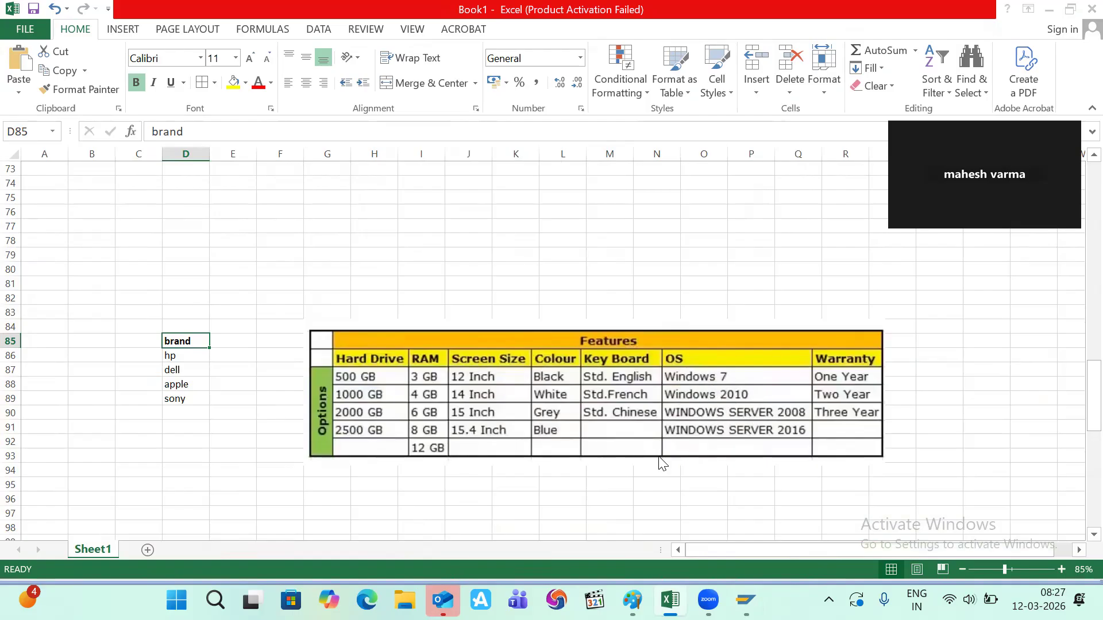
{"action": "key", "text": "alt+Tab"}
{"action": "type", "text": "30"}
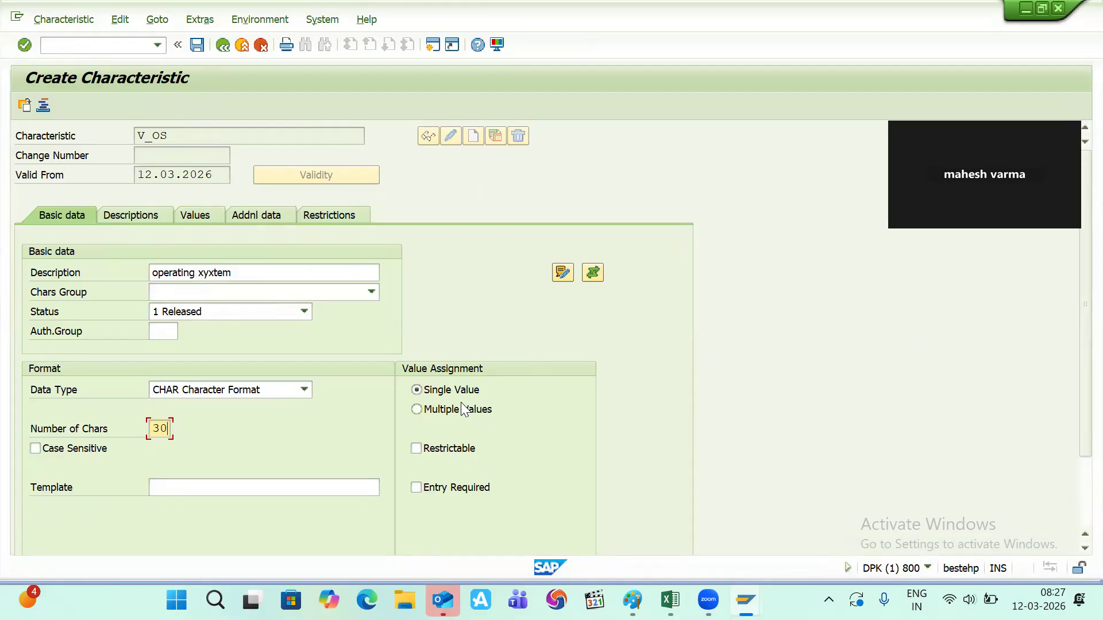
{"action": "key", "text": "alt+Tab"}
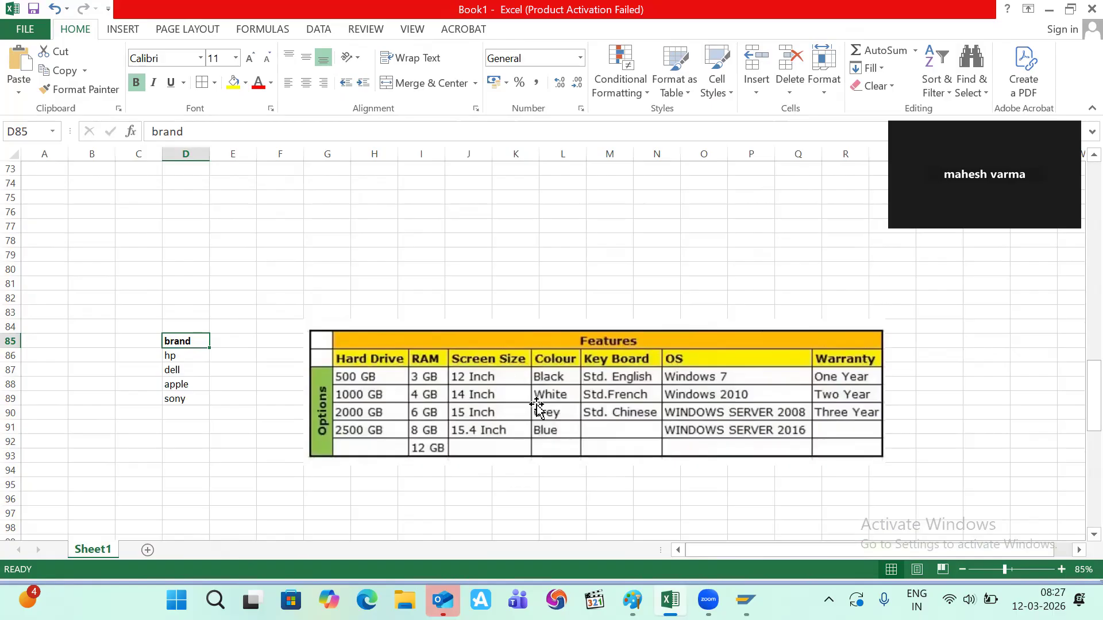
{"action": "left_click", "coordinate": [907, 342]}
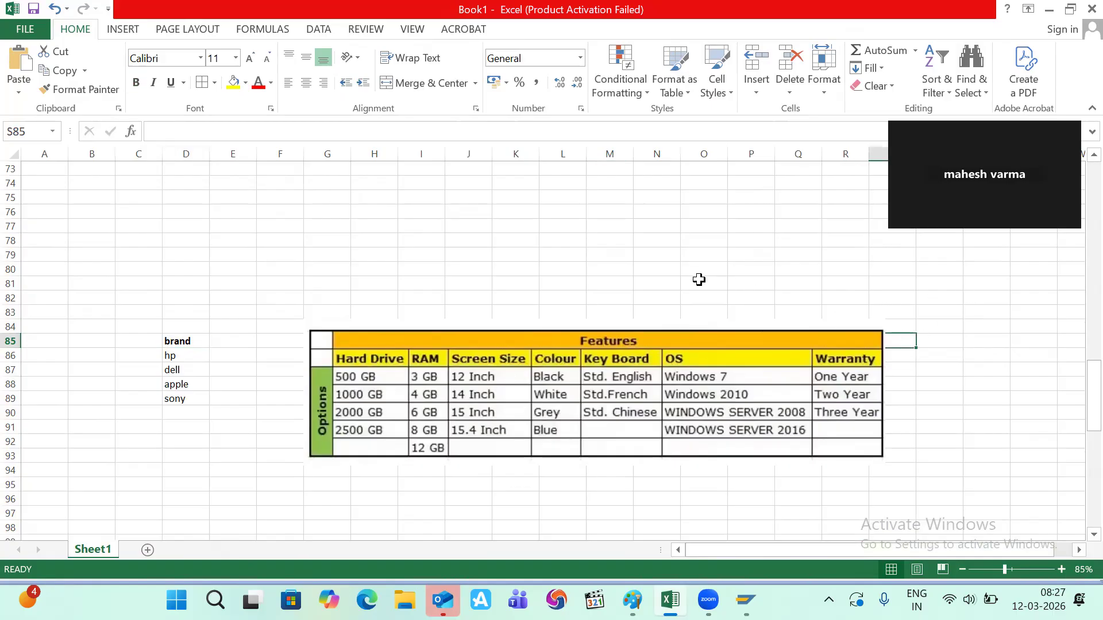
{"action": "scroll", "coordinate": [699, 279], "scroll_direction": "up", "scroll_amount": 10}
{"action": "scroll", "coordinate": [699, 280], "scroll_direction": "down", "scroll_amount": 15}
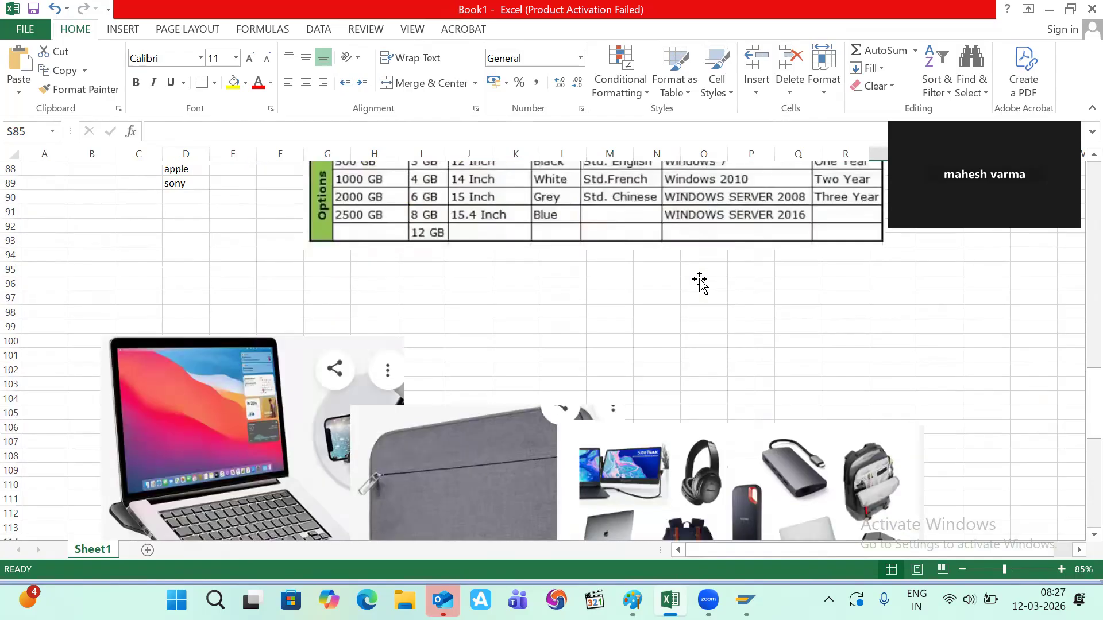
{"action": "scroll", "coordinate": [699, 282], "scroll_direction": "down", "scroll_amount": 6}
{"action": "scroll", "coordinate": [513, 393], "scroll_direction": "up", "scroll_amount": 1}
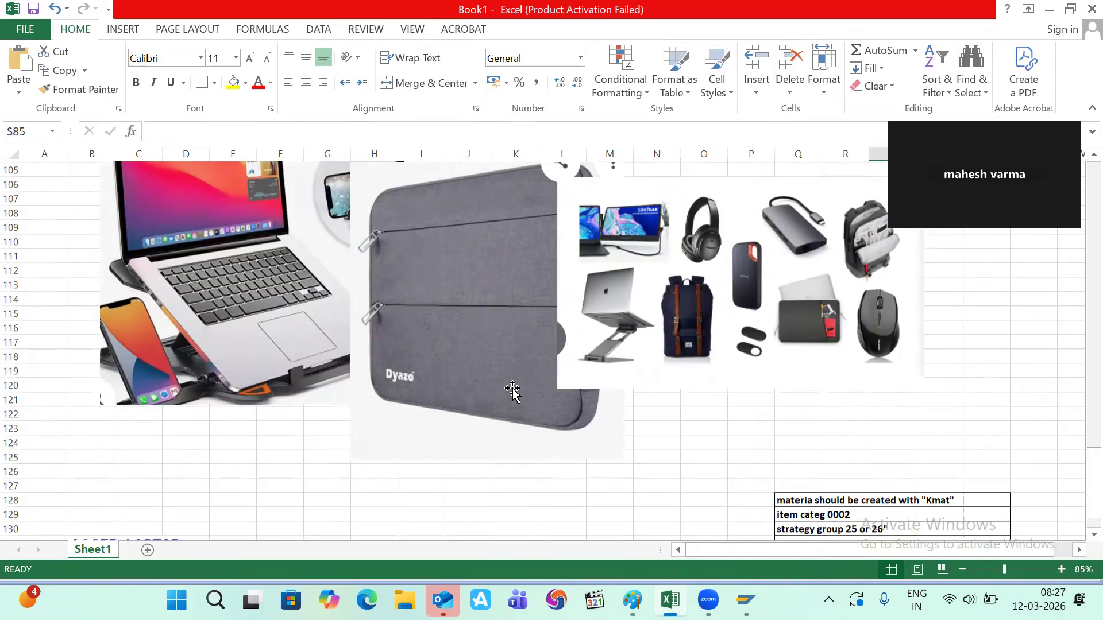
{"action": "scroll", "coordinate": [513, 392], "scroll_direction": "up", "scroll_amount": 9}
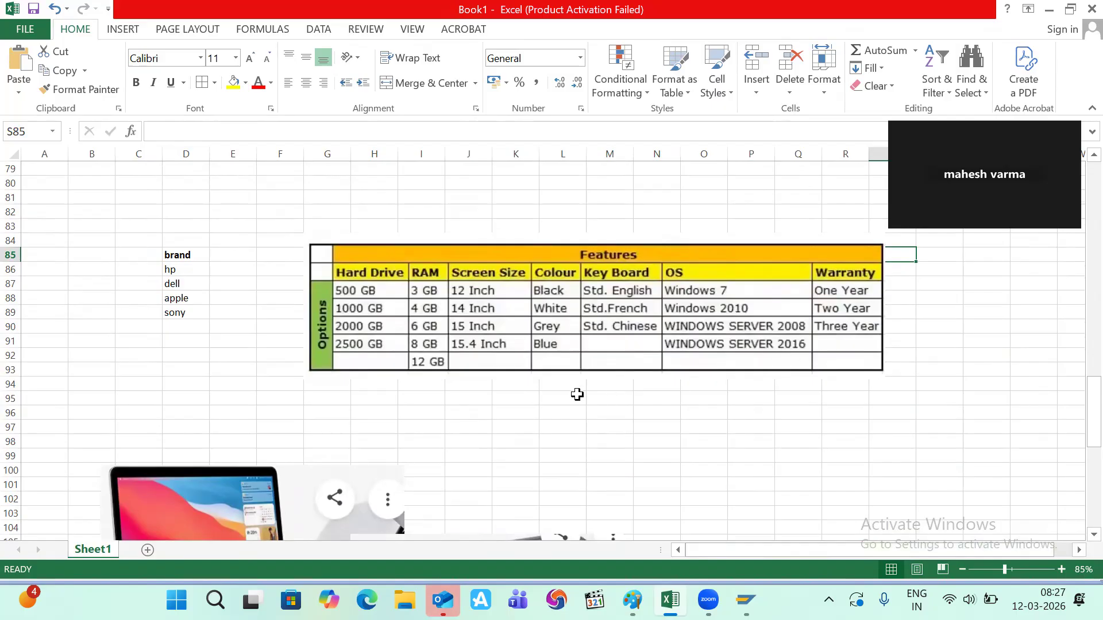
{"action": "scroll", "coordinate": [577, 394], "scroll_direction": "down", "scroll_amount": 4}
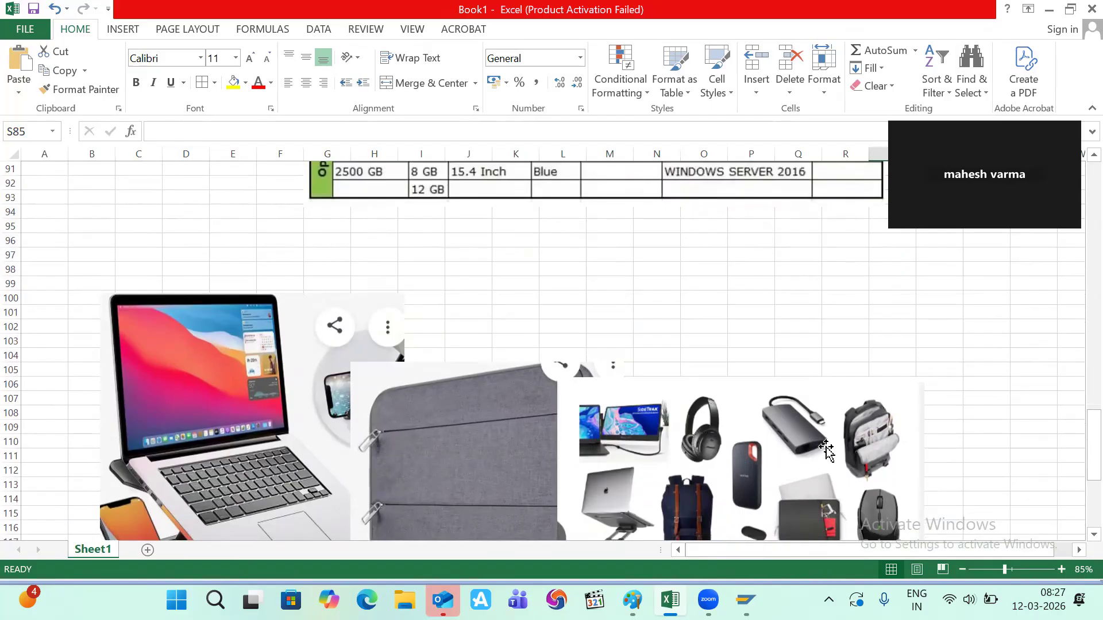
{"action": "scroll", "coordinate": [852, 449], "scroll_direction": "up", "scroll_amount": 3}
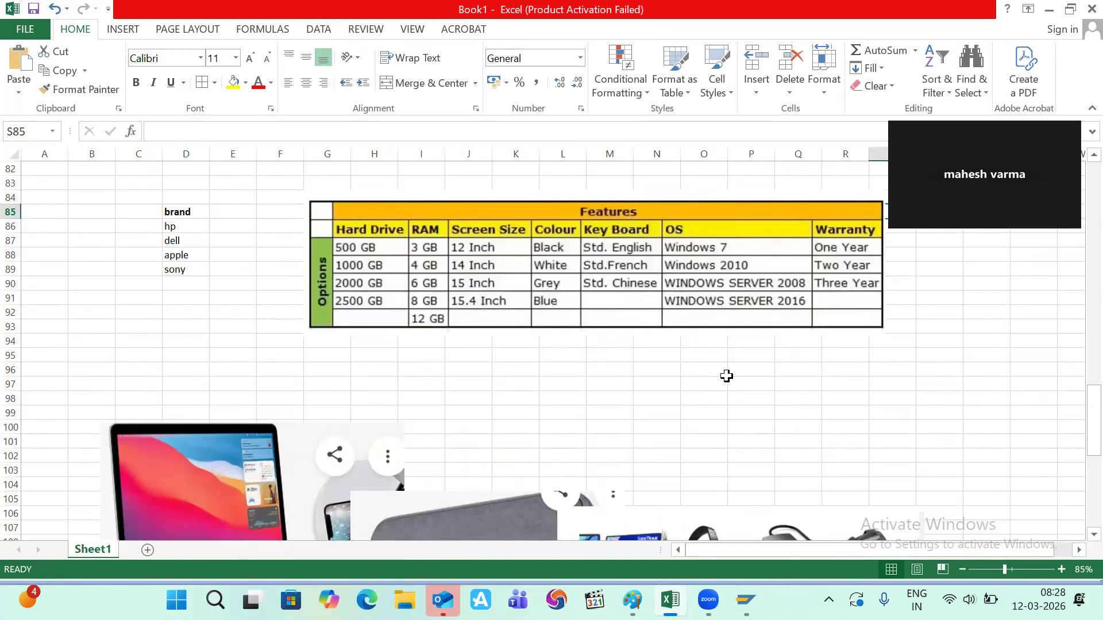
{"action": "key", "text": "alt+Tab"}
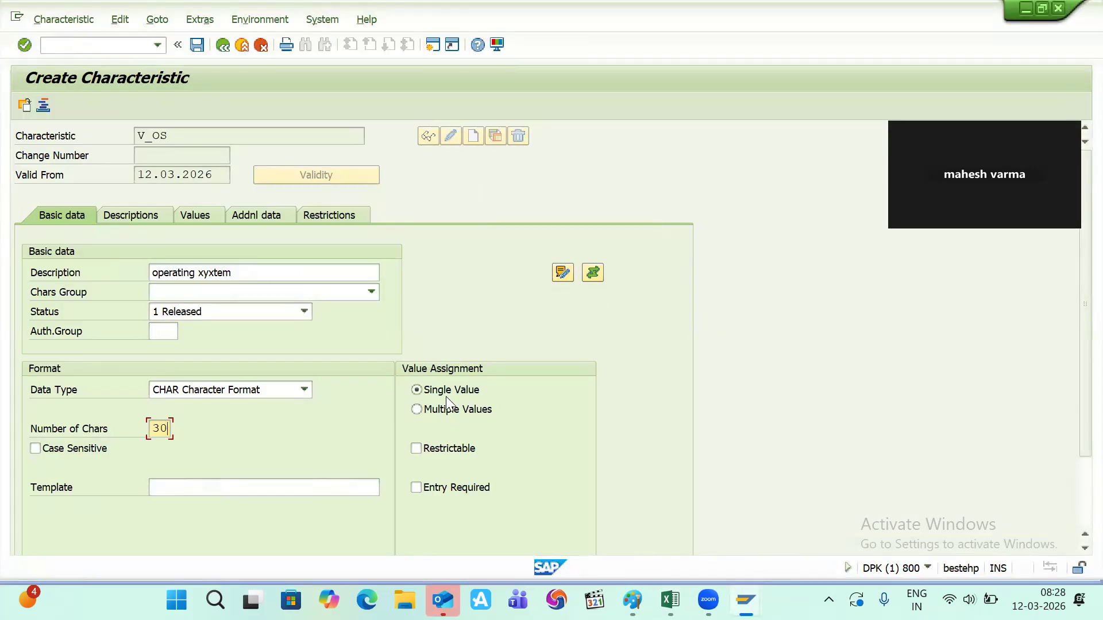
- Enter windows7 as the first allowed value of V_OS with description windows7
{"action": "left_click", "coordinate": [190, 216]}
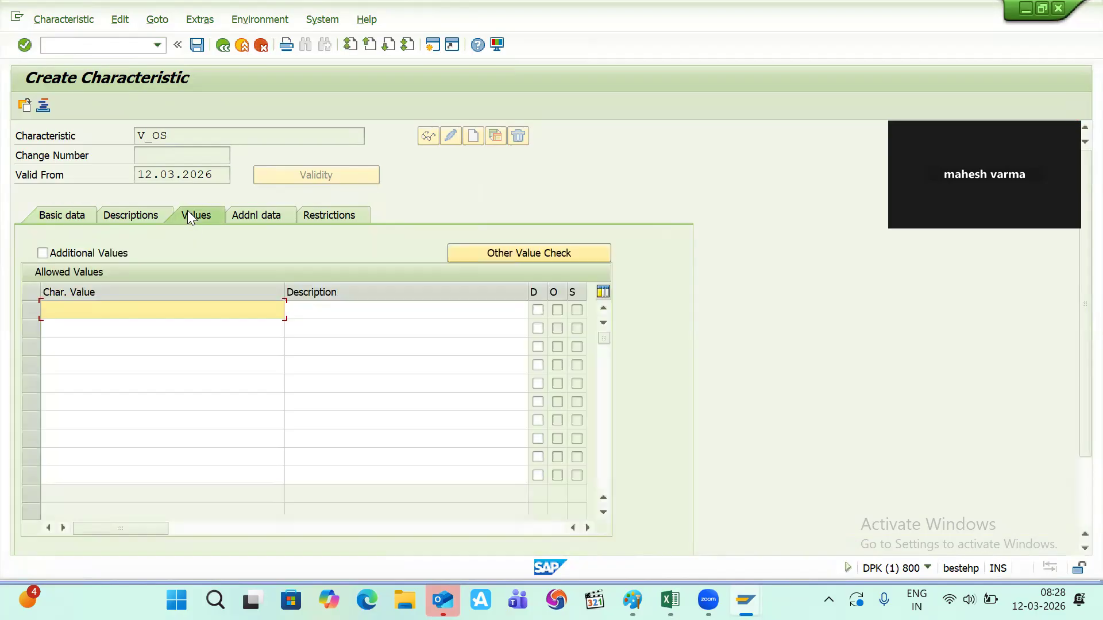
{"action": "key", "text": "alt+Tab"}
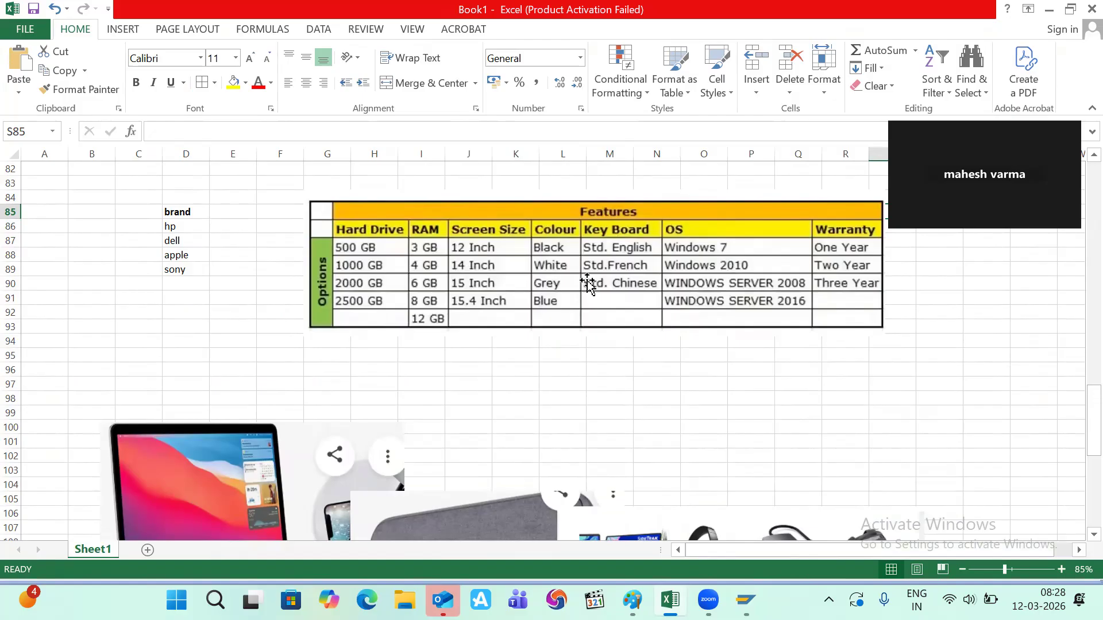
{"action": "key", "text": "alt+Tab"}
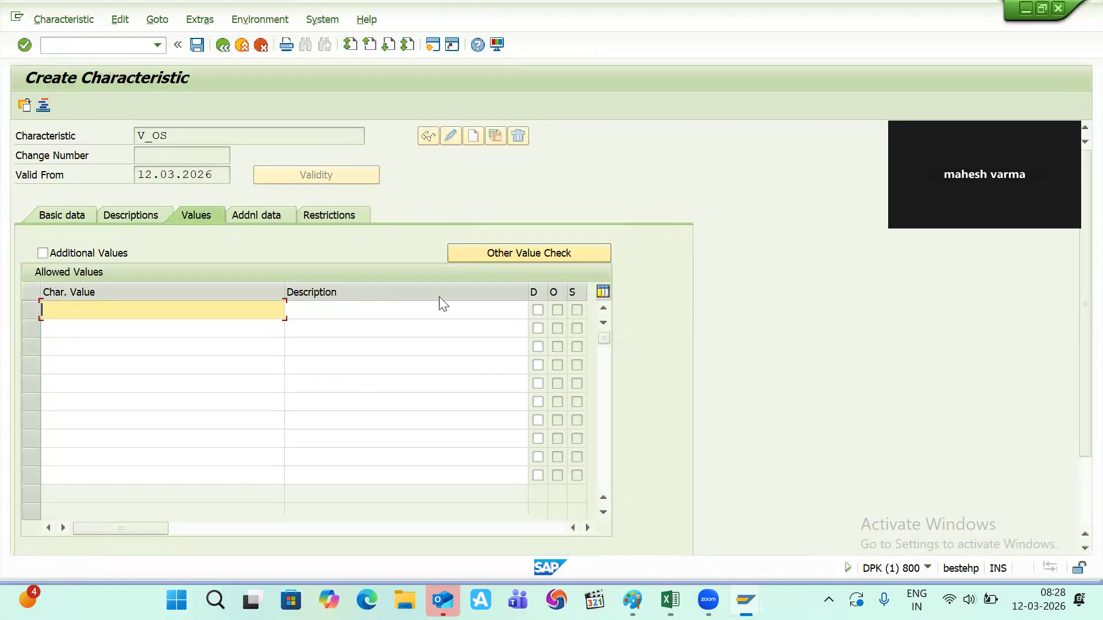
{"action": "type", "text": "wi"}
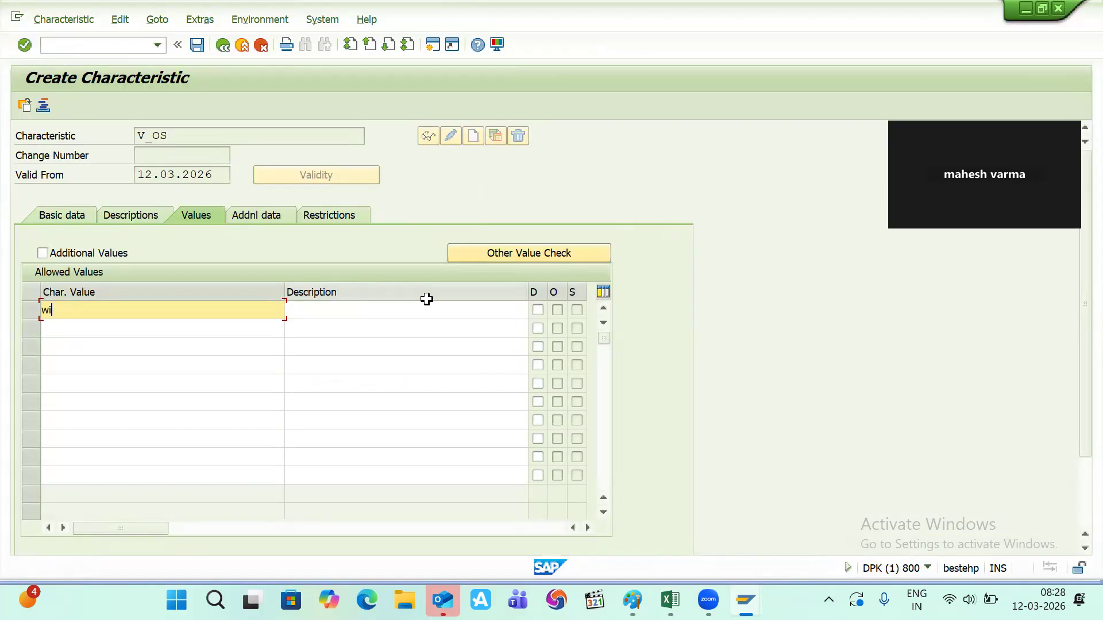
{"action": "type", "text": "ndows7"}
{"action": "key", "text": "shift+Left"}
{"action": "key", "text": "shift+Left"}
{"action": "key", "text": "shift+Left"}
{"action": "key", "text": "shift+Left"}
{"action": "key", "text": "shift+Left"}
{"action": "key", "text": "shift+Left"}
{"action": "key", "text": "shift+Left"}
{"action": "key", "text": "shift+Left"}
{"action": "key", "text": "ctrl+c"}
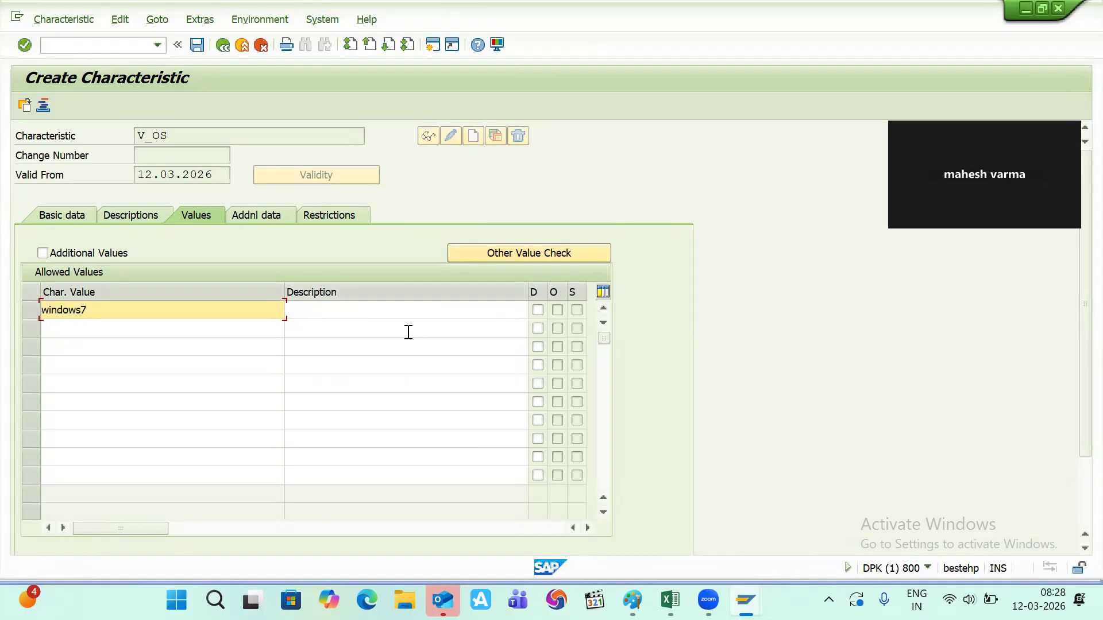
{"action": "left_click", "coordinate": [351, 312]}
{"action": "key", "text": "ctrl+v"}
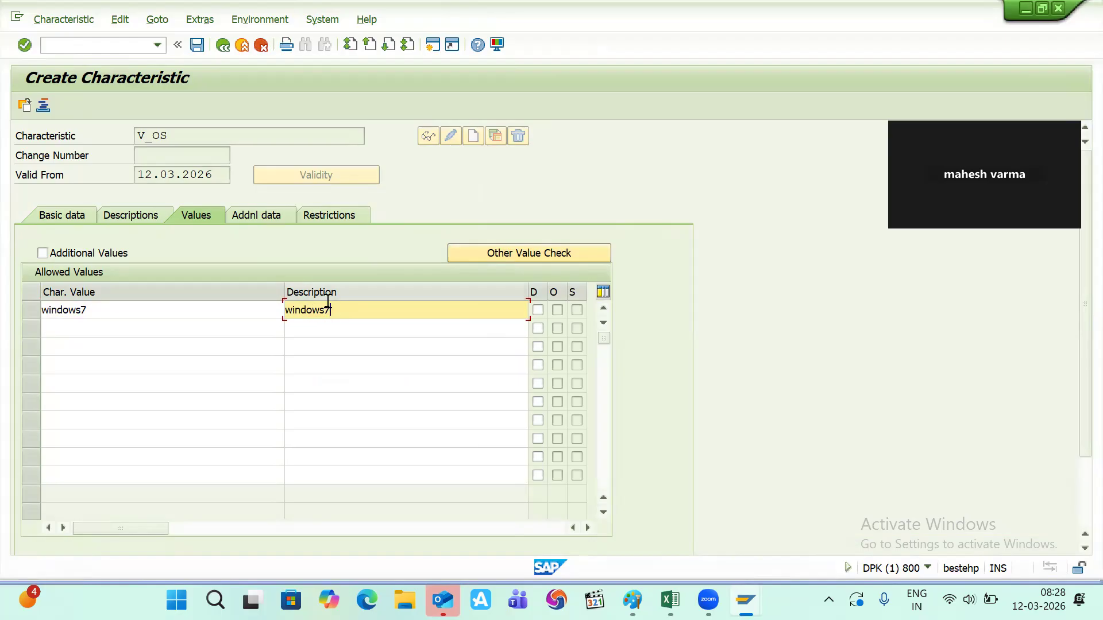
- Add windowsxp as the second allowed value with description windowsxp
{"action": "left_click", "coordinate": [70, 332]}
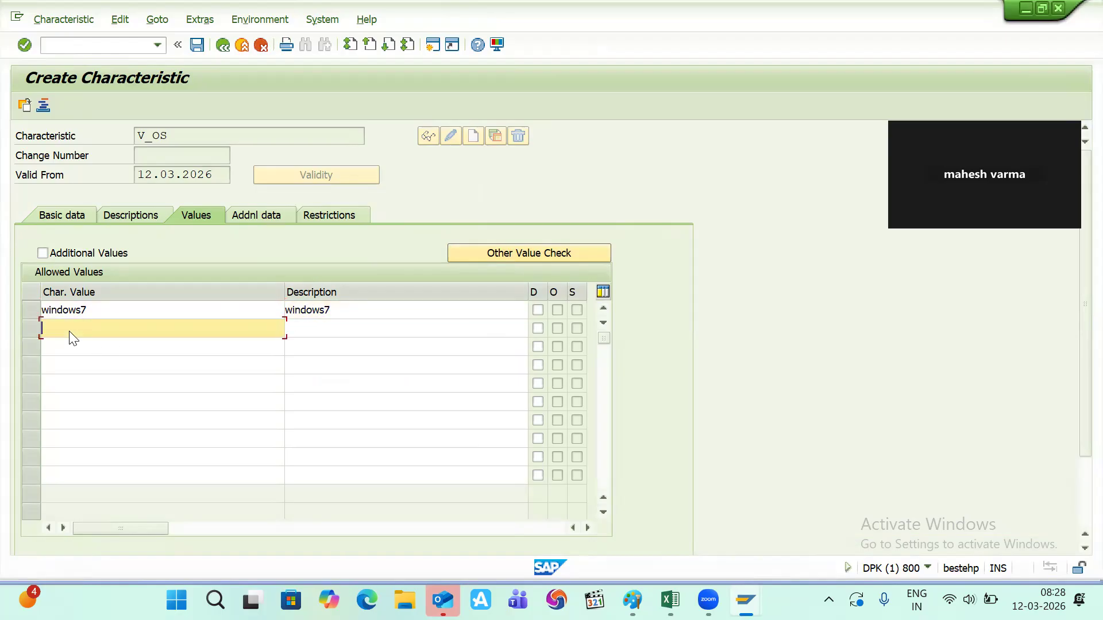
{"action": "type", "text": "windowsxp"}
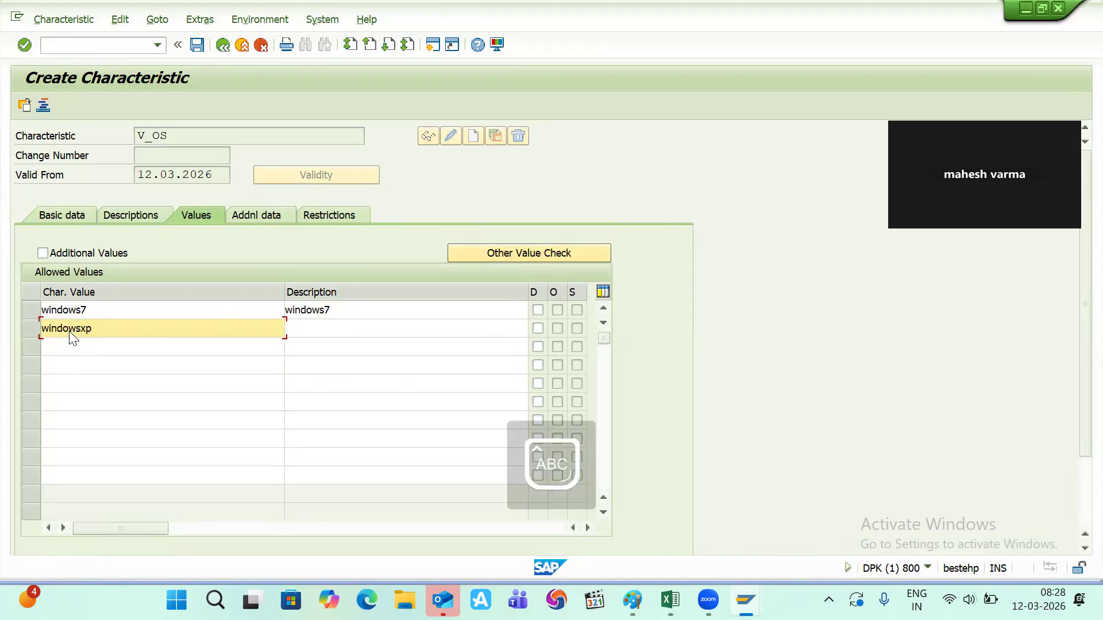
{"action": "key", "text": "Tab"}
{"action": "key", "text": "Caps_Lock"}
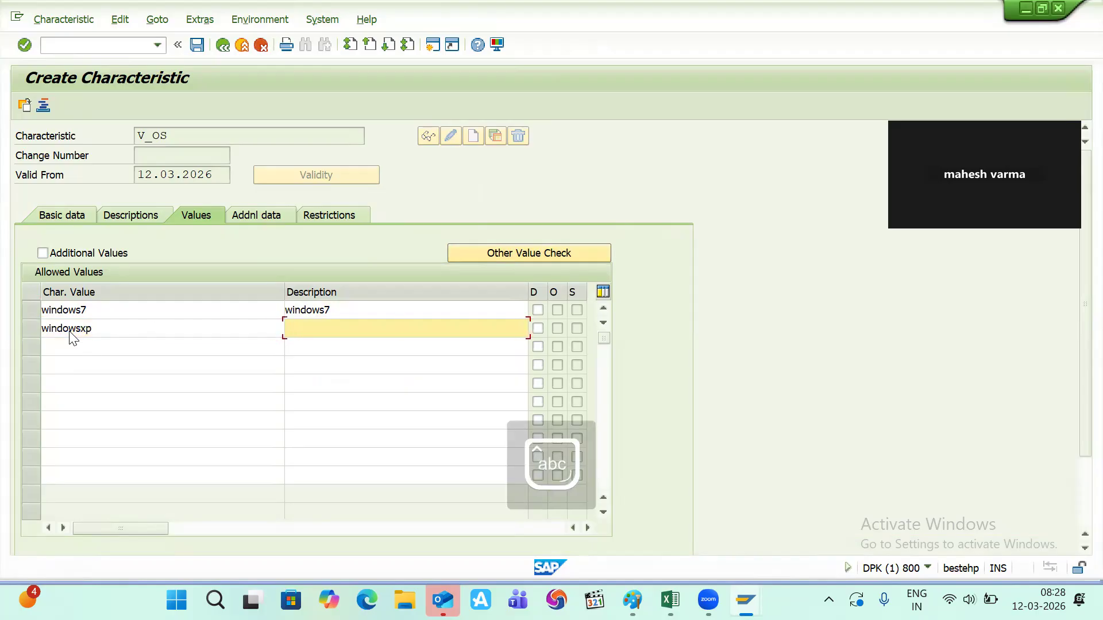
{"action": "type", "text": "windowsxp"}
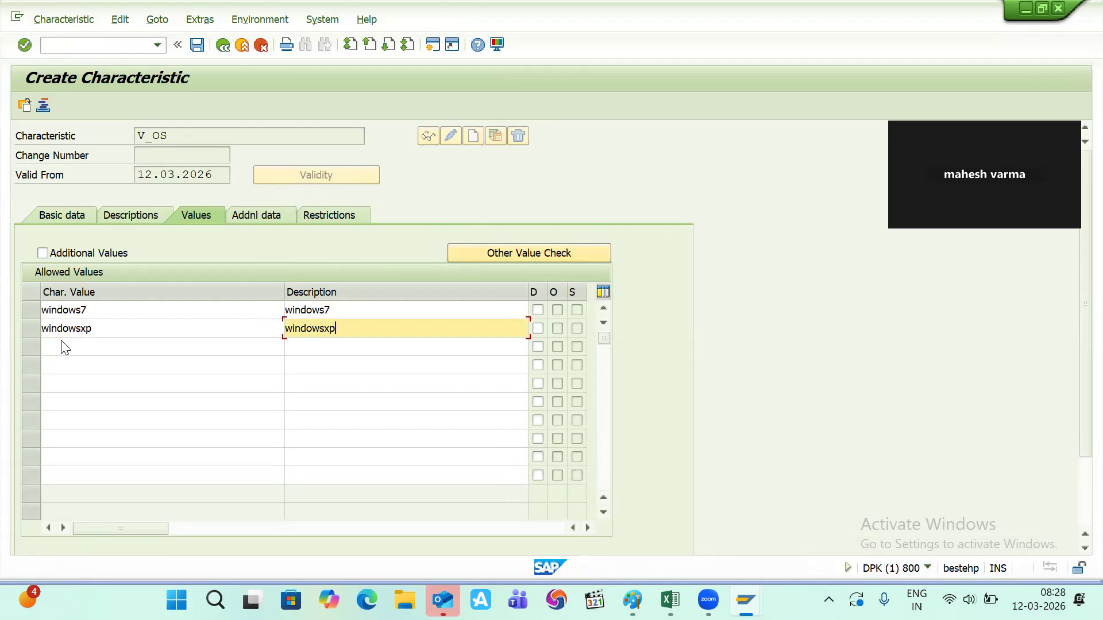
- Add allowed values IOS and LINUX, giving IOS a matching description
{"action": "left_click", "coordinate": [60, 342]}
{"action": "key", "text": "Caps_Lock"}
{"action": "type", "text": "IOS"}
{"action": "key", "text": "Tab"}
{"action": "type", "text": "IOS"}
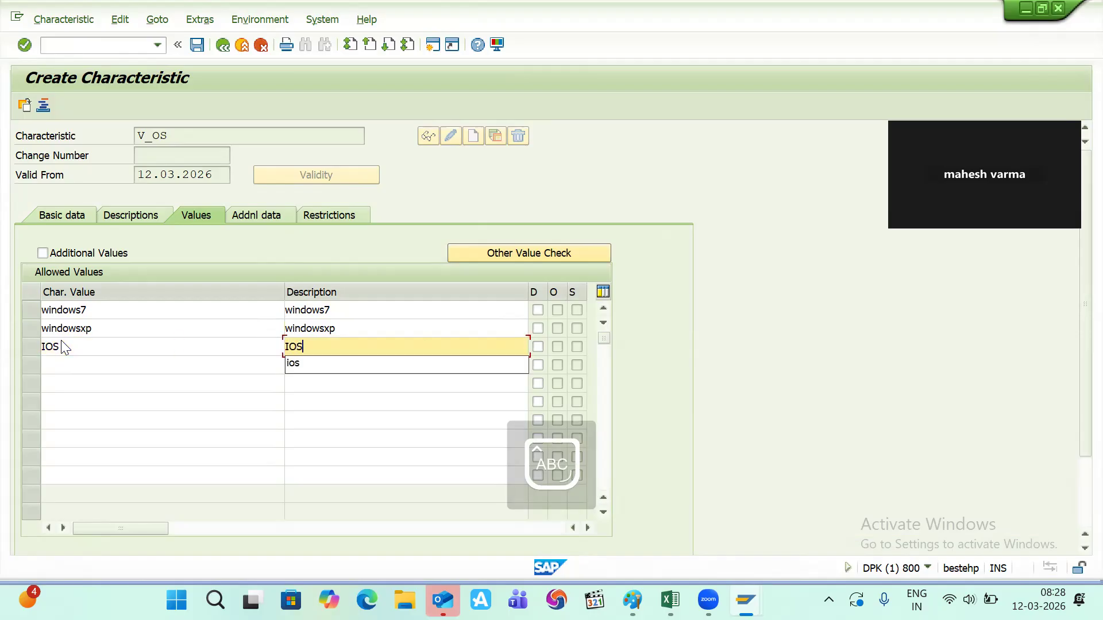
{"action": "left_click", "coordinate": [55, 365]}
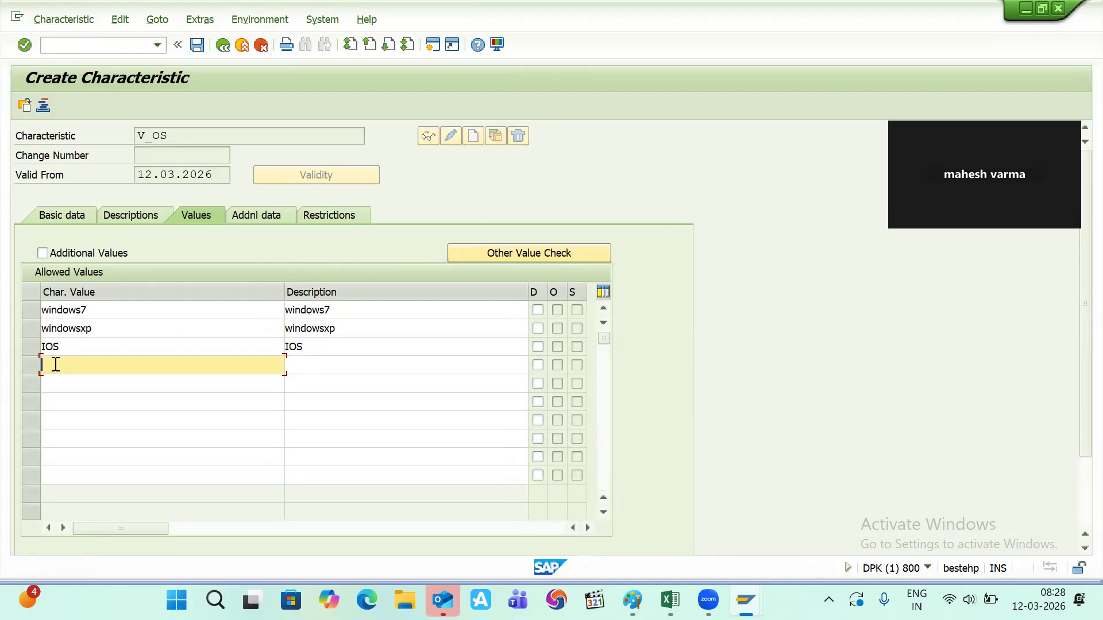
{"action": "type", "text": "LINUX"}
{"action": "left_click", "coordinate": [293, 364]}
{"action": "type", "text": "LINUX"}
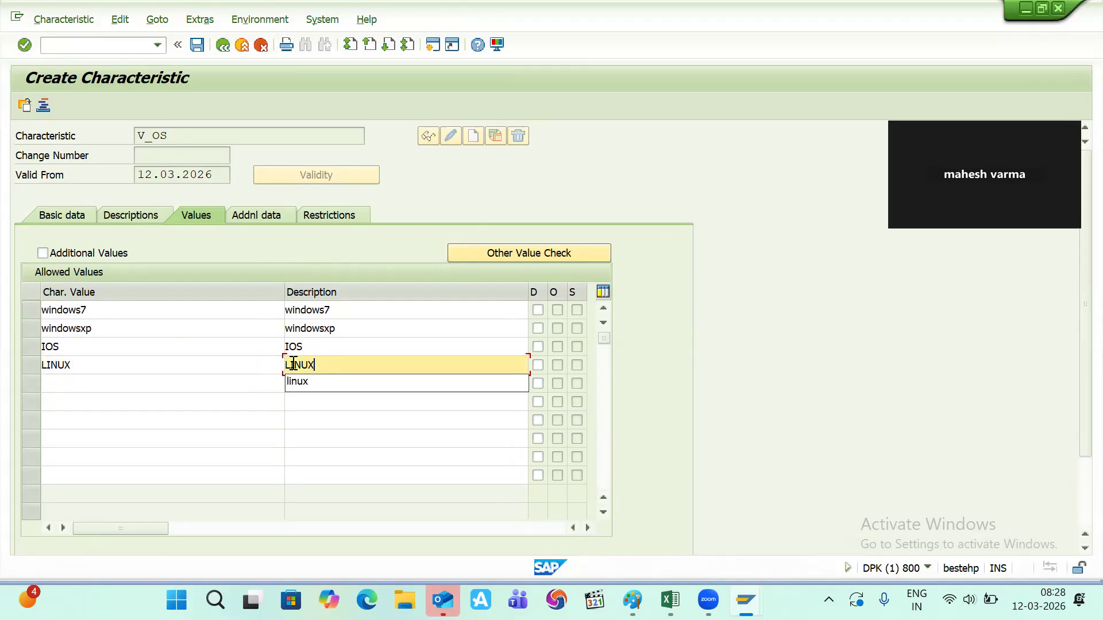
- Clear the stray fifth value, select the name V_OS, and save the characteristic
{"action": "left_click", "coordinate": [132, 383]}
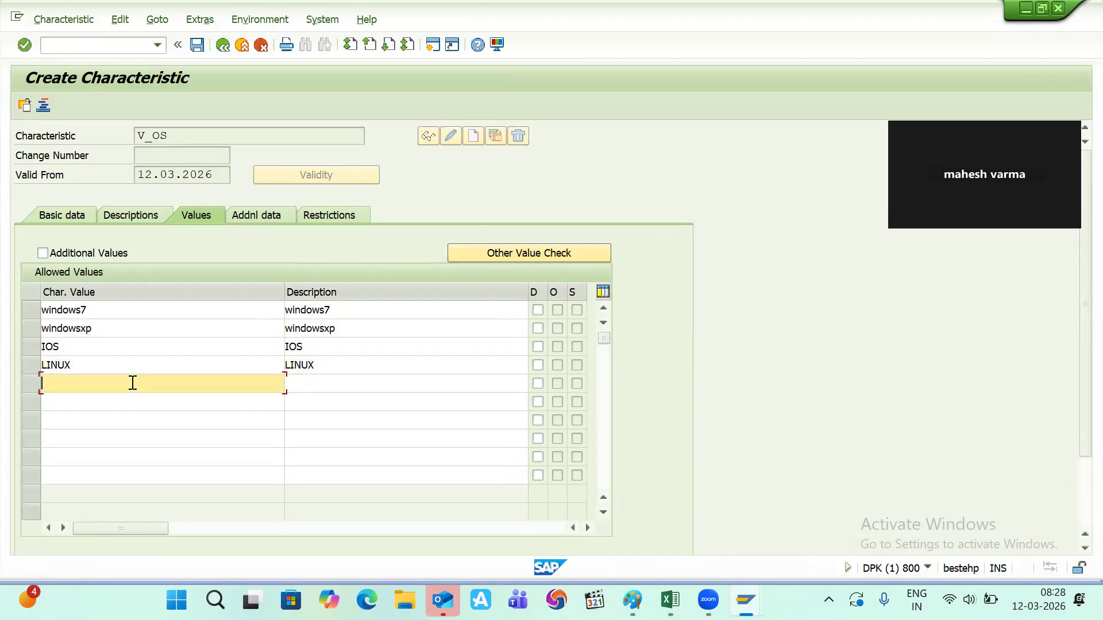
{"action": "type", "text": "REDHA"}
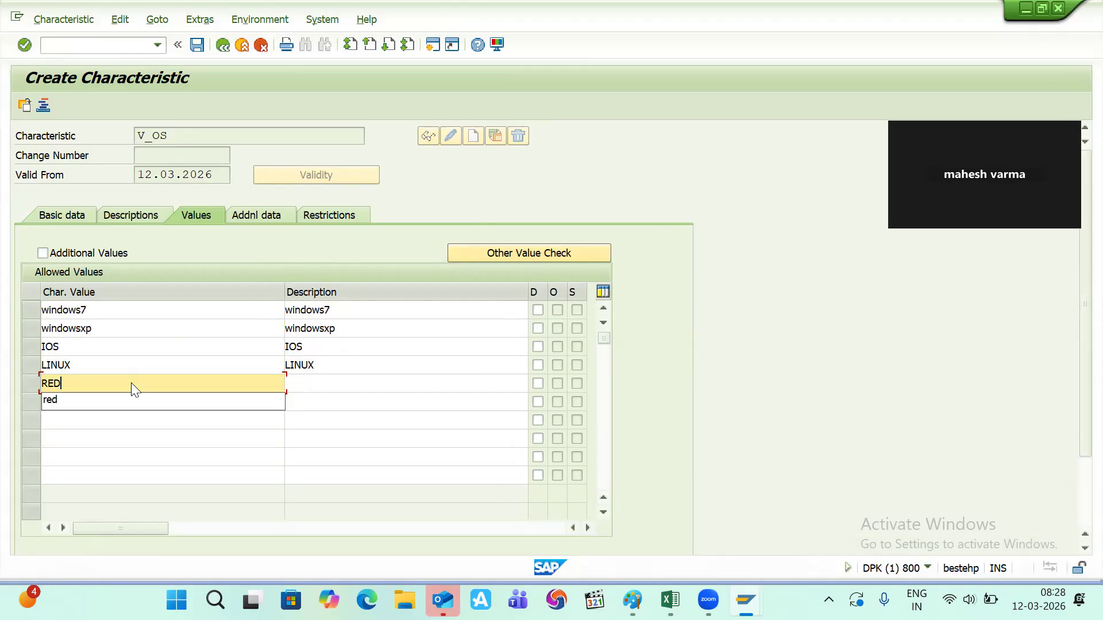
{"action": "key", "text": "BackSpace"}
{"action": "key", "text": "BackSpace"}
{"action": "key", "text": "BackSpace"}
{"action": "key", "text": "BackSpace"}
{"action": "key", "text": "BackSpace"}
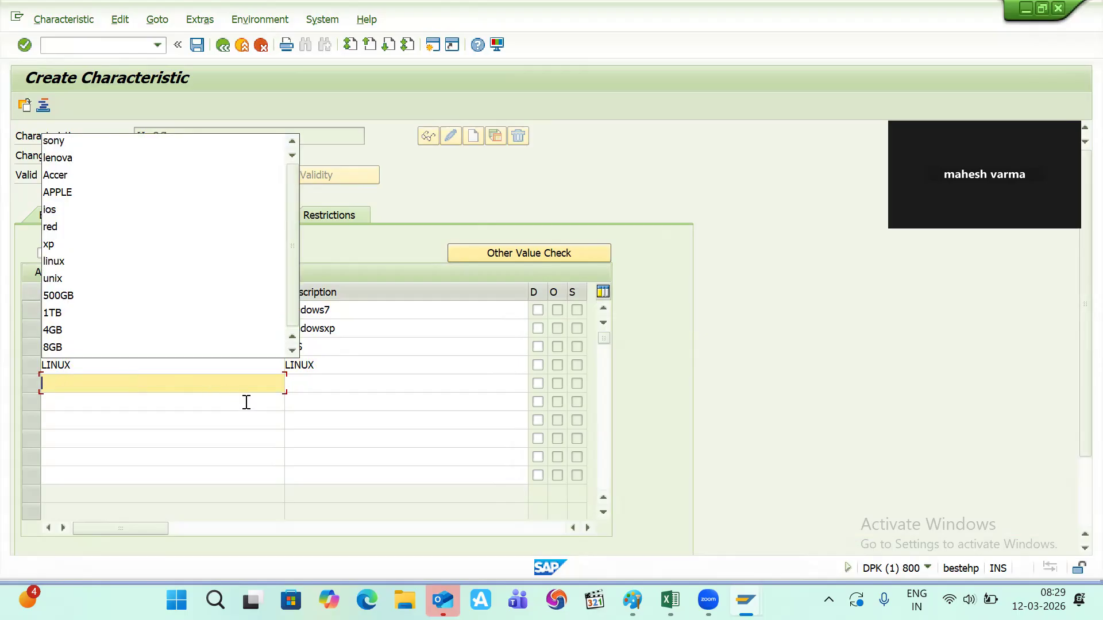
{"action": "left_click", "coordinate": [313, 428]}
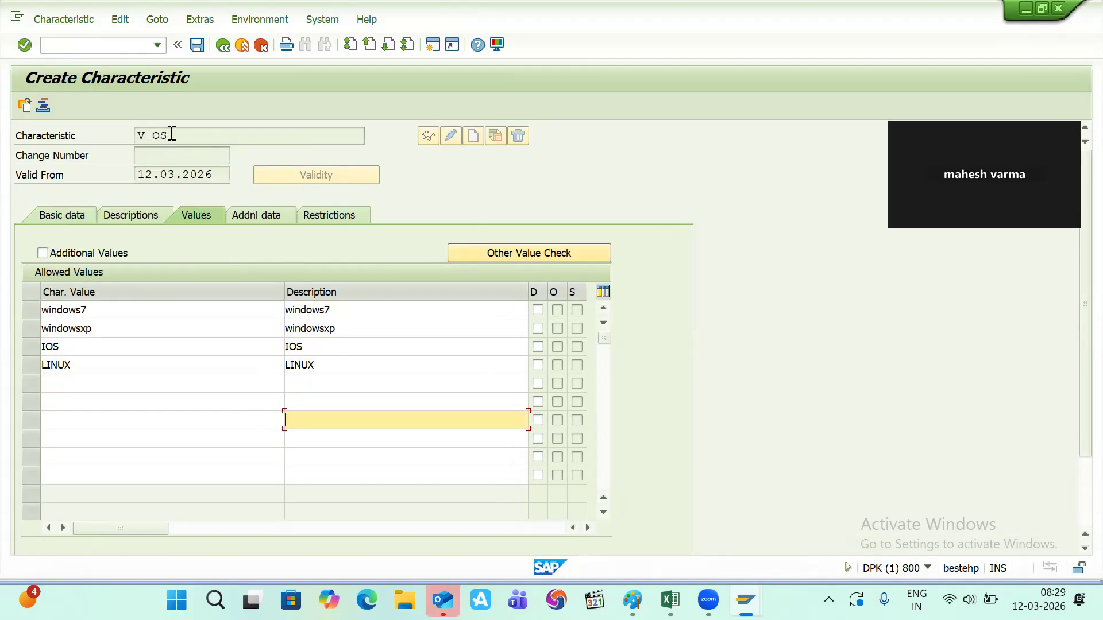
{"action": "left_click_drag", "start_coordinate": [171, 133], "coordinate": [130, 132]}
{"action": "key", "text": "ctrl+c"}
{"action": "left_click", "coordinate": [130, 132]}
{"action": "left_click", "coordinate": [197, 46]}
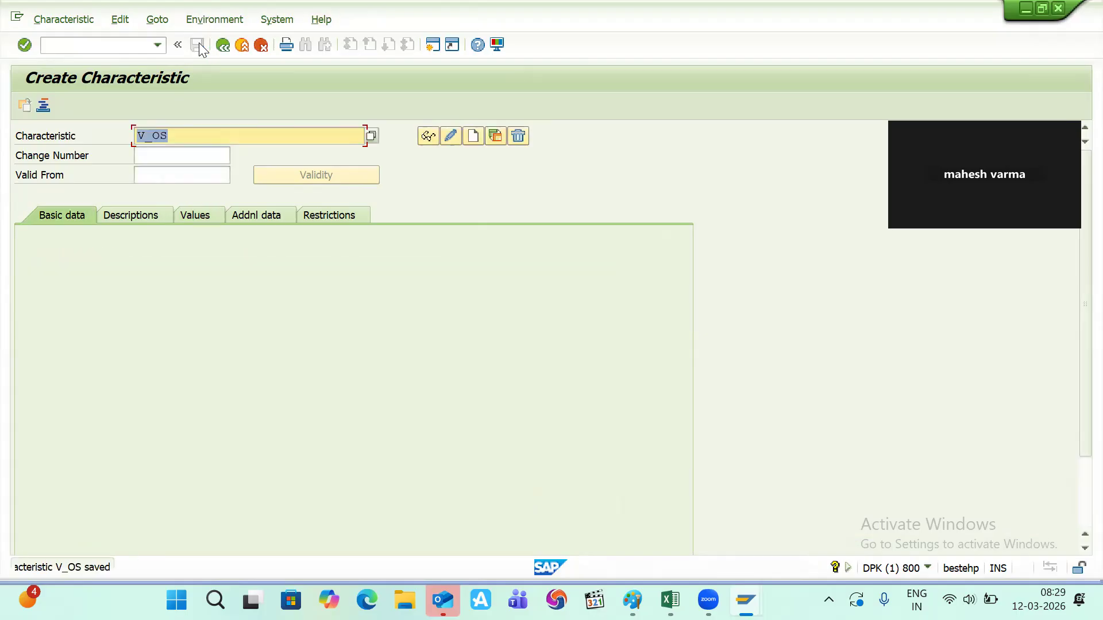
{"action": "key", "text": "alt+Tab"}
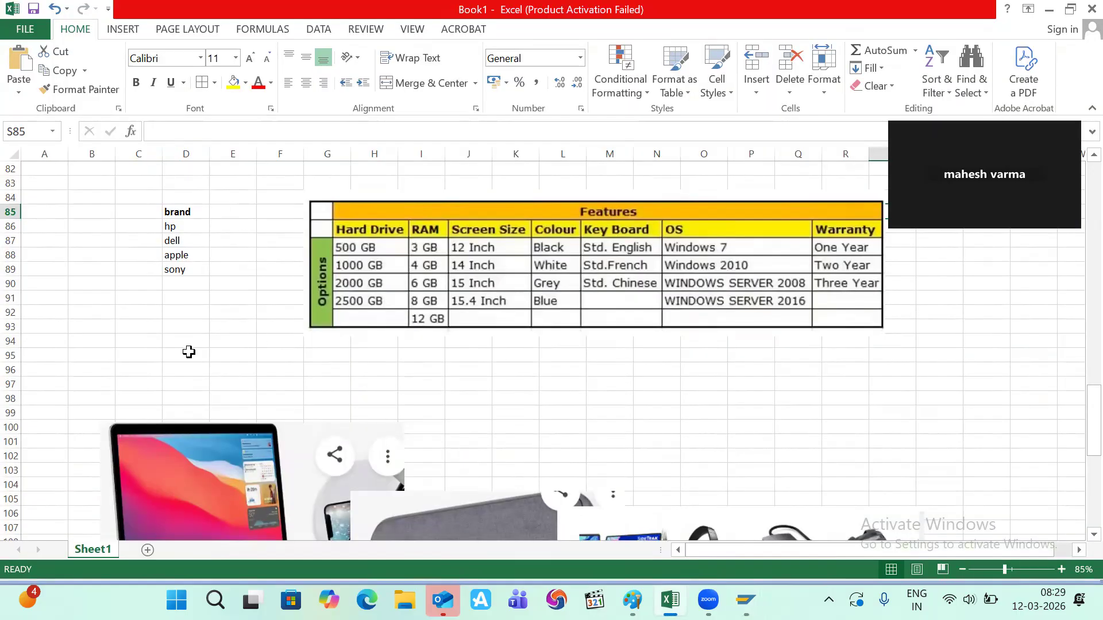
- Paste V_OS into Excel cell R98, then trim OS from the SAP characteristic name
{"action": "left_click", "coordinate": [861, 400]}
{"action": "key", "text": "ctrl+v"}
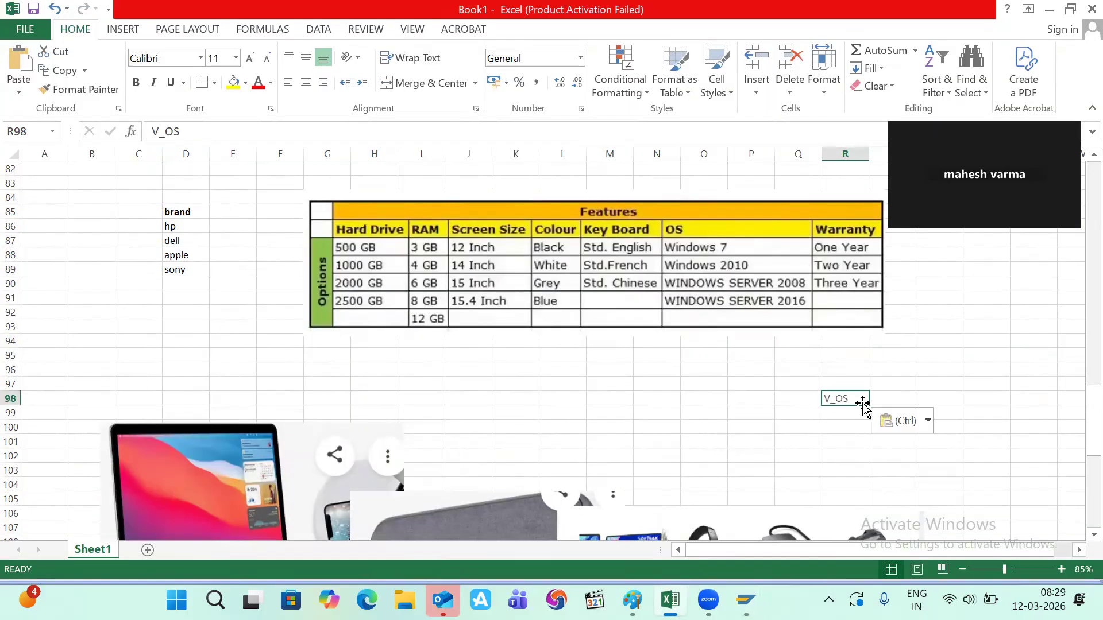
{"action": "key", "text": "alt+Tab"}
{"action": "key", "text": "alt+Tab"}
{"action": "key", "text": "alt+Tab"}
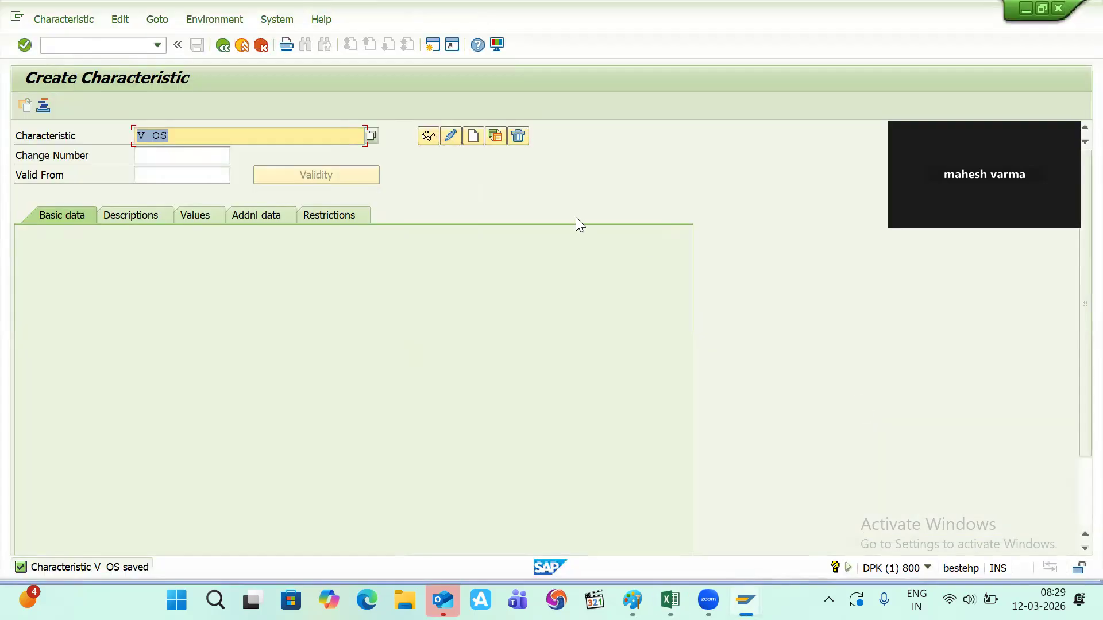
{"action": "key", "text": "End"}
{"action": "key", "text": "BackSpace"}
{"action": "key", "text": "BackSpace"}
- Create V_BRAND with description 'brand', CHAR data type and 30 characters
{"action": "type", "text": "BRAND"}
{"action": "key", "text": "Return"}
{"action": "type", "text": "brand"}
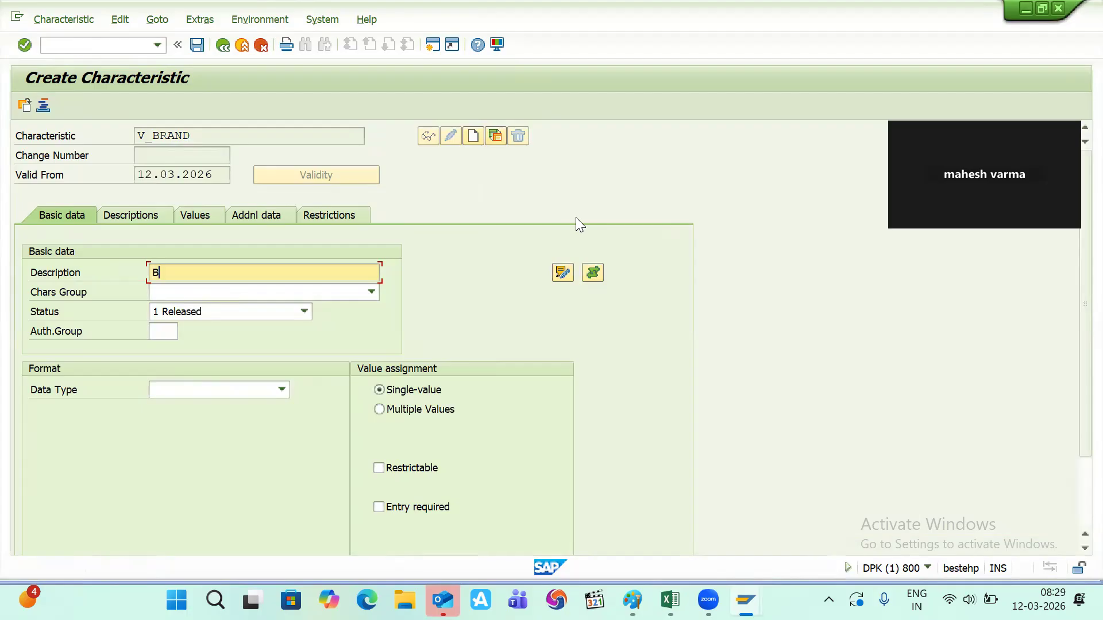
{"action": "key", "text": "ctrl+a"}
{"action": "left_click", "coordinate": [282, 391]}
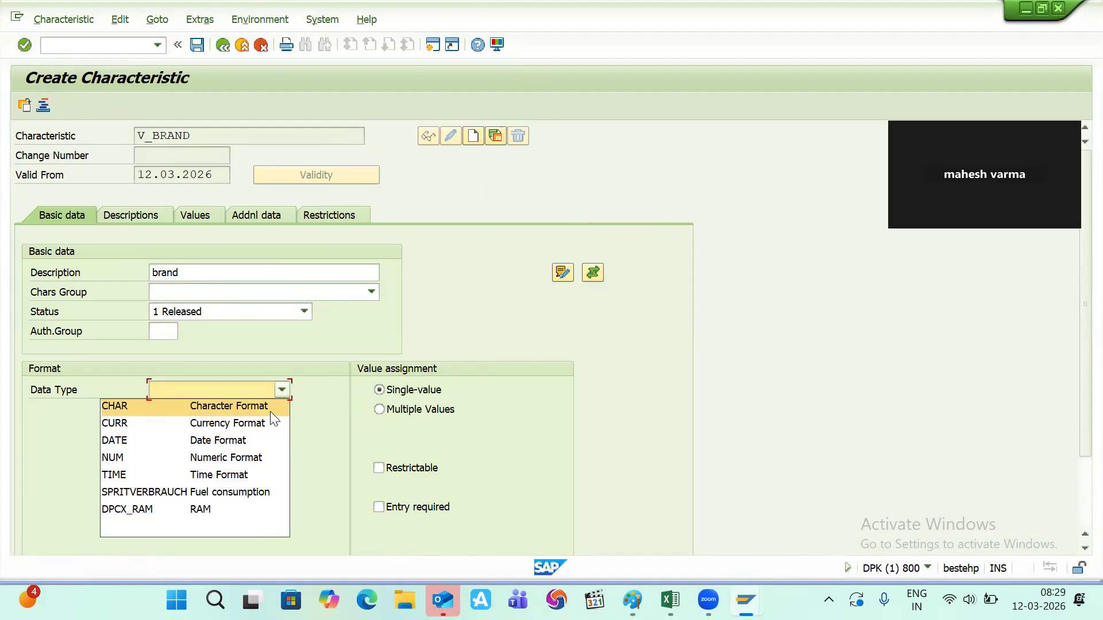
{"action": "left_click", "coordinate": [270, 411]}
{"action": "type", "text": "30"}
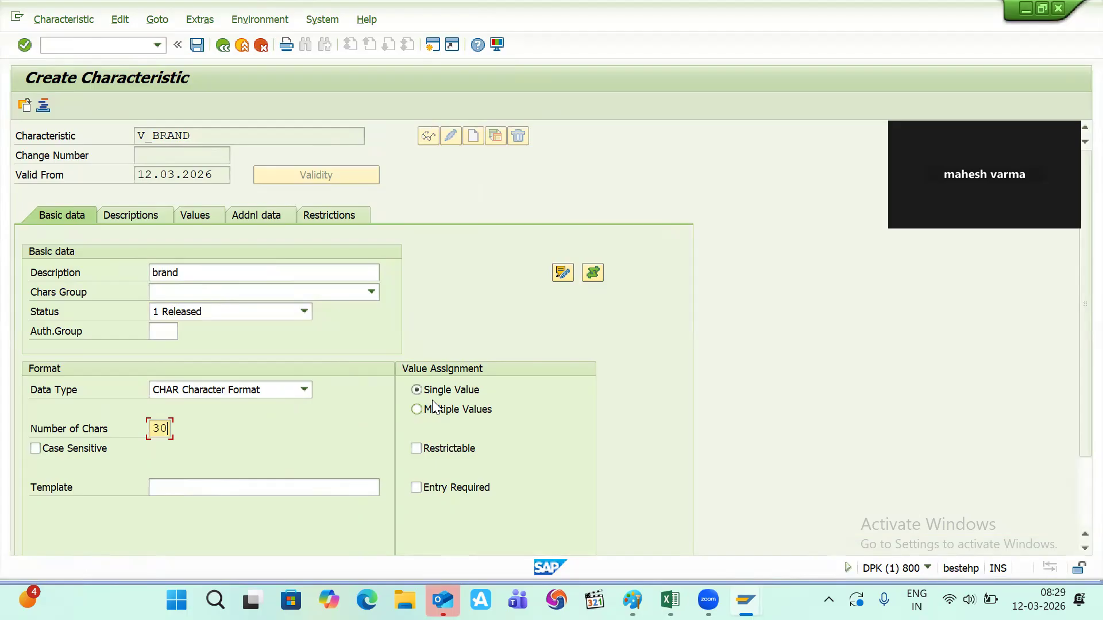
- Enter allowed values HP and DELL for V_BRAND with matching descriptions
{"action": "left_click", "coordinate": [194, 217]}
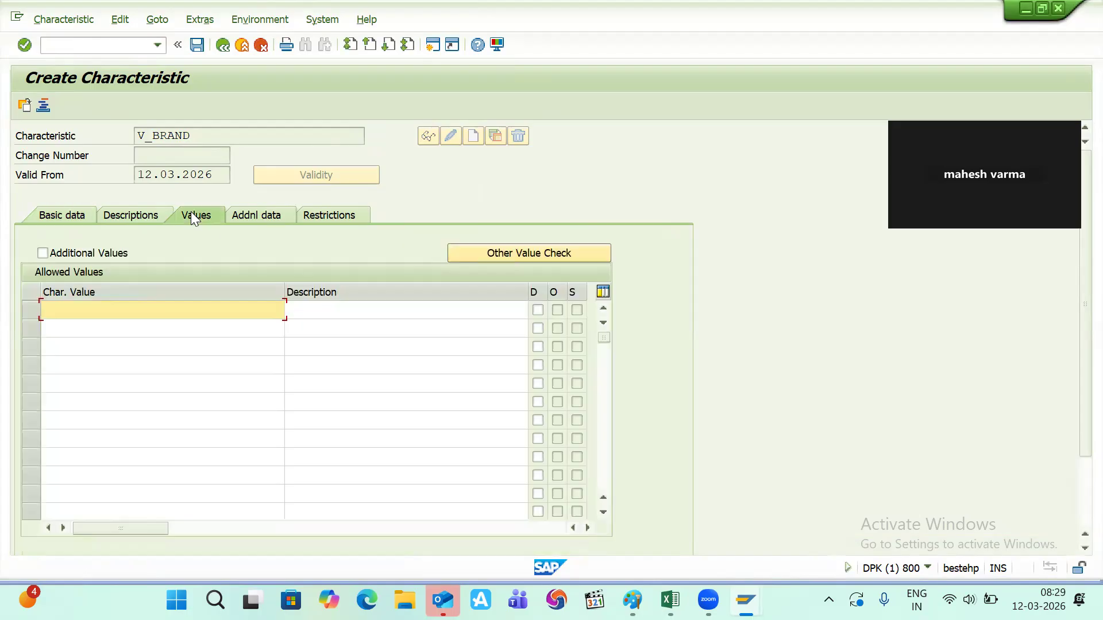
{"action": "key", "text": "alt+Tab"}
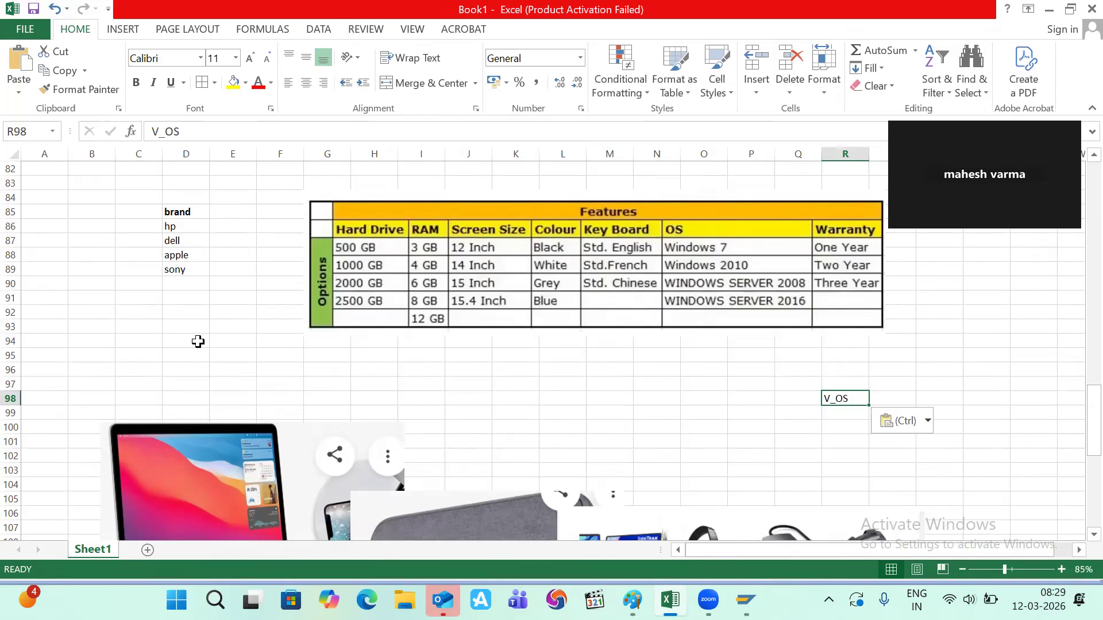
{"action": "key", "text": "alt+Tab"}
{"action": "type", "text": "HP"}
{"action": "key", "text": "Tab"}
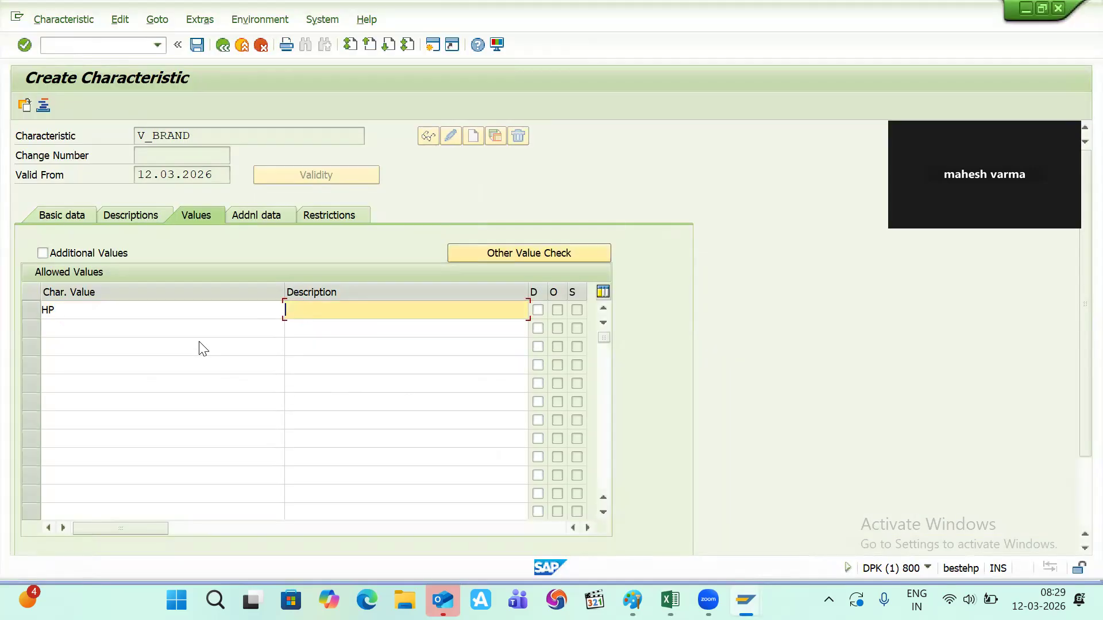
{"action": "type", "text": "HP"}
{"action": "left_click", "coordinate": [160, 327]}
{"action": "key", "text": "alt+Tab"}
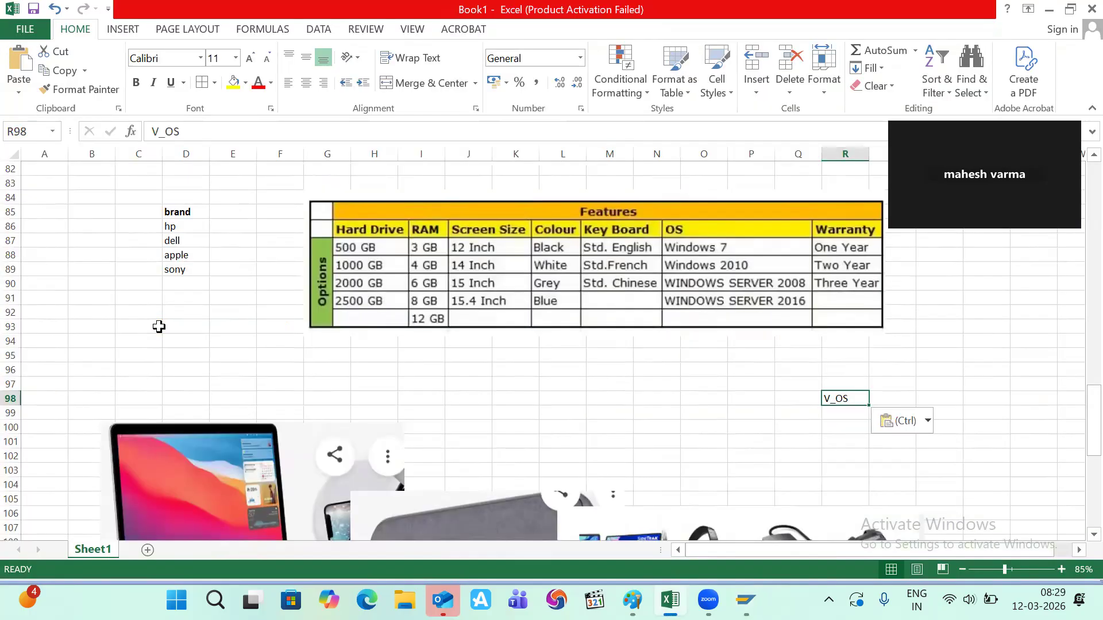
{"action": "key", "text": "alt+Tab"}
{"action": "type", "text": "DELL"}
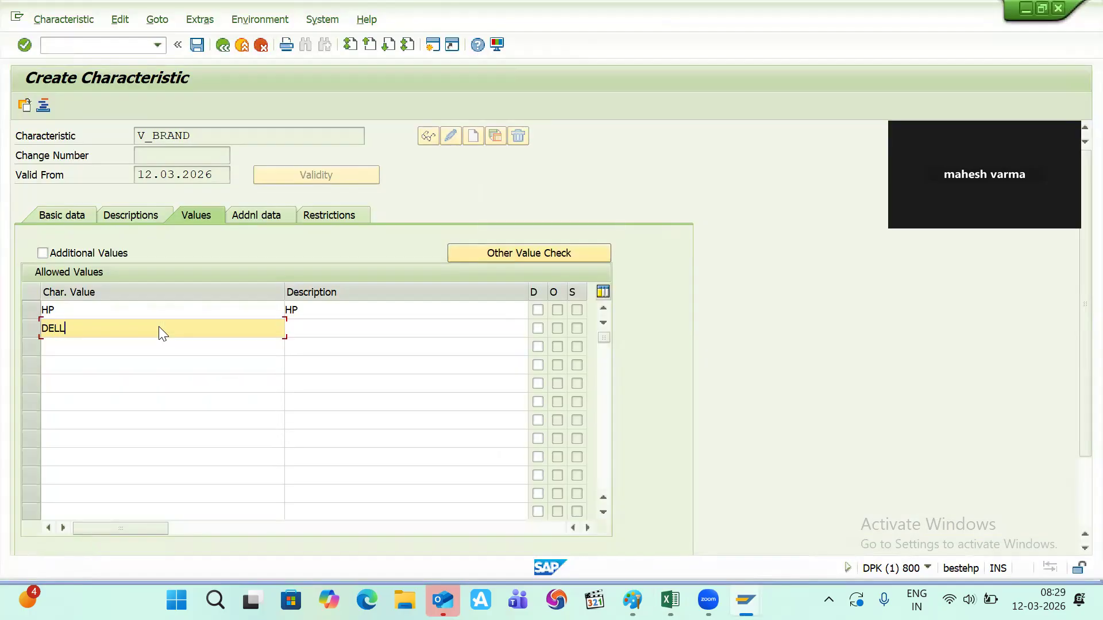
{"action": "key", "text": "Tab"}
{"action": "type", "text": "DELL"}
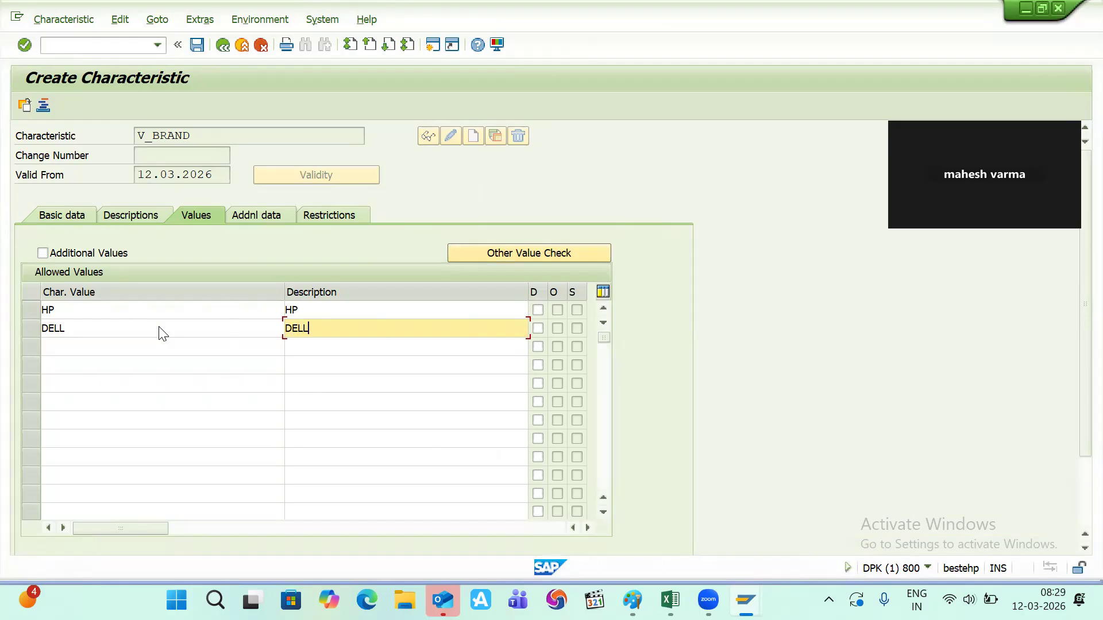
- Add APPLE as the third allowed value with description APPLE
{"action": "left_click", "coordinate": [95, 347]}
{"action": "key", "text": "alt+Tab"}
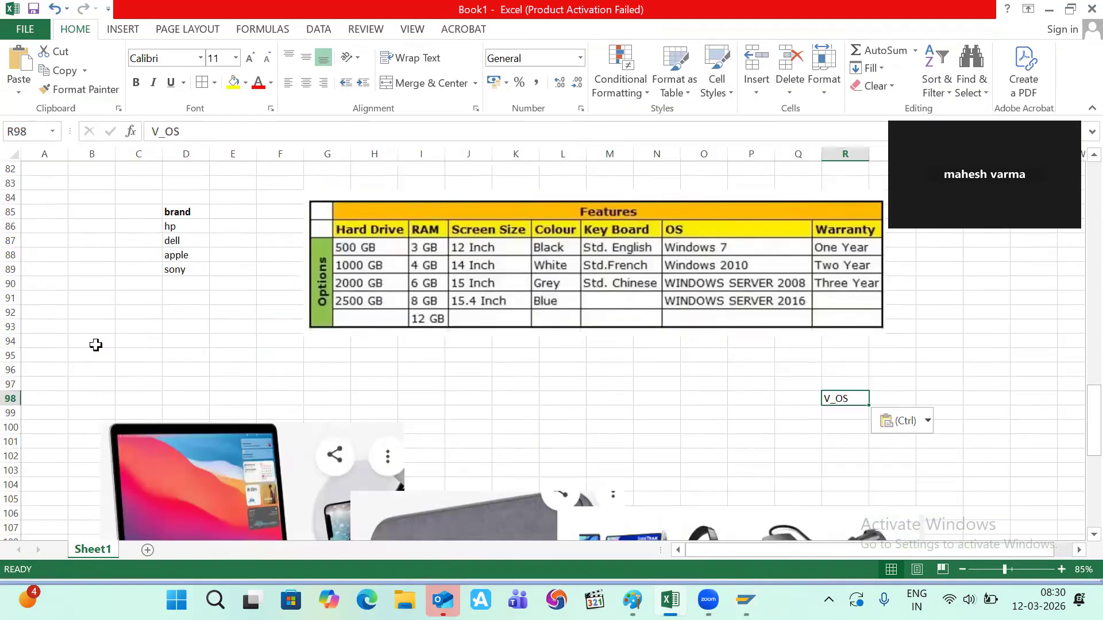
{"action": "key", "text": "alt+Tab"}
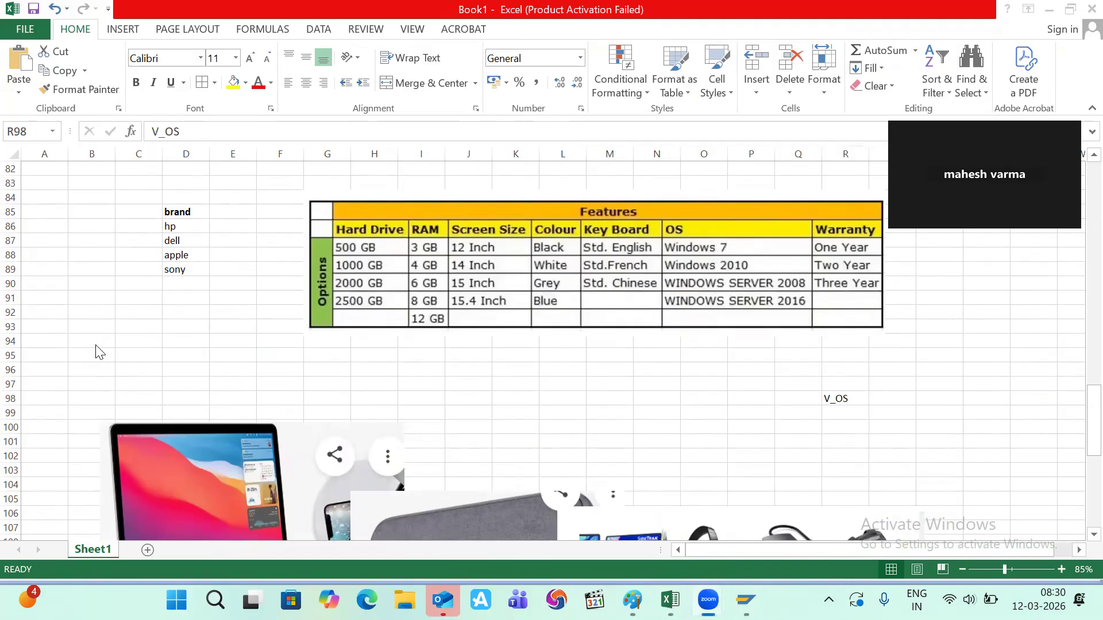
{"action": "key", "text": "alt+Tab"}
{"action": "key", "text": "alt+Tab"}
{"action": "type", "text": "APL"}
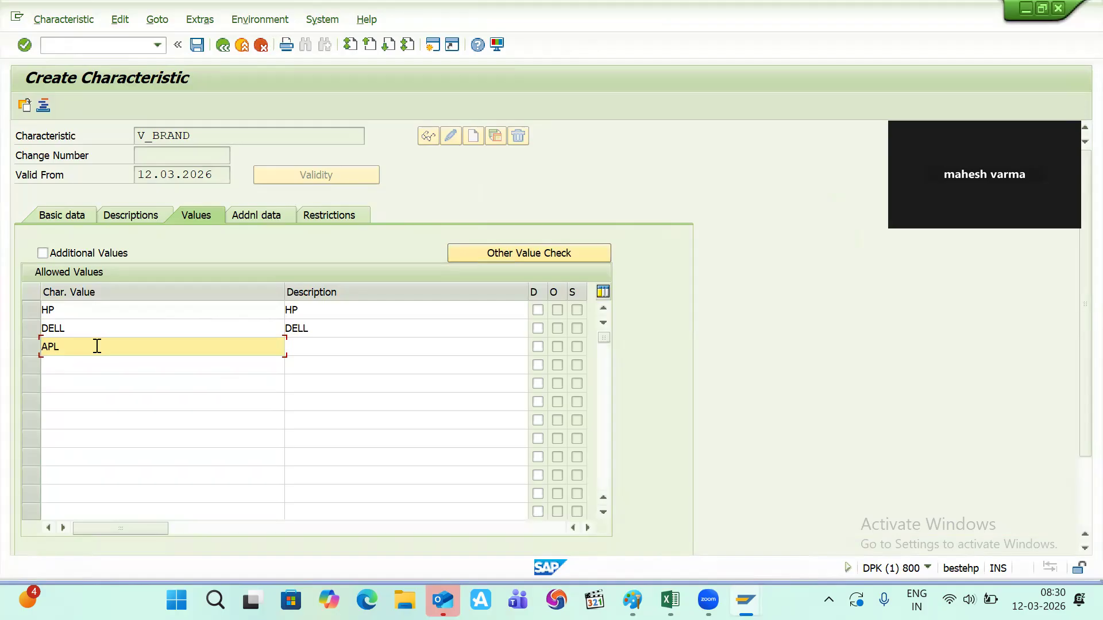
{"action": "key", "text": "BackSpace"}
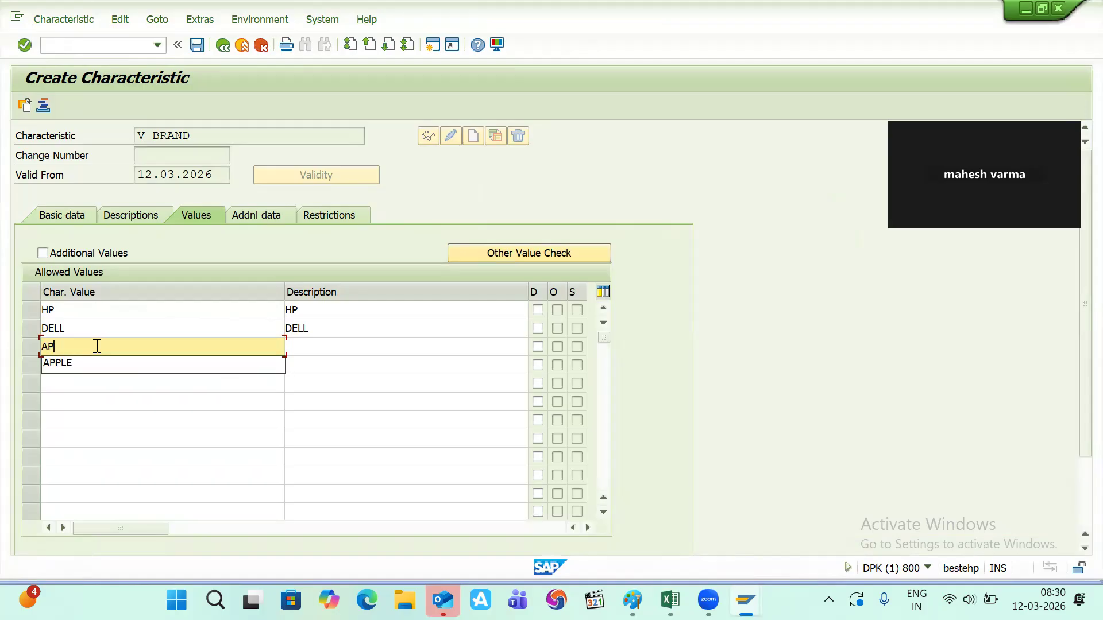
{"action": "key", "text": "Down"}
{"action": "key", "text": "Tab"}
{"action": "type", "text": "APP"}
{"action": "key", "text": "Down"}
{"action": "key", "text": "Return"}
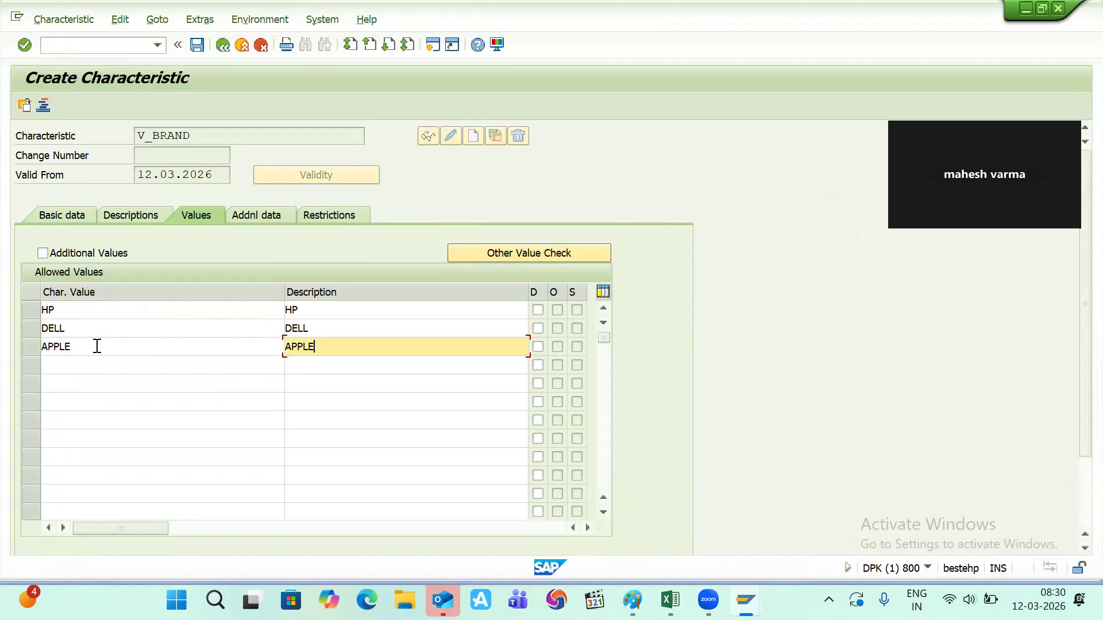
- Add SONY as the fourth allowed value with its description and confirm the values
{"action": "key", "text": "alt+Tab"}
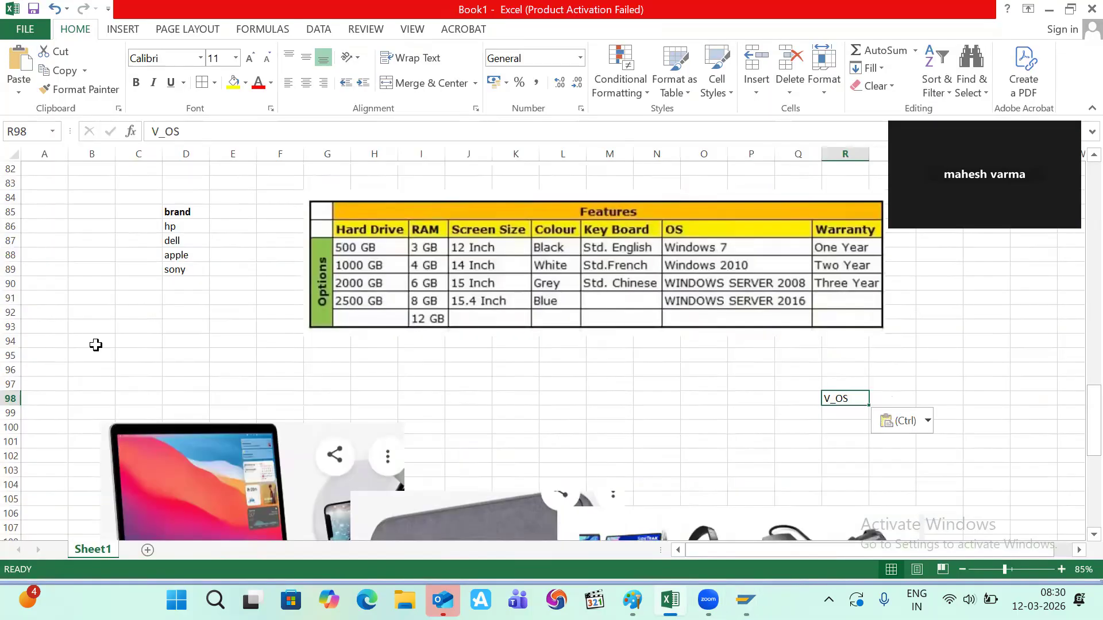
{"action": "key", "text": "alt+Tab"}
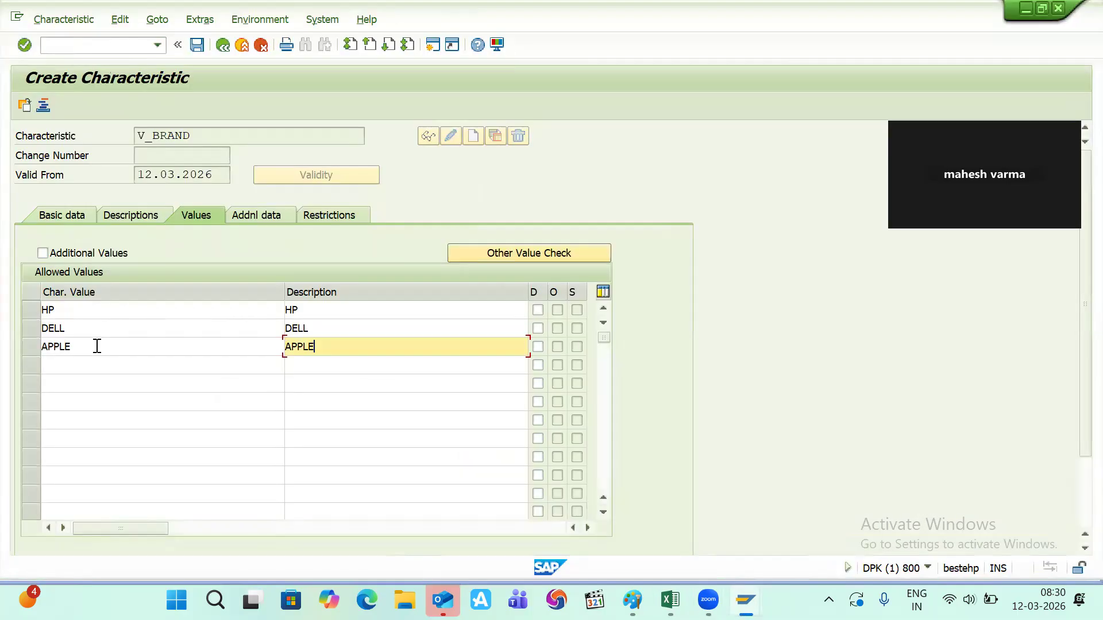
{"action": "left_click", "coordinate": [57, 369]}
{"action": "type", "text": "SONY"}
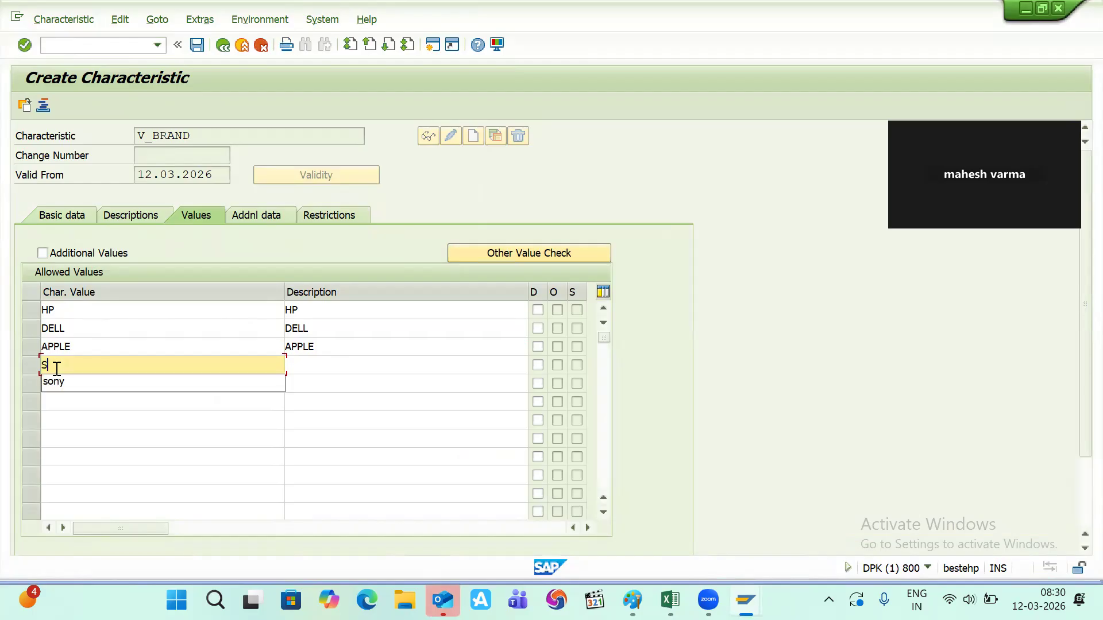
{"action": "key", "text": "Tab"}
{"action": "type", "text": "SONY"}
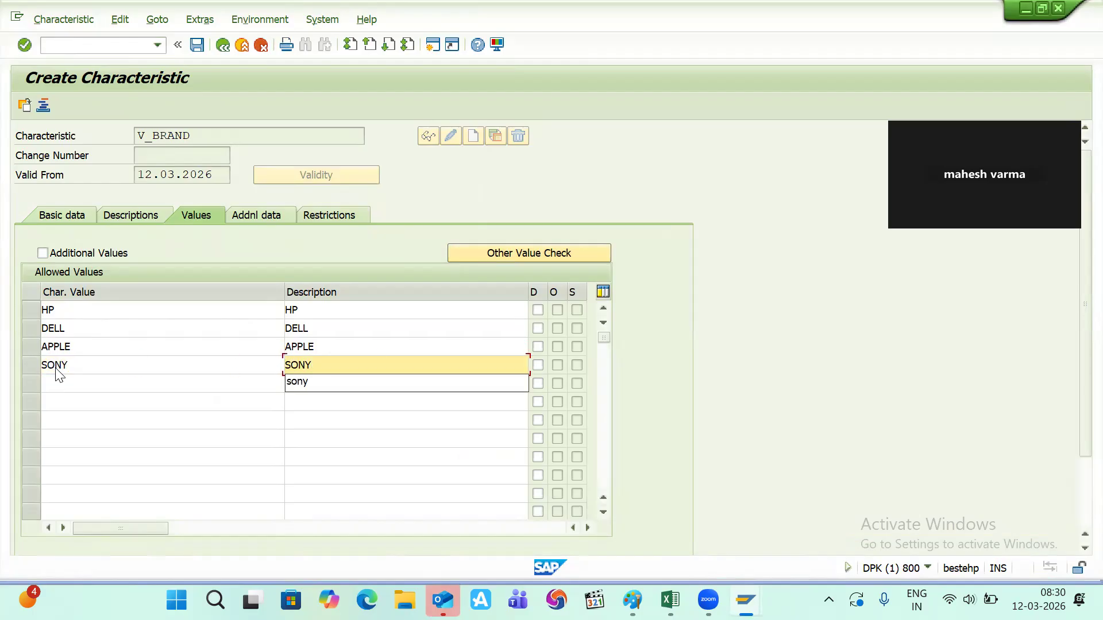
{"action": "key", "text": "Return"}
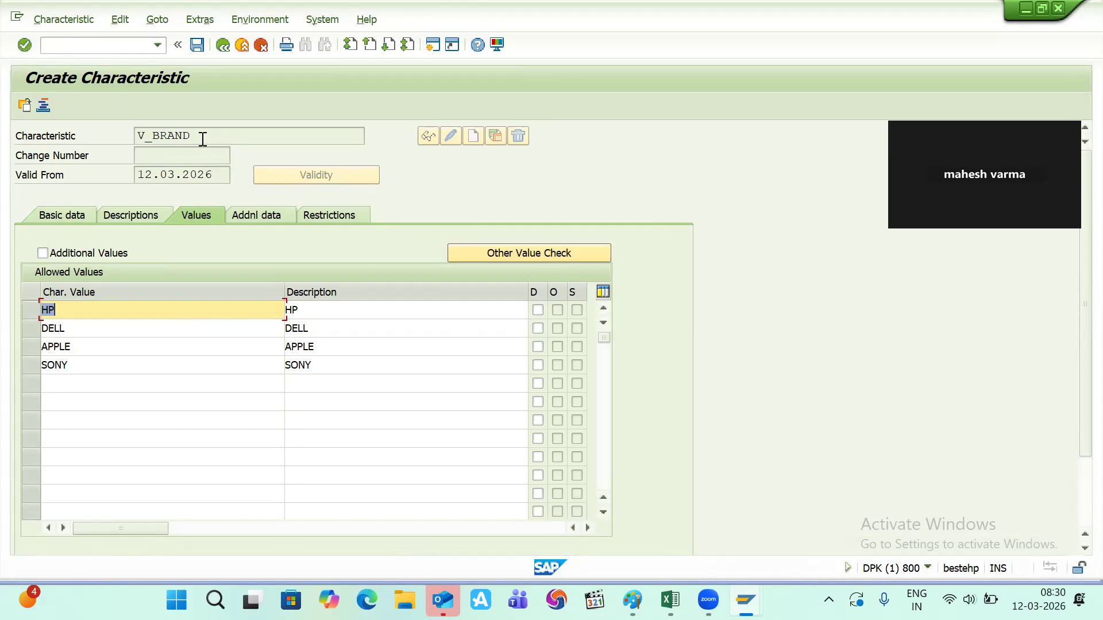
- Copy the name V_BRAND, save the characteristic, and paste the name into Excel
{"action": "left_click_drag", "start_coordinate": [200, 136], "coordinate": [118, 138]}
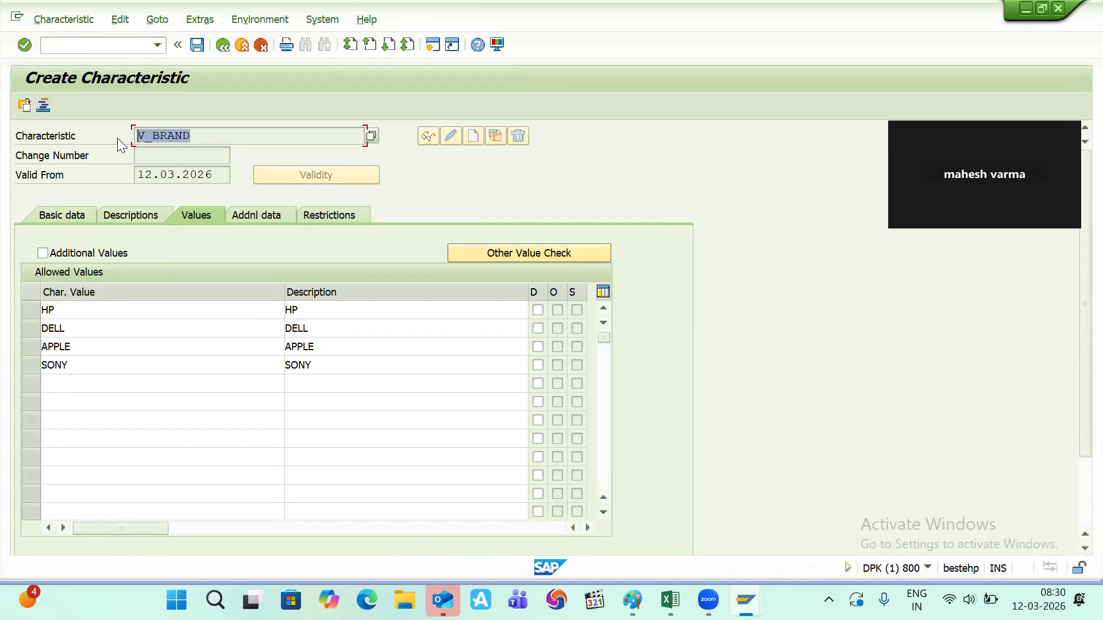
{"action": "key", "text": "ctrl+c"}
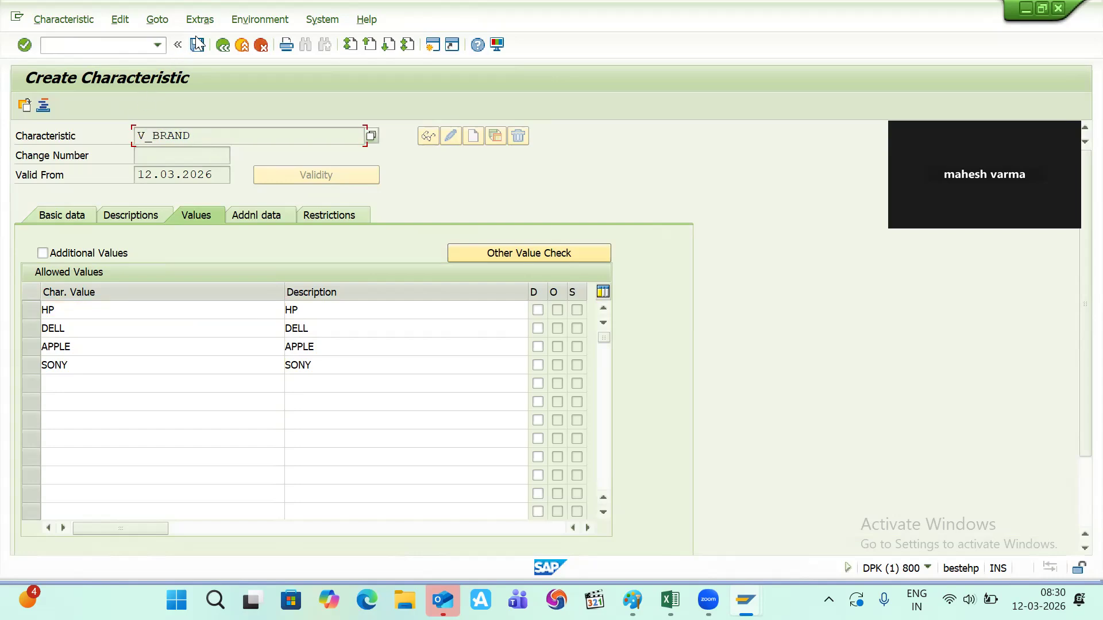
{"action": "left_click", "coordinate": [198, 44]}
{"action": "key", "text": "alt+Tab"}
{"action": "key", "text": "alt+Tab"}
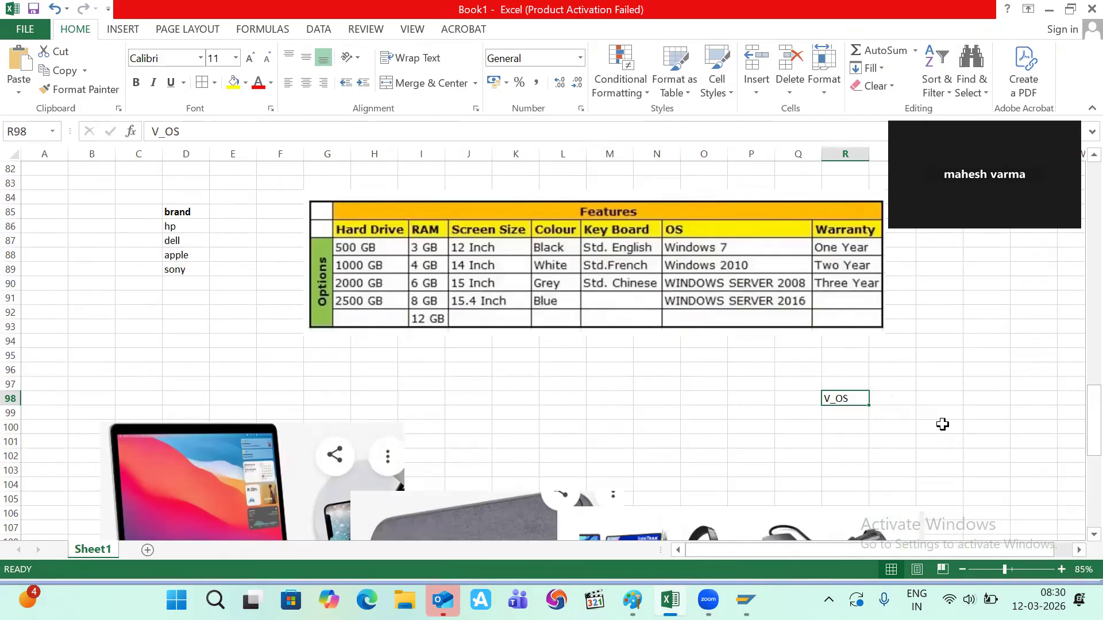
{"action": "left_click", "coordinate": [901, 396]}
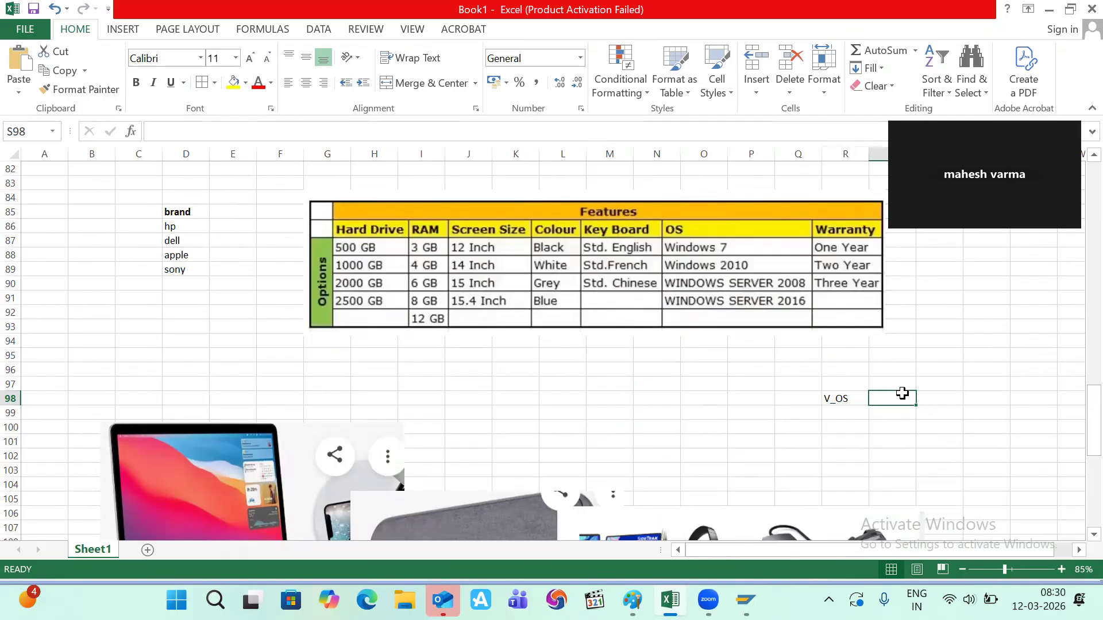
{"action": "key", "text": "ctrl+c"}
{"action": "key", "text": "ctrl+v"}
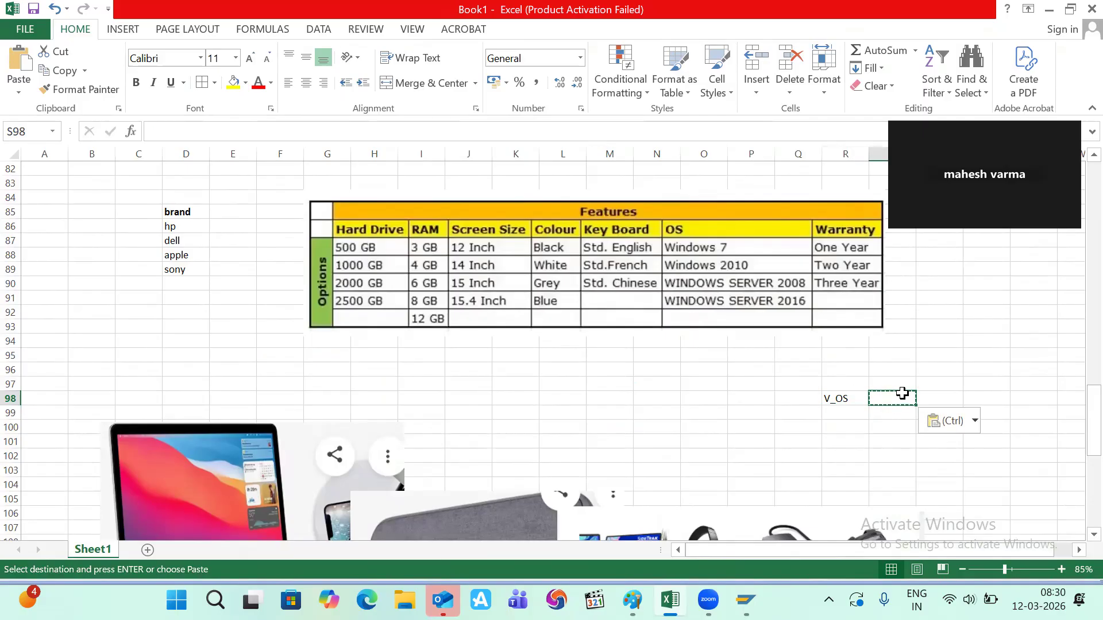
{"action": "key", "text": "alt+Tab"}
{"action": "key", "text": "ctrl+v"}
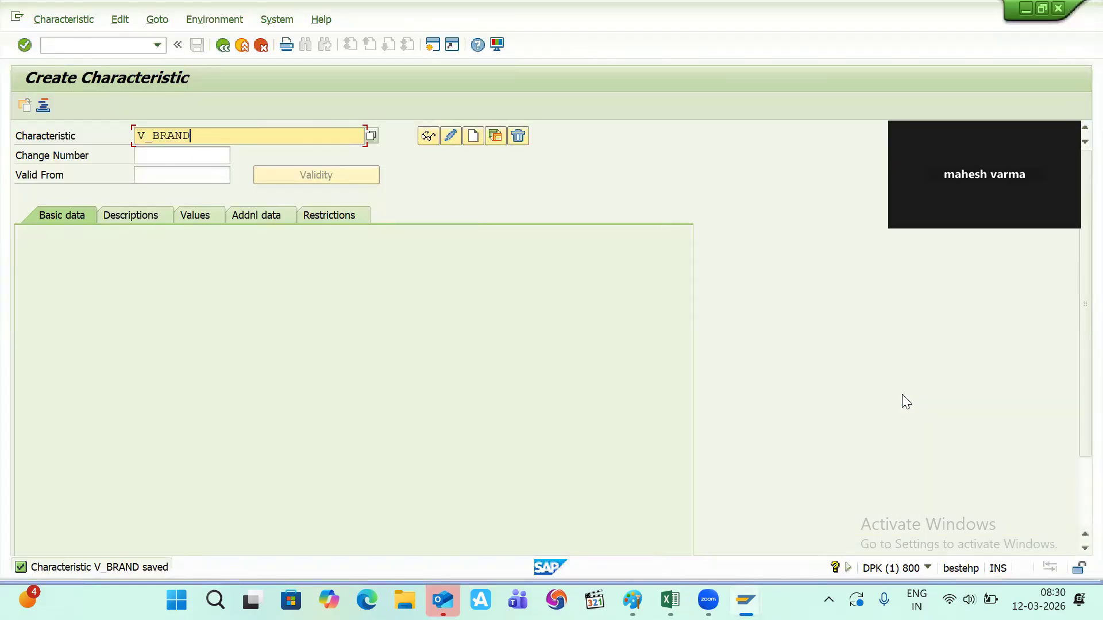
{"action": "key", "text": "alt+Tab"}
- Dismiss the multiple-selections error and paste V_BRAND into Excel cell S100
{"action": "left_click", "coordinate": [902, 395], "text": "ctrl"}
{"action": "key", "text": "ctrl+c"}
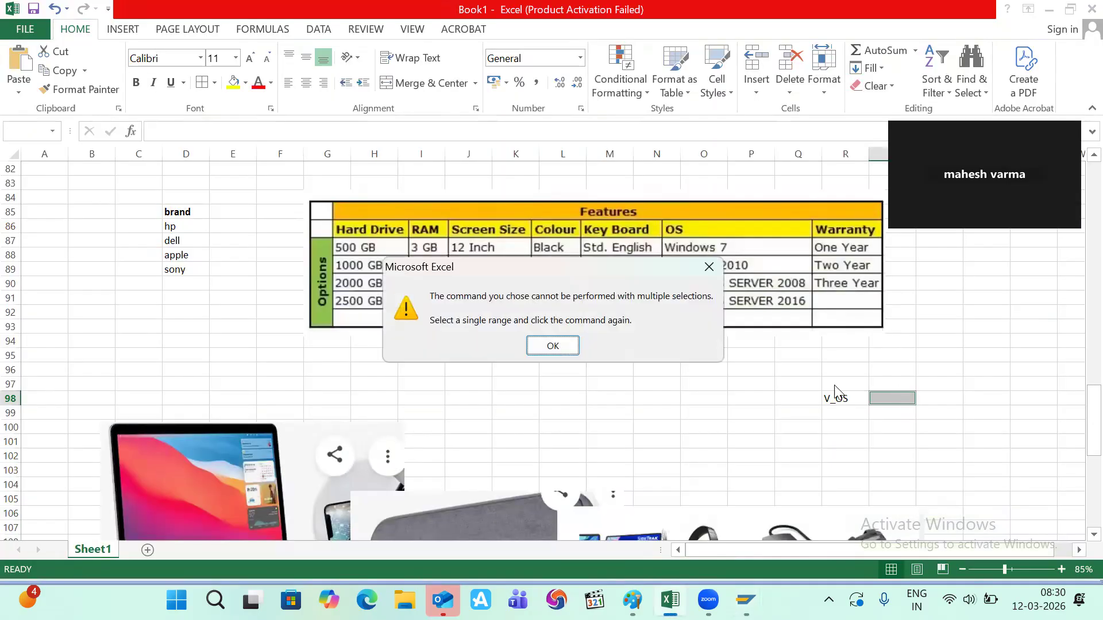
{"action": "left_click", "coordinate": [708, 273]}
{"action": "left_click", "coordinate": [888, 429]}
{"action": "key", "text": "ctrl+v"}
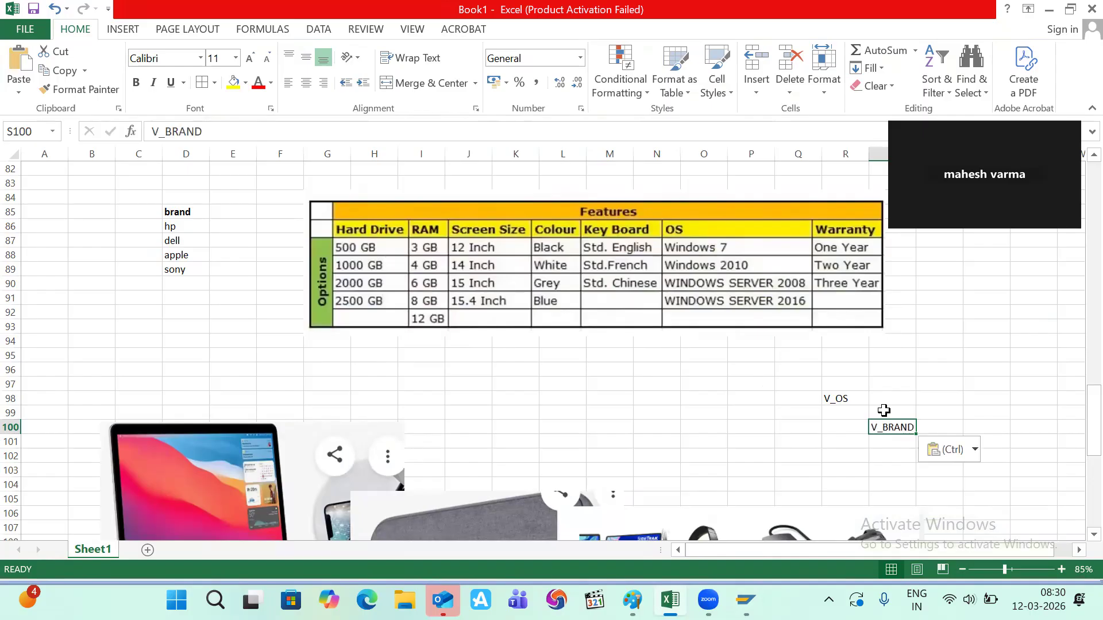
{"action": "key", "text": "alt+Tab"}
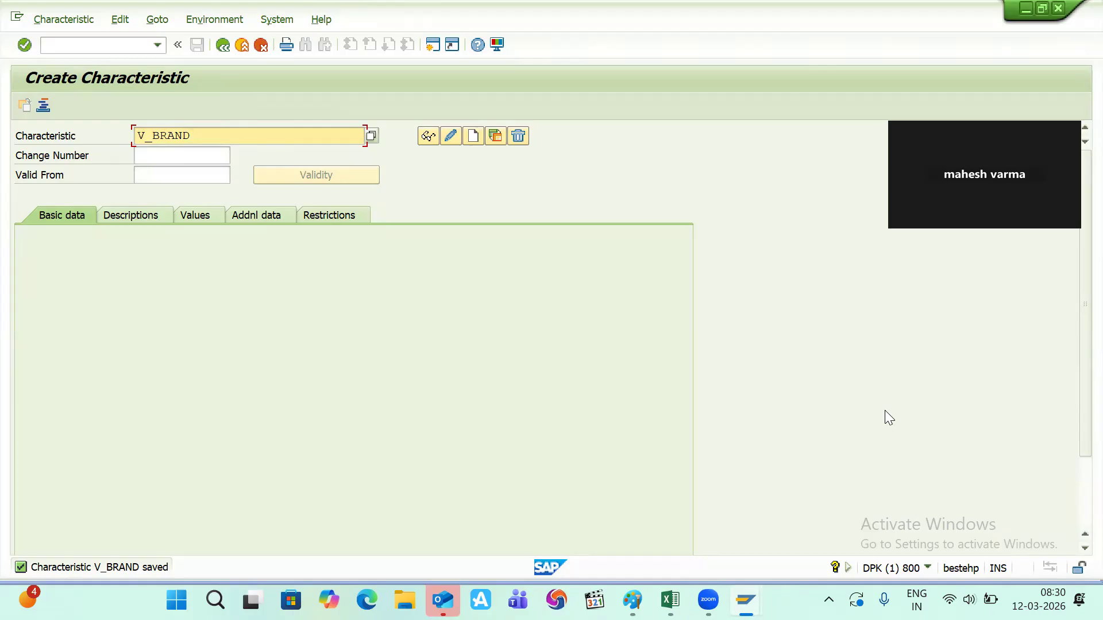
- Create V_ACCESSORIES with a pasted description, CHAR type, 30 characters and multiple values
{"action": "key", "text": "BackSpace"}
{"action": "key", "text": "BackSpace"}
{"action": "key", "text": "BackSpace"}
{"action": "key", "text": "BackSpace"}
{"action": "key", "text": "BackSpace"}
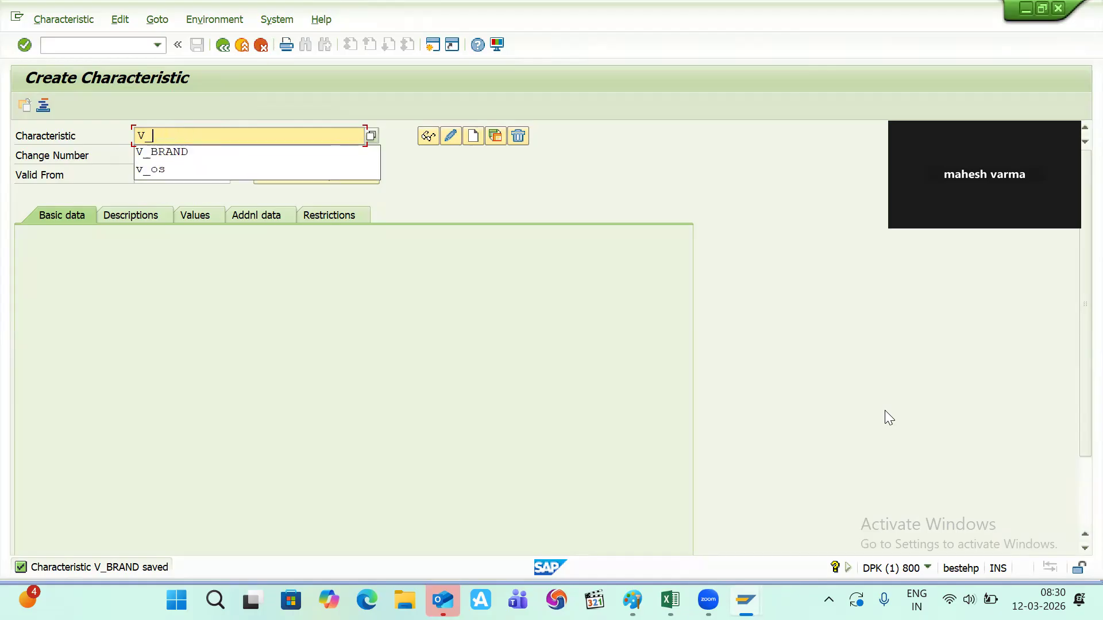
{"action": "type", "text": "ACCESSORIES"}
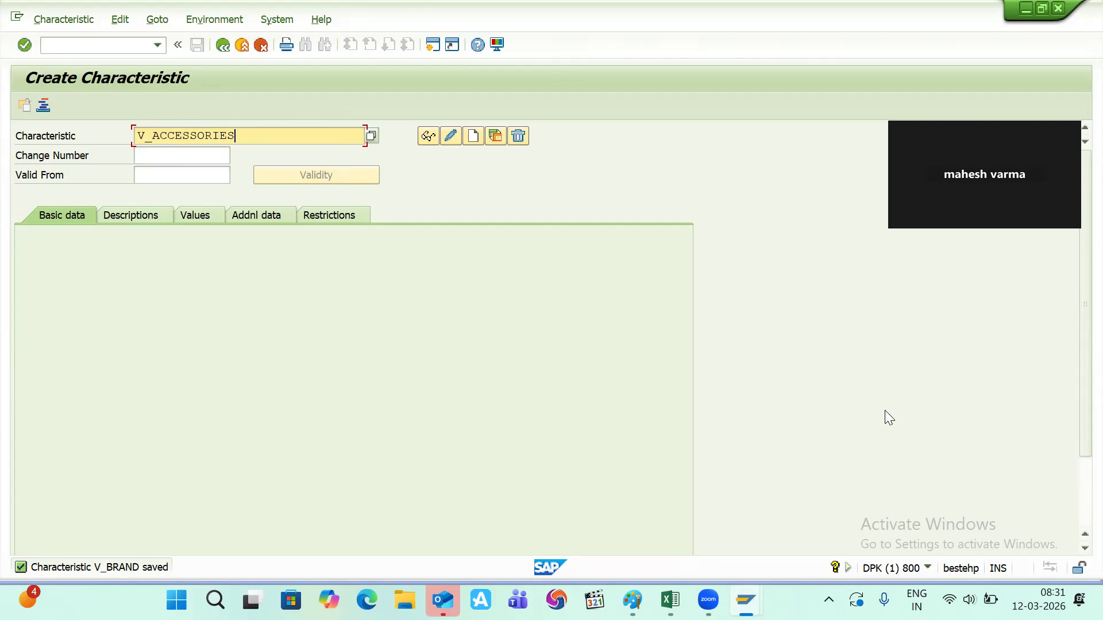
{"action": "key", "text": "shift+Left"}
{"action": "key", "text": "shift+Left"}
{"action": "key", "text": "shift+Left"}
{"action": "key", "text": "shift+Left"}
{"action": "key", "text": "shift+Left"}
{"action": "key", "text": "shift+Left"}
{"action": "key", "text": "shift+Left"}
{"action": "key", "text": "shift+Left"}
{"action": "key", "text": "shift+Left"}
{"action": "key", "text": "shift+Left"}
{"action": "key", "text": "shift+Left"}
{"action": "key", "text": "shift+Left"}
{"action": "key", "text": "shift+Left"}
{"action": "key", "text": "Return"}
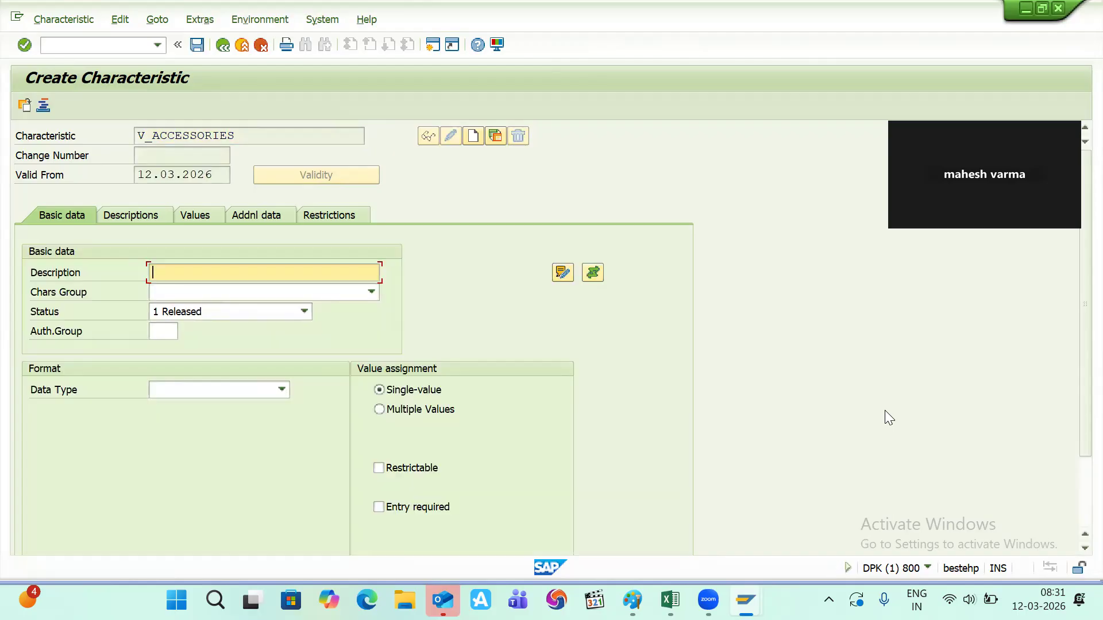
{"action": "key", "text": "ctrl+v"}
{"action": "key", "text": "shift+Home"}
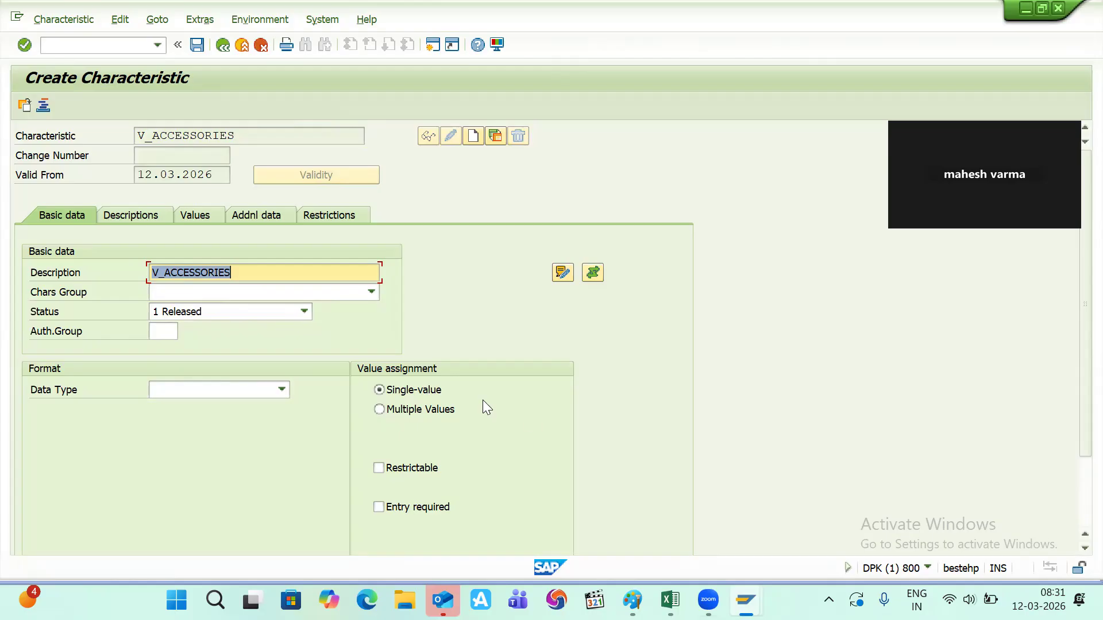
{"action": "left_click", "coordinate": [283, 390]}
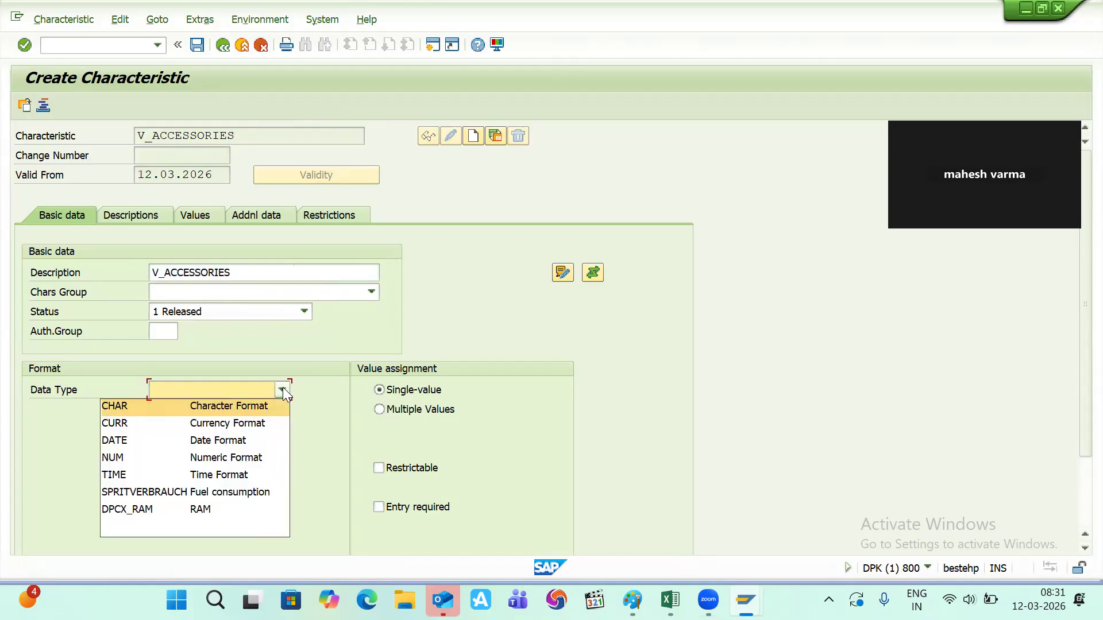
{"action": "left_click", "coordinate": [225, 413]}
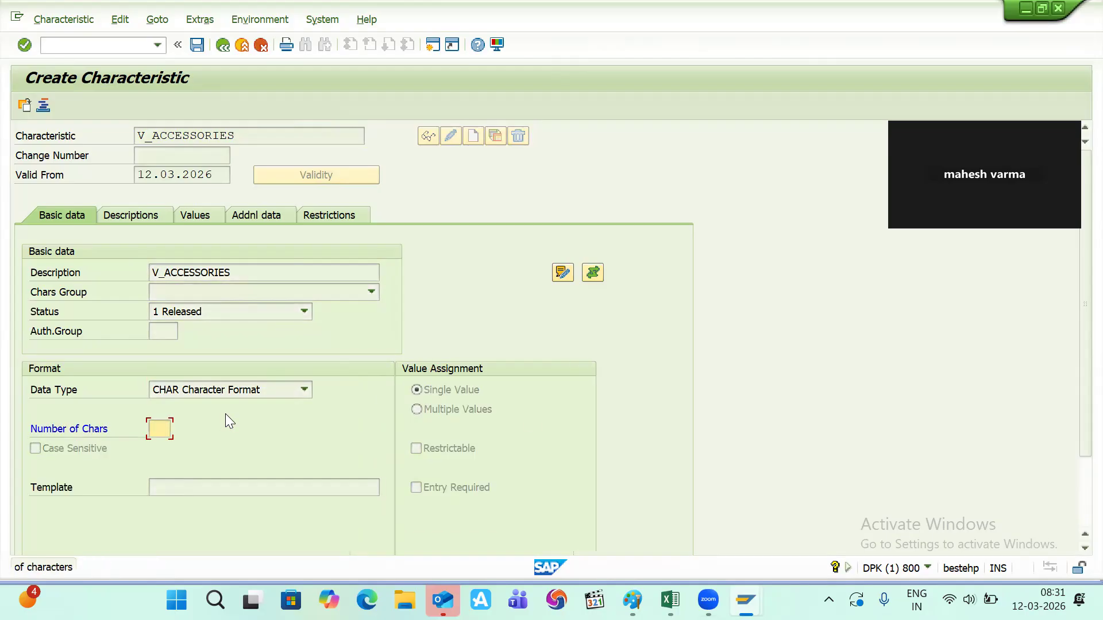
{"action": "type", "text": "30"}
{"action": "key", "text": "Return"}
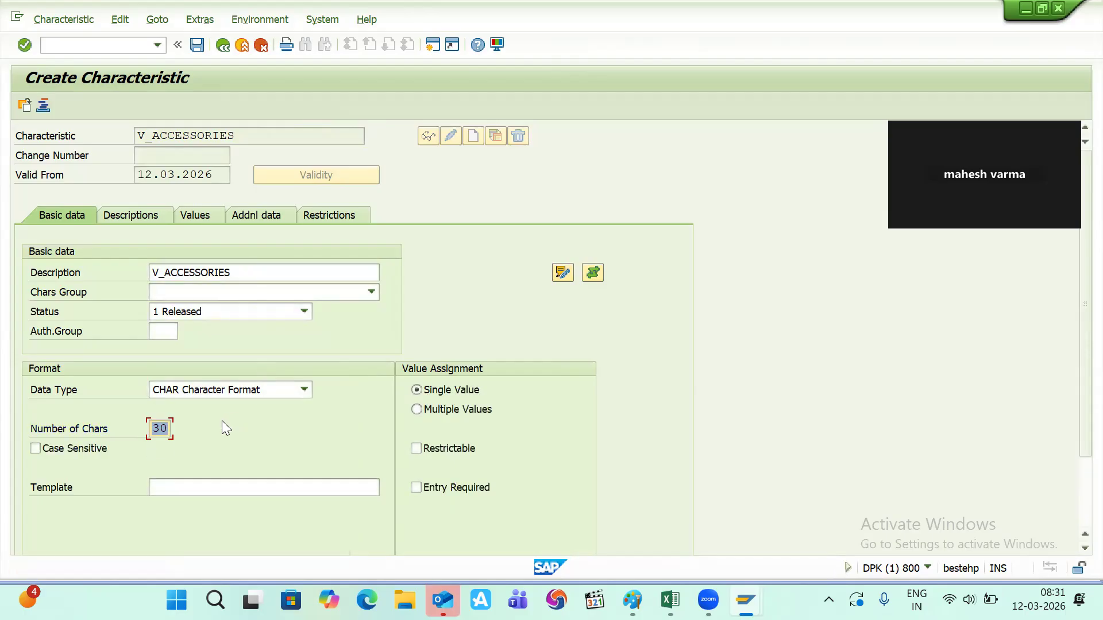
{"action": "left_click", "coordinate": [417, 410]}
- Enter allowed values BAG and MOUSE PAD with matching descriptions
{"action": "left_click", "coordinate": [201, 217]}
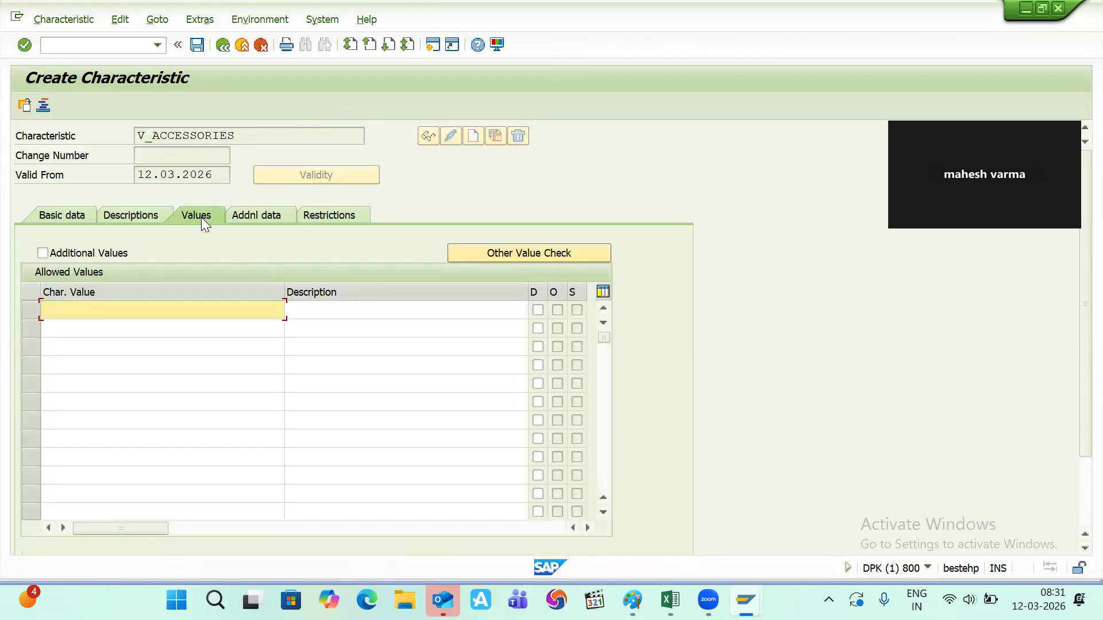
{"action": "left_click", "coordinate": [115, 305]}
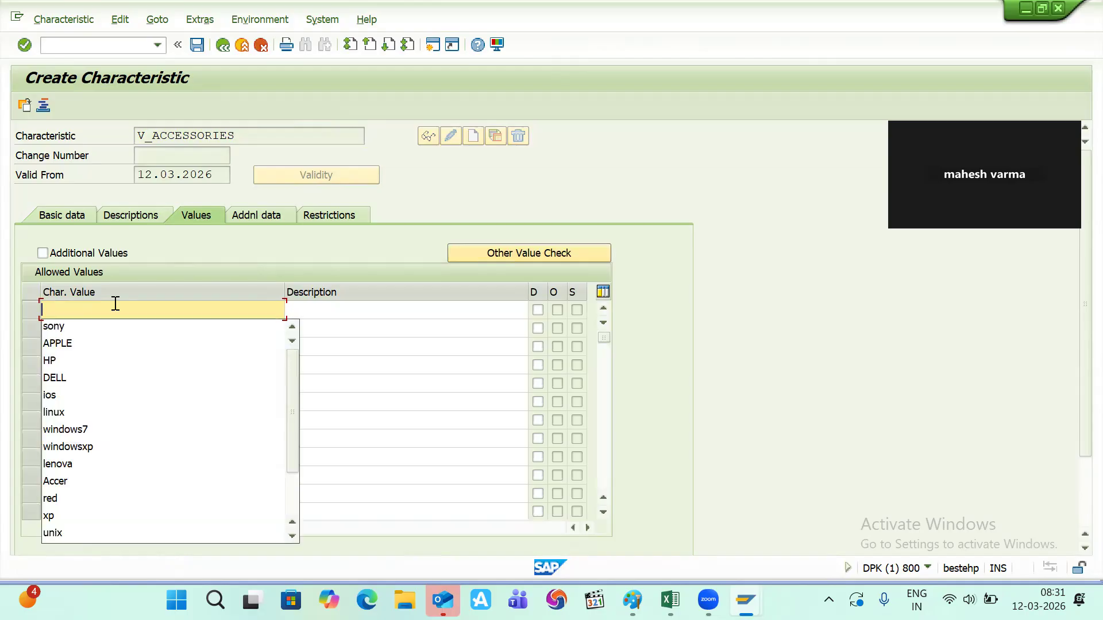
{"action": "type", "text": "BAG"}
{"action": "key", "text": "Tab"}
{"action": "type", "text": "BAG"}
{"action": "left_click", "coordinate": [65, 331]}
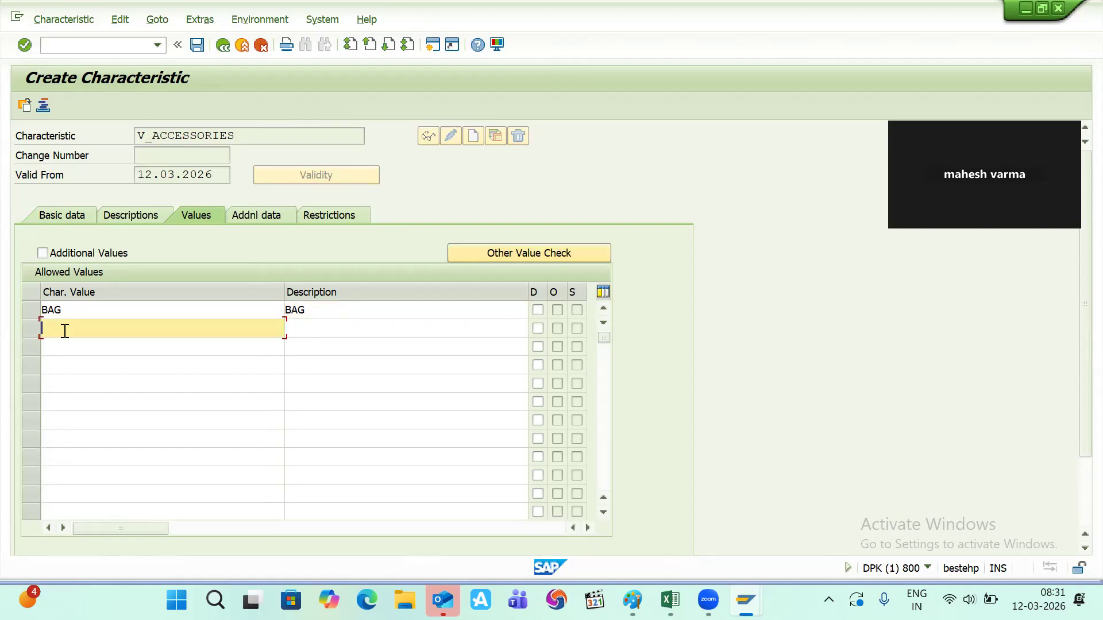
{"action": "type", "text": "HEA"}
{"action": "key", "text": "BackSpace"}
{"action": "key", "text": "BackSpace"}
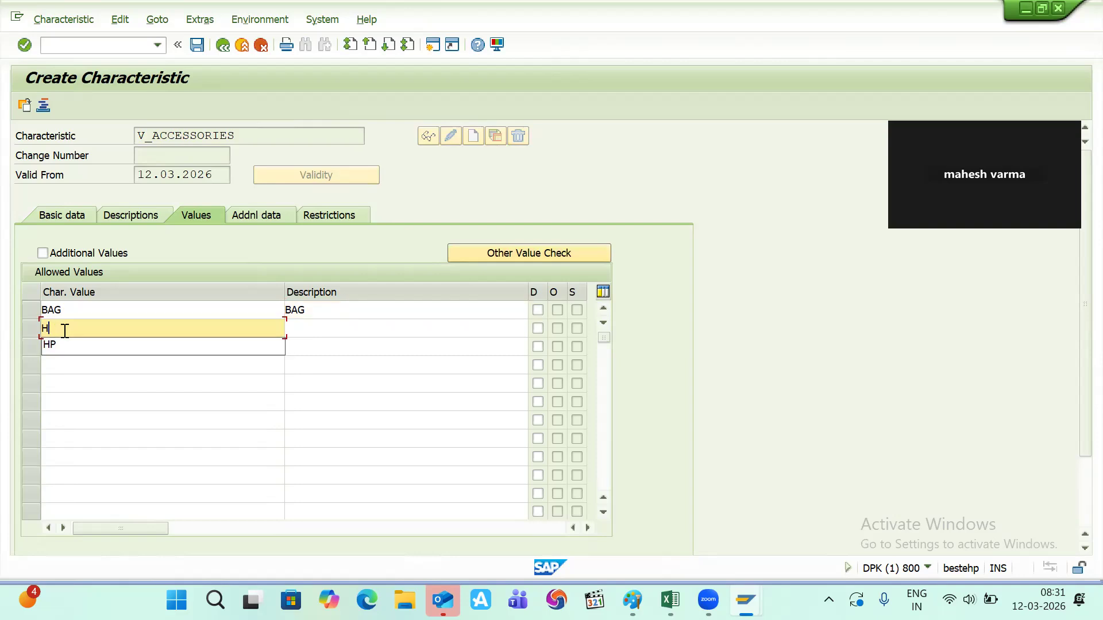
{"action": "key", "text": "BackSpace"}
{"action": "type", "text": "MO"}
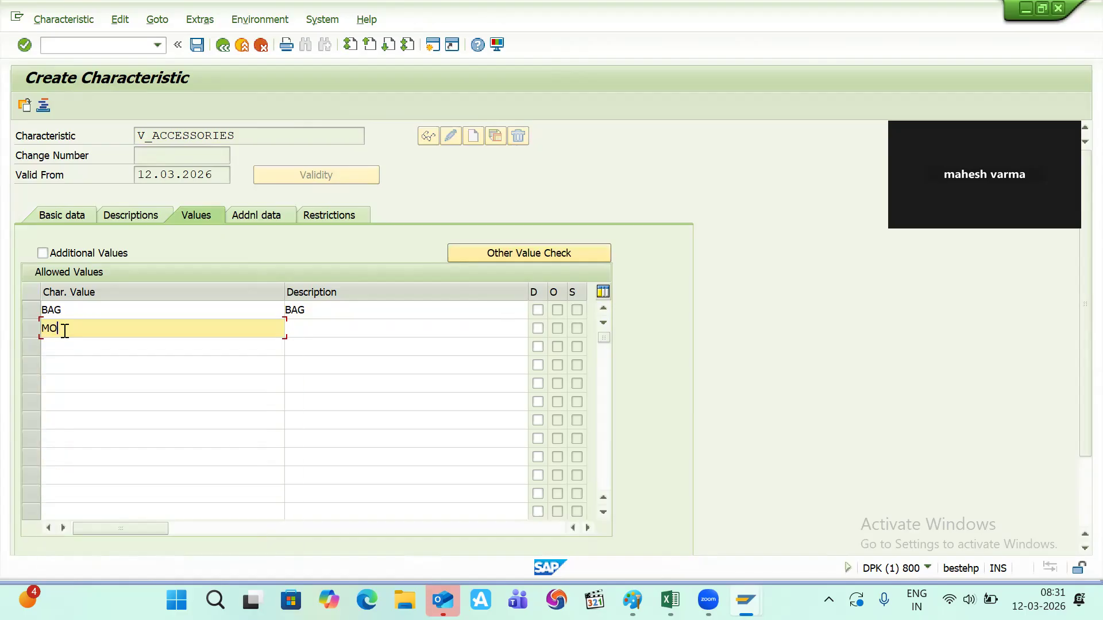
{"action": "type", "text": "USE PASD"}
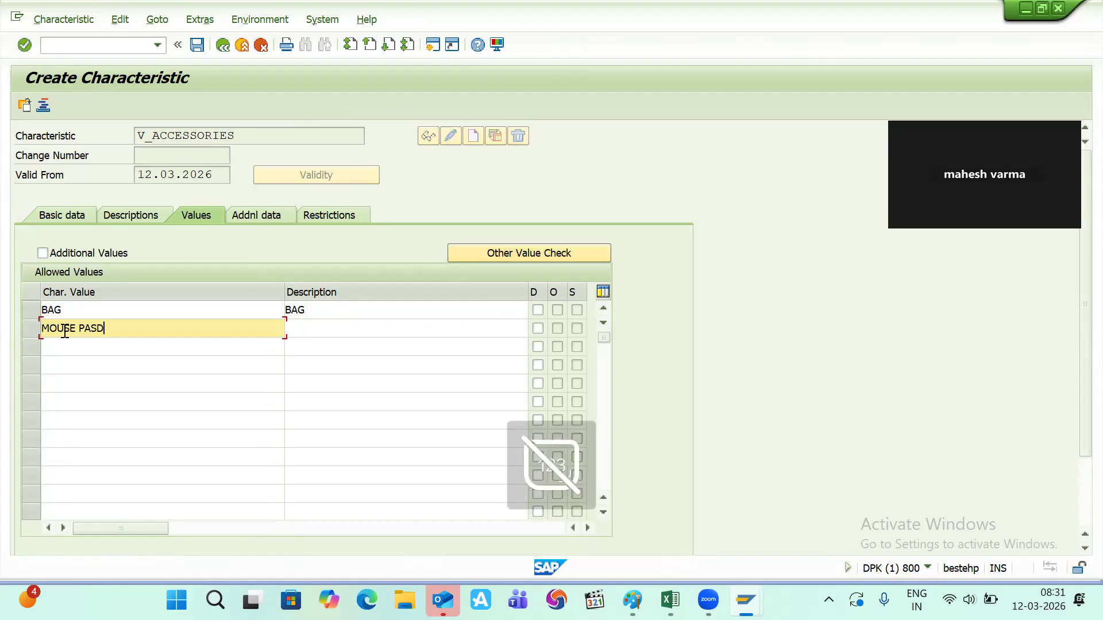
{"action": "key", "text": "BackSpace"}
{"action": "key", "text": "BackSpace"}
{"action": "type", "text": "D"}
{"action": "key", "text": "Tab"}
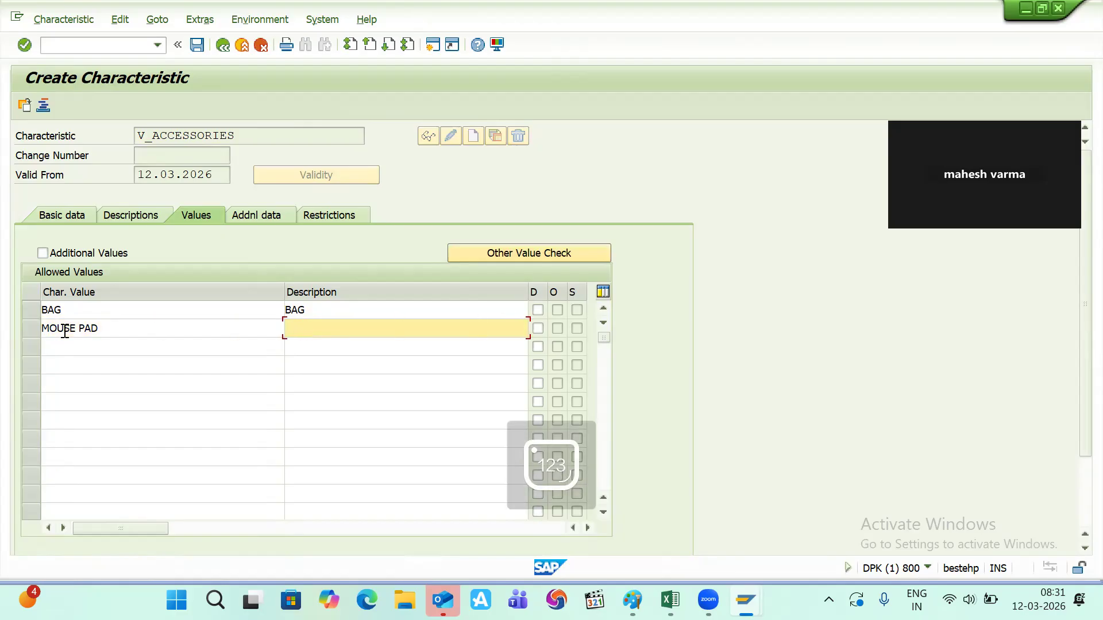
{"action": "type", "text": "MOUSE PAD"}
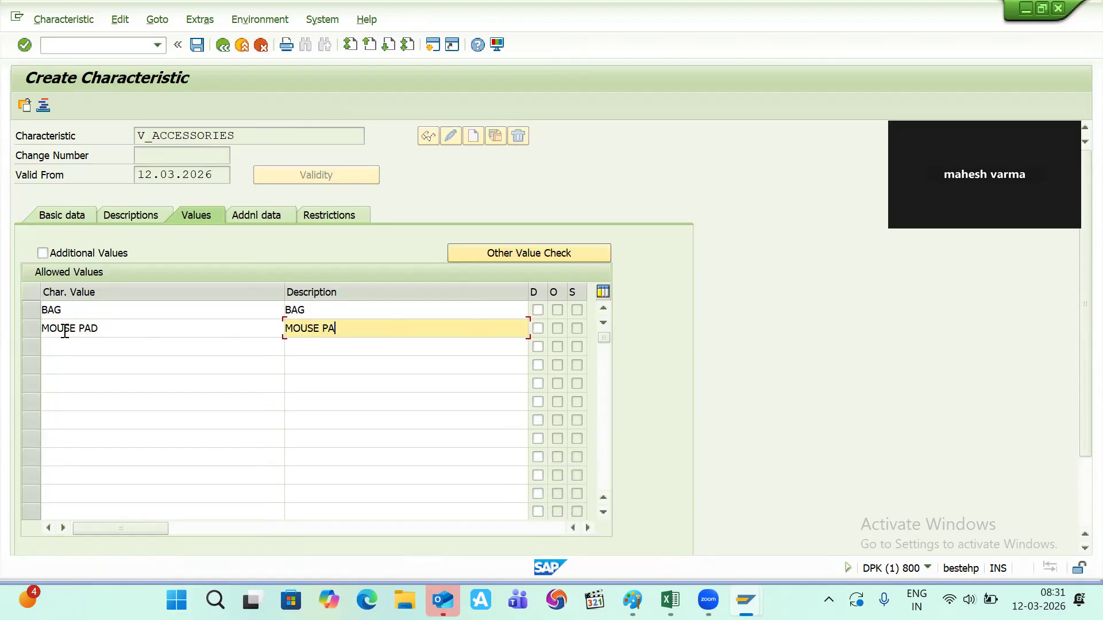
- Add MOUSE and COOLING KIT as allowed values with matching descriptions and confirm
{"action": "left_click", "coordinate": [62, 348]}
{"action": "type", "text": "MOUSE"}
{"action": "key", "text": "Tab"}
{"action": "type", "text": "MOUSE"}
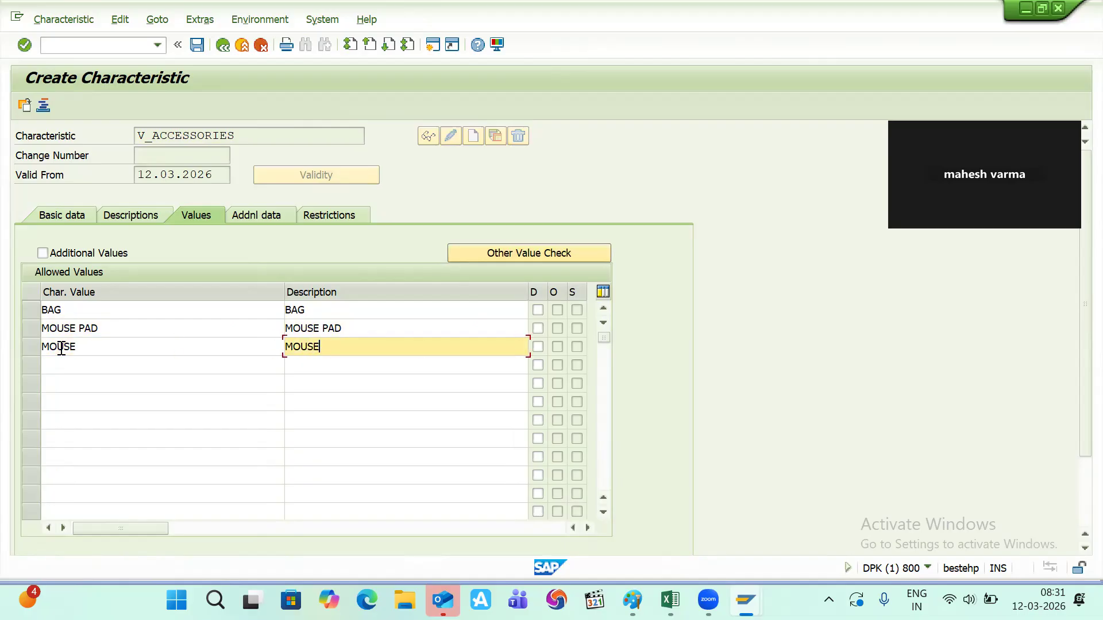
{"action": "left_click", "coordinate": [48, 366]}
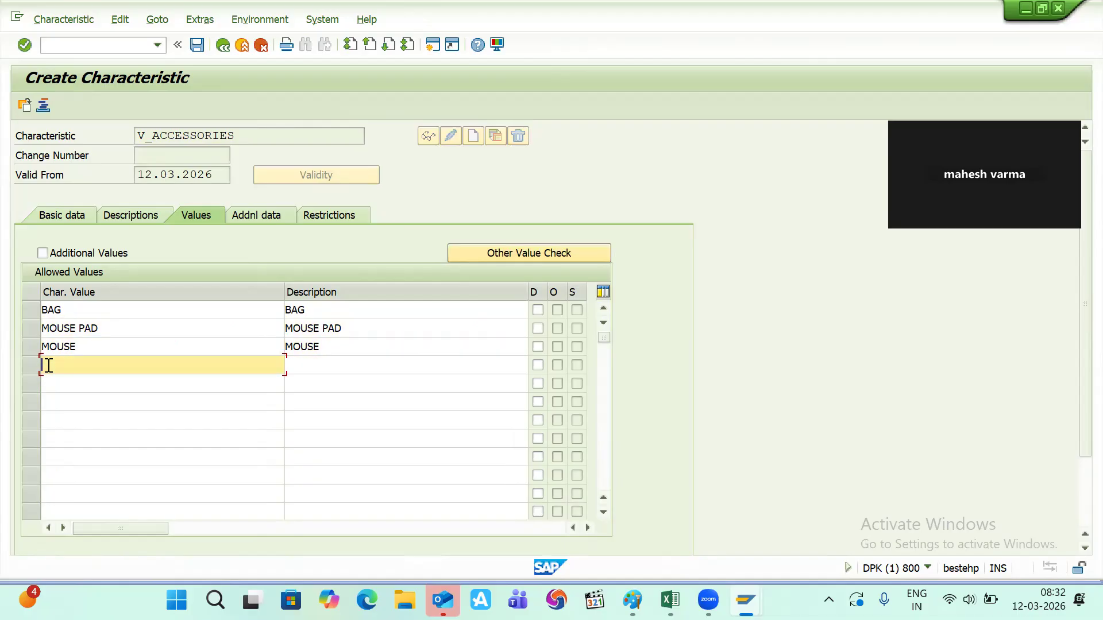
{"action": "type", "text": "COOLING KIT"}
{"action": "key", "text": "Tab"}
{"action": "type", "text": "C"}
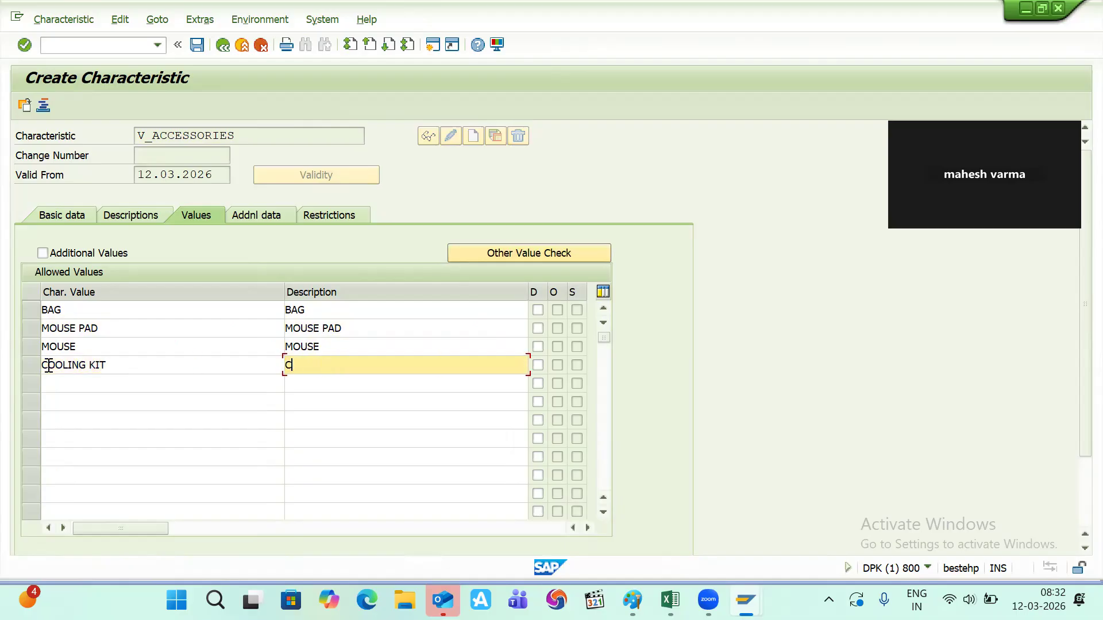
{"action": "type", "text": "OOLING KIT"}
{"action": "key", "text": "Return"}
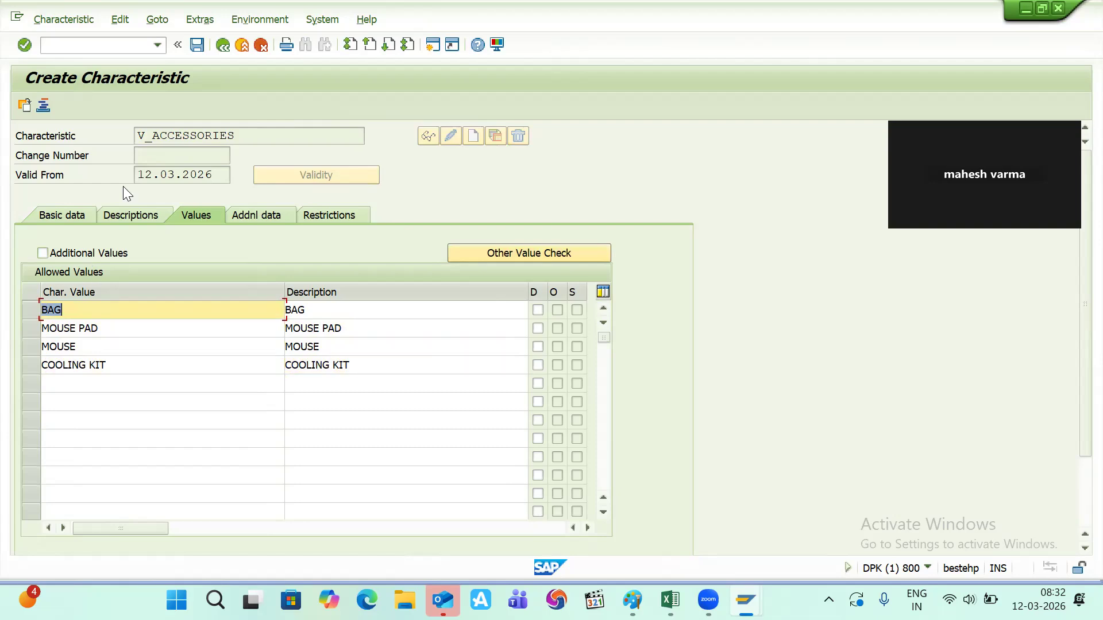
- Select the name V_ACCESSORIES and save the characteristic
{"action": "left_click_drag", "start_coordinate": [239, 133], "coordinate": [127, 138]}
{"action": "key", "text": "ctrl+c"}
{"action": "left_click", "coordinate": [127, 138]}
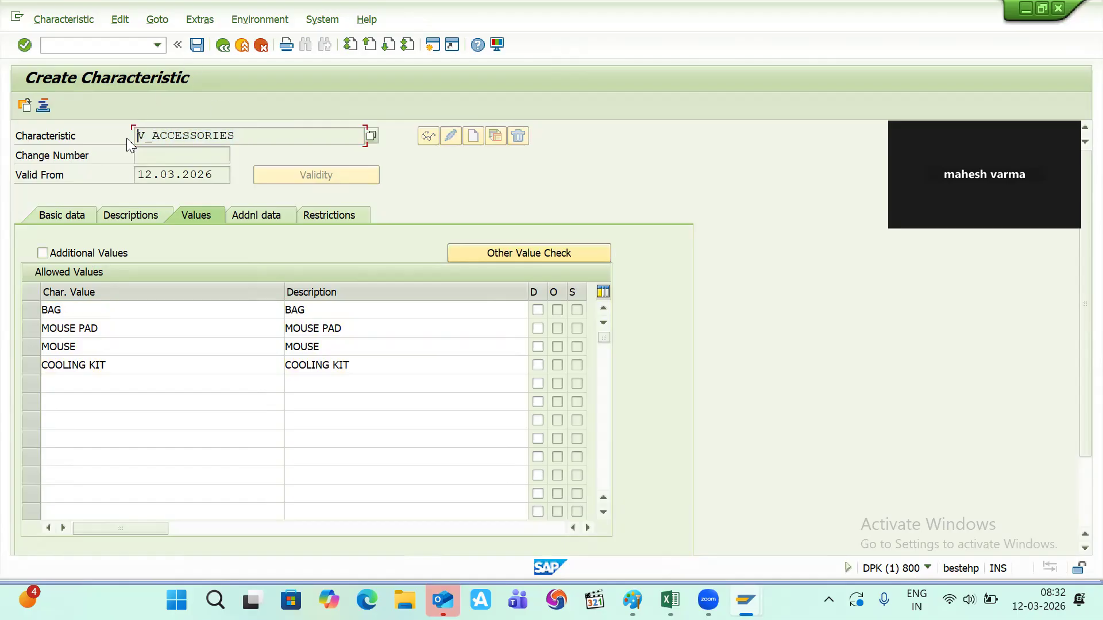
{"action": "left_click", "coordinate": [197, 44]}
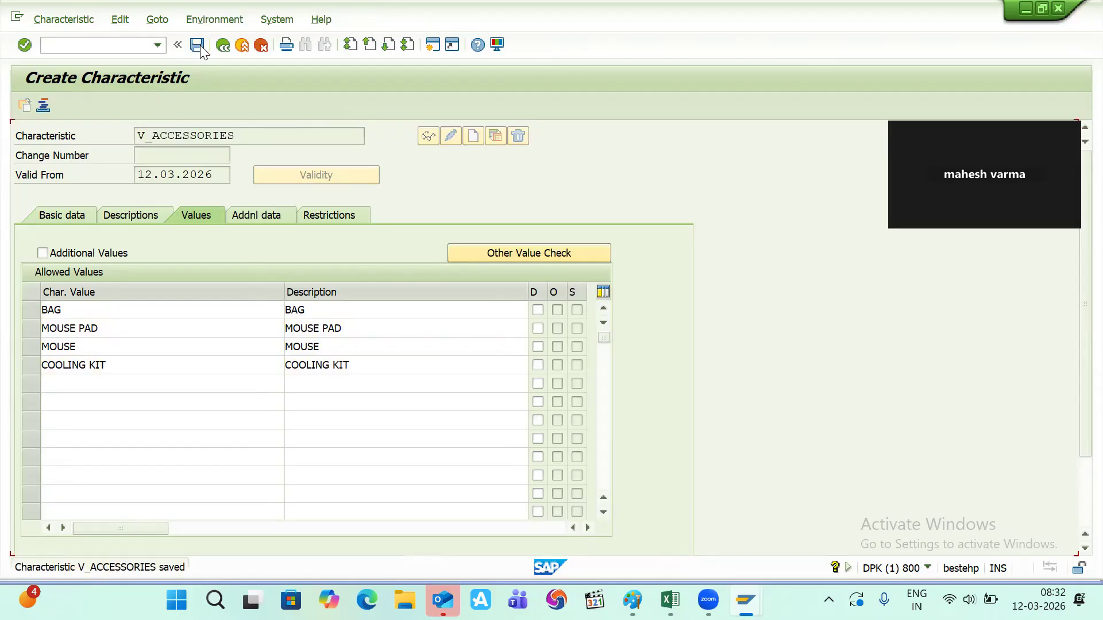
{"action": "key", "text": "alt+Tab"}
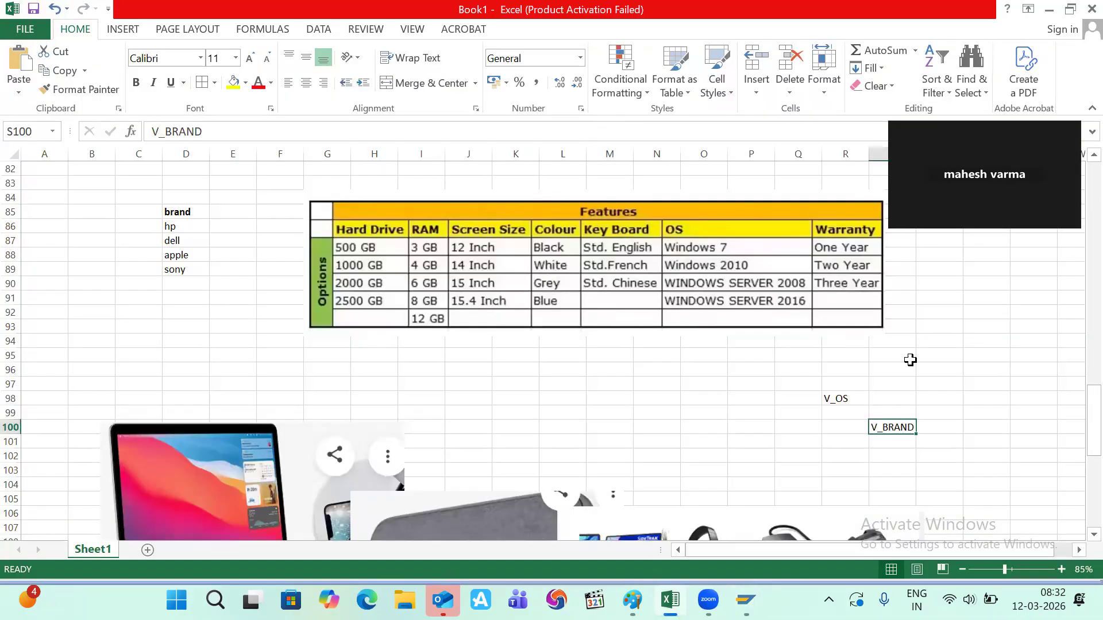
- Paste V_ACCESSORIES into cell T99, dismiss a stray shortcut menu, and go back to SAP
{"action": "left_click", "coordinate": [955, 416]}
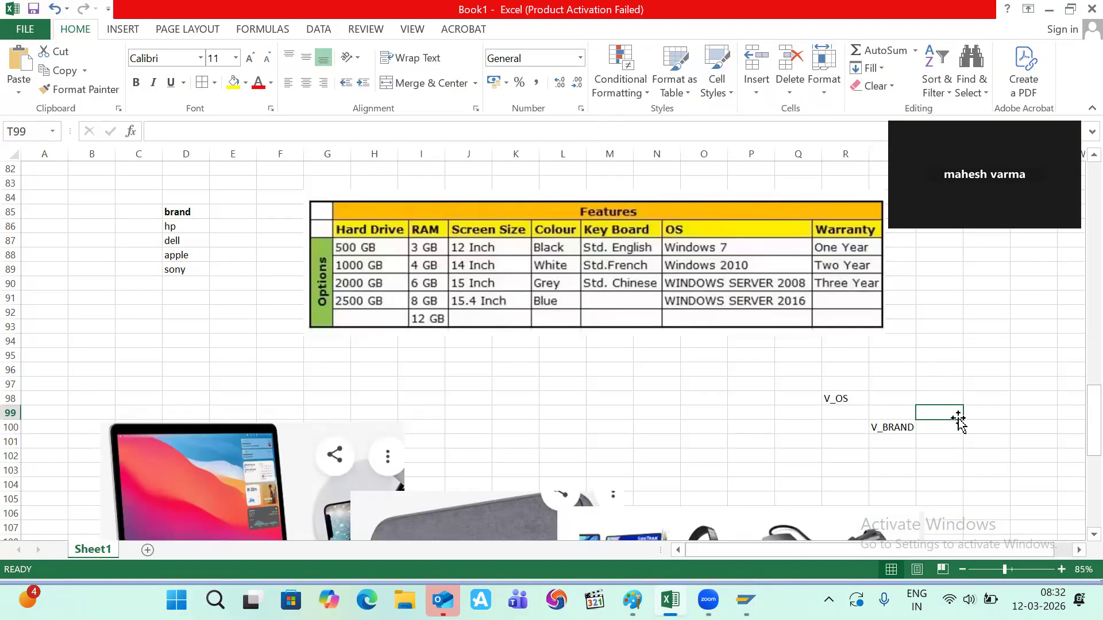
{"action": "key", "text": "ctrl+v"}
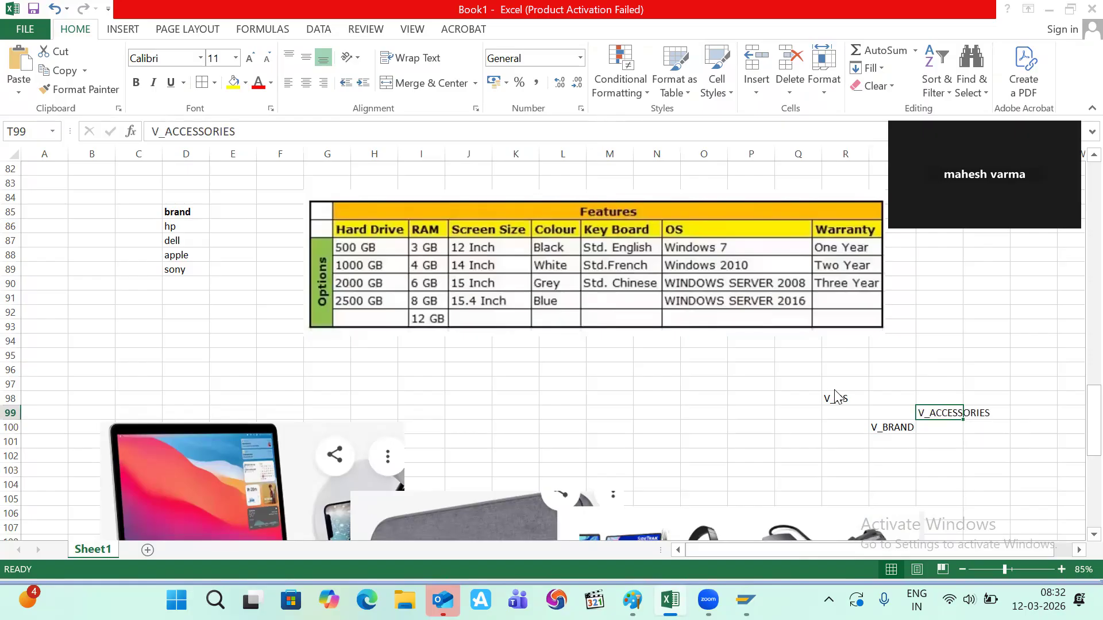
{"action": "key", "text": "alt+Tab"}
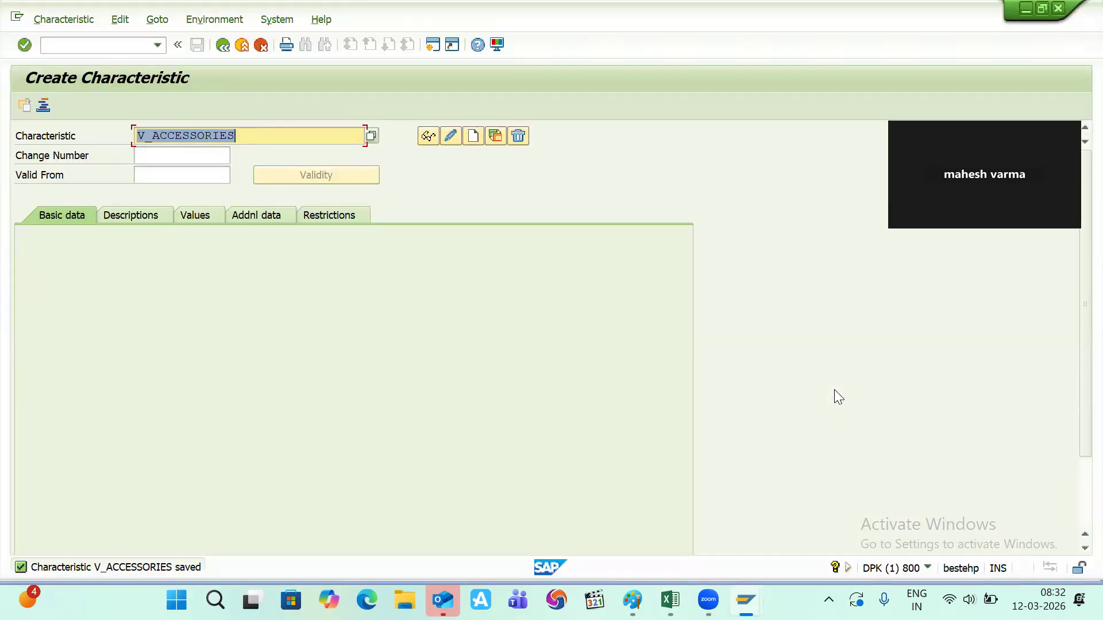
{"action": "key", "text": "alt+Tab"}
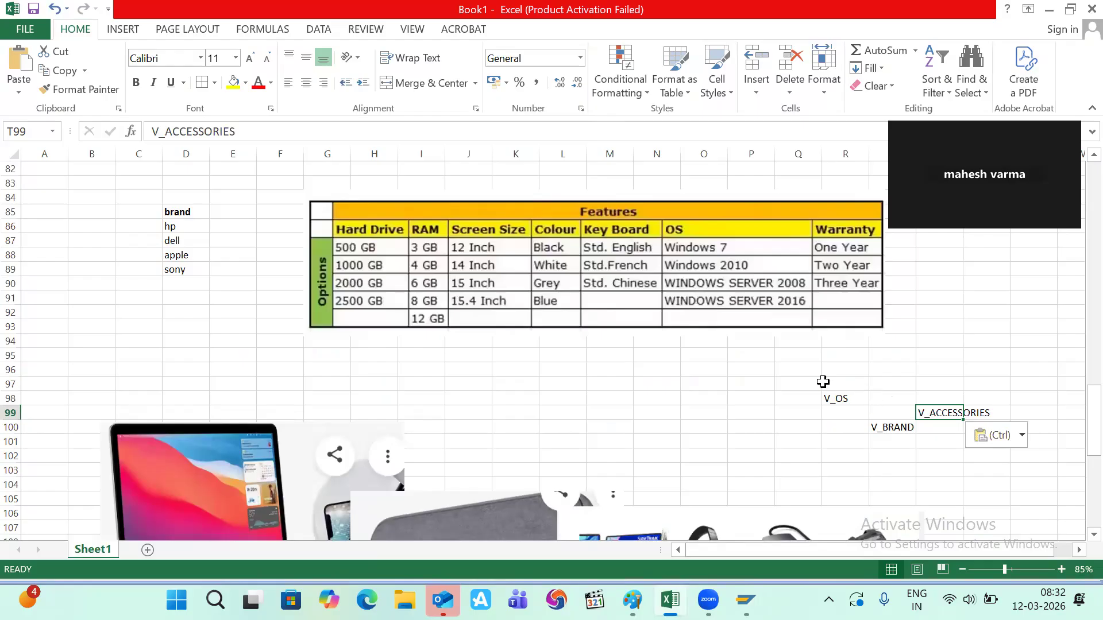
{"action": "left_click", "coordinate": [814, 378]}
{"action": "right_click", "coordinate": [815, 381]}
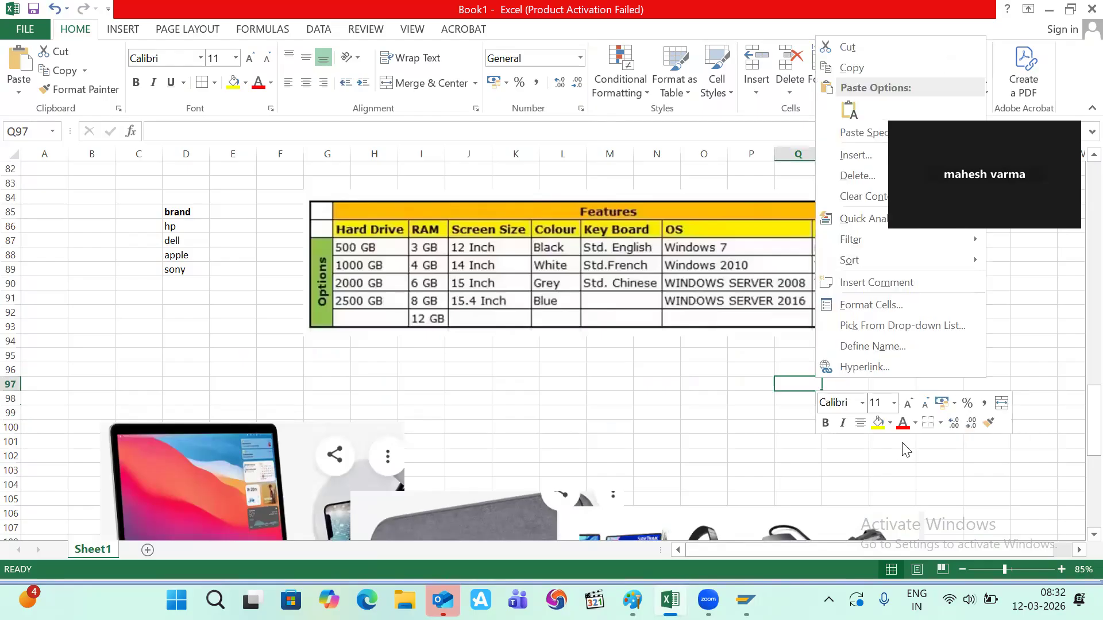
{"action": "key", "text": "Escape"}
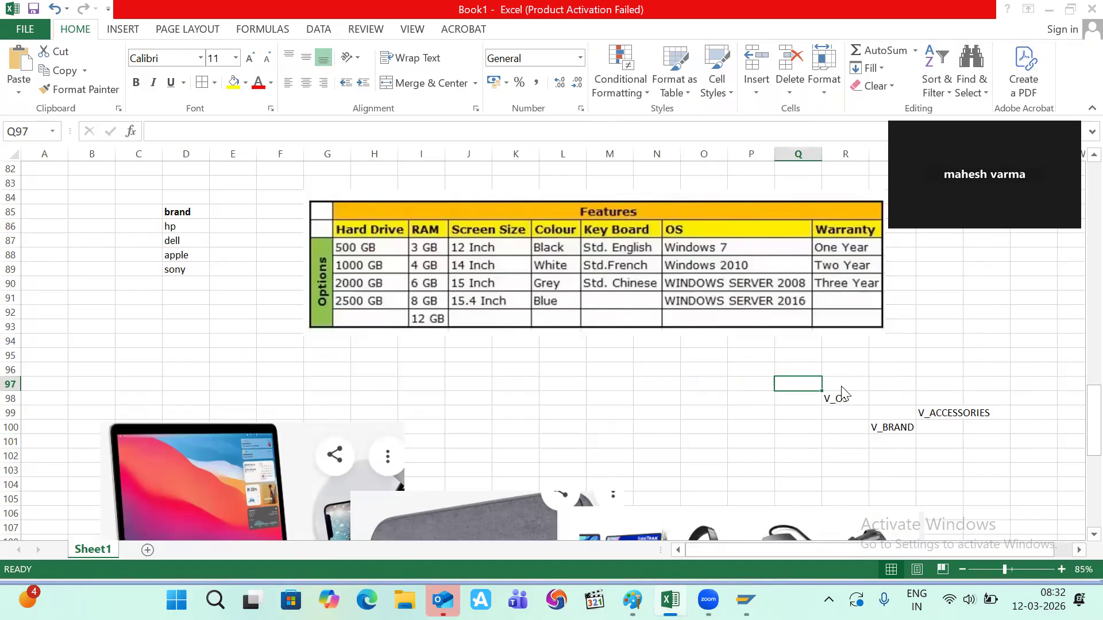
{"action": "key", "text": "alt+Tab"}
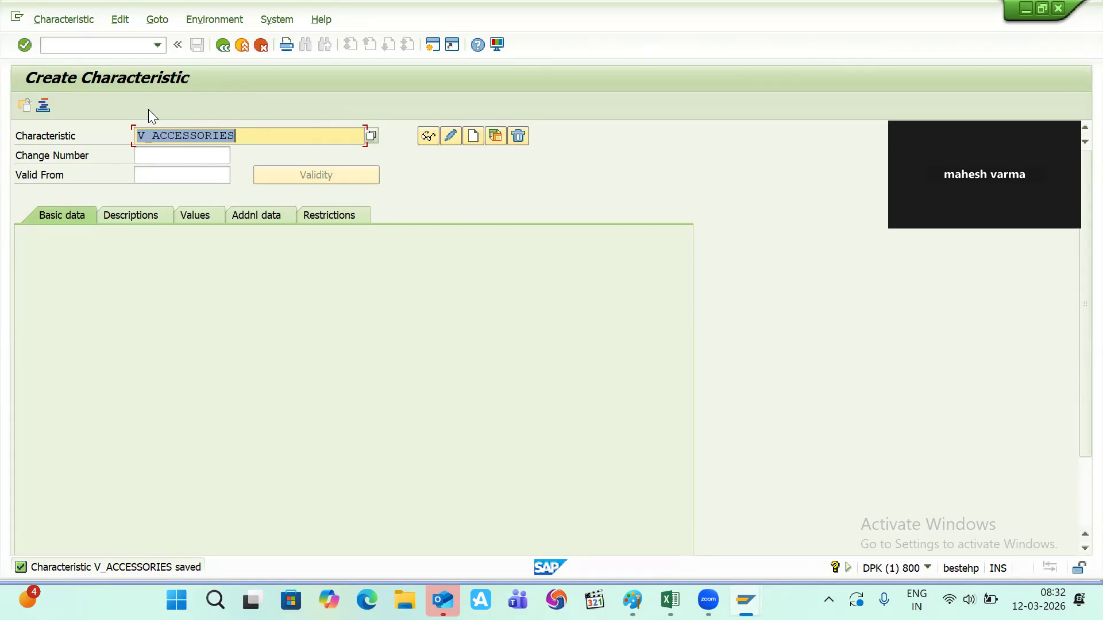
- Start creating KMAT material V_LAPTOP with /nmm01, adding the Classification view, for plant 1100
{"action": "left_click", "coordinate": [90, 48]}
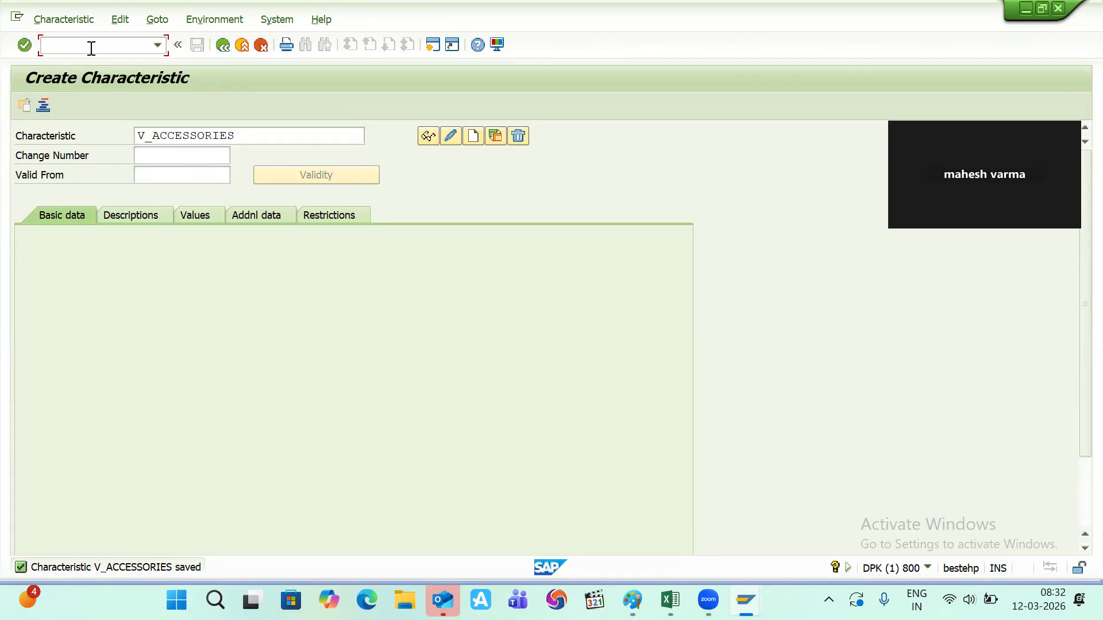
{"action": "type", "text": "/nmm01"}
{"action": "key", "text": "Return"}
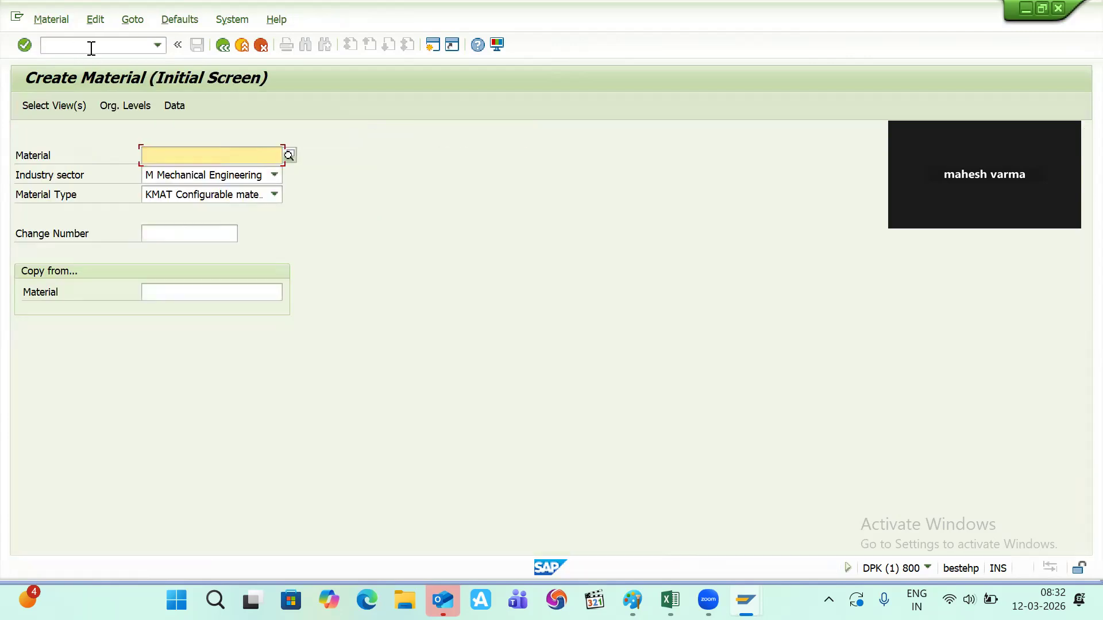
{"action": "type", "text": "V_LAPTOP"}
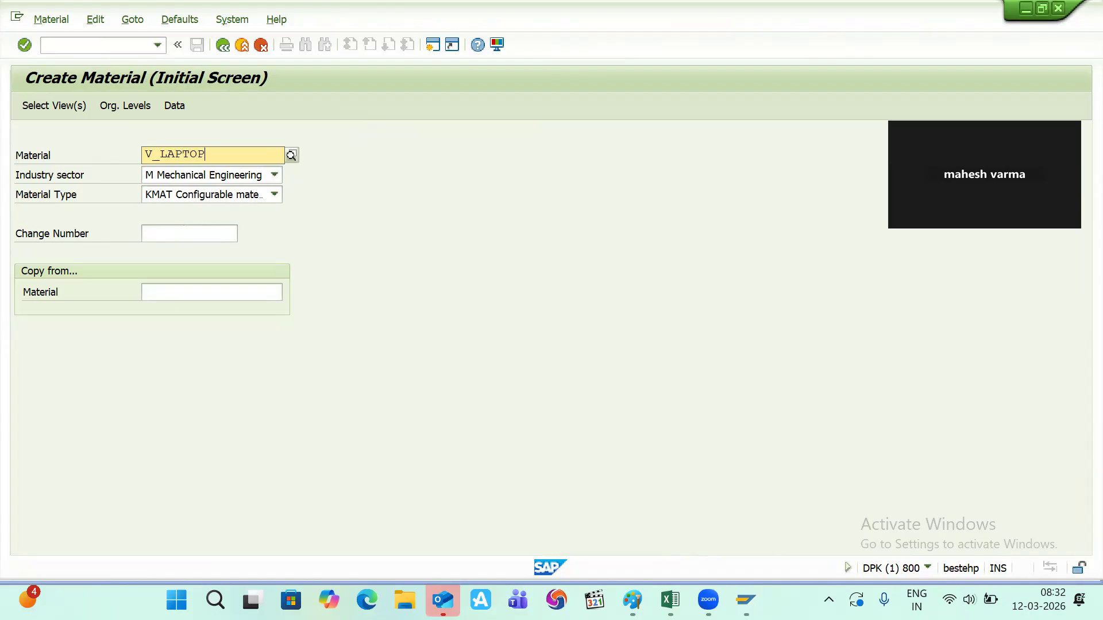
{"action": "key", "text": "Return"}
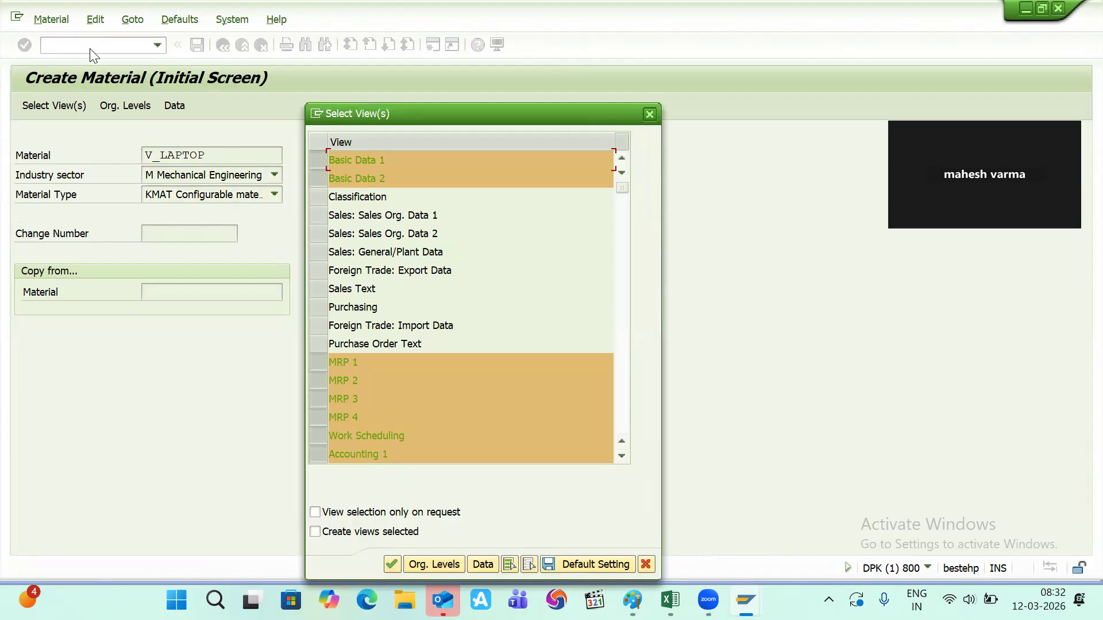
{"action": "left_click", "coordinate": [321, 196]}
{"action": "key", "text": "Return"}
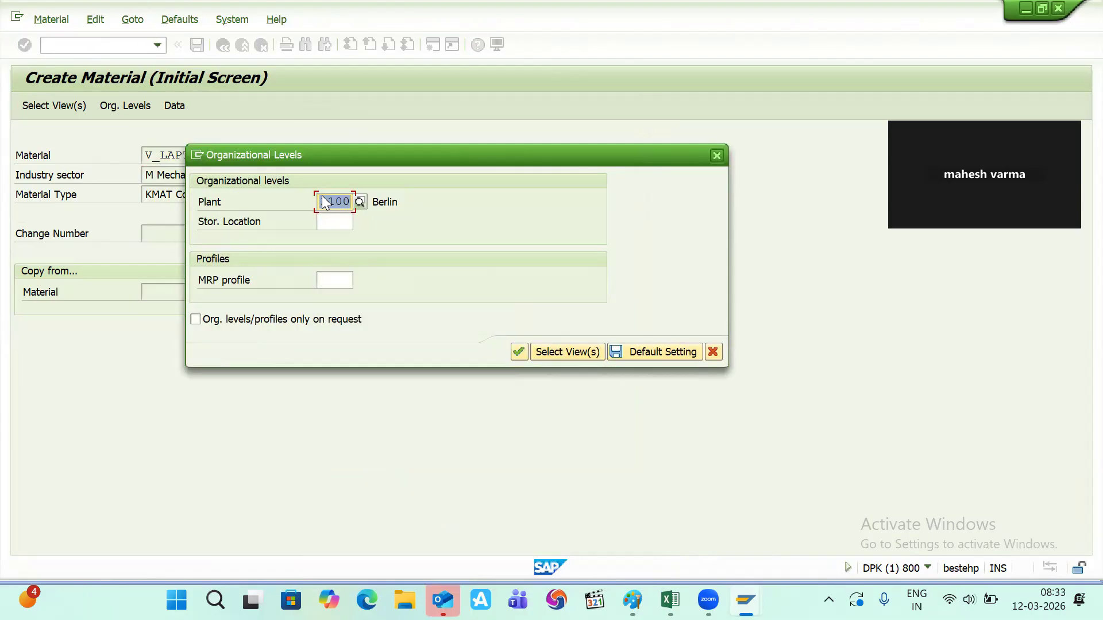
{"action": "key", "text": "Return"}
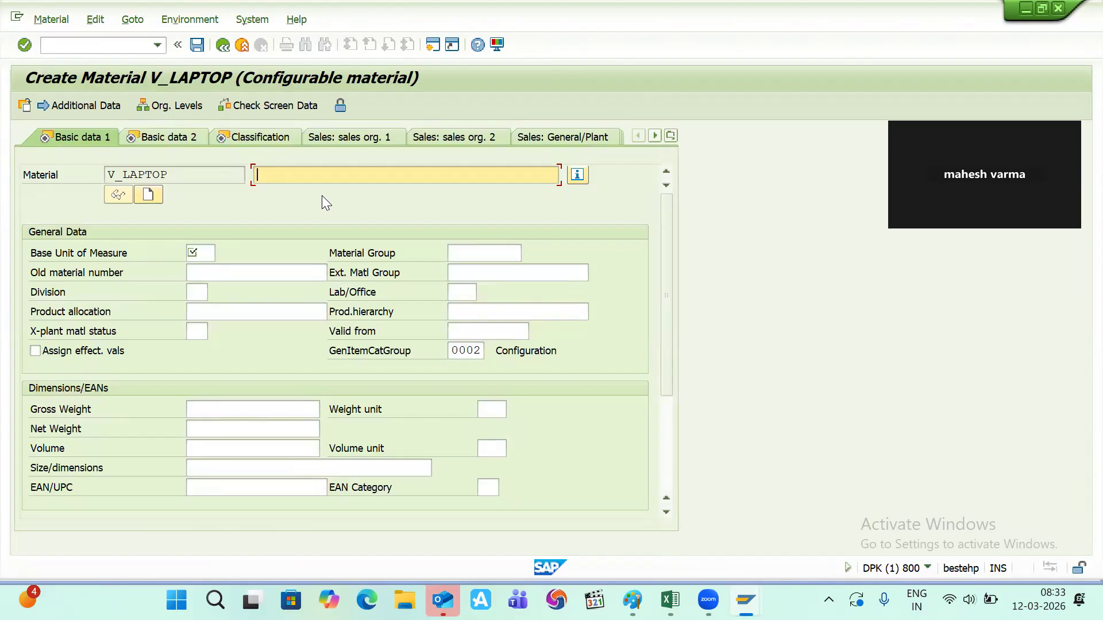
- Enter the V_LAPTOP description and base unit PC, passing Basic data 2 and Classification
{"action": "type", "text": "V_LAPTOP"}
{"action": "key", "text": "Return"}
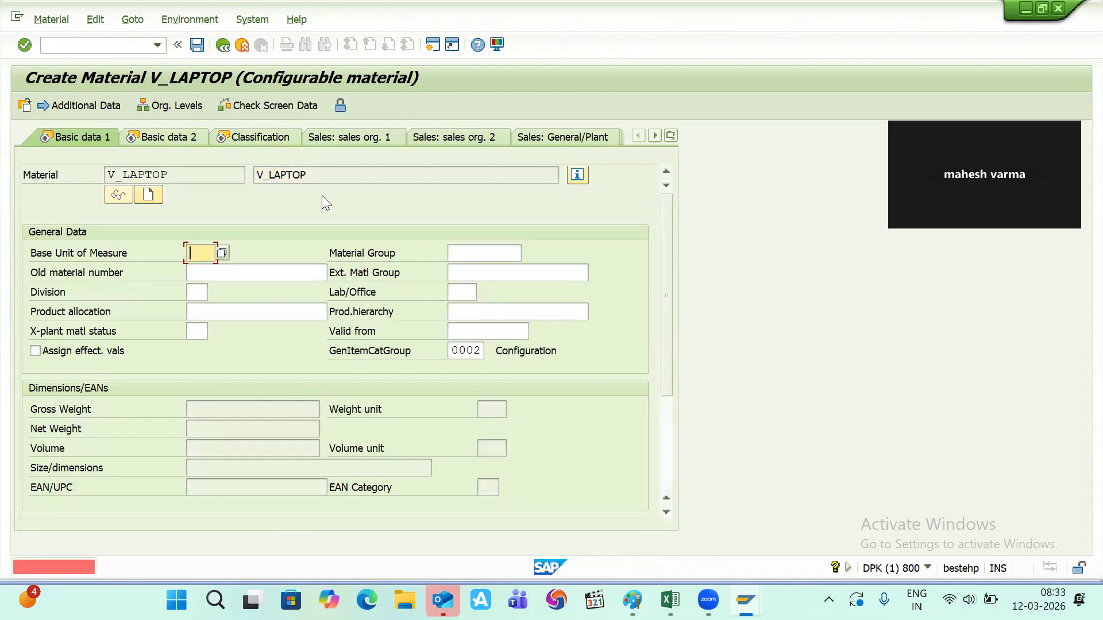
{"action": "key", "text": "Down"}
{"action": "key", "text": "Return"}
{"action": "key", "text": "Return"}
{"action": "key", "text": "Return"}
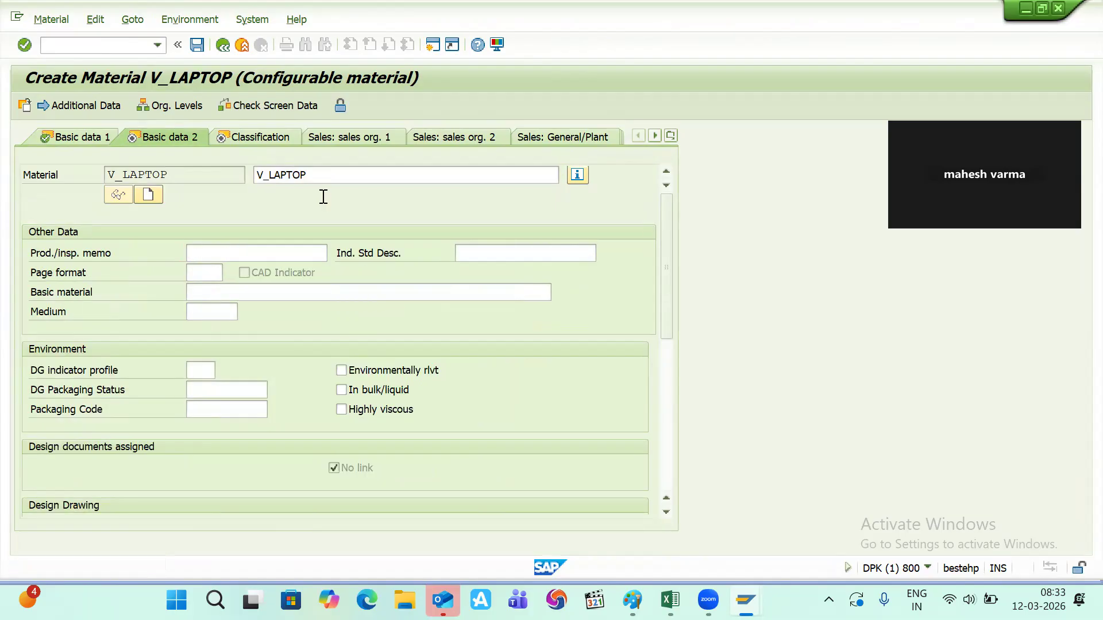
{"action": "key", "text": "Return"}
{"action": "key", "text": "Return"}
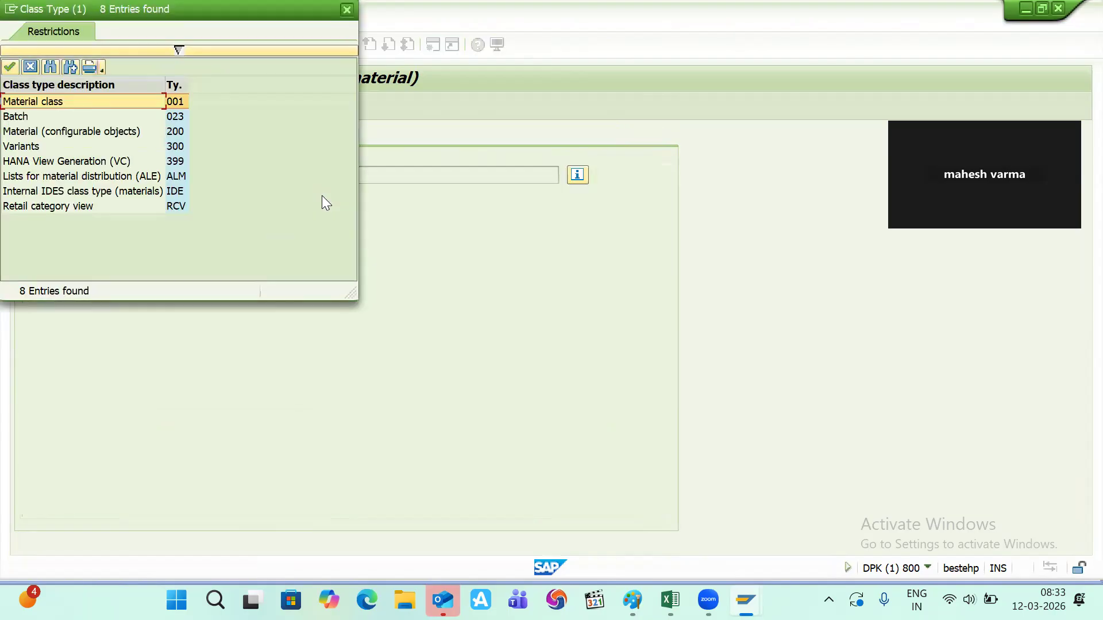
{"action": "left_click", "coordinate": [348, 10]}
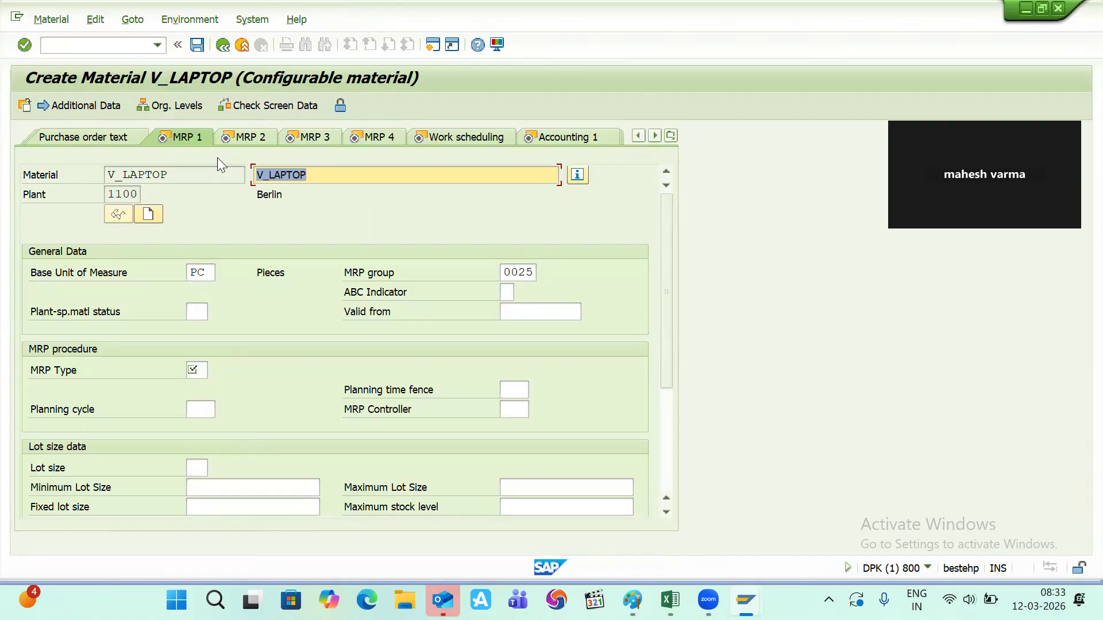
- Set MRP type PD, MRP controller 001 and lot size EX
{"action": "key", "text": "Return"}
{"action": "type", "text": "P"}
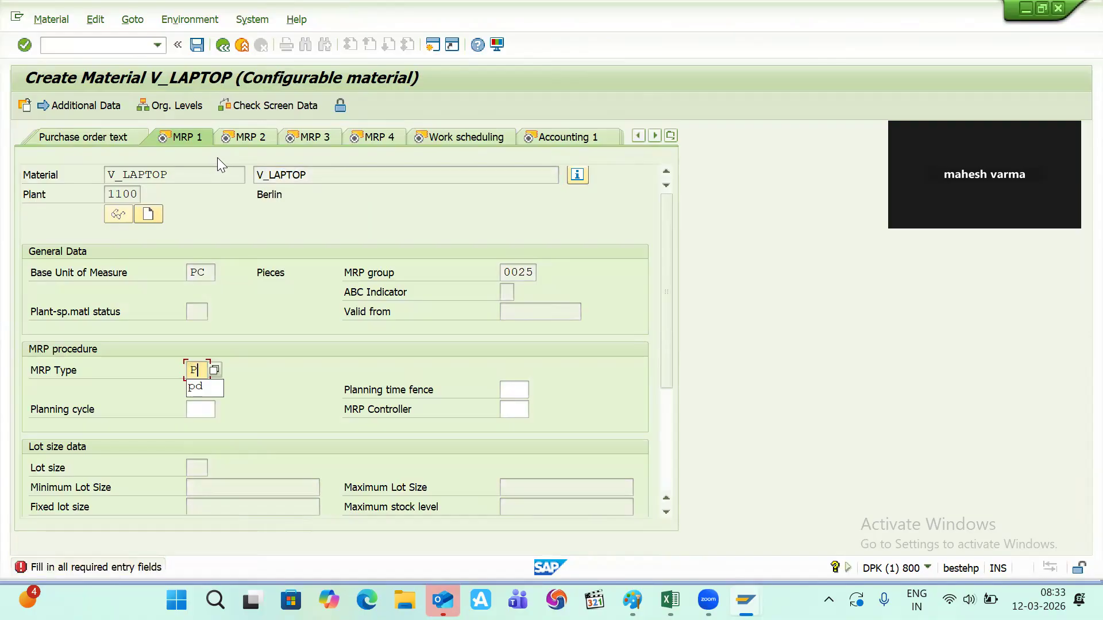
{"action": "type", "text": "D"}
{"action": "key", "text": "Return"}
{"action": "type", "text": "001"}
{"action": "key", "text": "Return"}
{"action": "type", "text": "ex"}
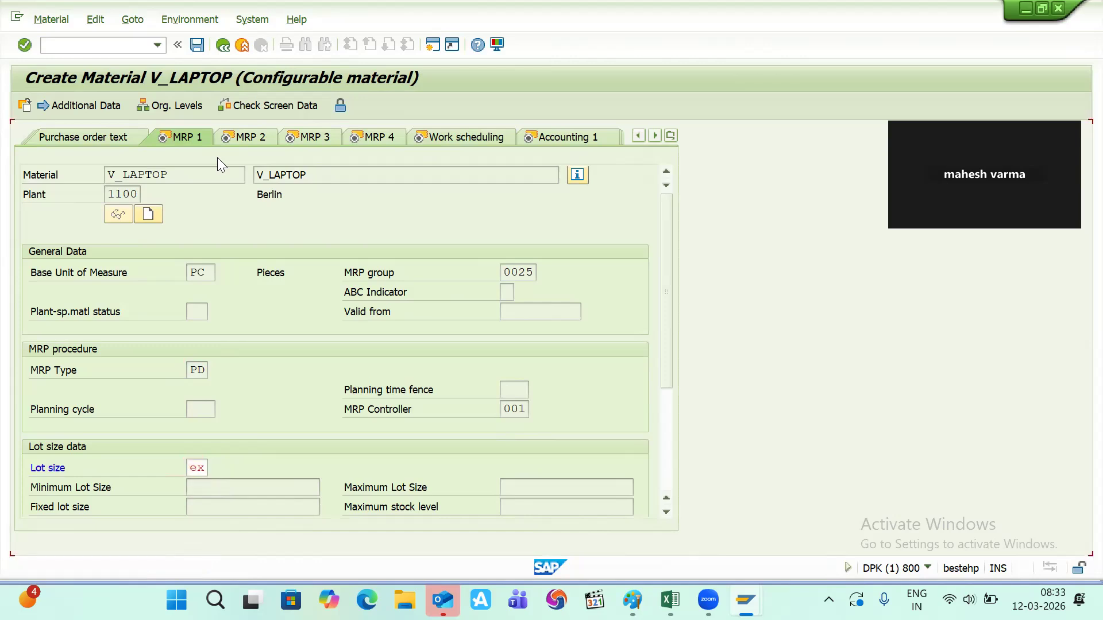
{"action": "key", "text": "Return"}
- Set scheduling margin key 001 and strategy group 25
{"action": "key", "text": "Return"}
{"action": "key", "text": "Down"}
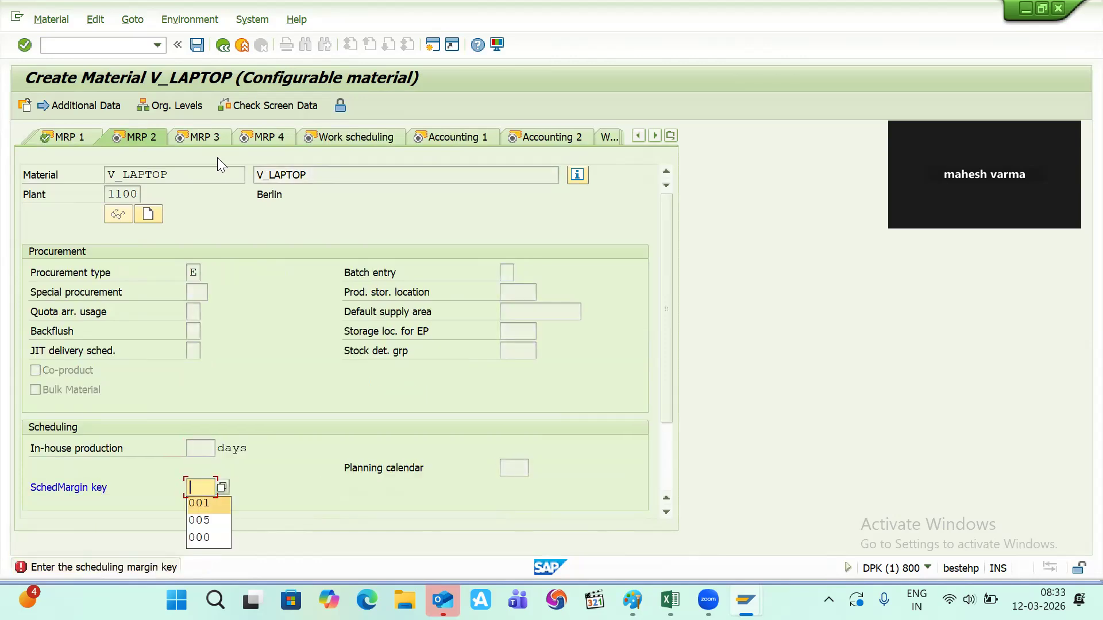
{"action": "key", "text": "Return"}
{"action": "key", "text": "Return"}
{"action": "key", "text": "Down"}
{"action": "key", "text": "Return"}
{"action": "key", "text": "Return"}
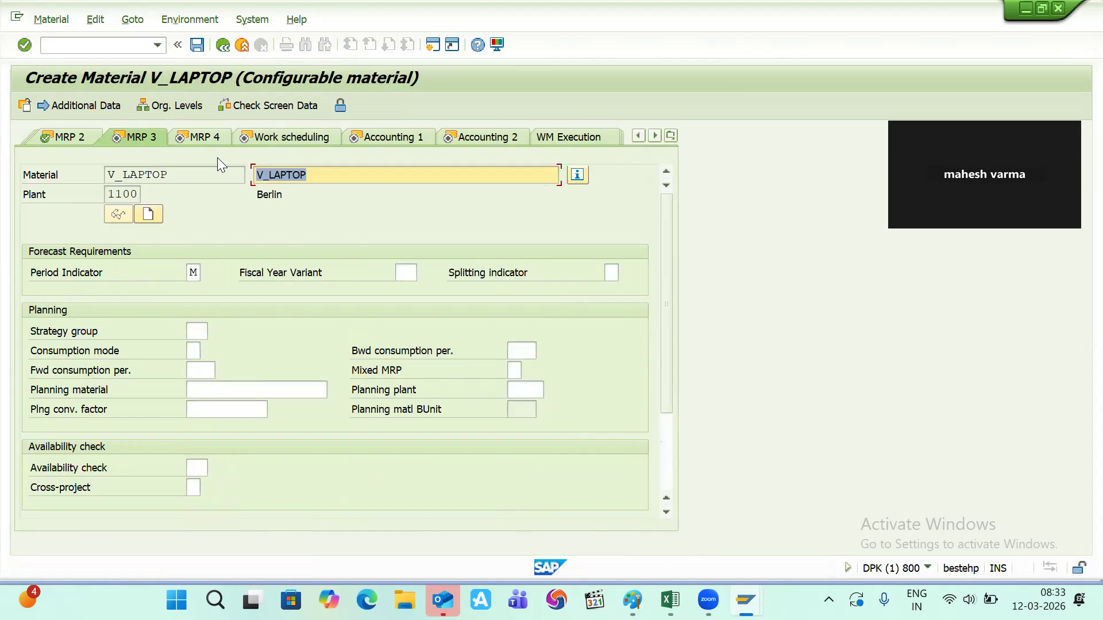
{"action": "key", "text": "Tab"}
{"action": "key", "text": "Tab"}
{"action": "key", "text": "Tab"}
{"action": "key", "text": "Tab"}
{"action": "key", "text": "Tab"}
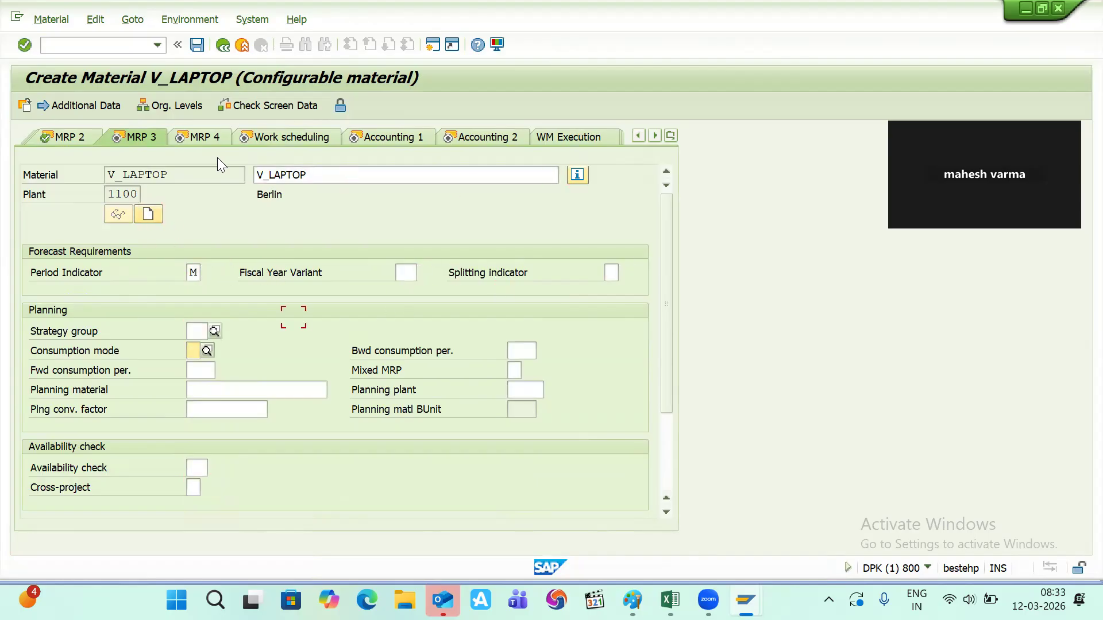
{"action": "key", "text": "shift+Tab"}
{"action": "key", "text": "Down"}
- Set valuation class 7900 on the Accounting 1 view
{"action": "key", "text": "Return"}
{"action": "key", "text": "Return"}
{"action": "key", "text": "Return"}
{"action": "key", "text": "Return"}
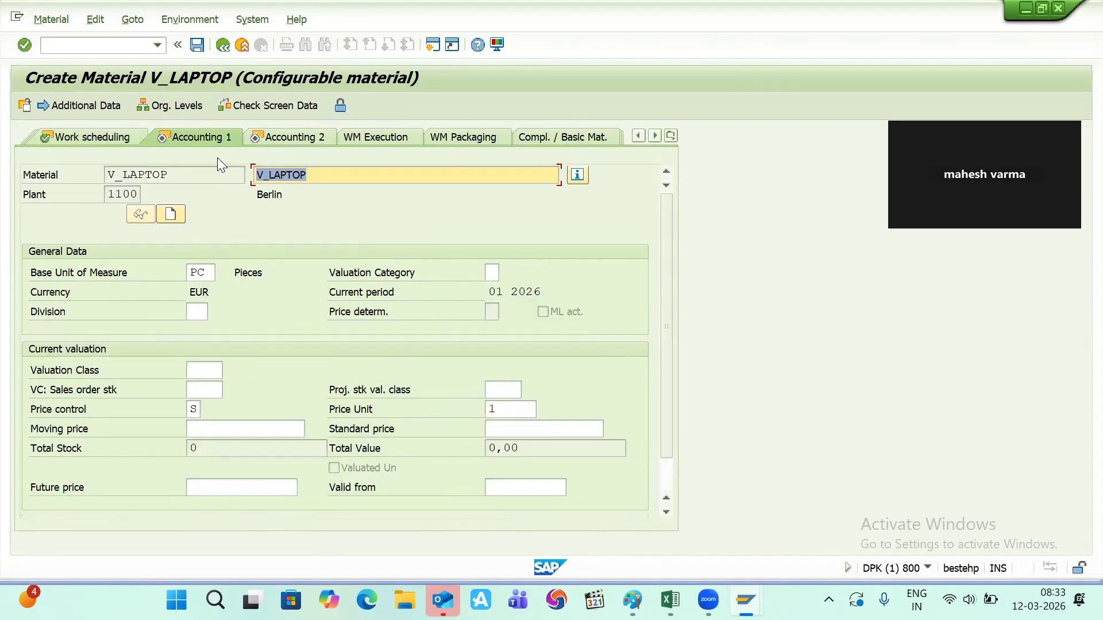
{"action": "key", "text": "Return"}
{"action": "key", "text": "Down"}
{"action": "key", "text": "Return"}
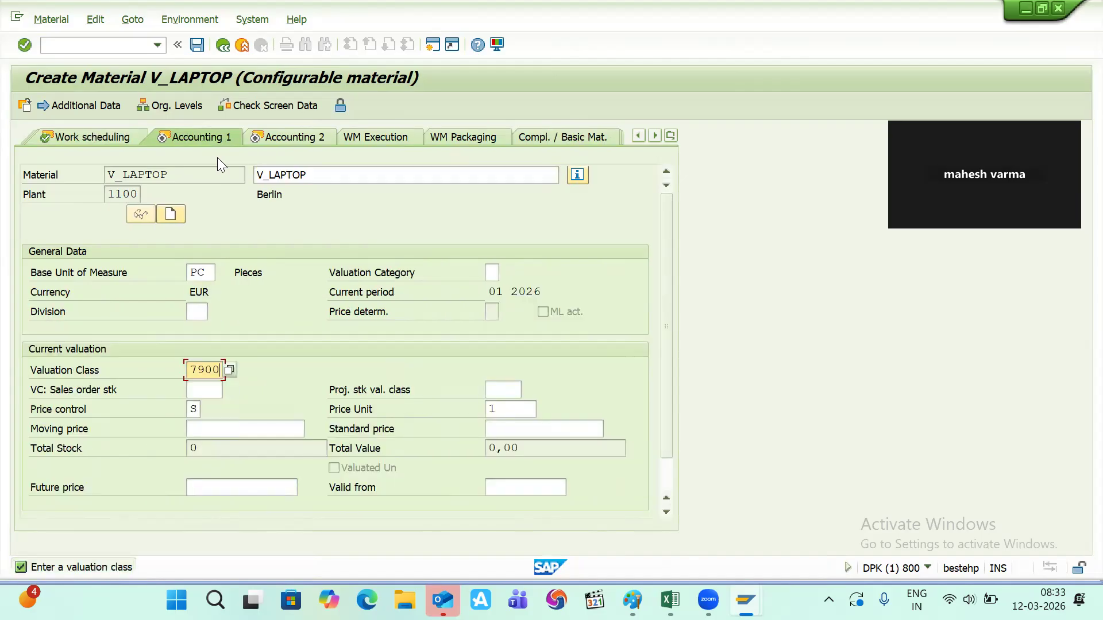
{"action": "key", "text": "Return"}
{"action": "key", "text": "Return"}
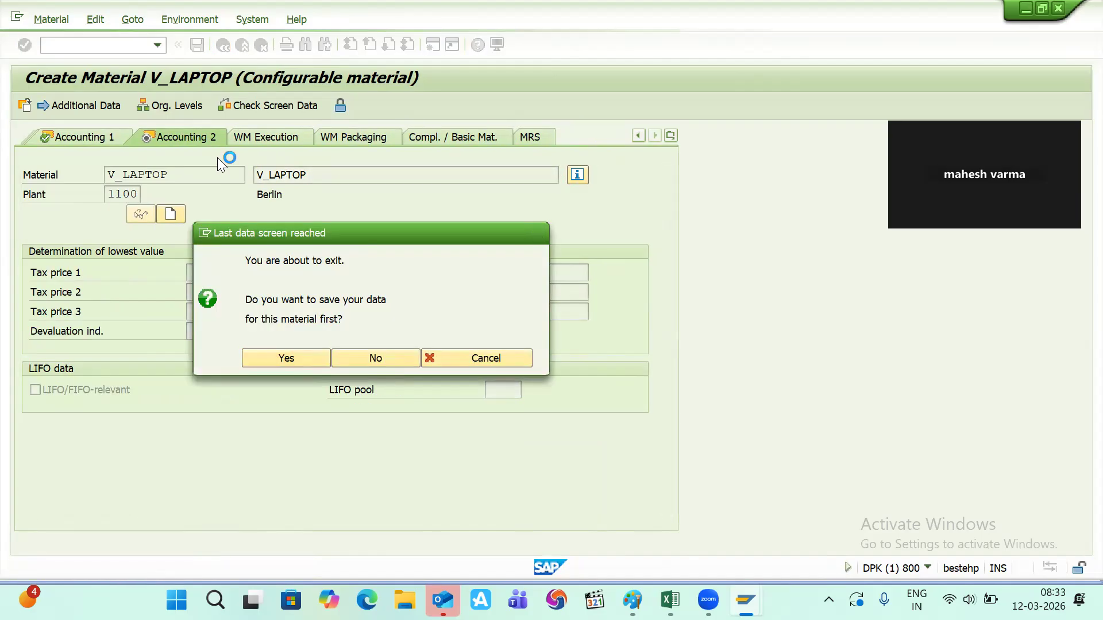
{"action": "key", "text": "Return"}
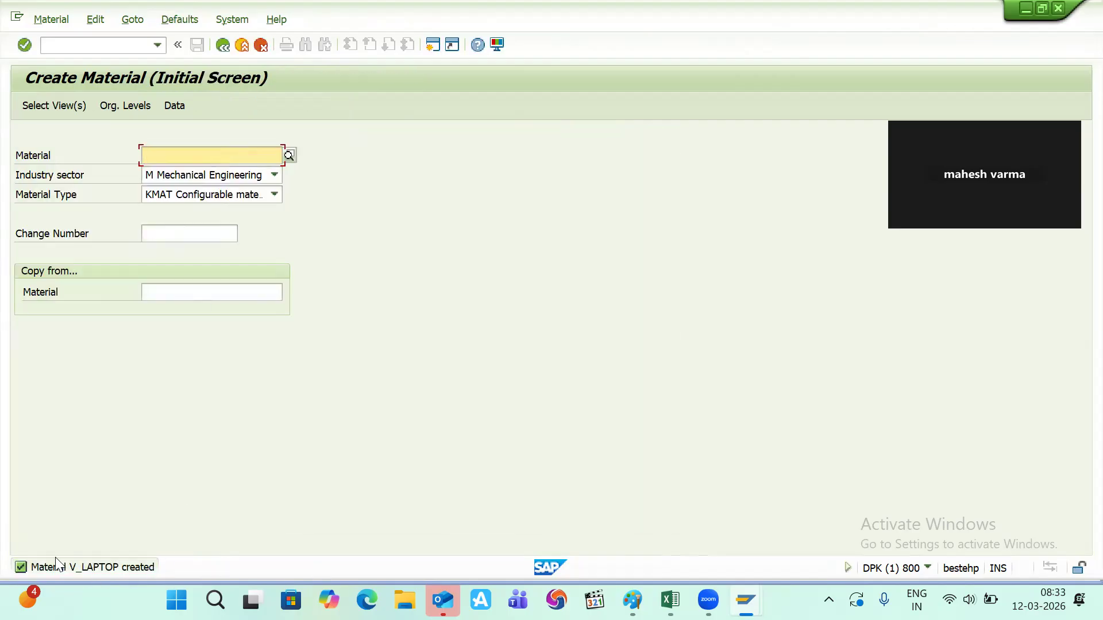
- Save V_LAPTOP and select its name in the M3800 creation message details
{"action": "double_click", "coordinate": [105, 569]}
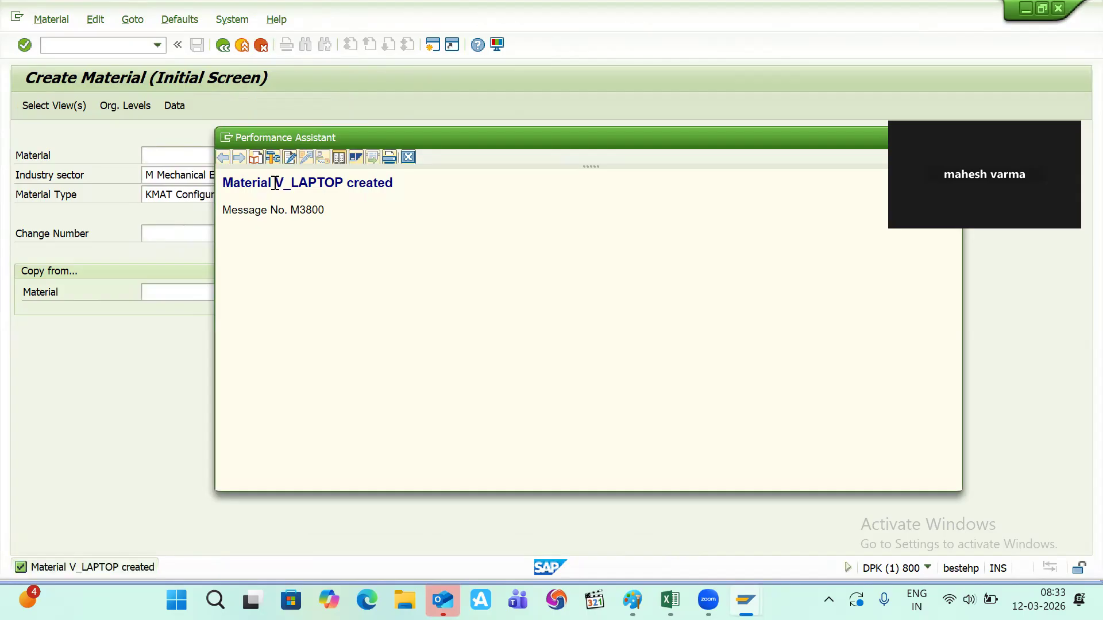
{"action": "double_click", "coordinate": [315, 182]}
{"action": "key", "text": "ctrl+c"}
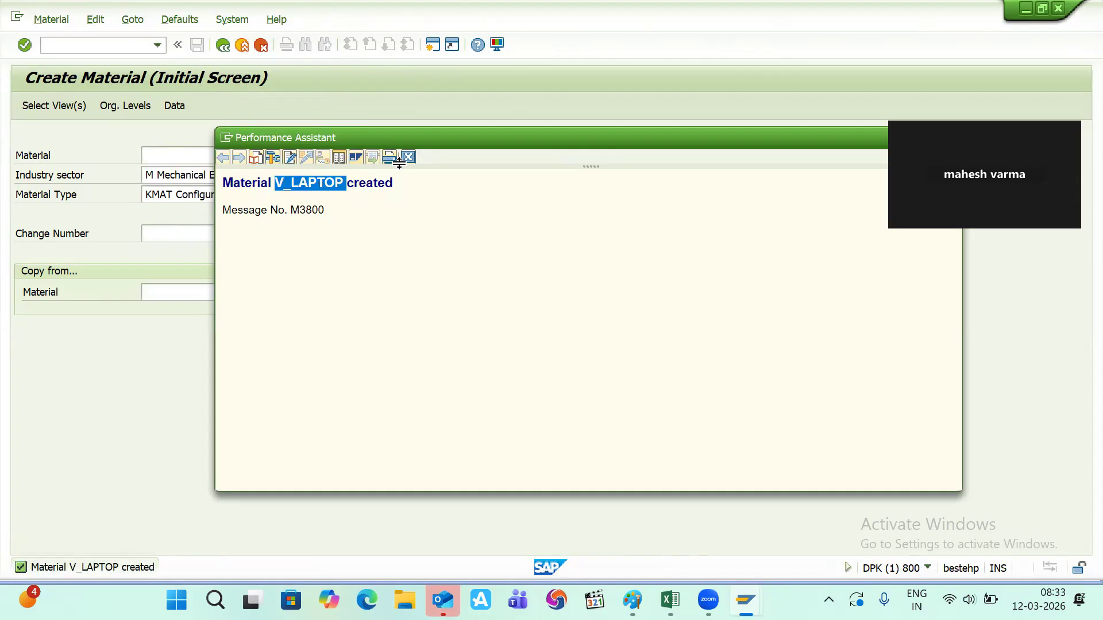
{"action": "left_click", "coordinate": [51, 19]}
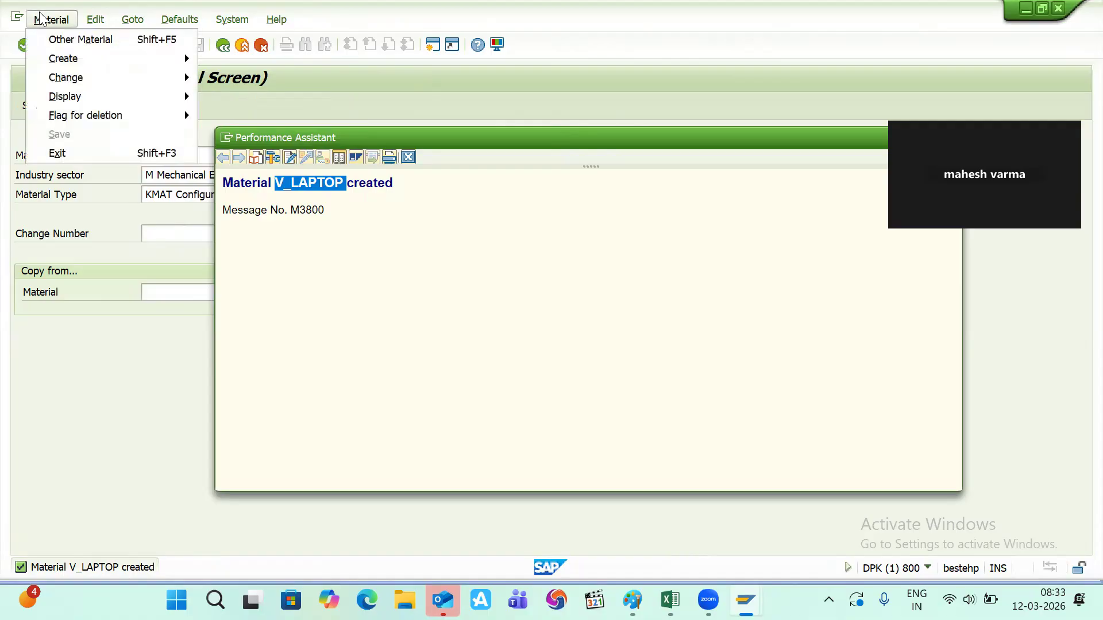
{"action": "mouse_move", "coordinate": [160, 59]}
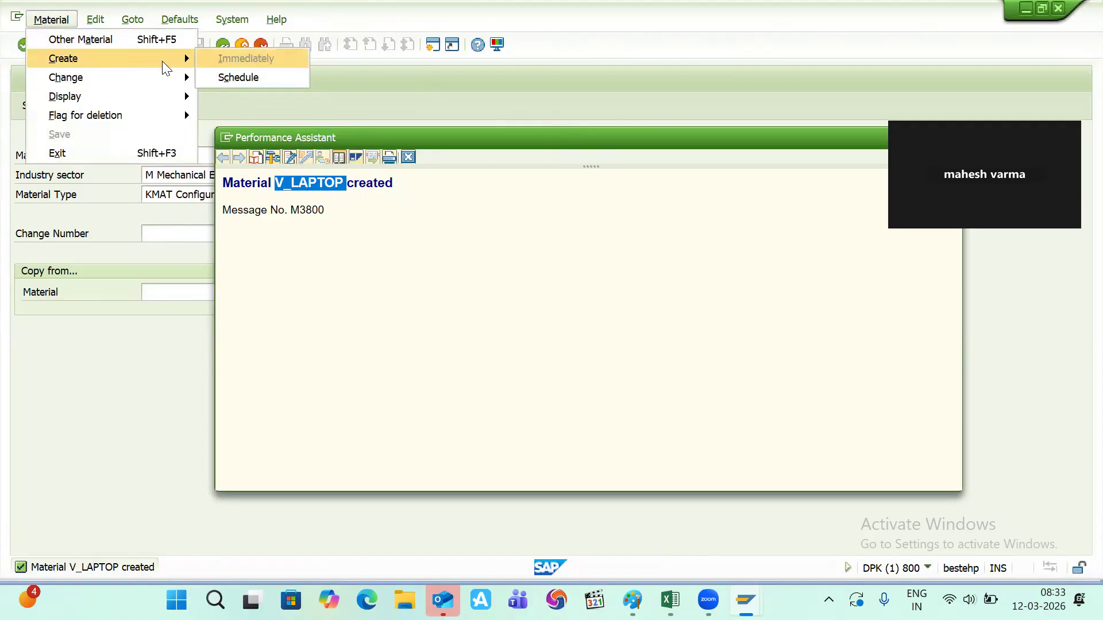
{"action": "left_click", "coordinate": [305, 84]}
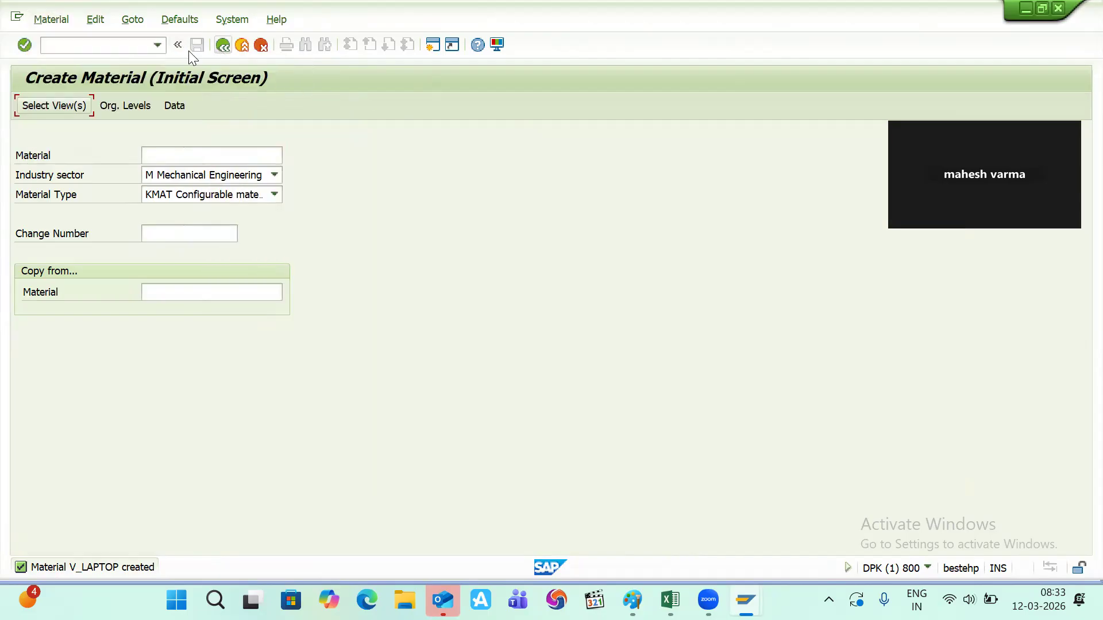
- Restart /nmm01 with V_LAPTOP pasted as the material number
{"action": "left_click", "coordinate": [79, 45]}
{"action": "type", "text": "/nmm01"}
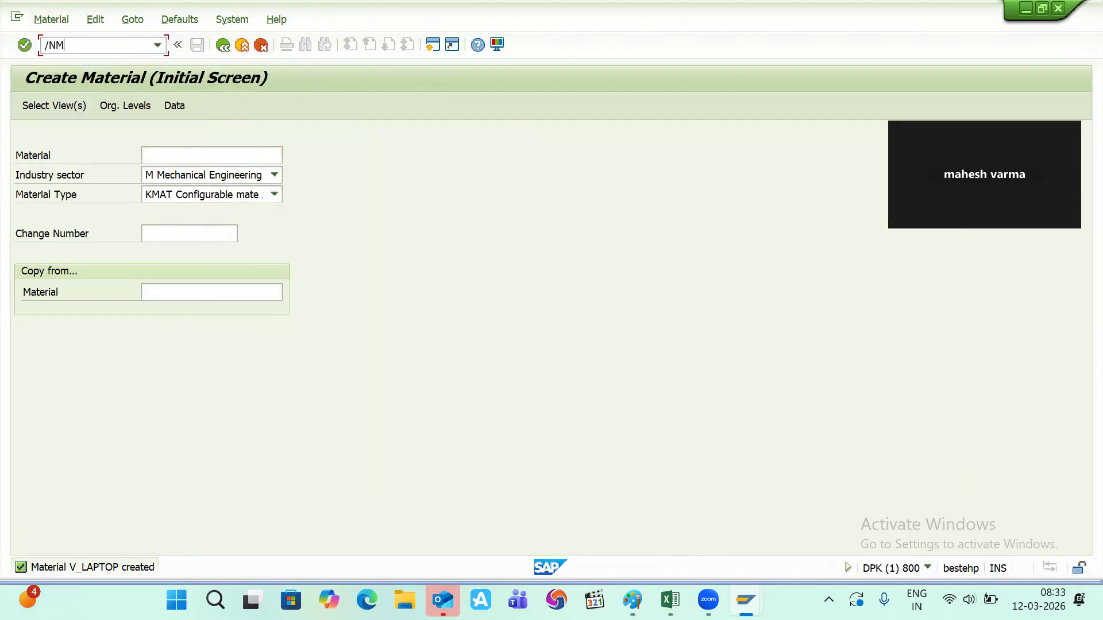
{"action": "key", "text": "Return"}
{"action": "key", "text": "ctrl+v"}
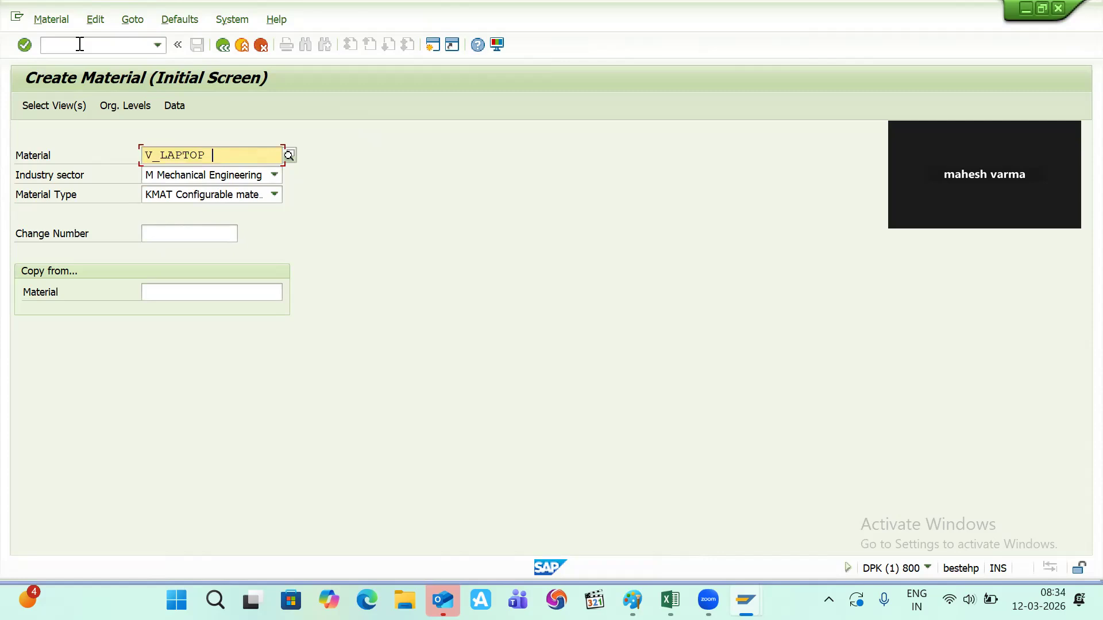
{"action": "key", "text": "Return"}
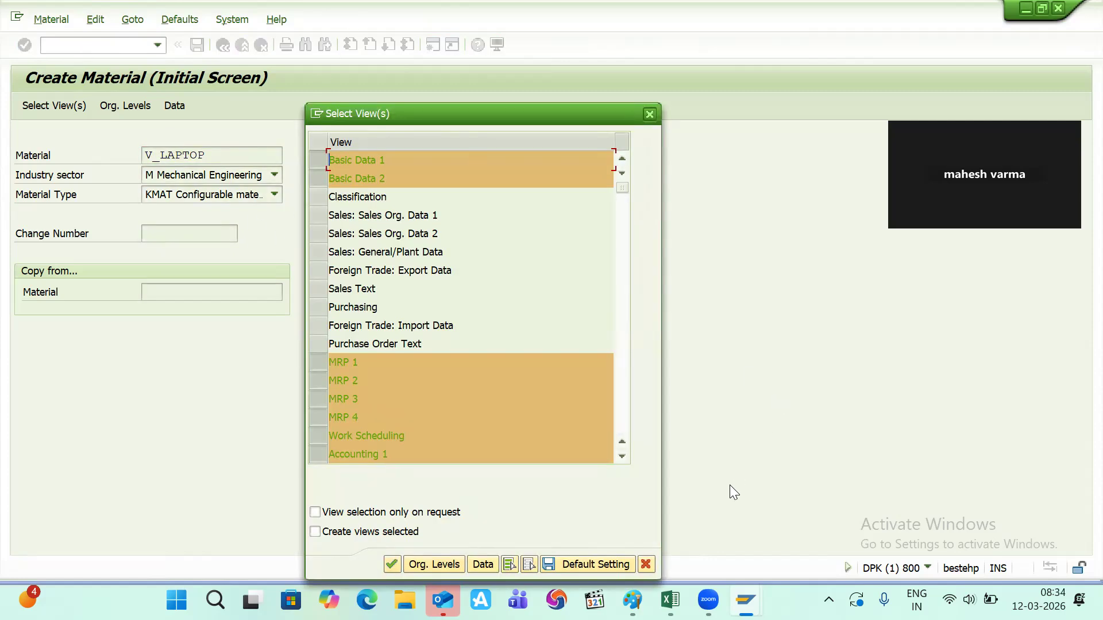
{"action": "left_click", "coordinate": [510, 565]}
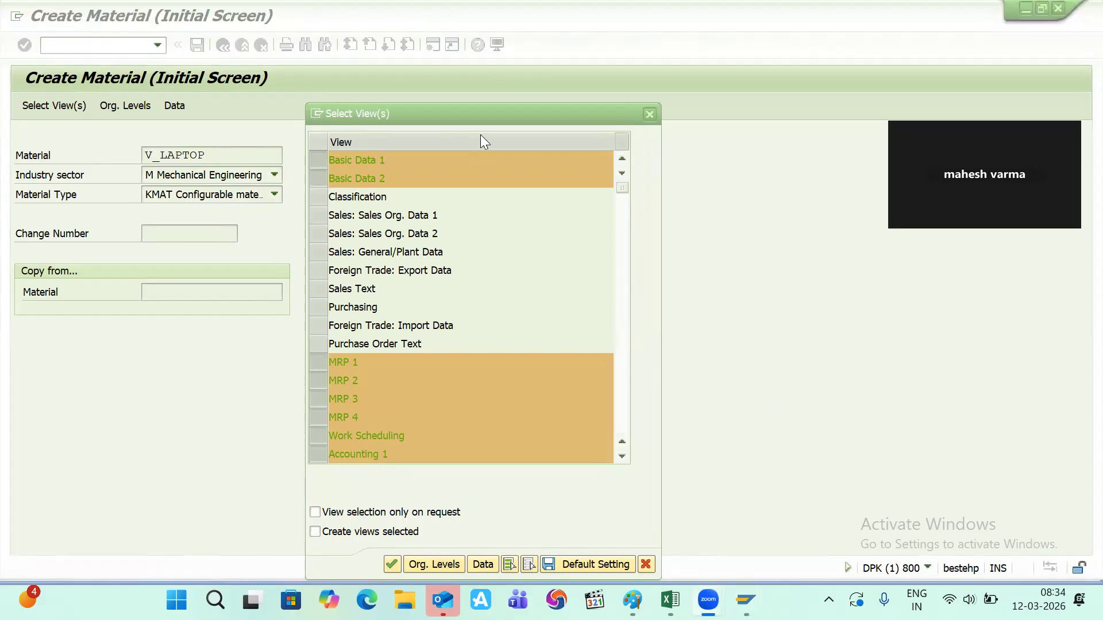
{"action": "left_click", "coordinate": [462, 104]}
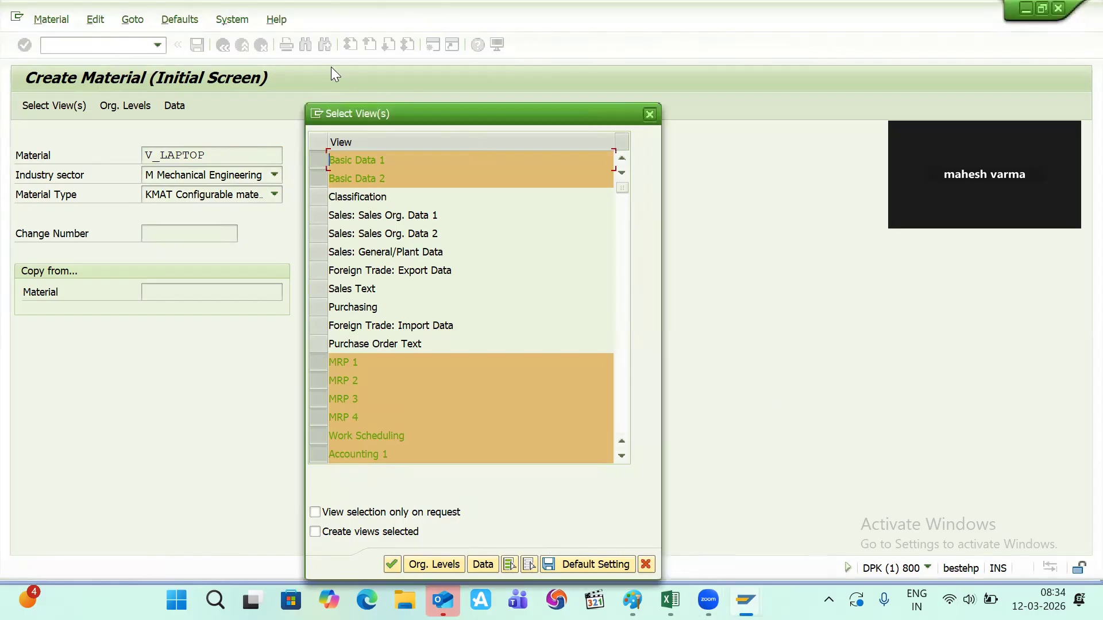
- Select only the Sales Org. Data 1 and 2 views for plant 1100
{"action": "left_click", "coordinate": [312, 154]}
{"action": "left_click", "coordinate": [318, 178]}
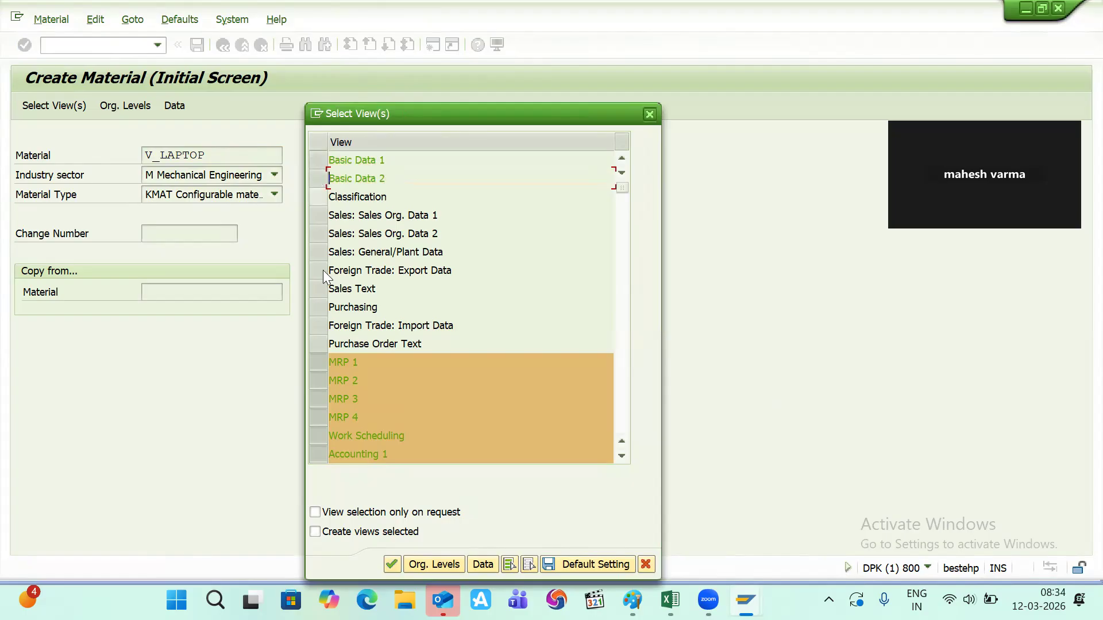
{"action": "left_click", "coordinate": [318, 362]}
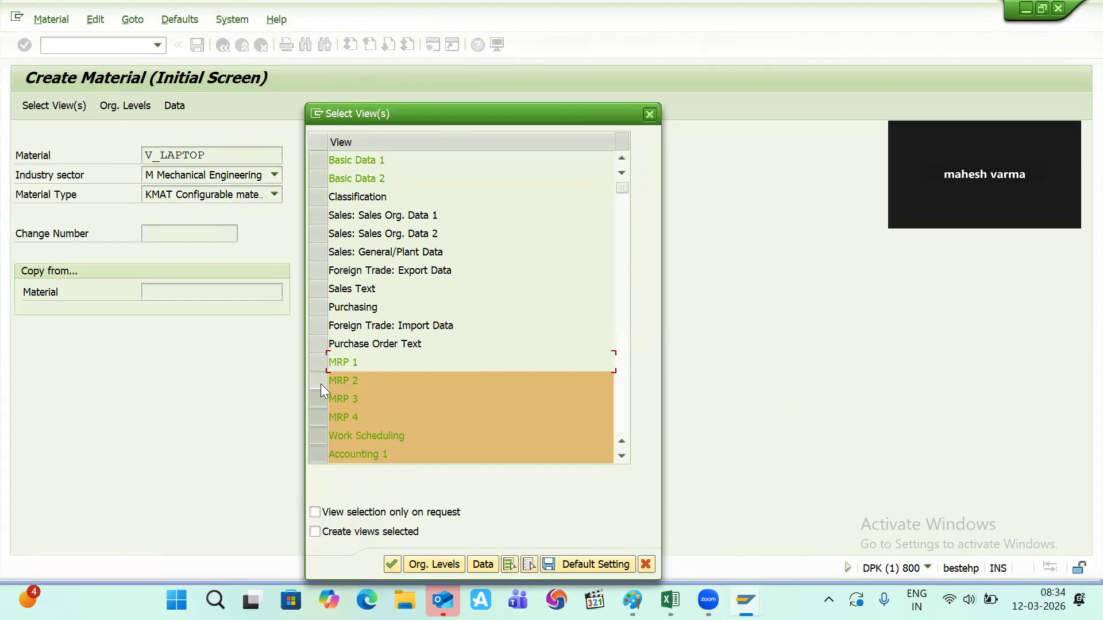
{"action": "left_click", "coordinate": [320, 380]}
{"action": "left_click", "coordinate": [322, 399]}
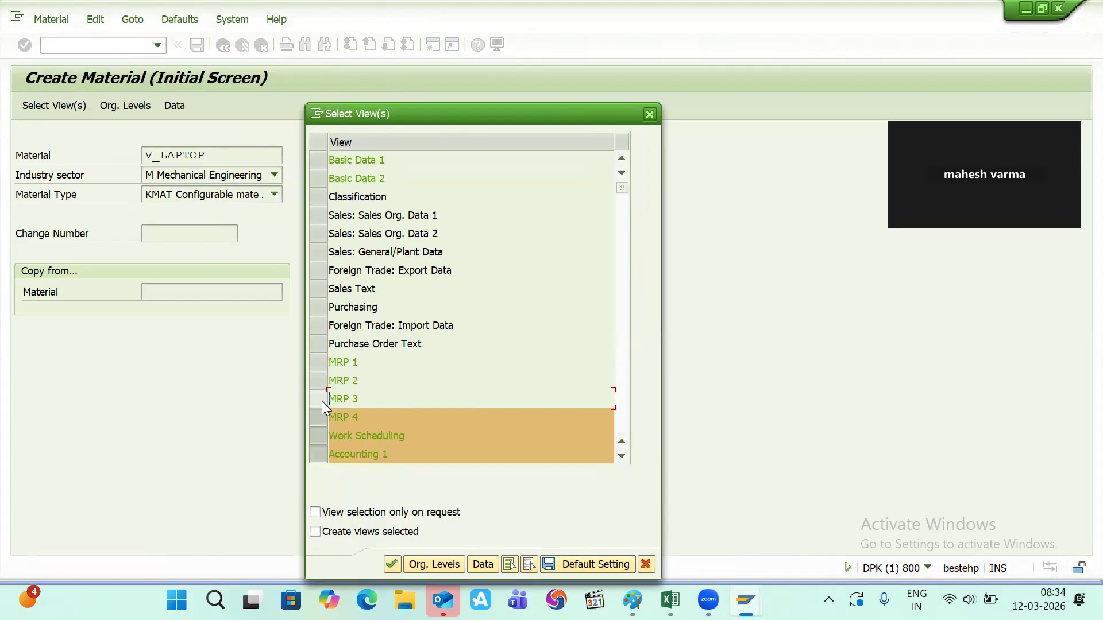
{"action": "left_click", "coordinate": [322, 417]}
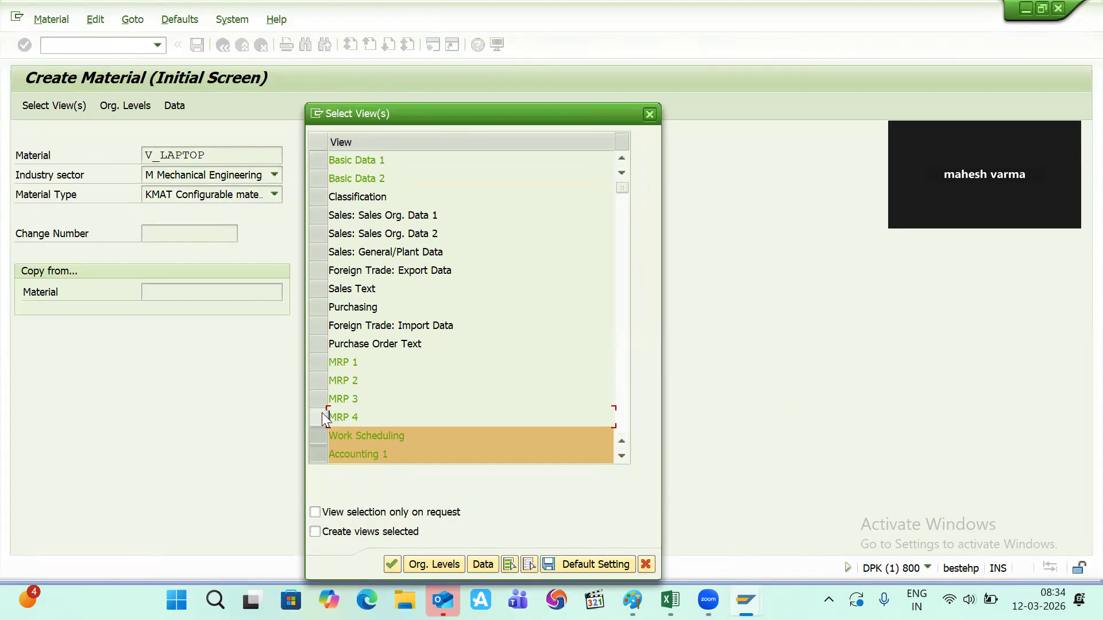
{"action": "left_click", "coordinate": [321, 436]}
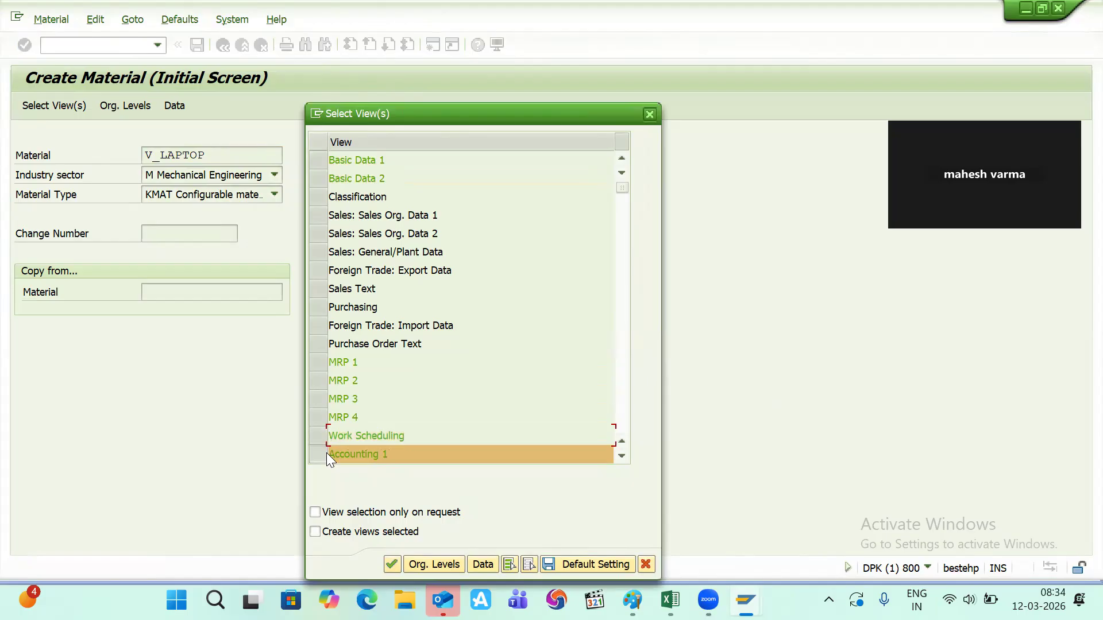
{"action": "left_click", "coordinate": [327, 453]}
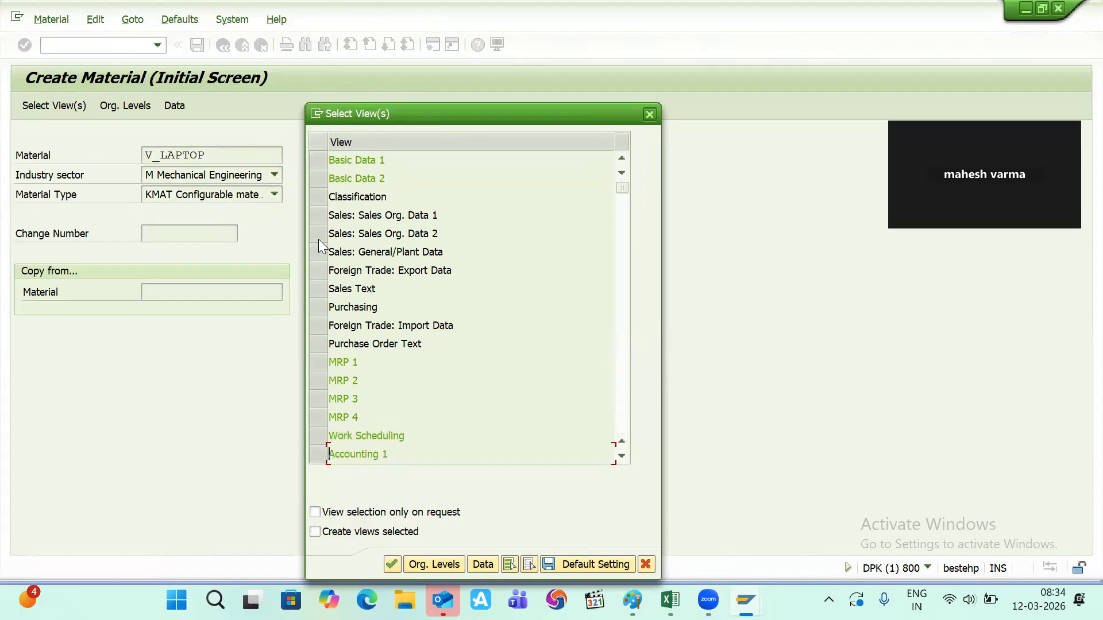
{"action": "left_click", "coordinate": [321, 212]}
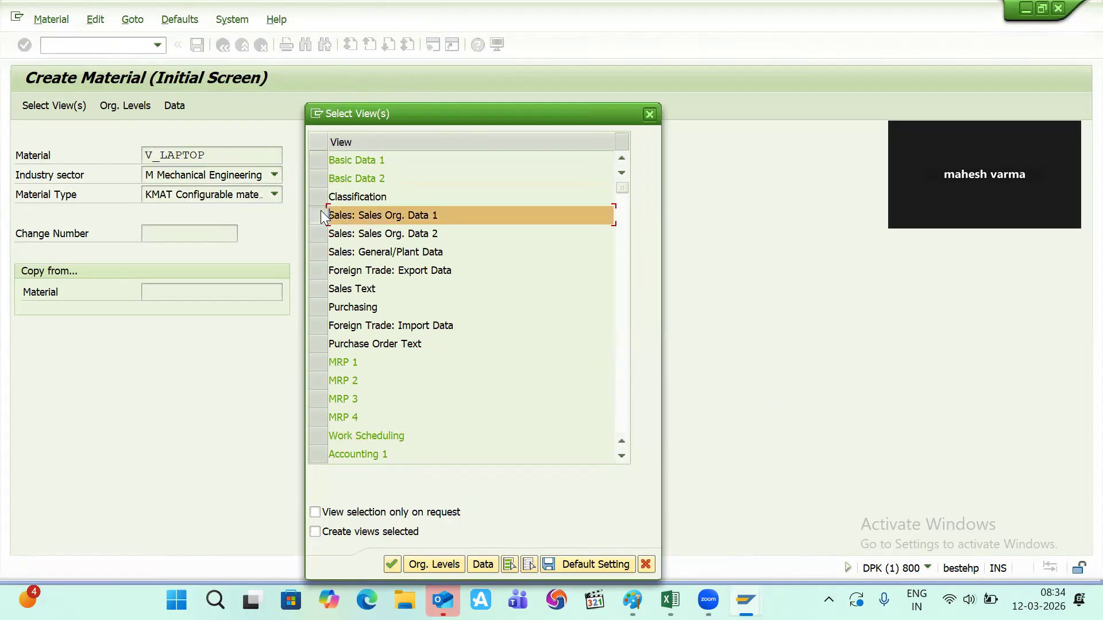
{"action": "left_click", "coordinate": [321, 227]}
{"action": "key", "text": "Return"}
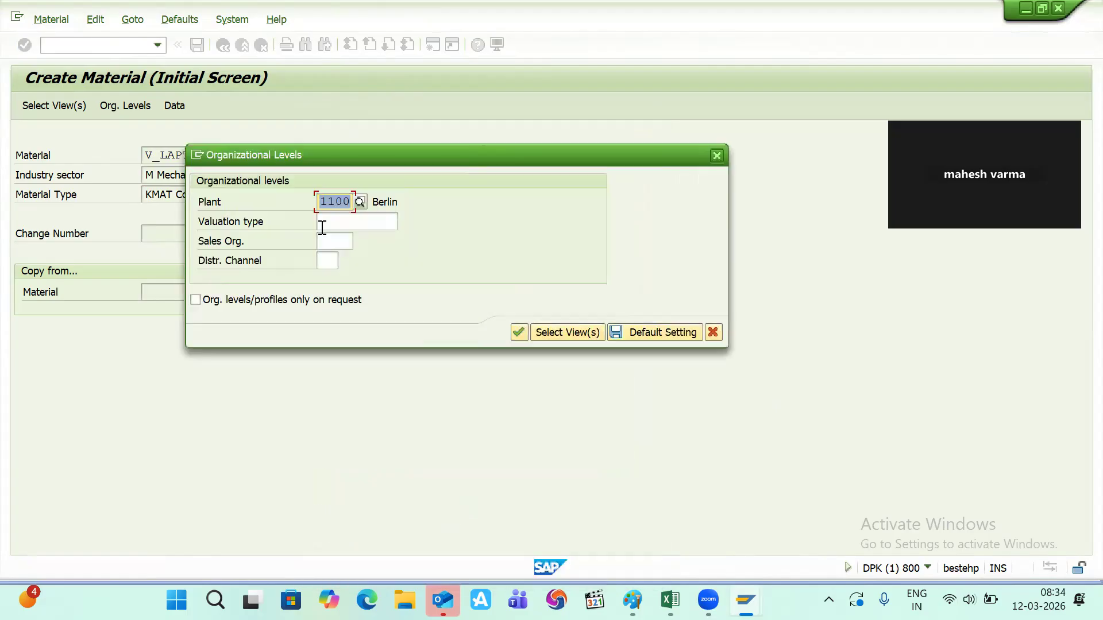
{"action": "key", "text": "Return"}
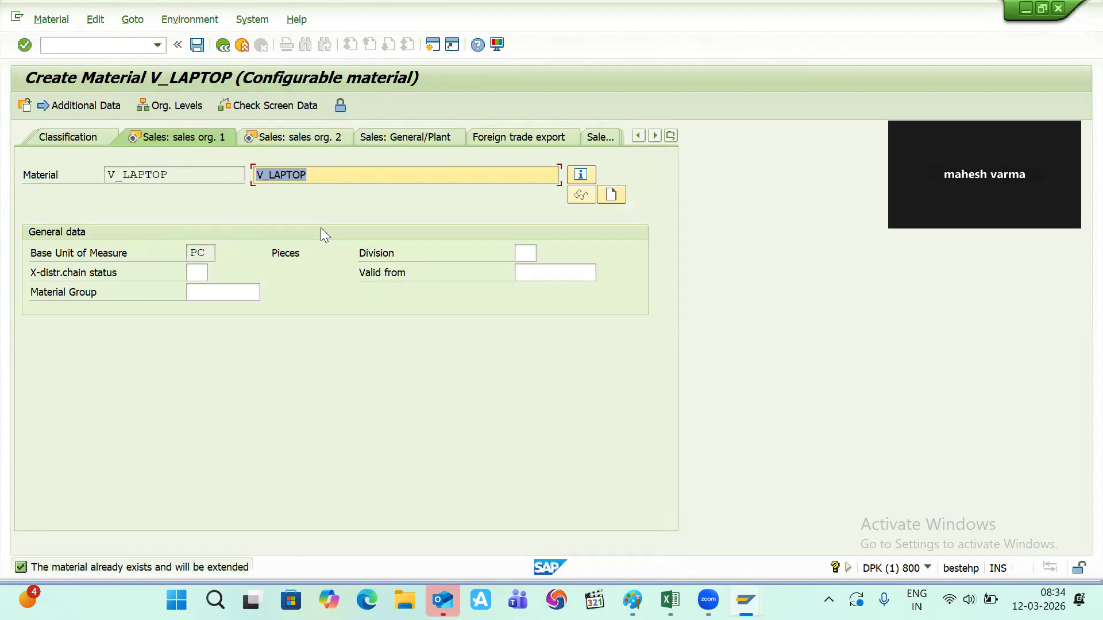
- Set the transportation group and loading group to 0001
{"action": "key", "text": "Return"}
{"action": "key", "text": "Return"}
{"action": "key", "text": "Return"}
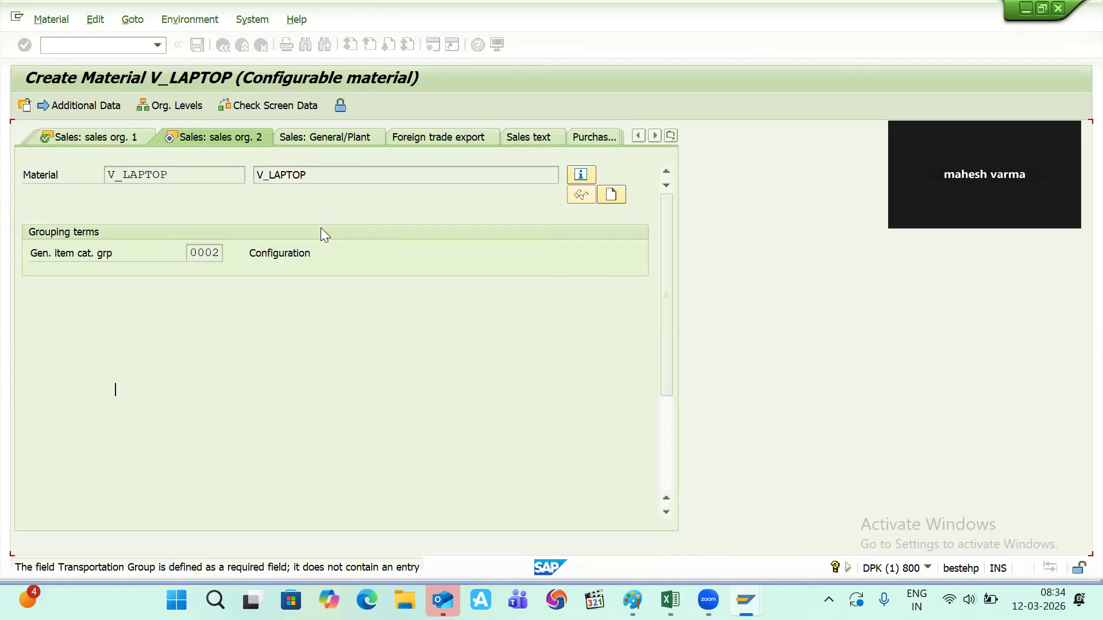
{"action": "type", "text": "0001"}
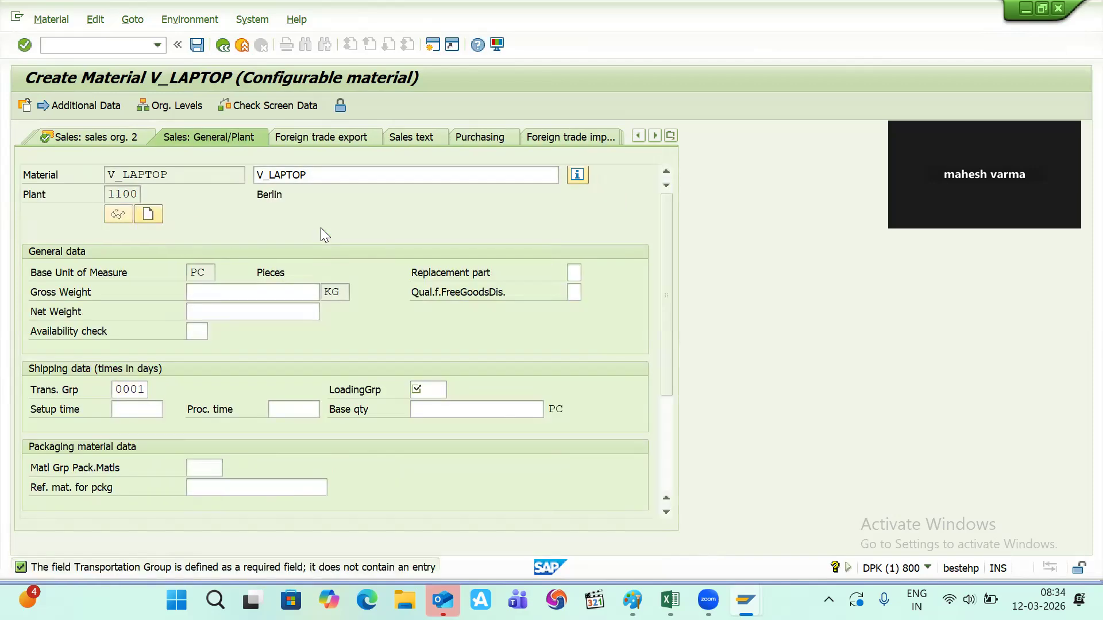
{"action": "key", "text": "Return"}
{"action": "type", "text": "0001"}
{"action": "key", "text": "Return"}
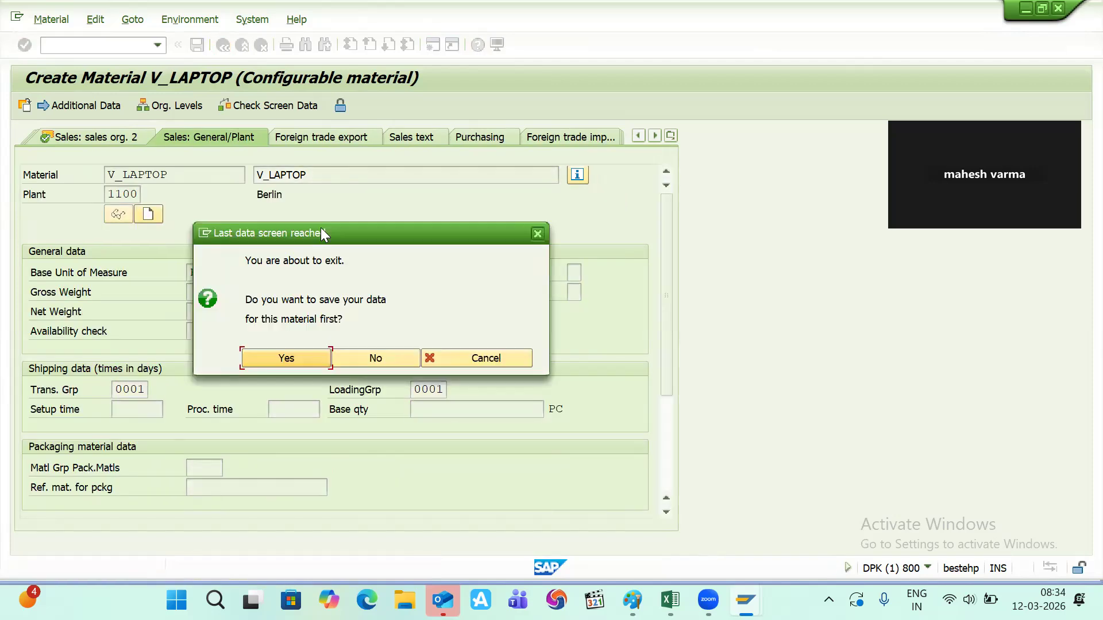
- Save the sales-view extension, copy V_LAPTOP from the M3800 message, and go to Excel
{"action": "key", "text": "Return"}
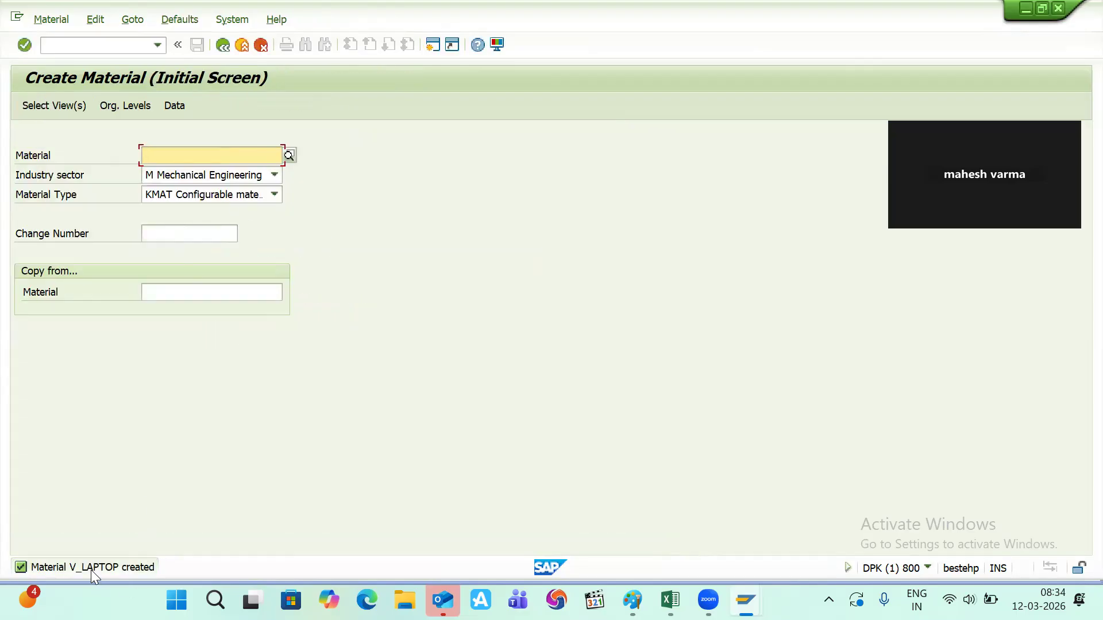
{"action": "double_click", "coordinate": [90, 570]}
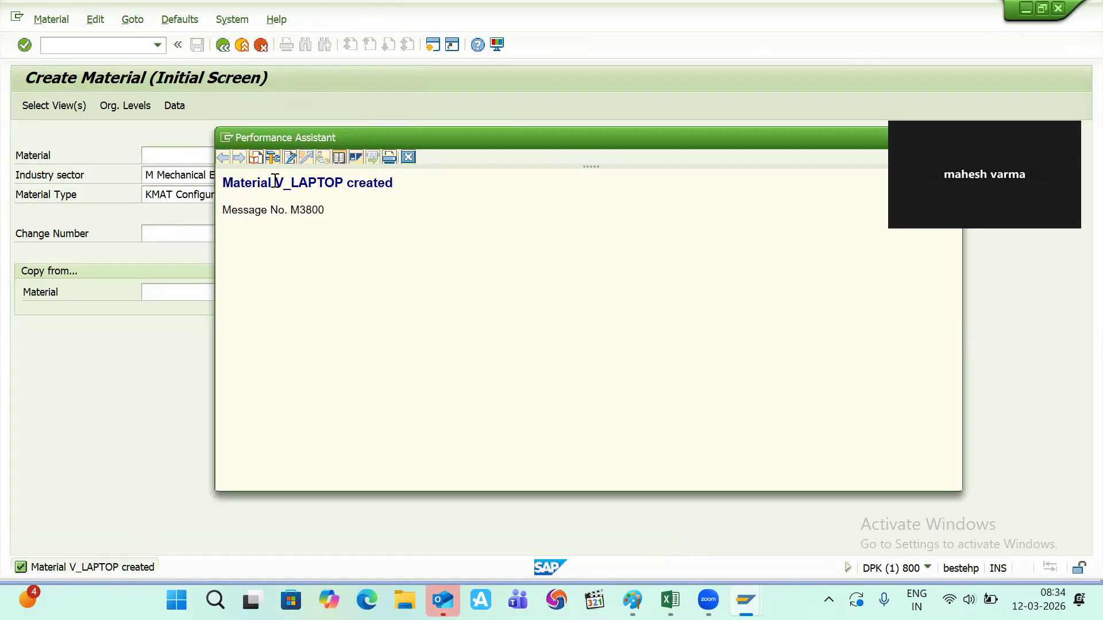
{"action": "double_click", "coordinate": [275, 183]}
{"action": "key", "text": "ctrl+c"}
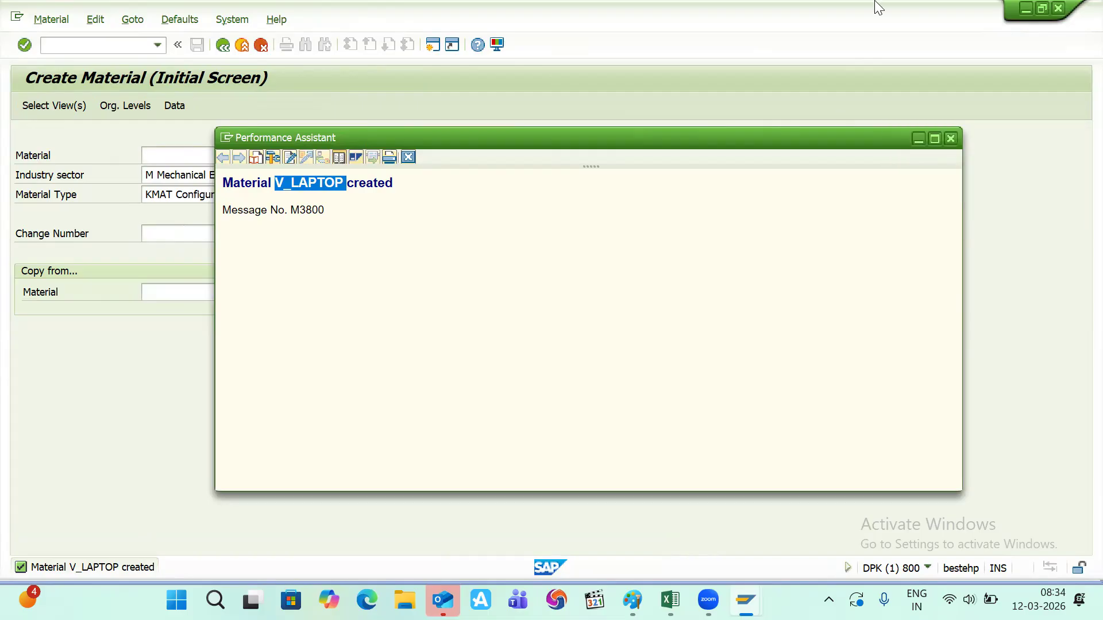
{"action": "left_click", "coordinate": [951, 140]}
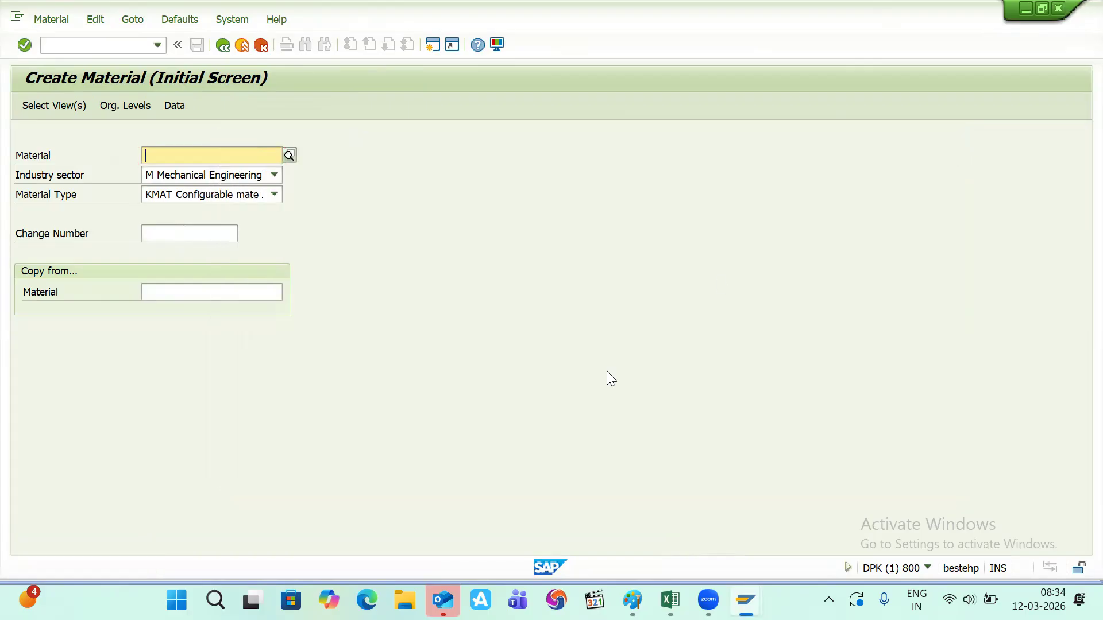
{"action": "key", "text": "alt+Tab"}
{"action": "key", "text": "alt+Tab"}
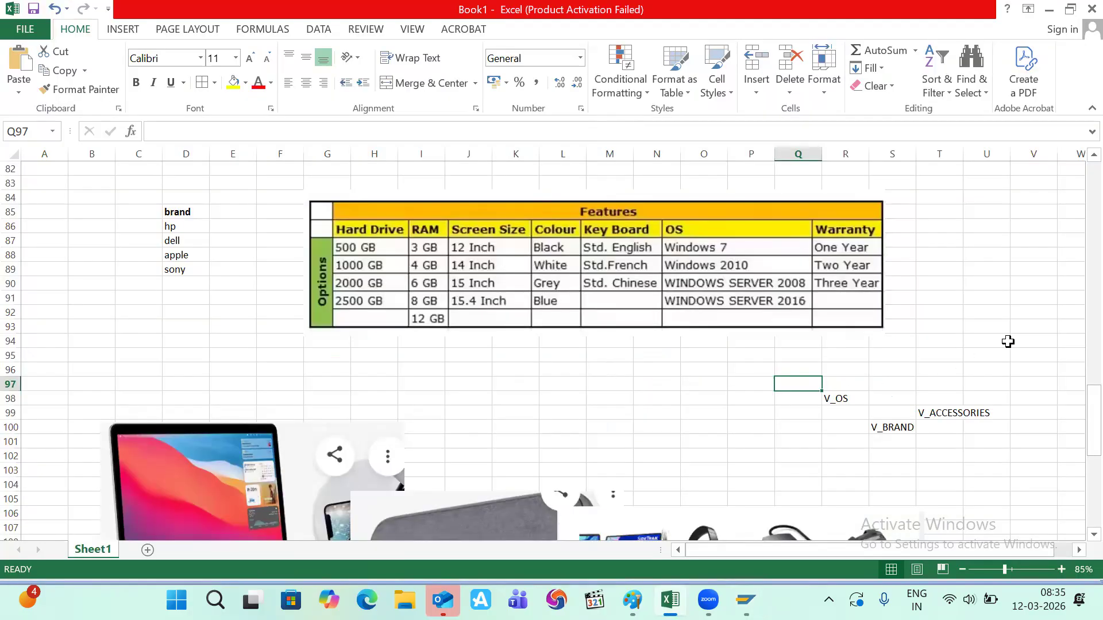
- Paste V_LAPTOP into Excel cell V94 and return to SAP
{"action": "left_click", "coordinate": [1012, 341]}
{"action": "key", "text": "ctrl+v"}
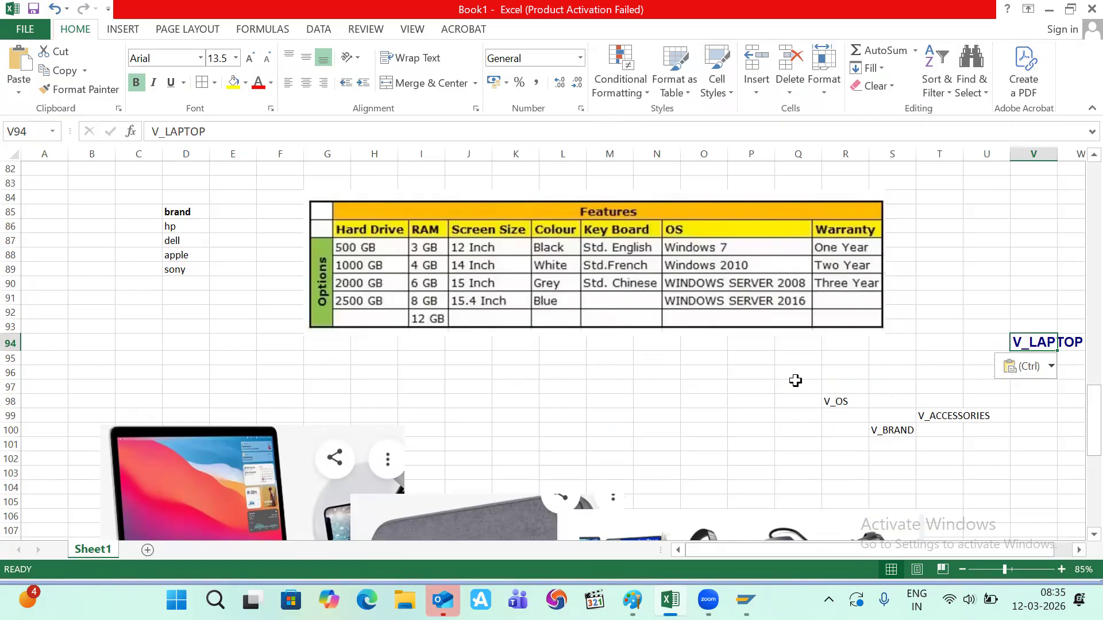
{"action": "key", "text": "alt+Tab"}
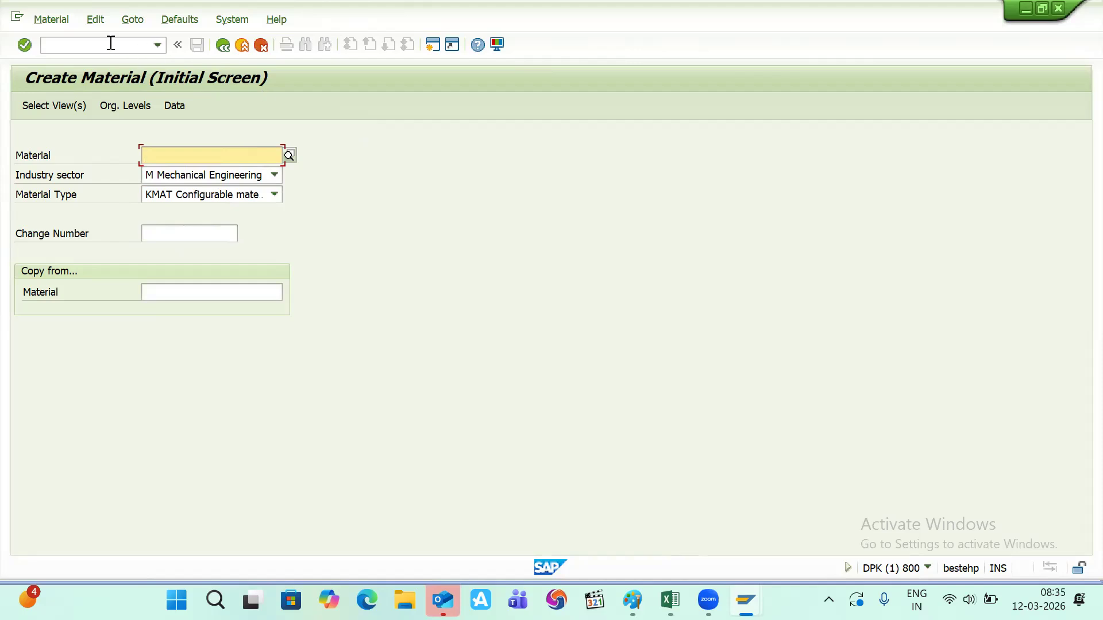
- Open CT04, then switch to the /NCL01 class maintenance transaction
{"action": "left_click", "coordinate": [111, 43]}
{"action": "type", "text": "/NCT04"}
{"action": "key", "text": "Return"}
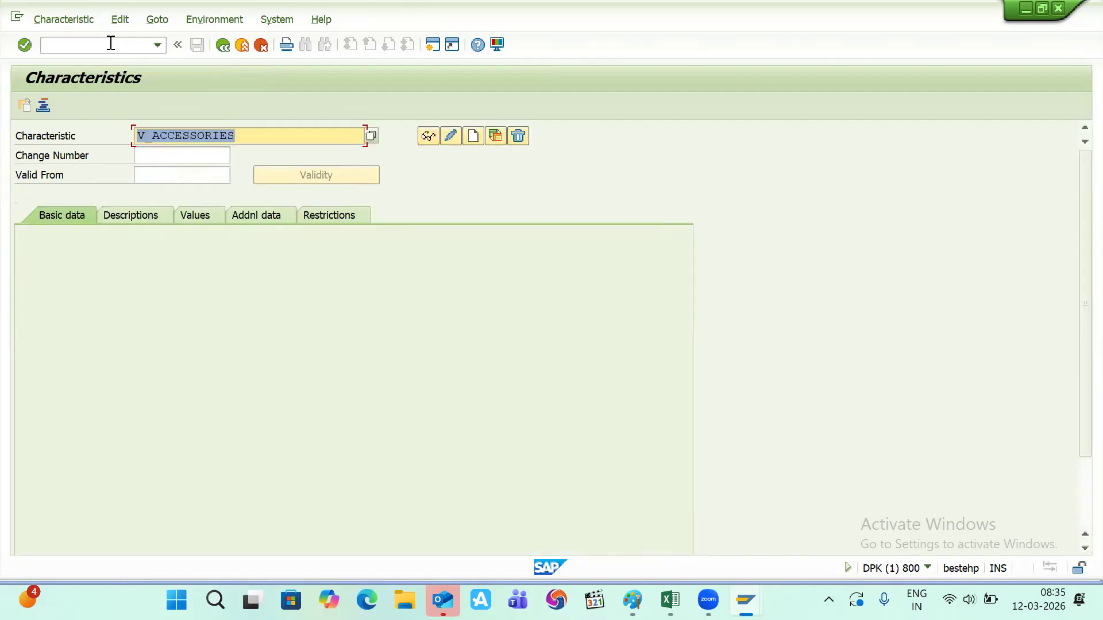
{"action": "left_click", "coordinate": [111, 43]}
{"action": "type", "text": "/"}
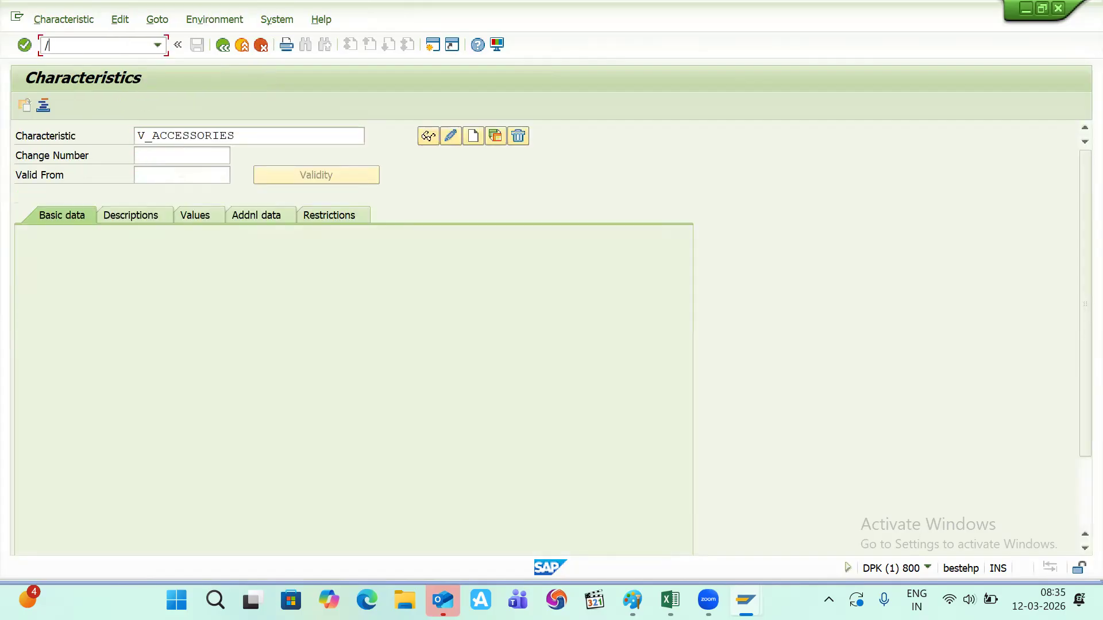
{"action": "type", "text": "NCL01"}
{"action": "key", "text": "Return"}
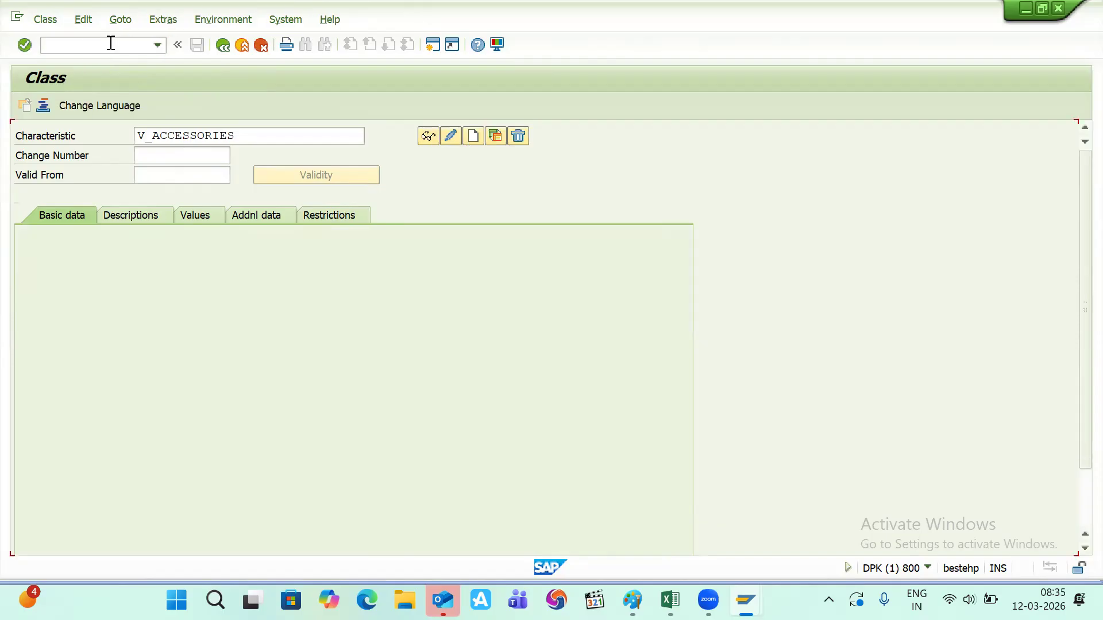
- Create class V_CLASS with class type 300
{"action": "type", "text": "V"}
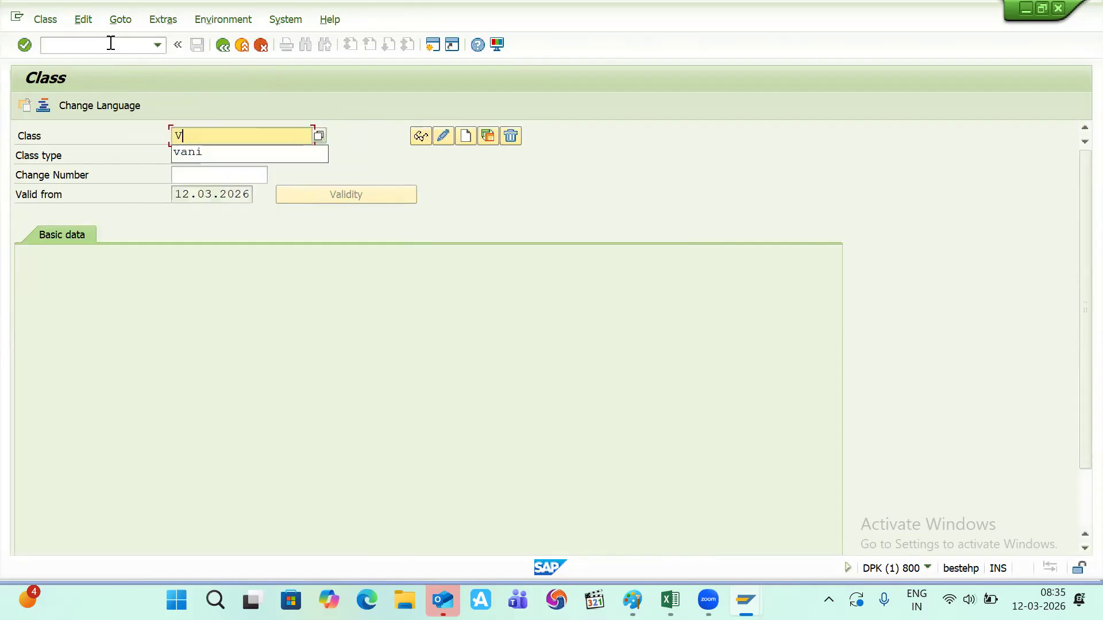
{"action": "type", "text": "_CLASS"}
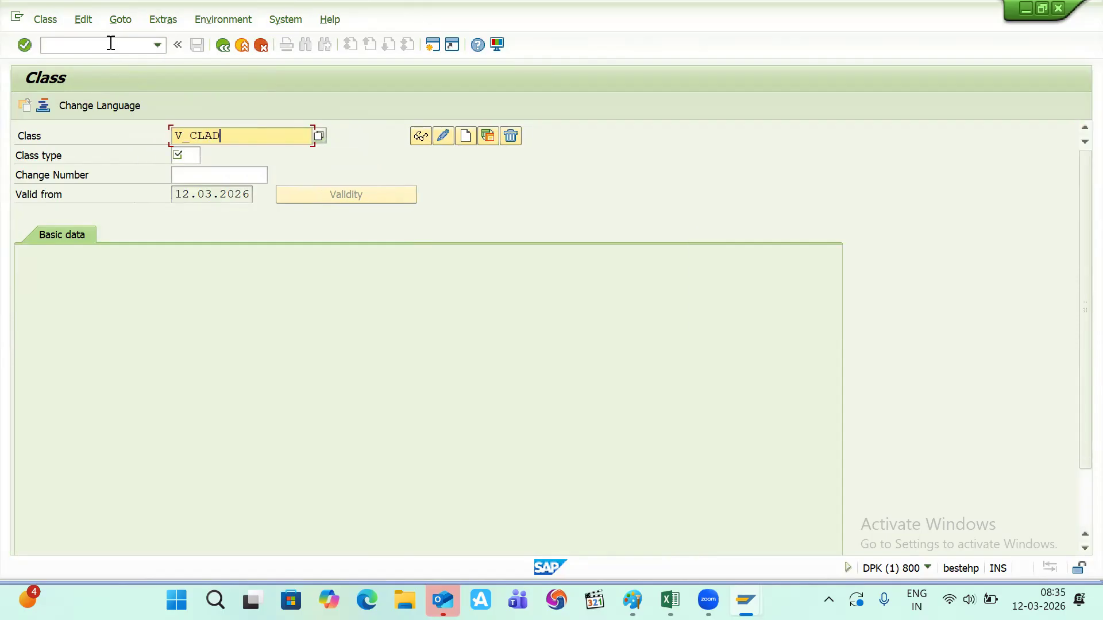
{"action": "key", "text": "BackSpace"}
{"action": "key", "text": "BackSpace"}
{"action": "type", "text": "SS"}
{"action": "key", "text": "Return"}
{"action": "key", "text": "Tab"}
{"action": "key", "text": "Tab"}
{"action": "key", "text": "Tab"}
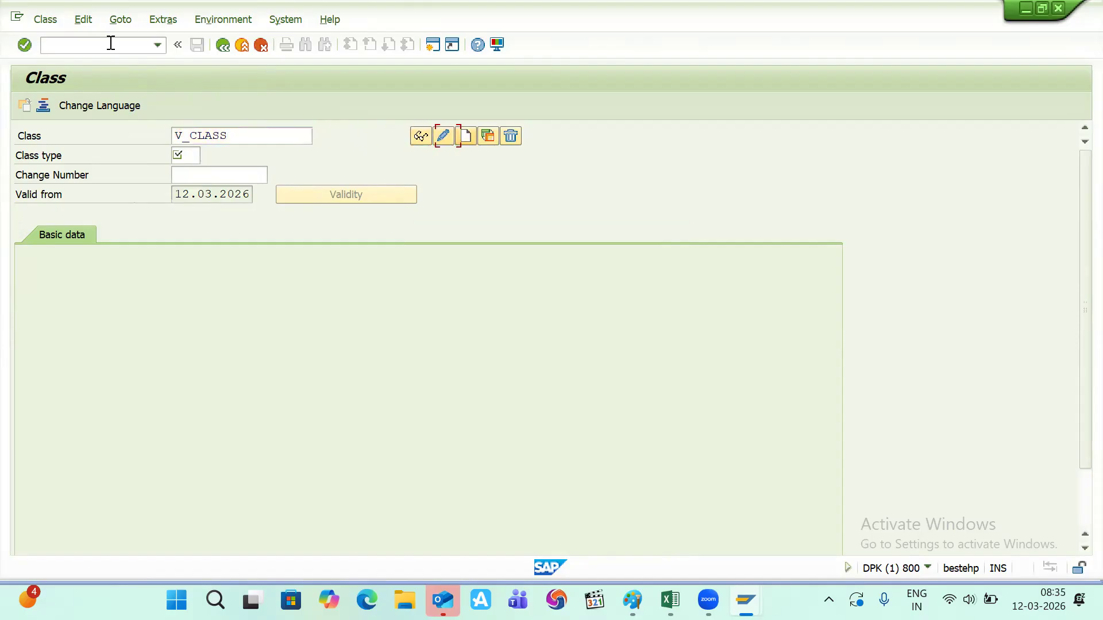
{"action": "key", "text": "Return"}
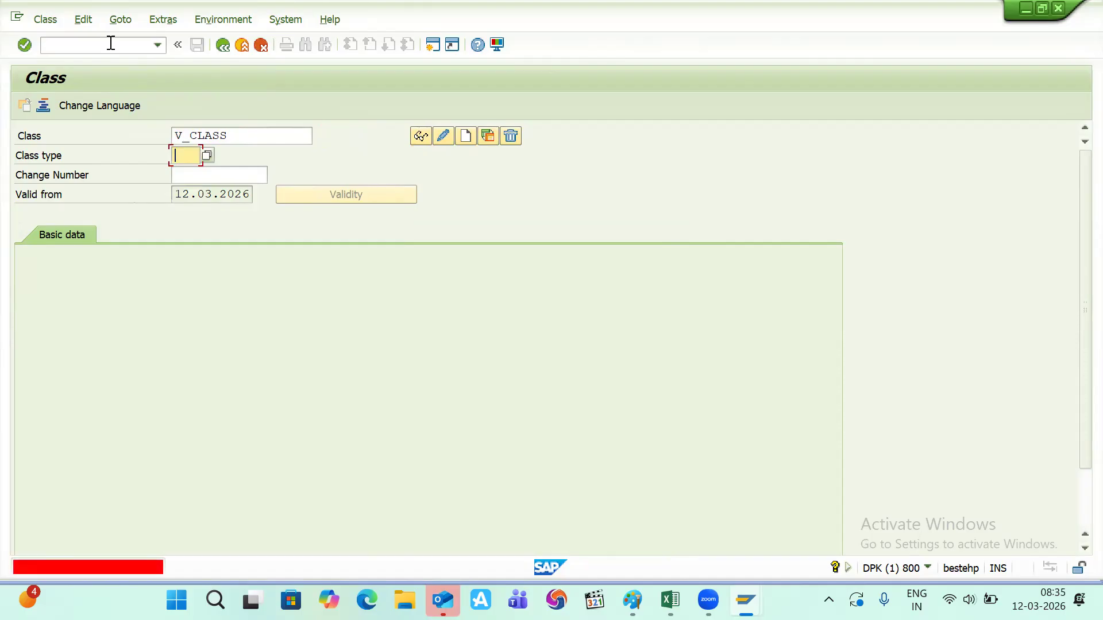
{"action": "type", "text": "300"}
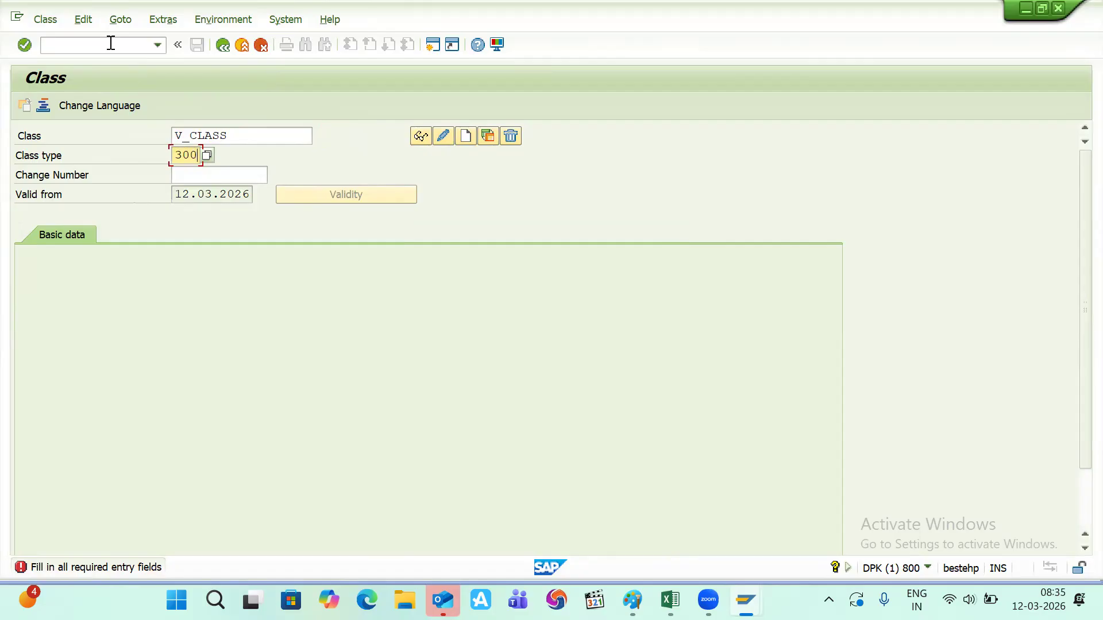
{"action": "key", "text": "Return"}
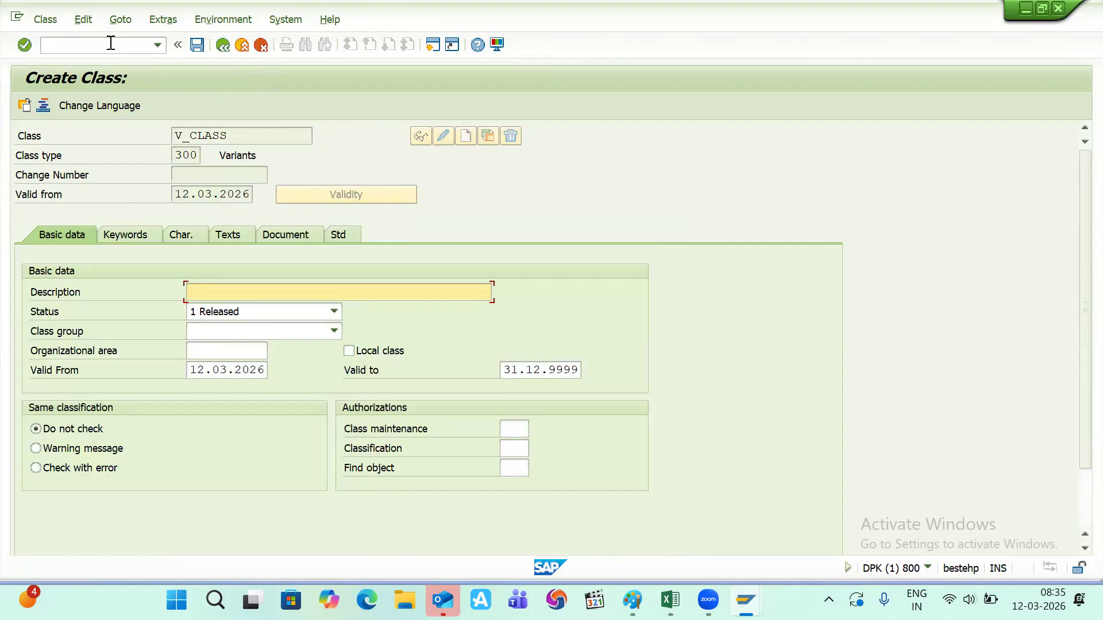
- Describe the class as CLASS and add V_OS, copied from Excel, as first characteristic
{"action": "type", "text": "CLASS"}
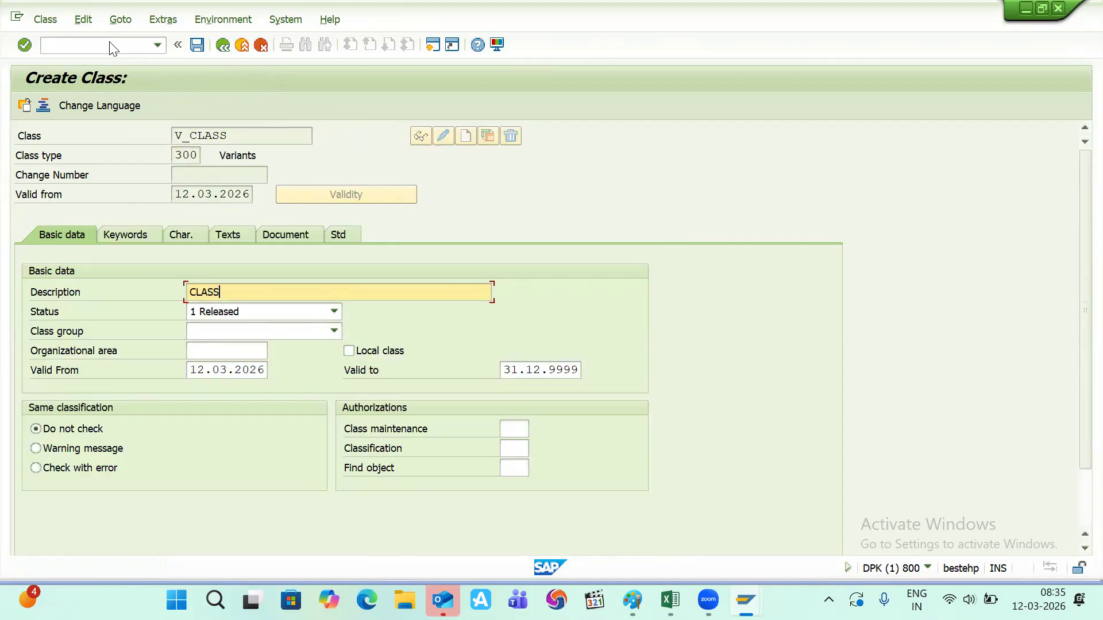
{"action": "key", "text": "shift+Home"}
{"action": "left_click", "coordinate": [180, 238]}
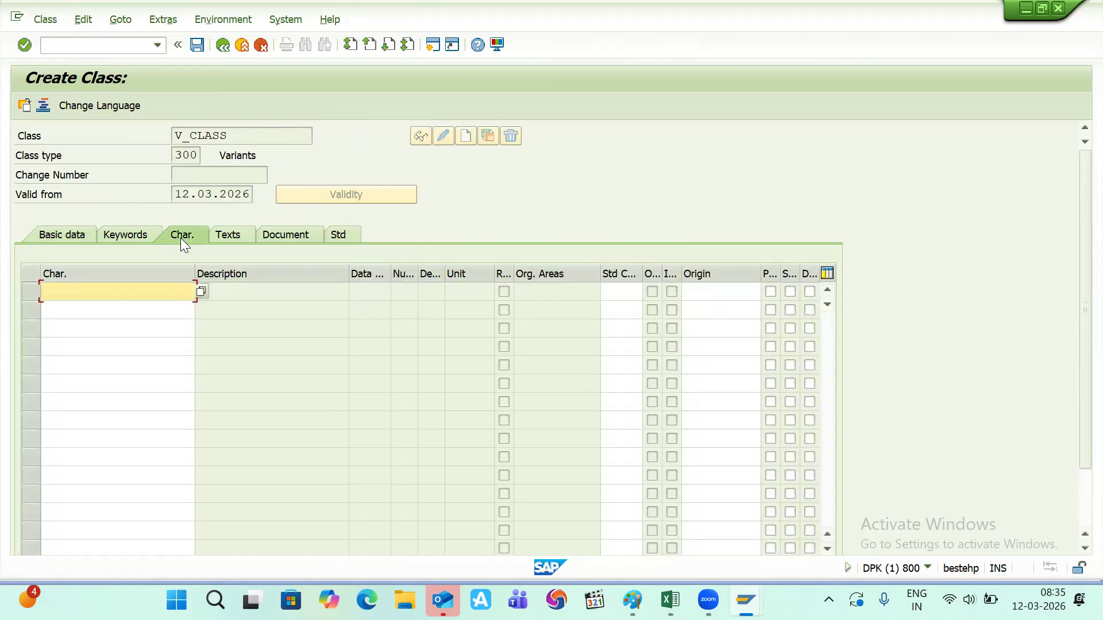
{"action": "key", "text": "alt+Tab"}
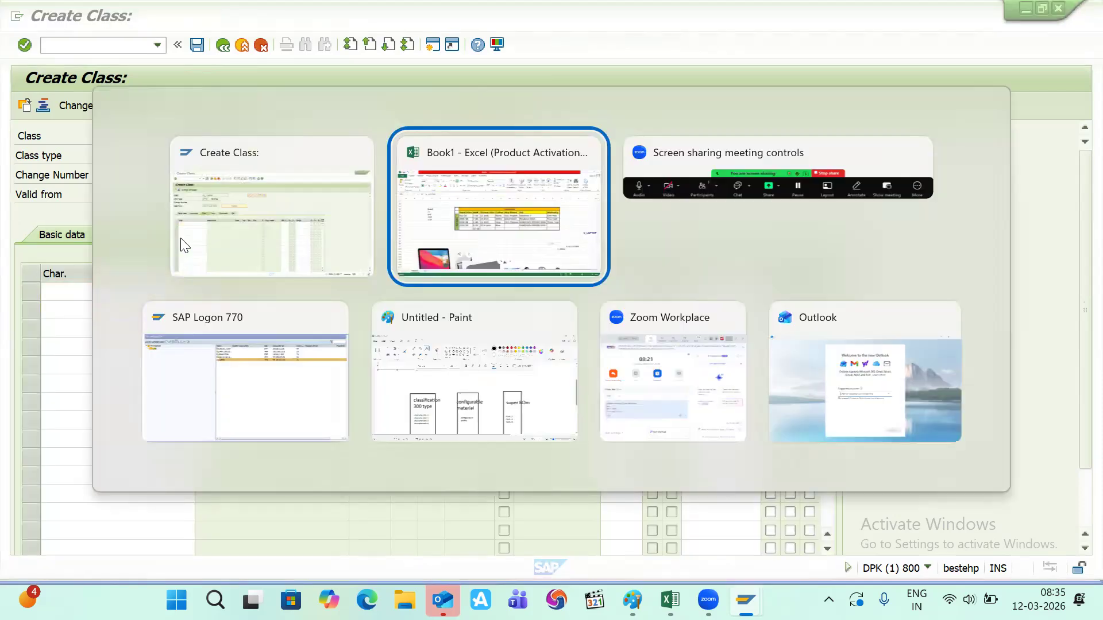
{"action": "left_click", "coordinate": [856, 403]}
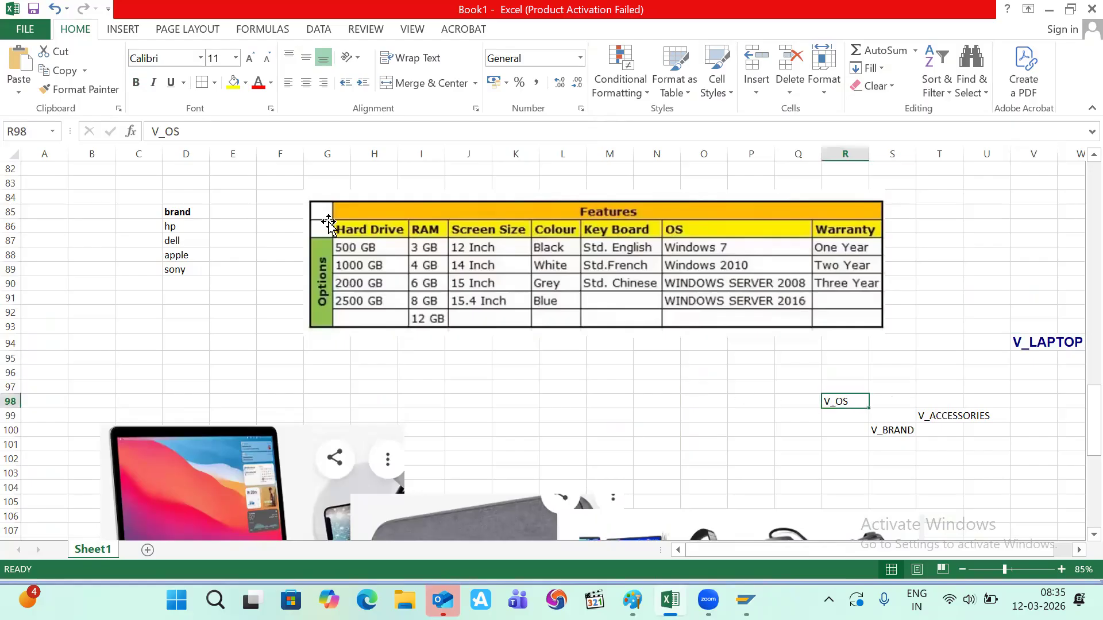
{"action": "left_click_drag", "start_coordinate": [193, 132], "coordinate": [144, 138]}
{"action": "key", "text": "ctrl+c"}
{"action": "key", "text": "alt+Tab"}
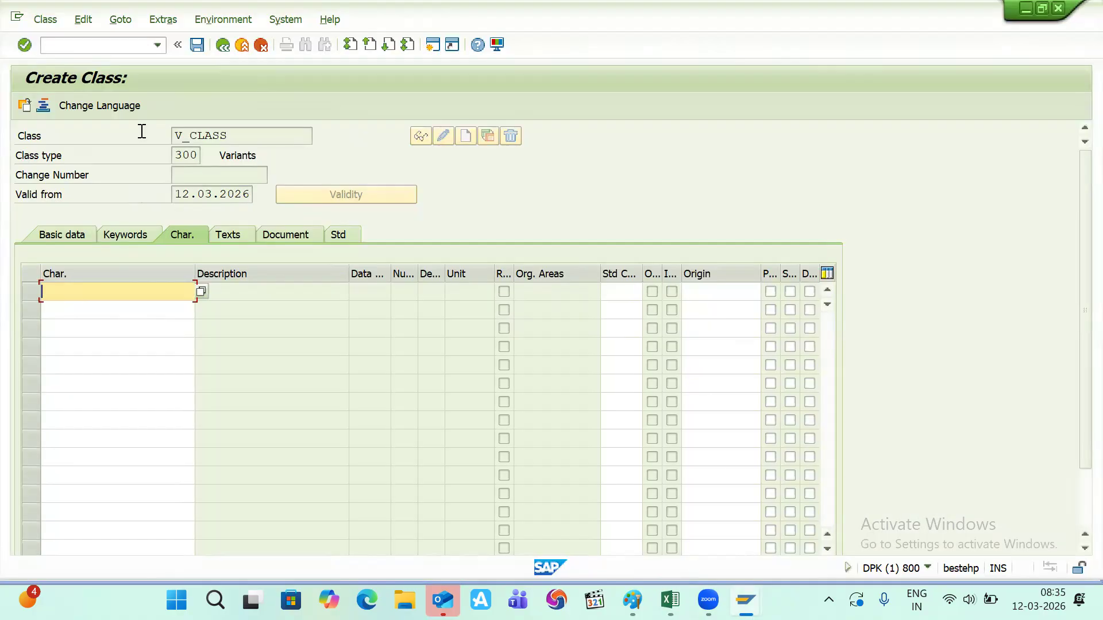
{"action": "key", "text": "ctrl+v"}
{"action": "key", "text": "Return"}
- Add V_BRAND, copied from Excel cell S100, as the second characteristic
{"action": "key", "text": "alt+Tab"}
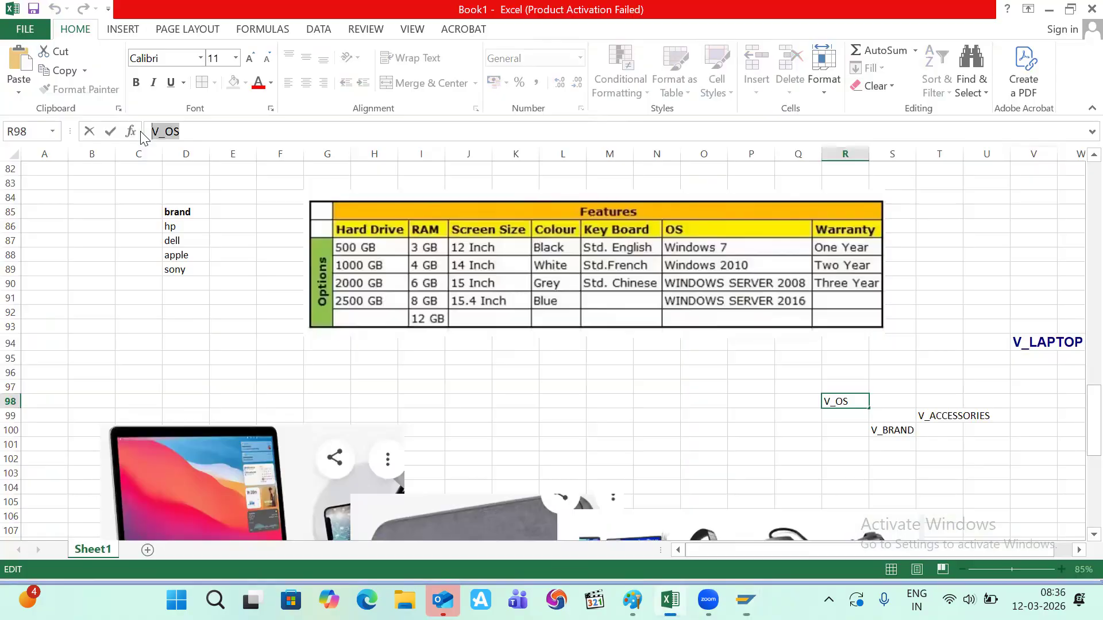
{"action": "left_click", "coordinate": [892, 429]}
{"action": "key", "text": "ctrl+c"}
{"action": "key", "text": "alt+Tab"}
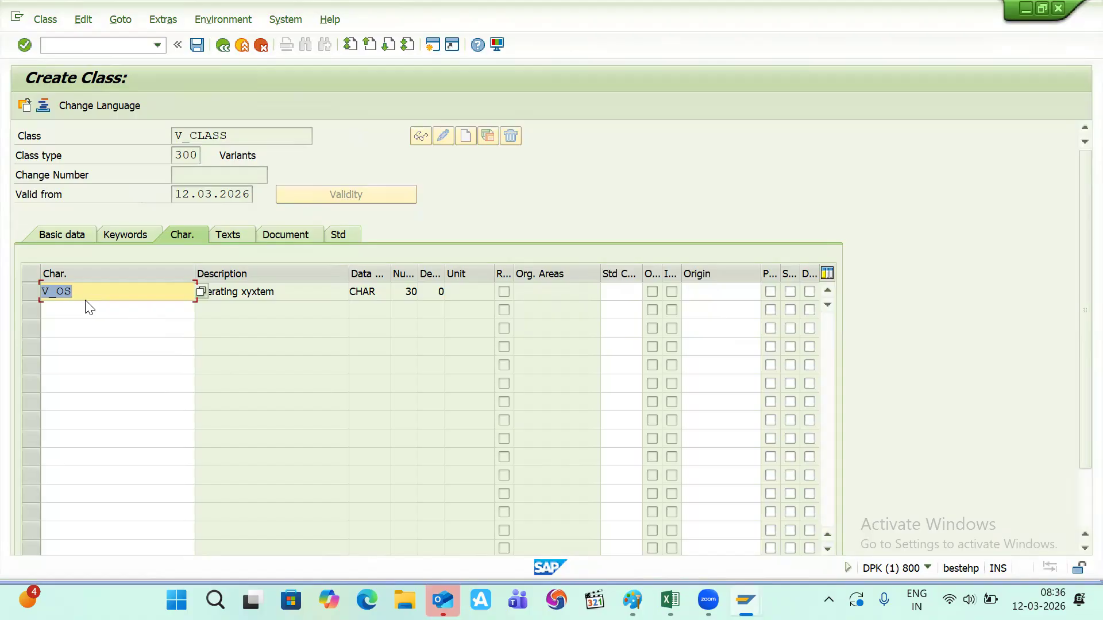
{"action": "left_click", "coordinate": [68, 311]}
{"action": "key", "text": "ctrl+v"}
{"action": "key", "text": "Return"}
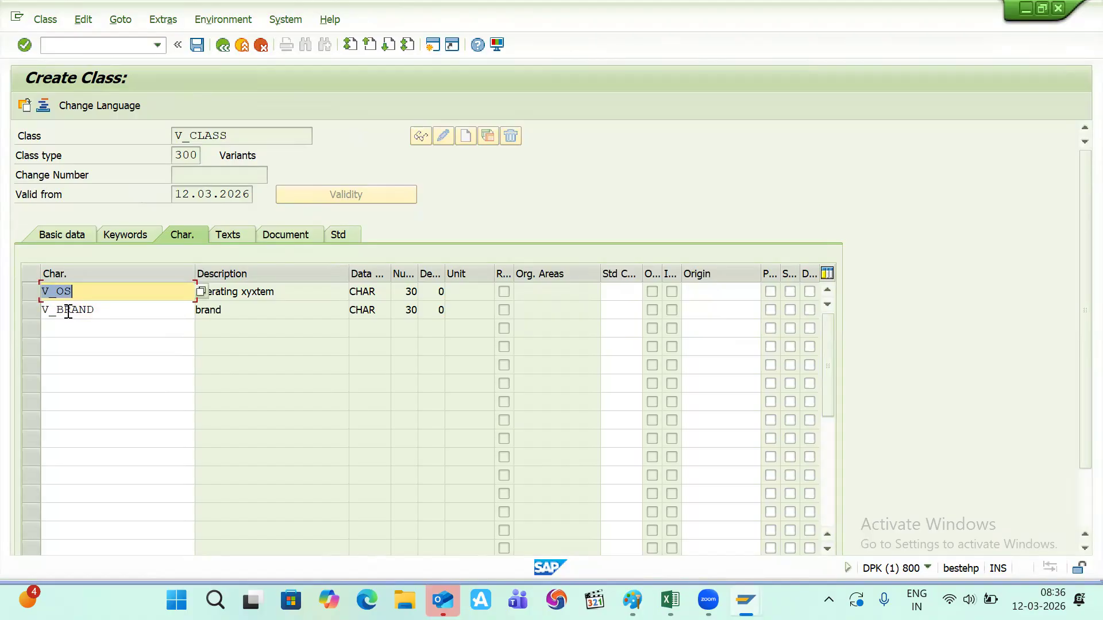
- Add V_ACCESSORIES from Excel cell T99 as the third characteristic and save the class
{"action": "key", "text": "alt+Tab"}
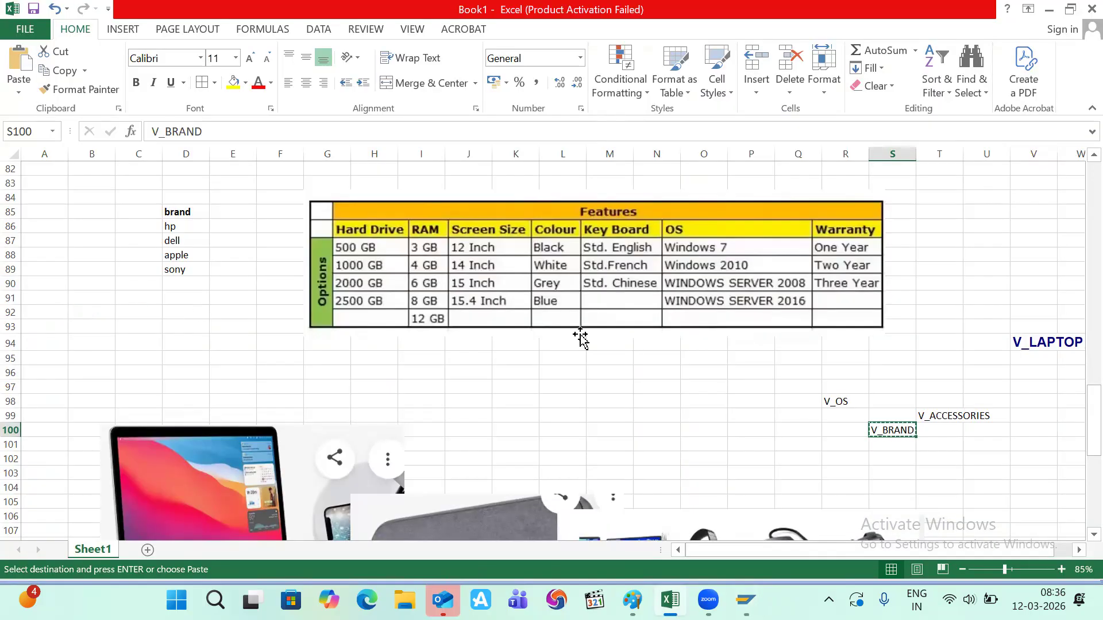
{"action": "left_click", "coordinate": [946, 417]}
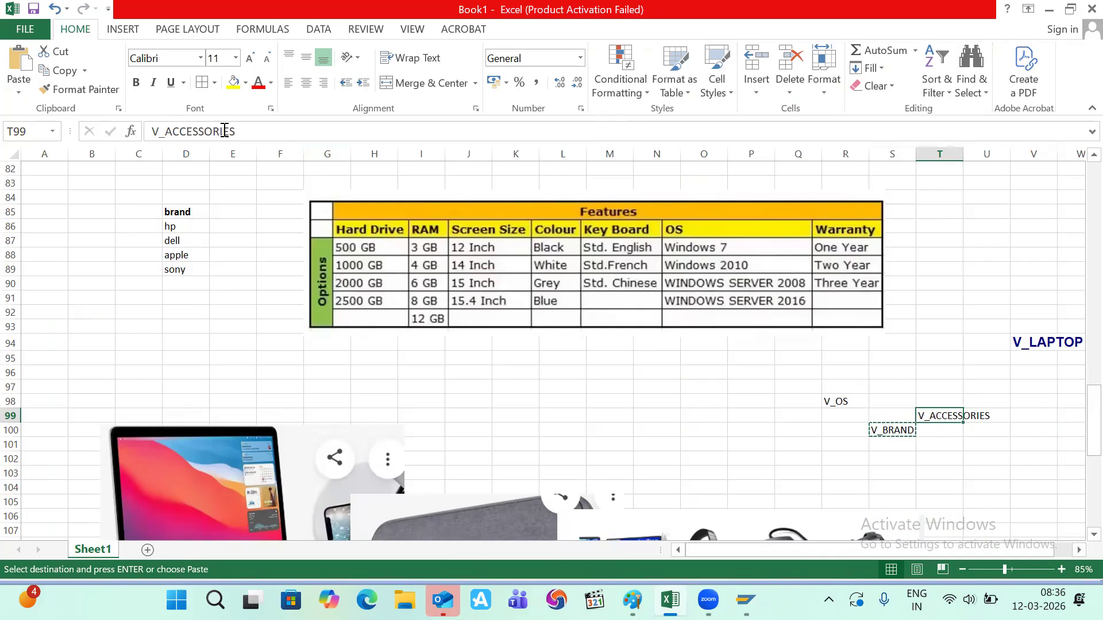
{"action": "left_click_drag", "start_coordinate": [240, 136], "coordinate": [142, 134]}
{"action": "key", "text": "ctrl+c"}
{"action": "key", "text": "alt+Tab"}
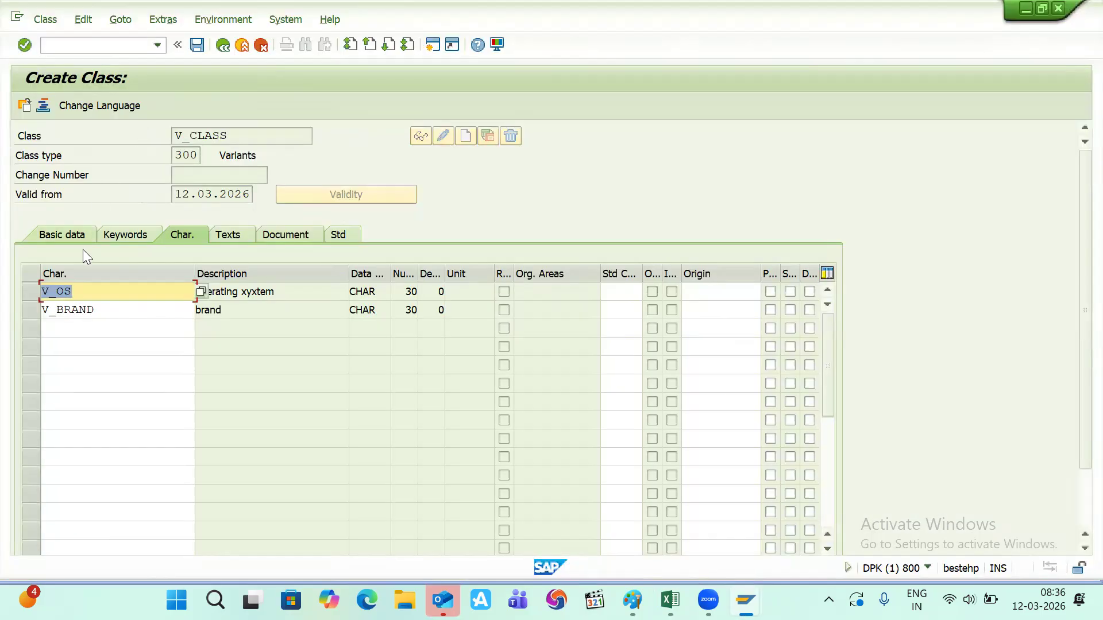
{"action": "left_click", "coordinate": [67, 330]}
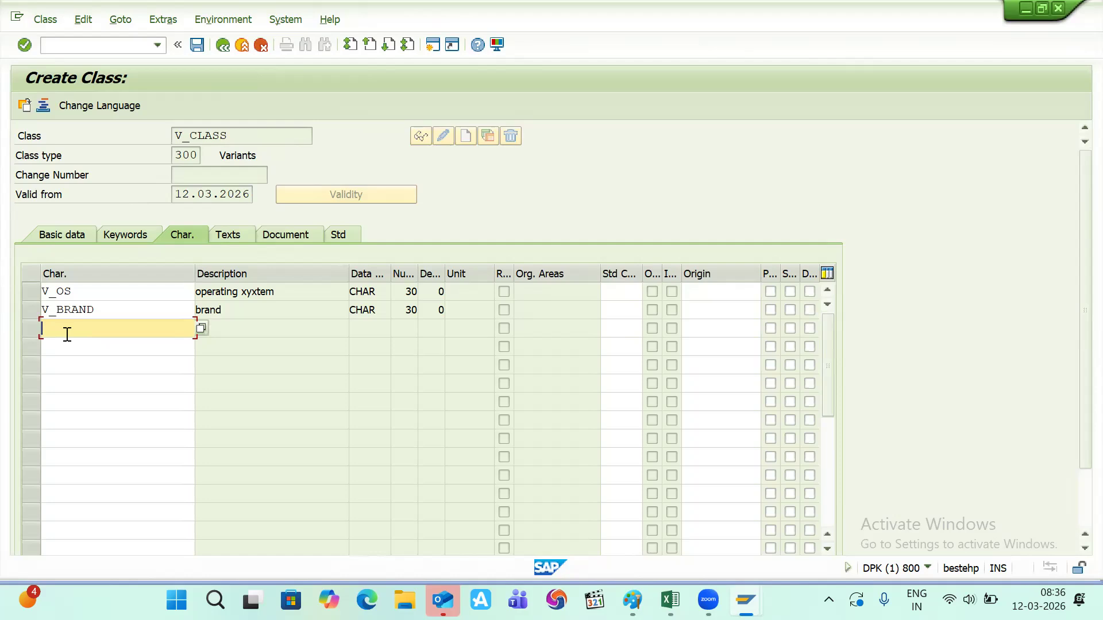
{"action": "key", "text": "ctrl+v"}
{"action": "key", "text": "Return"}
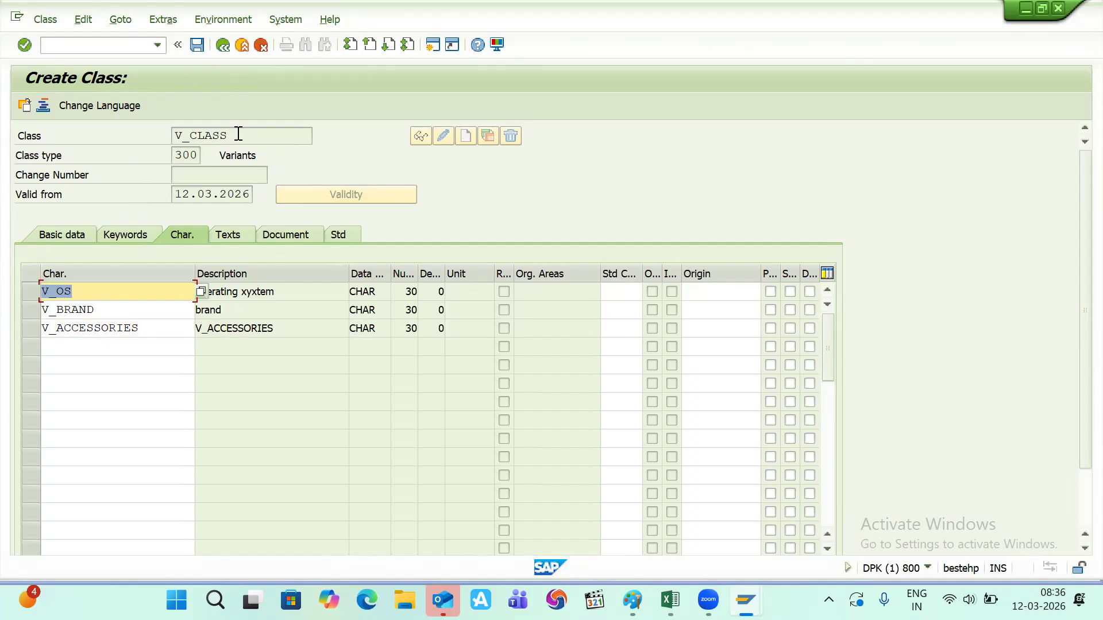
{"action": "left_click_drag", "start_coordinate": [238, 134], "coordinate": [166, 134]}
{"action": "left_click", "coordinate": [166, 134]}
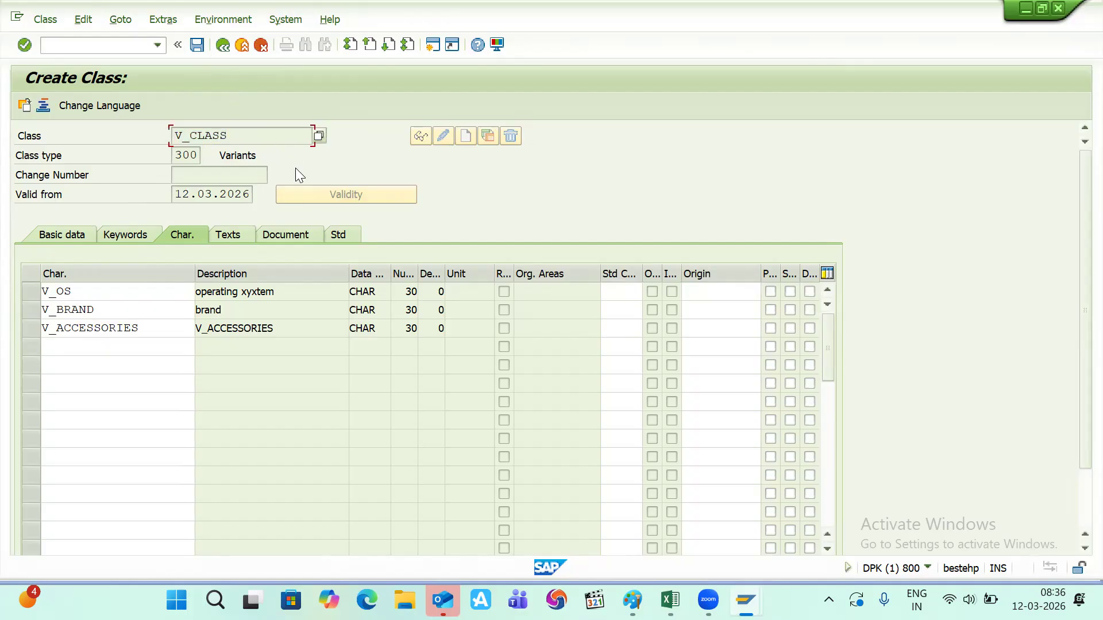
{"action": "left_click", "coordinate": [197, 45]}
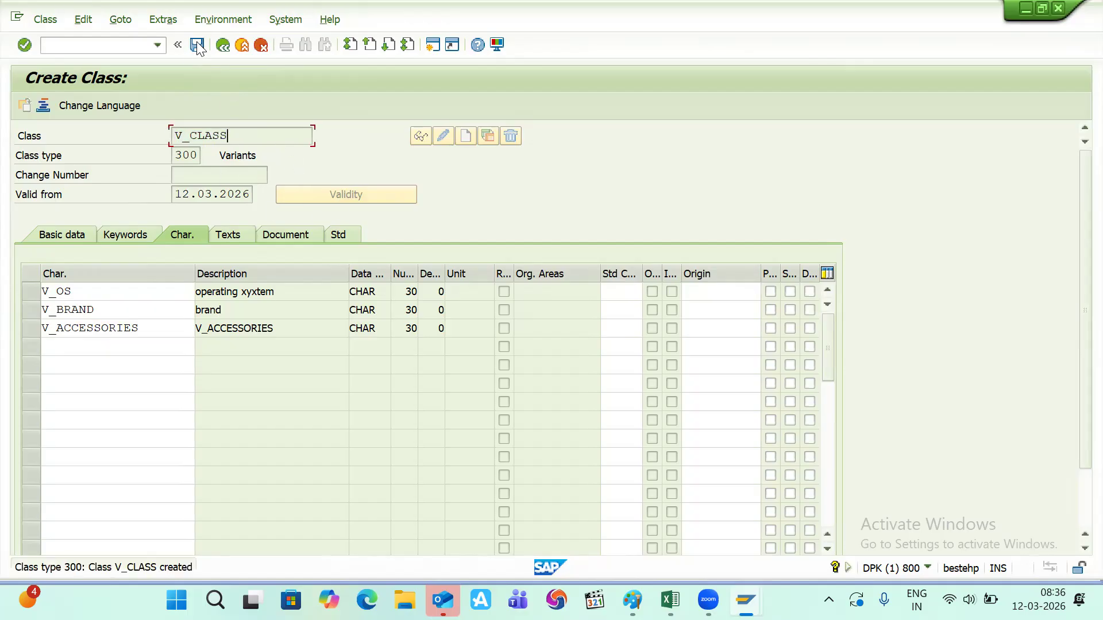
- Open V_LAPTOP in /NMM02 for plant 1100, enter class V_CLASS on Classification, and save
{"action": "left_click", "coordinate": [108, 43]}
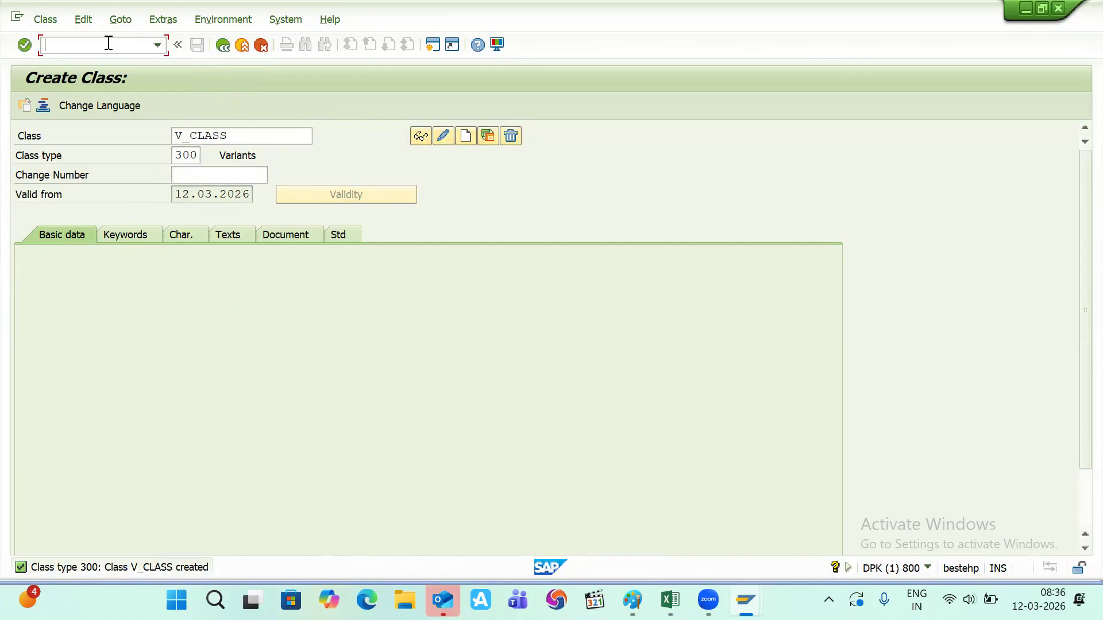
{"action": "type", "text": "/NMM02"}
{"action": "key", "text": "Return"}
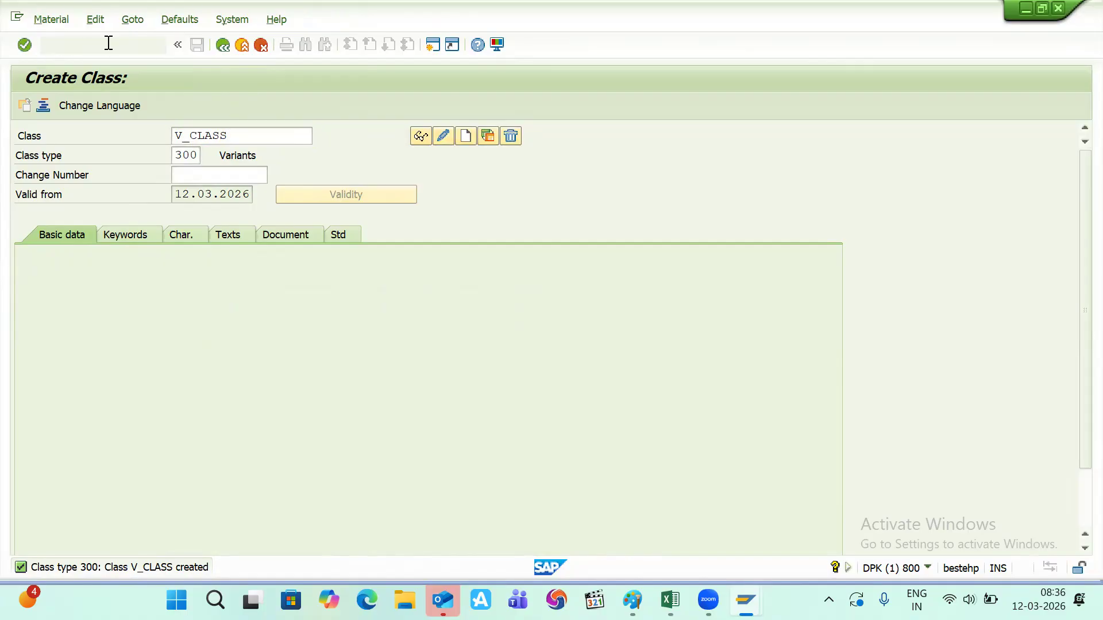
{"action": "key", "text": "Return"}
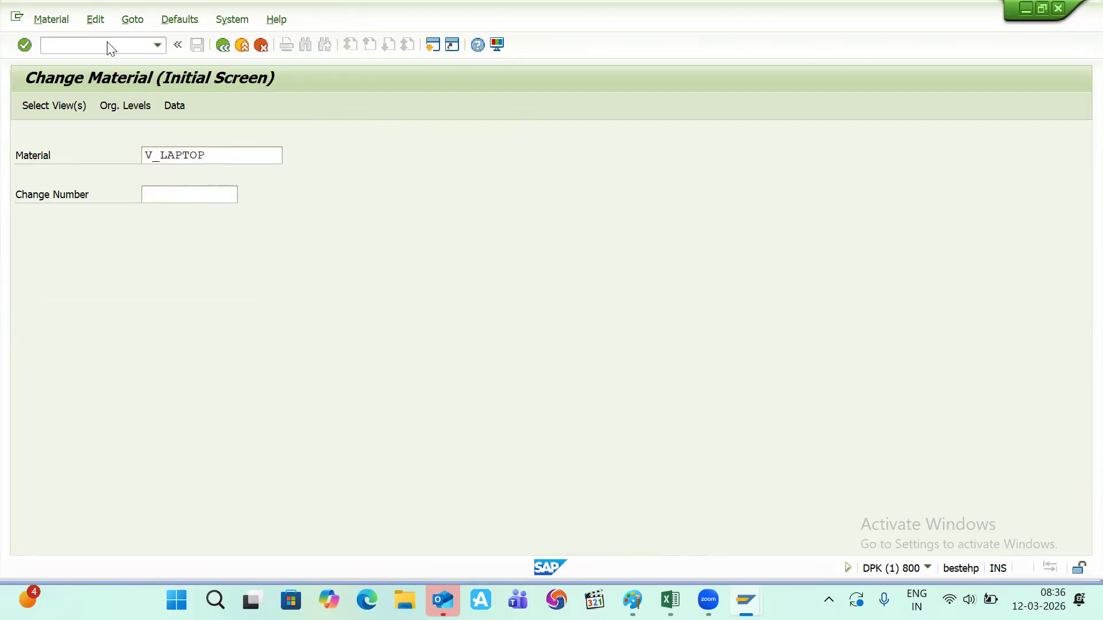
{"action": "key", "text": "Return"}
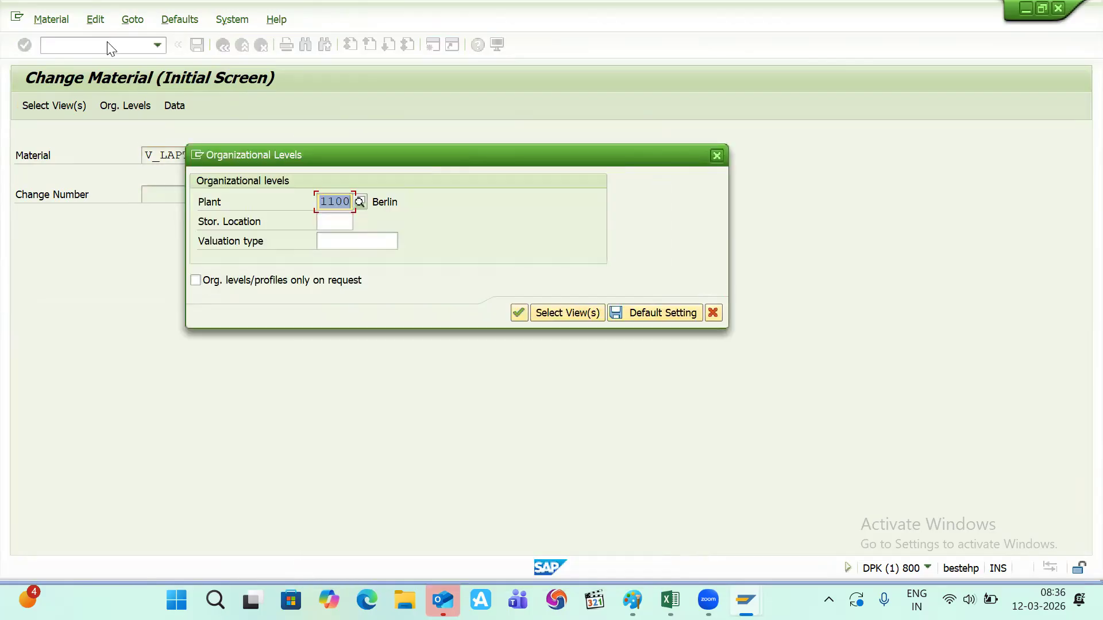
{"action": "key", "text": "Return"}
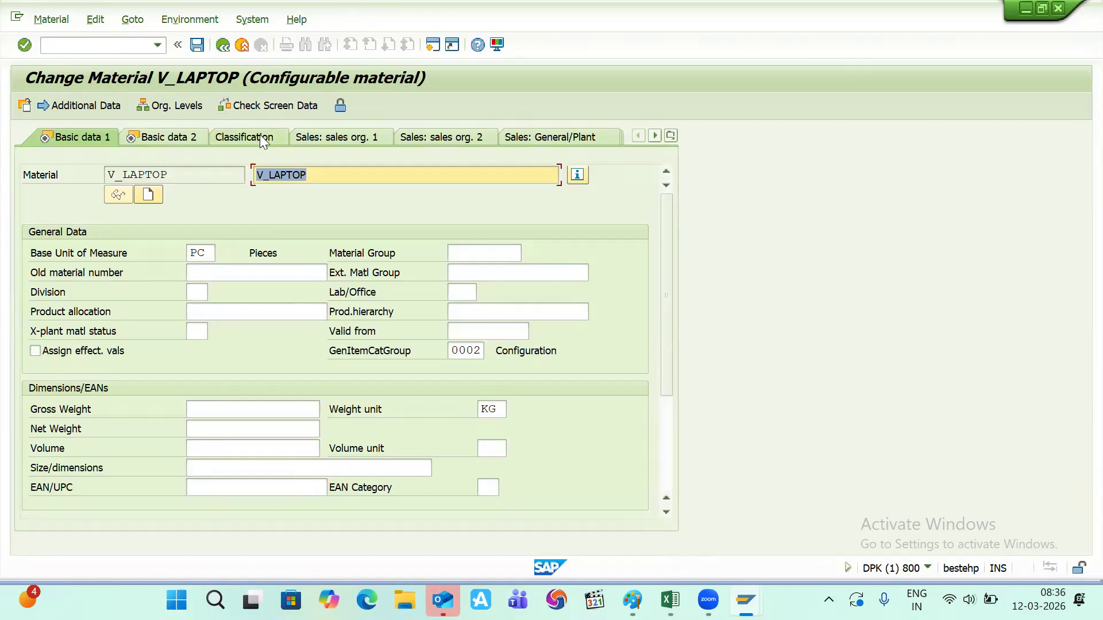
{"action": "left_click", "coordinate": [260, 137]}
{"action": "type", "text": "V_CLASS"}
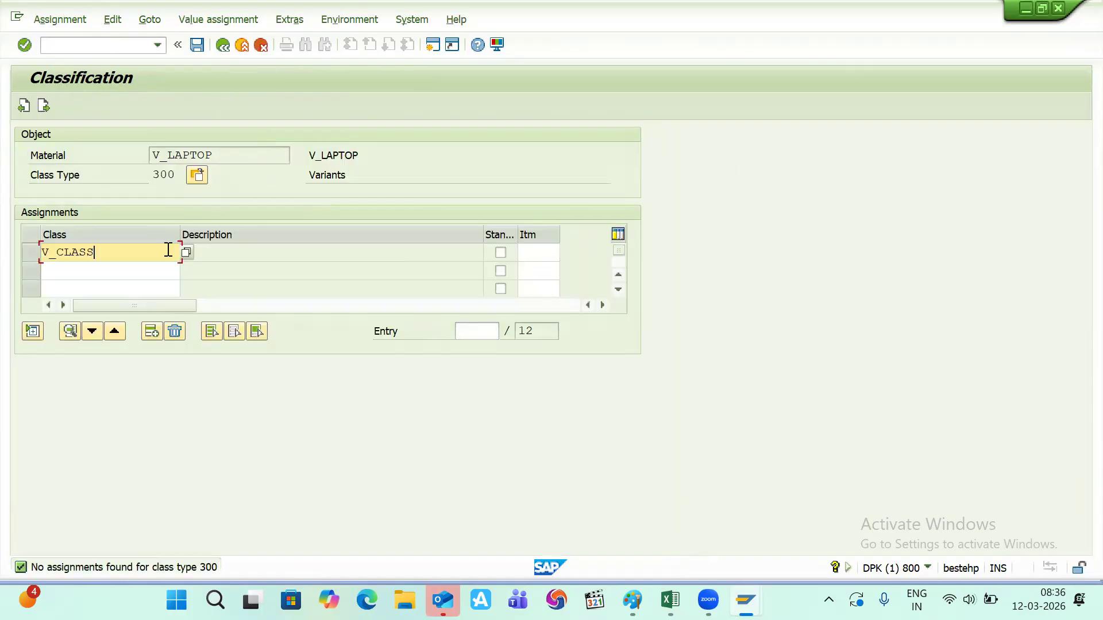
{"action": "key", "text": "Return"}
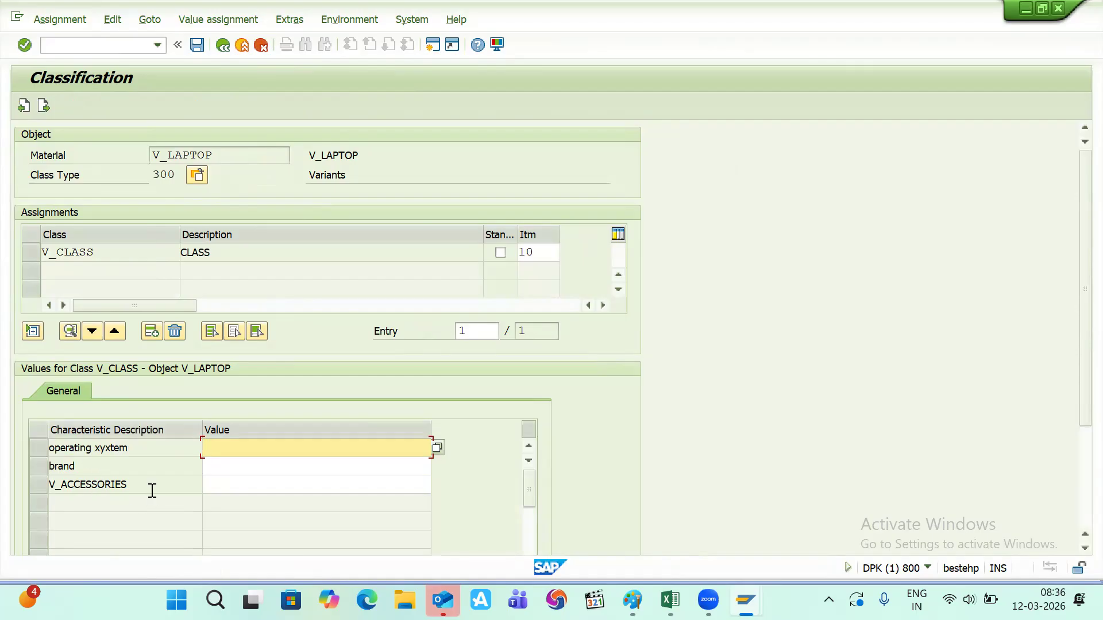
{"action": "left_click", "coordinate": [198, 47]}
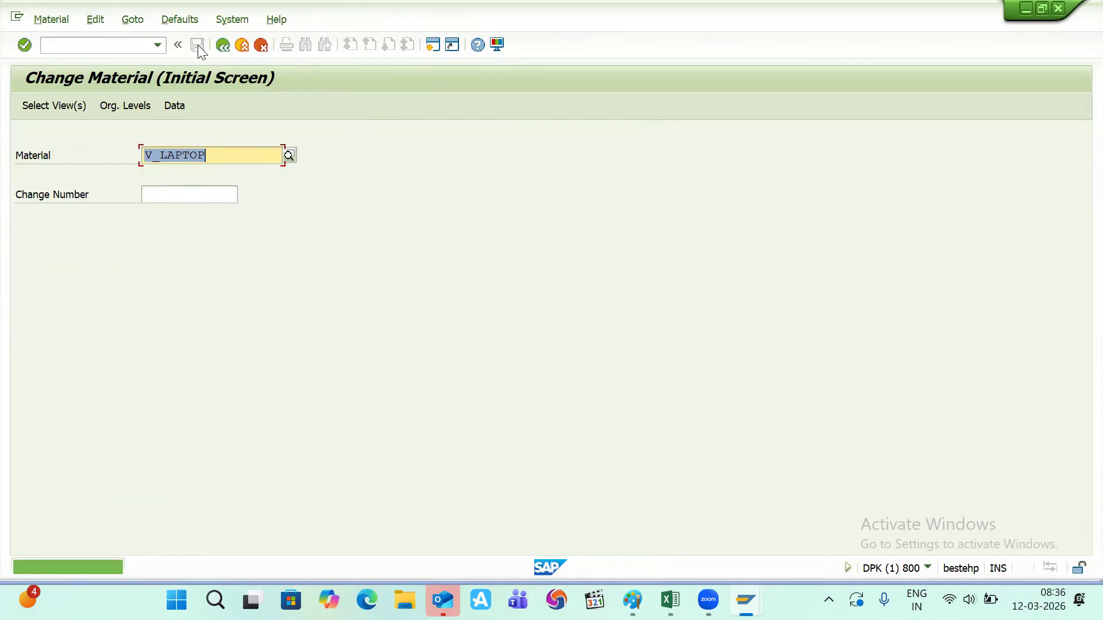
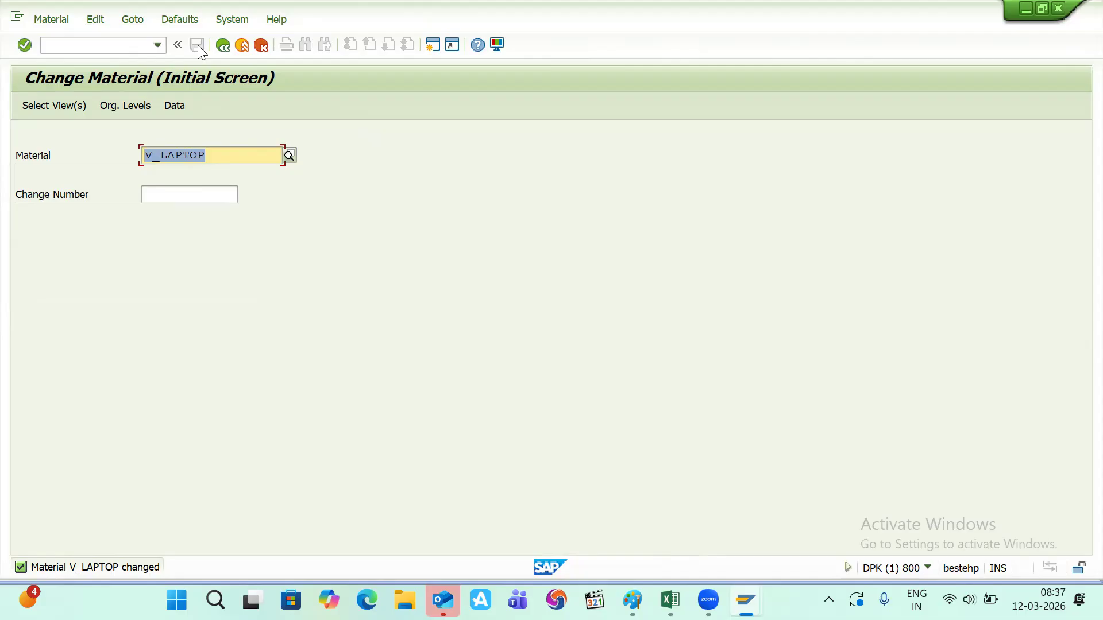
- Switch from SAP GUI to the Book1 Excel workbook with the laptop features table
{"action": "key", "text": "alt+Tab"}
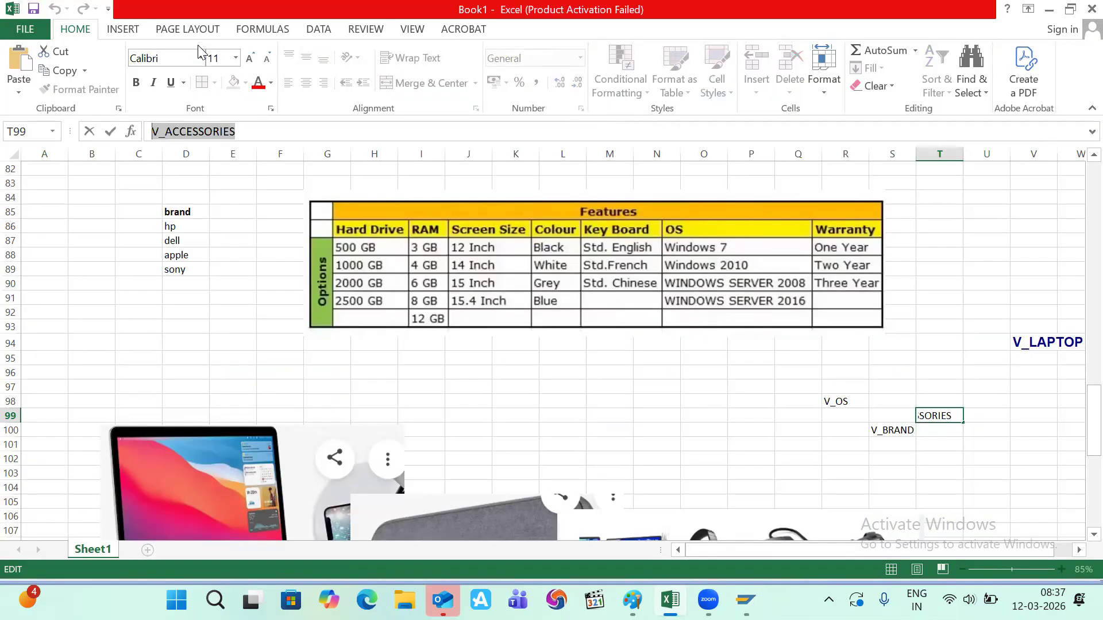
- Commit V_ACCESSORIES in cell T99, review the sheet, and return to SAP's Change Material window
{"action": "left_click", "coordinate": [726, 363]}
{"action": "right_click", "coordinate": [726, 363]}
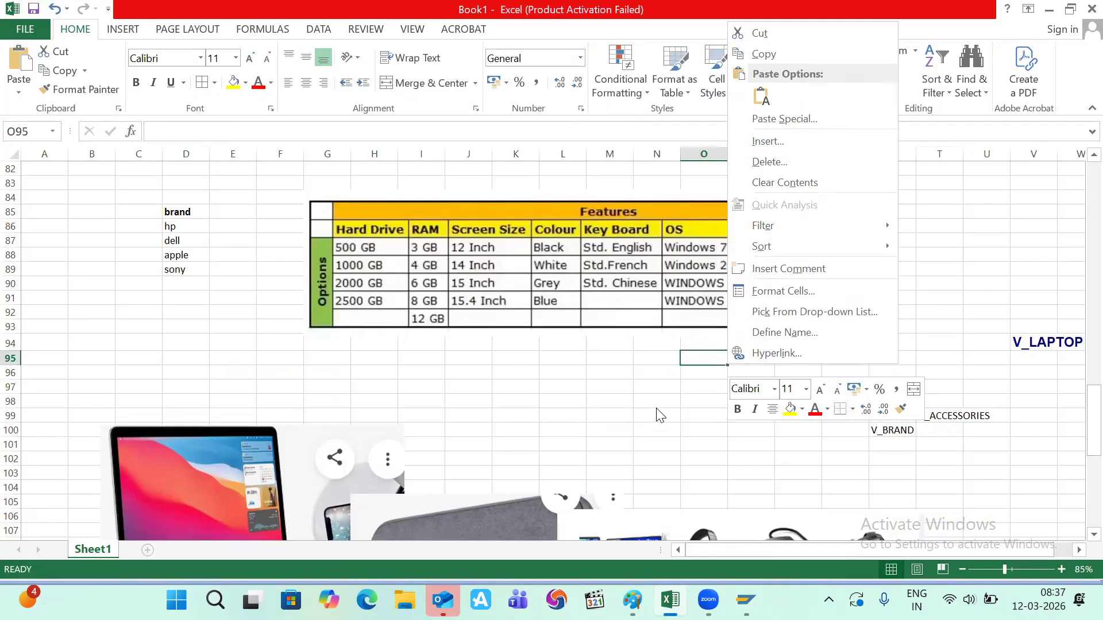
{"action": "key", "text": "Escape"}
{"action": "scroll", "coordinate": [655, 407], "scroll_direction": "down", "scroll_amount": 4}
{"action": "scroll", "coordinate": [654, 408], "scroll_direction": "down", "scroll_amount": 7}
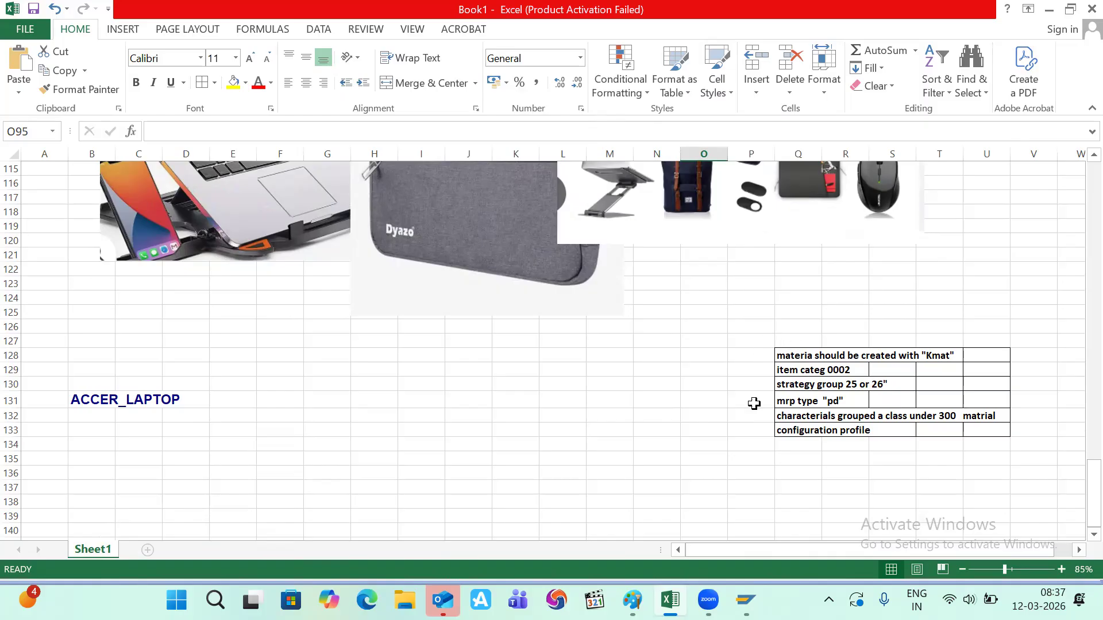
{"action": "scroll", "coordinate": [686, 405], "scroll_direction": "up", "scroll_amount": 10}
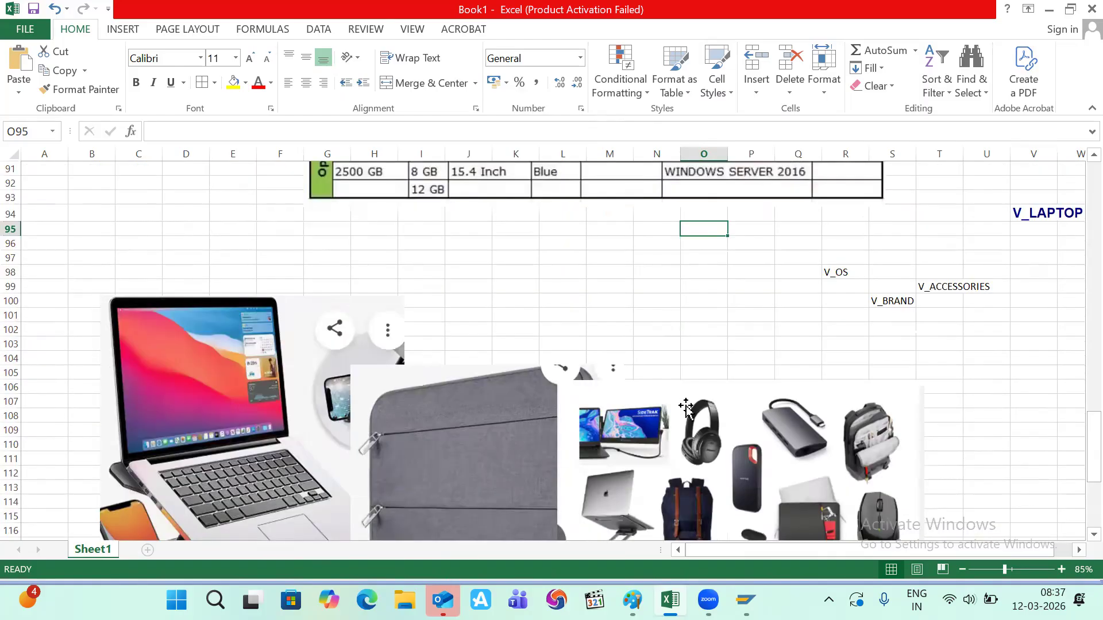
{"action": "key", "text": "alt+Tab"}
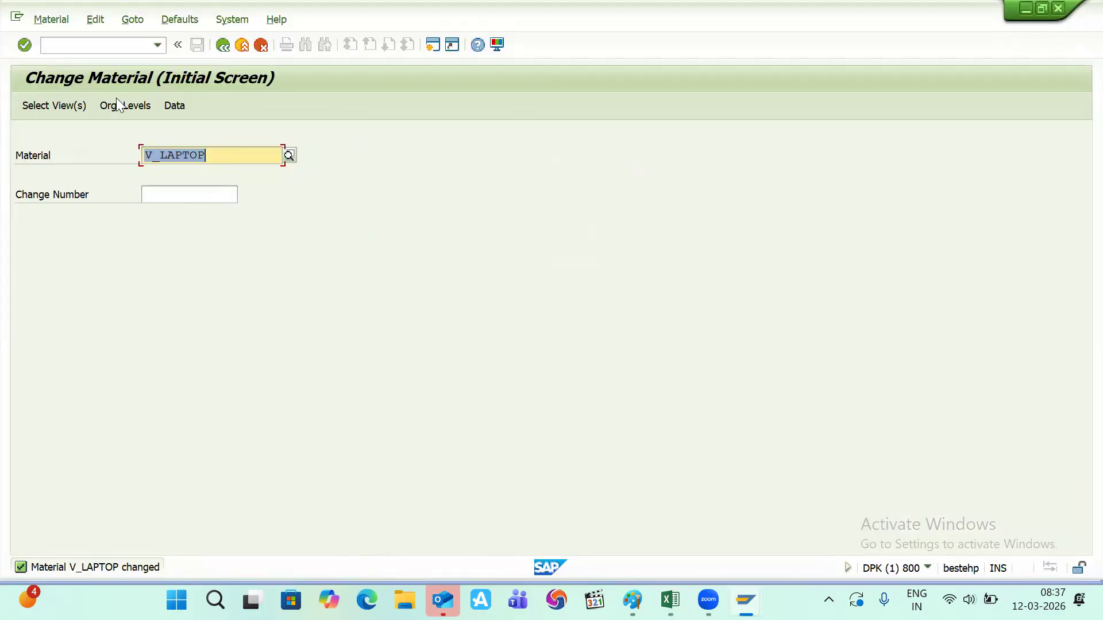
- Start CU41 for material V_LAPTOP and open its configuration profile overview
{"action": "left_click", "coordinate": [79, 46]}
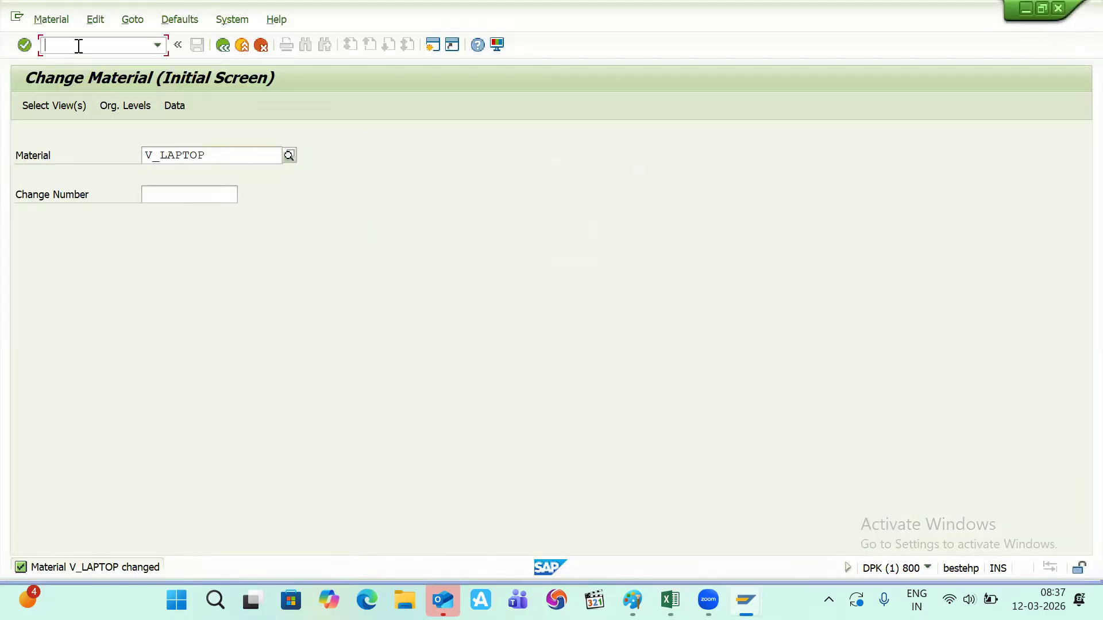
{"action": "type", "text": "/NCU4"}
{"action": "key", "text": "Return"}
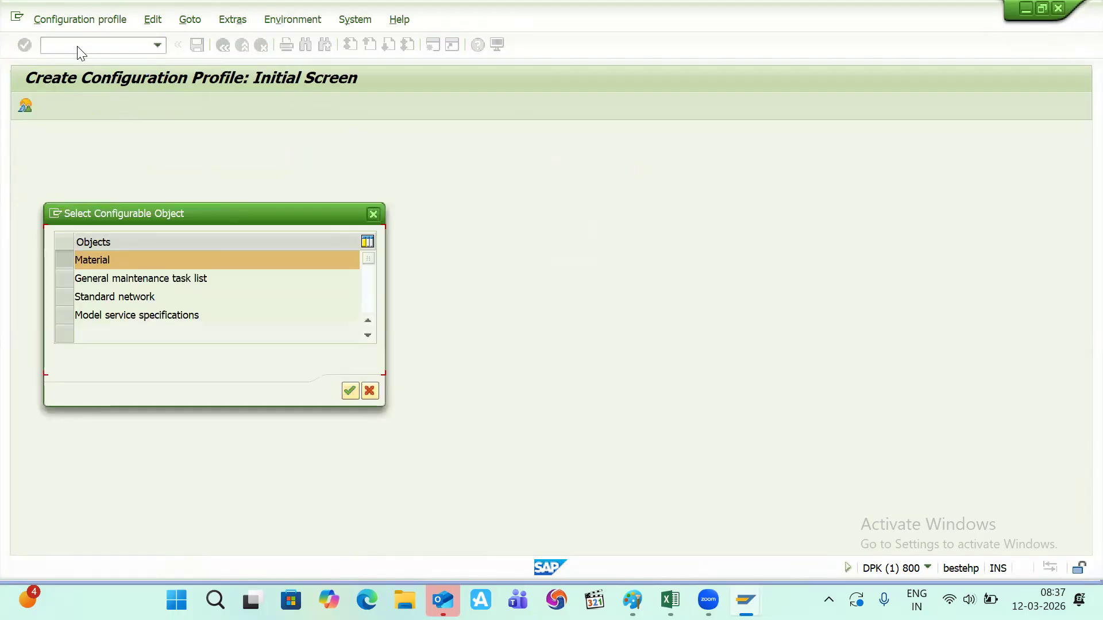
{"action": "key", "text": "Return"}
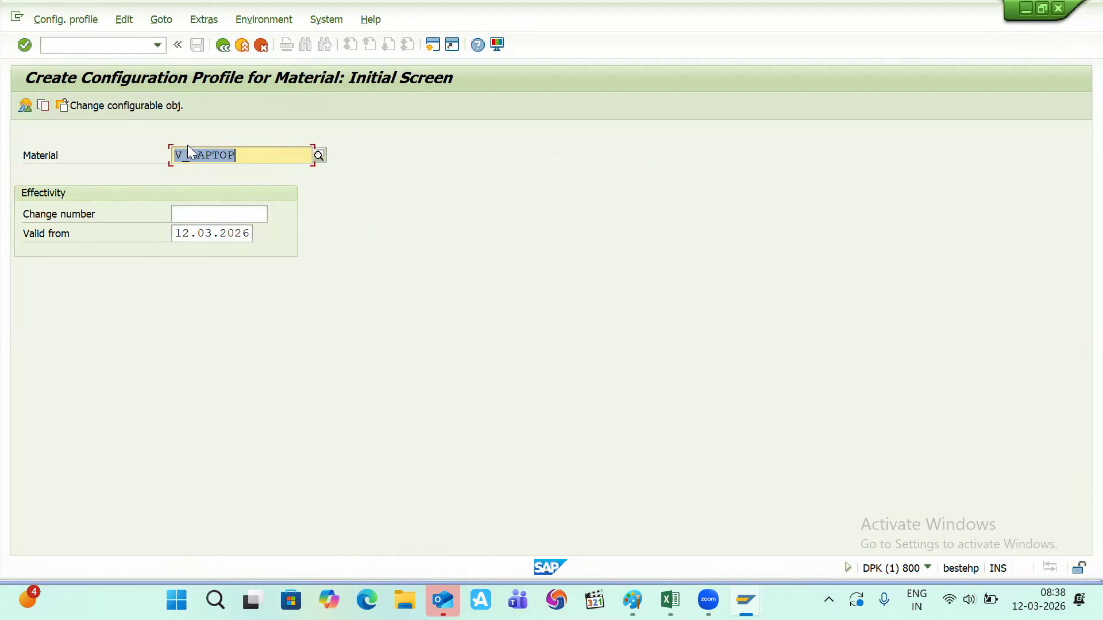
{"action": "left_click", "coordinate": [248, 154]}
{"action": "left_click", "coordinate": [29, 108]}
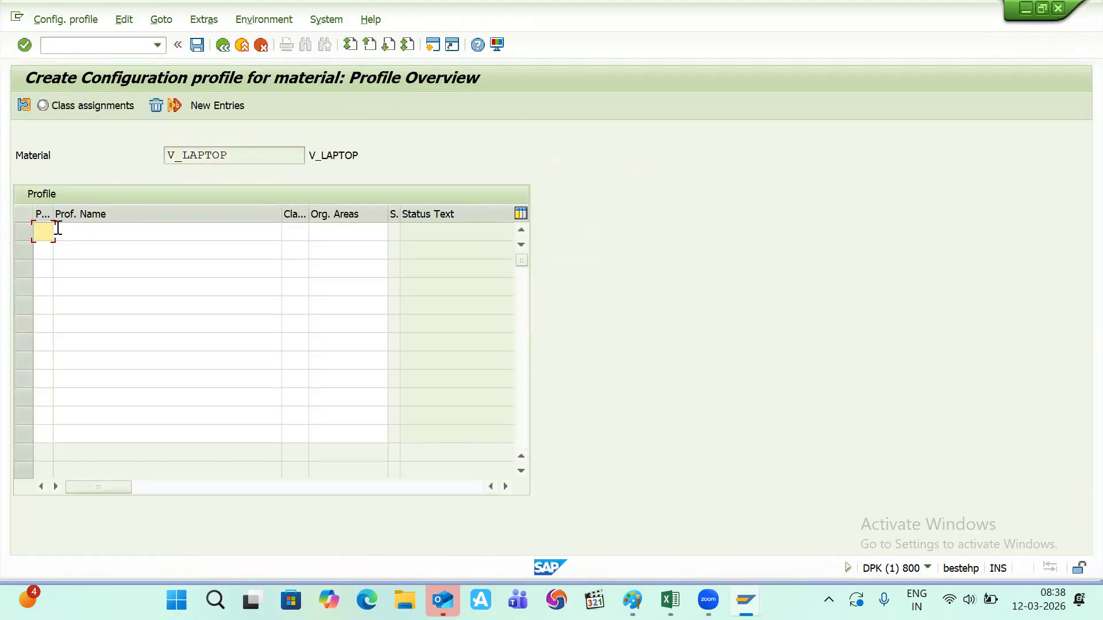
- Add profile row 10 named V_LAPTOP with class type 300
{"action": "type", "text": "10"}
{"action": "left_click", "coordinate": [64, 229]}
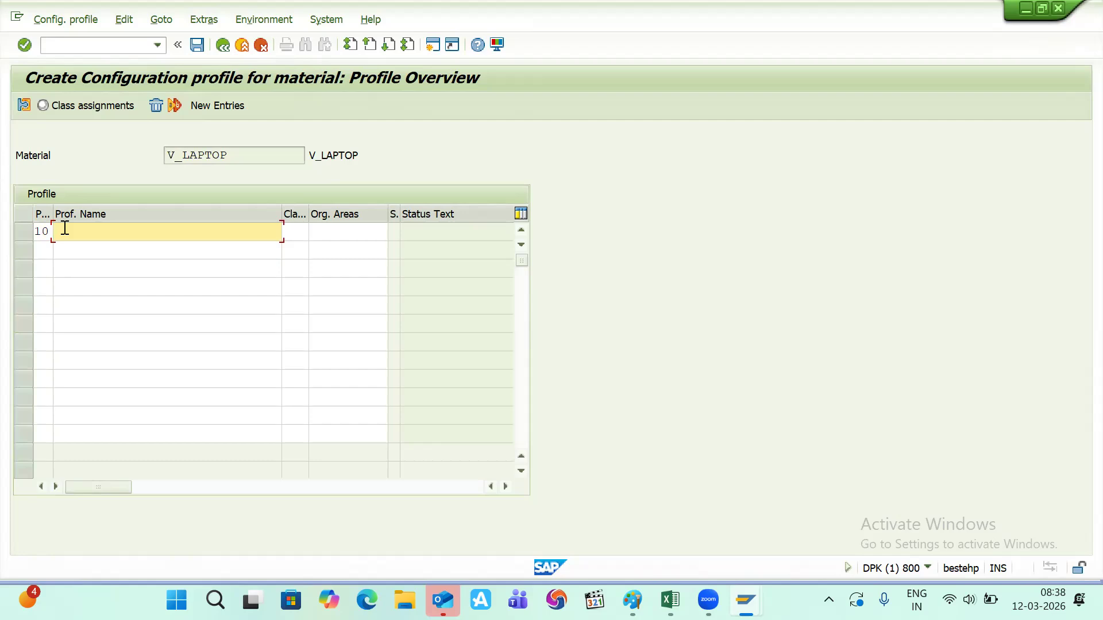
{"action": "type", "text": "V_LAPTOP"}
{"action": "key", "text": "Tab"}
{"action": "type", "text": "300"}
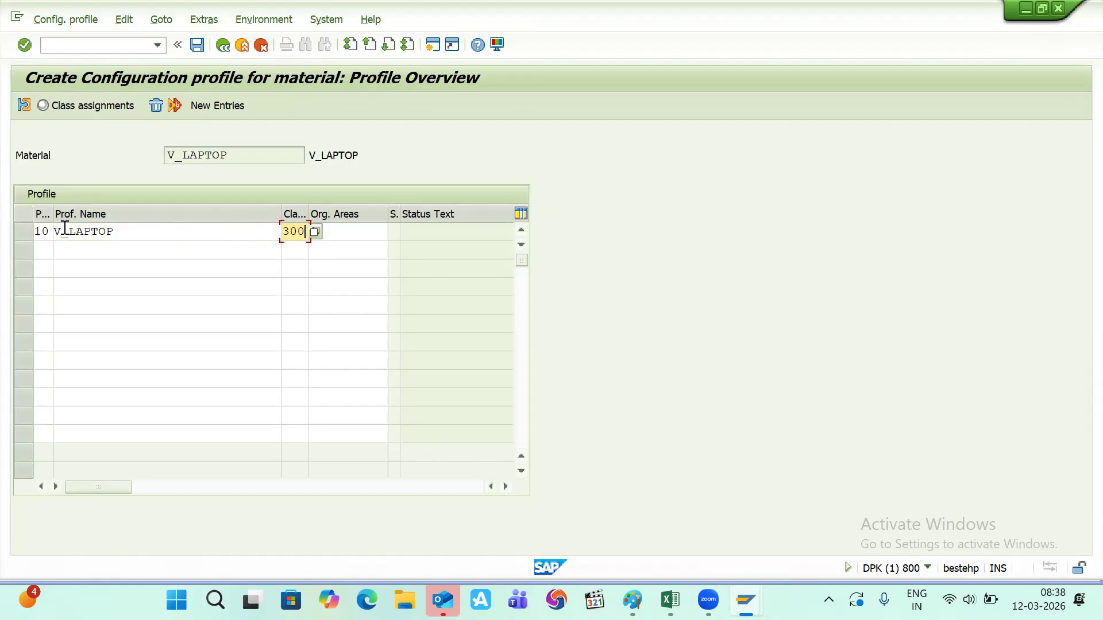
{"action": "key", "text": "Return"}
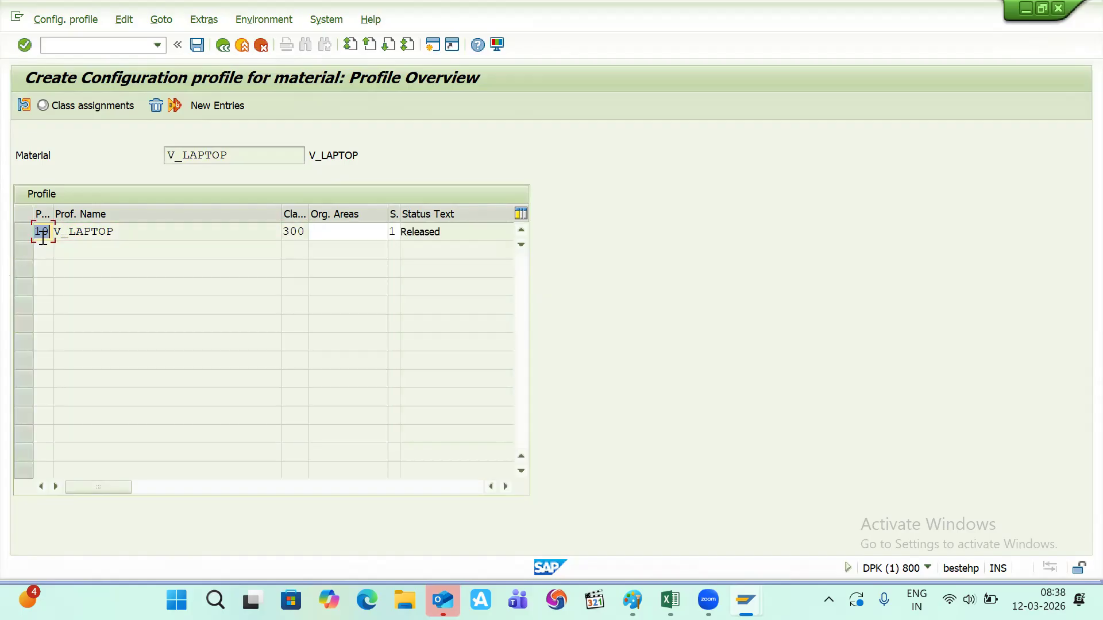
- Open the V_LAPTOP profile's configuration initial screen and save the profile
{"action": "double_click", "coordinate": [85, 232]}
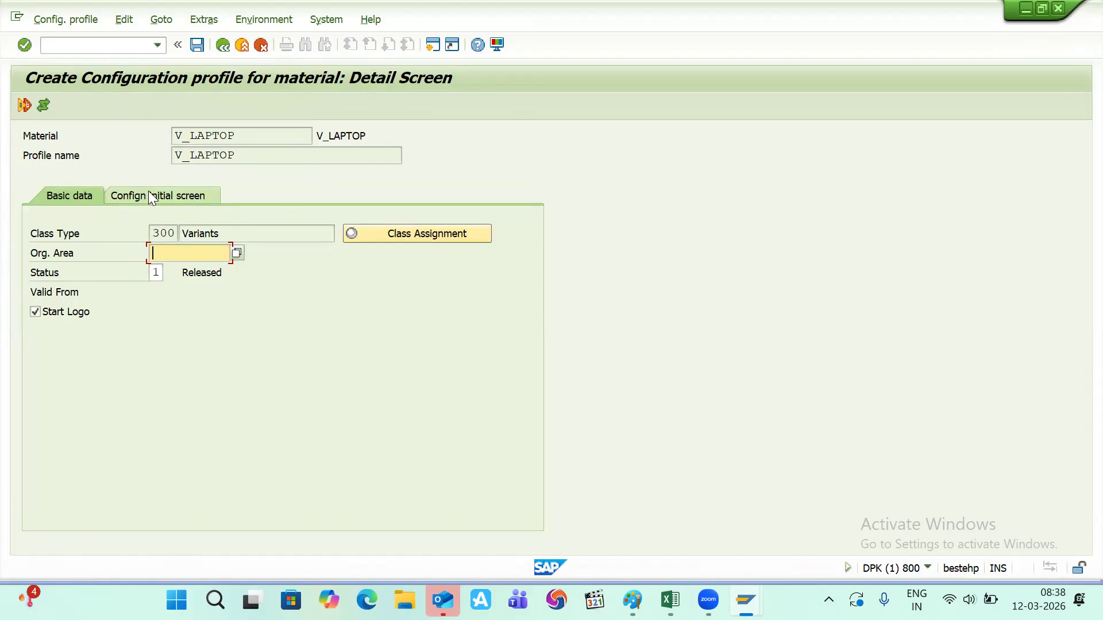
{"action": "left_click", "coordinate": [146, 196]}
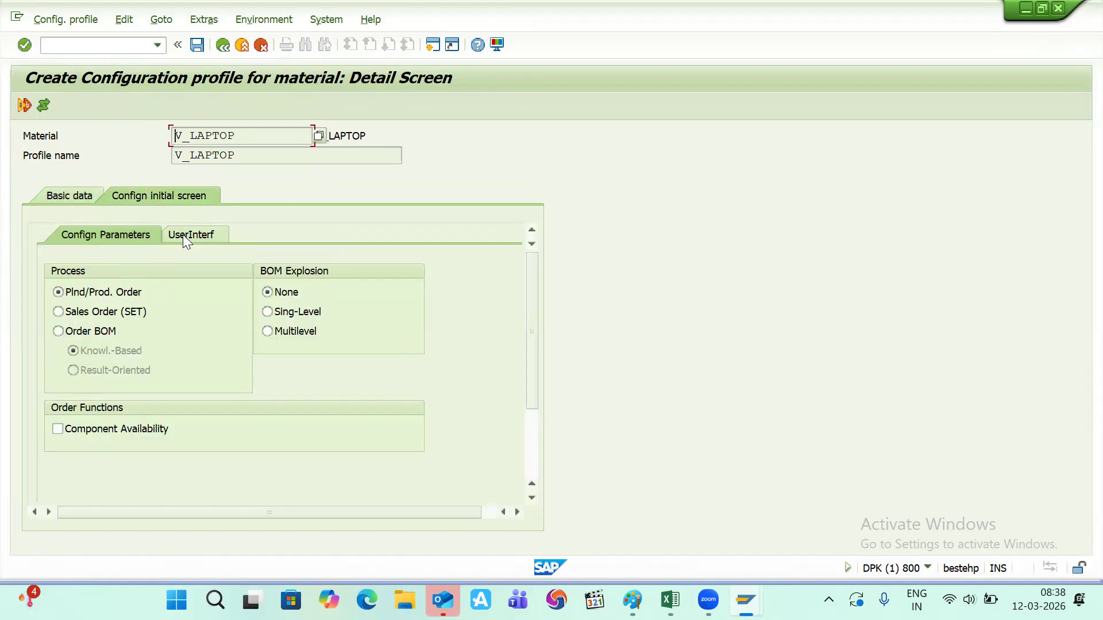
{"action": "left_click", "coordinate": [197, 45]}
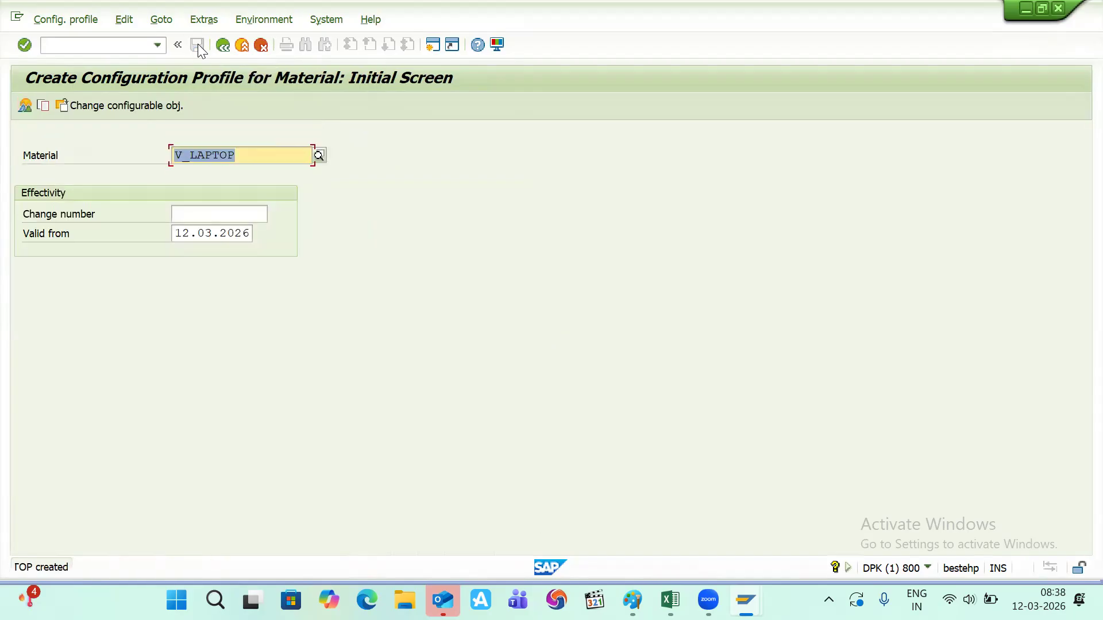
{"action": "left_click", "coordinate": [249, 158]}
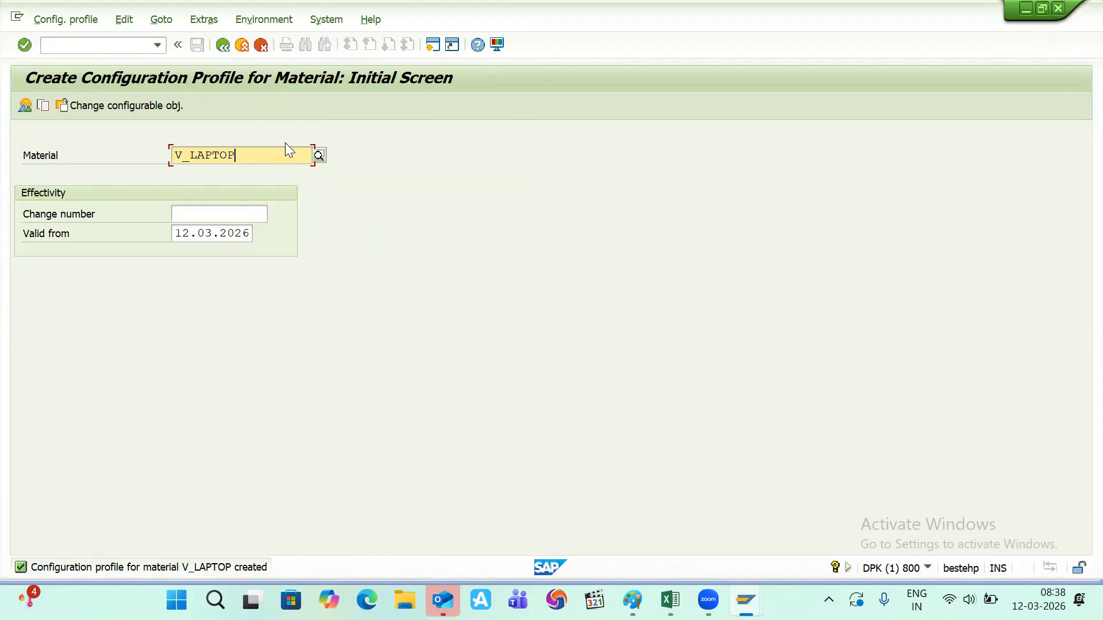
- Open a second SAP session and start transaction CU50
{"action": "left_click", "coordinate": [430, 47]}
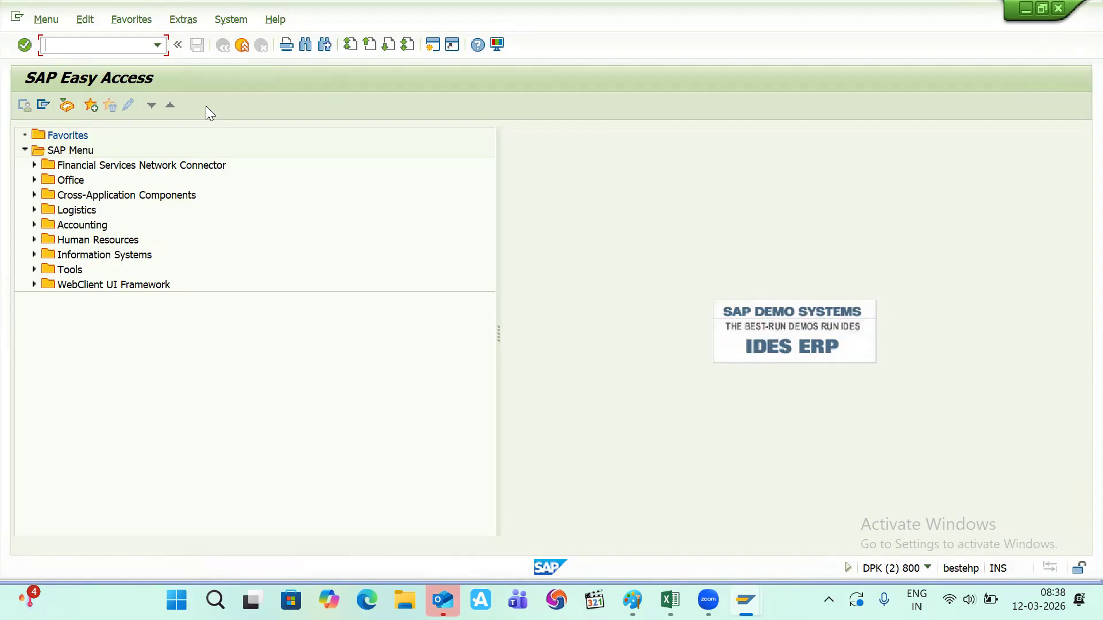
{"action": "type", "text": "CU50"}
{"action": "key", "text": "Return"}
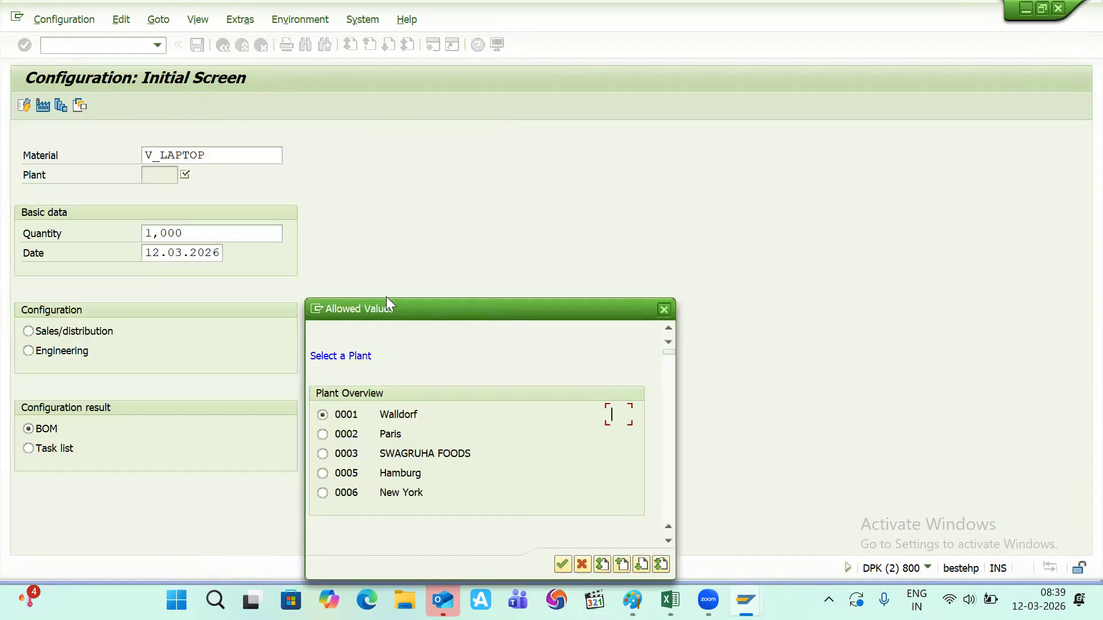
- Choose plant 1100 Berlin and open V_LAPTOP's characteristic value assignment
{"action": "left_click_drag", "start_coordinate": [401, 301], "coordinate": [382, 104]}
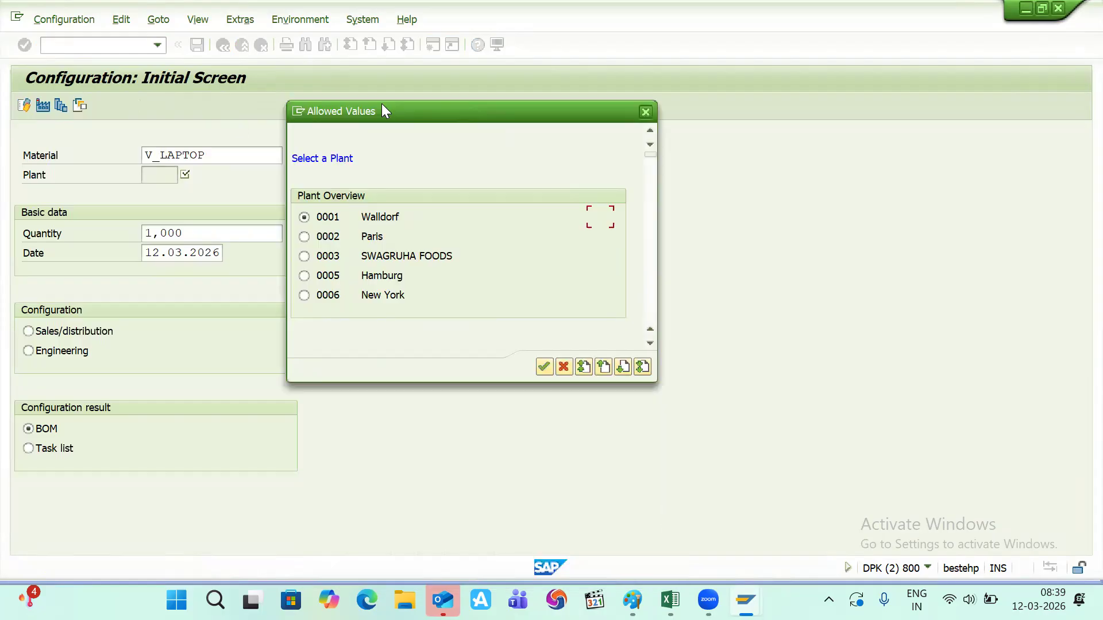
{"action": "scroll", "coordinate": [367, 252], "scroll_direction": "down", "scroll_amount": 2}
{"action": "scroll", "coordinate": [367, 253], "scroll_direction": "down", "scroll_amount": 1}
{"action": "scroll", "coordinate": [367, 253], "scroll_direction": "up", "scroll_amount": 3}
{"action": "scroll", "coordinate": [367, 253], "scroll_direction": "up", "scroll_amount": 2}
{"action": "scroll", "coordinate": [367, 252], "scroll_direction": "down", "scroll_amount": 8}
{"action": "scroll", "coordinate": [368, 259], "scroll_direction": "down", "scroll_amount": 3}
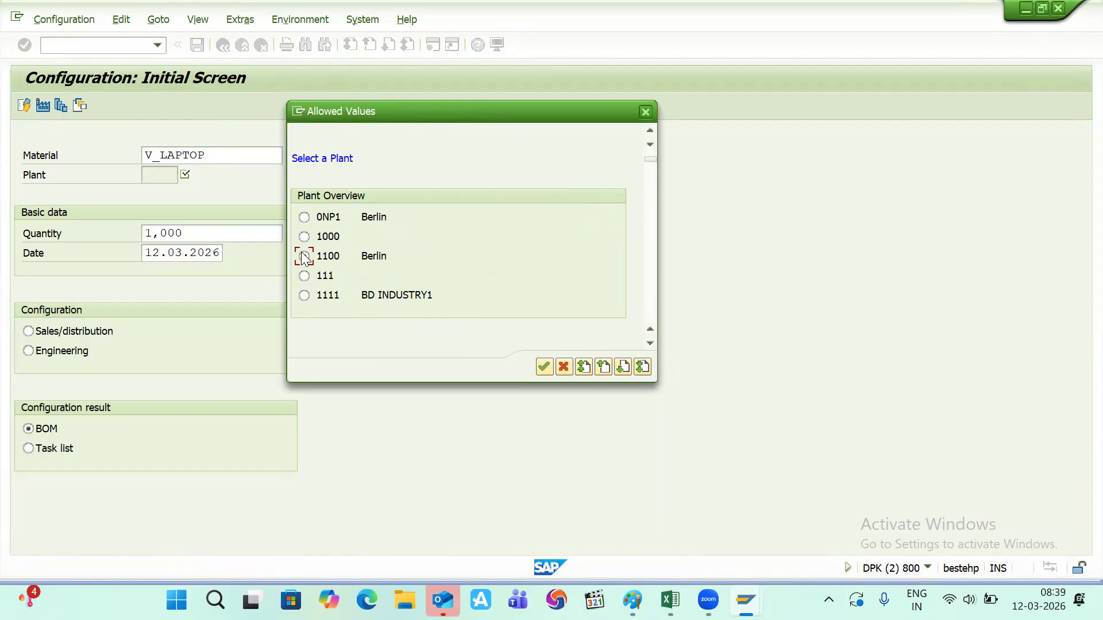
{"action": "left_click", "coordinate": [544, 366]}
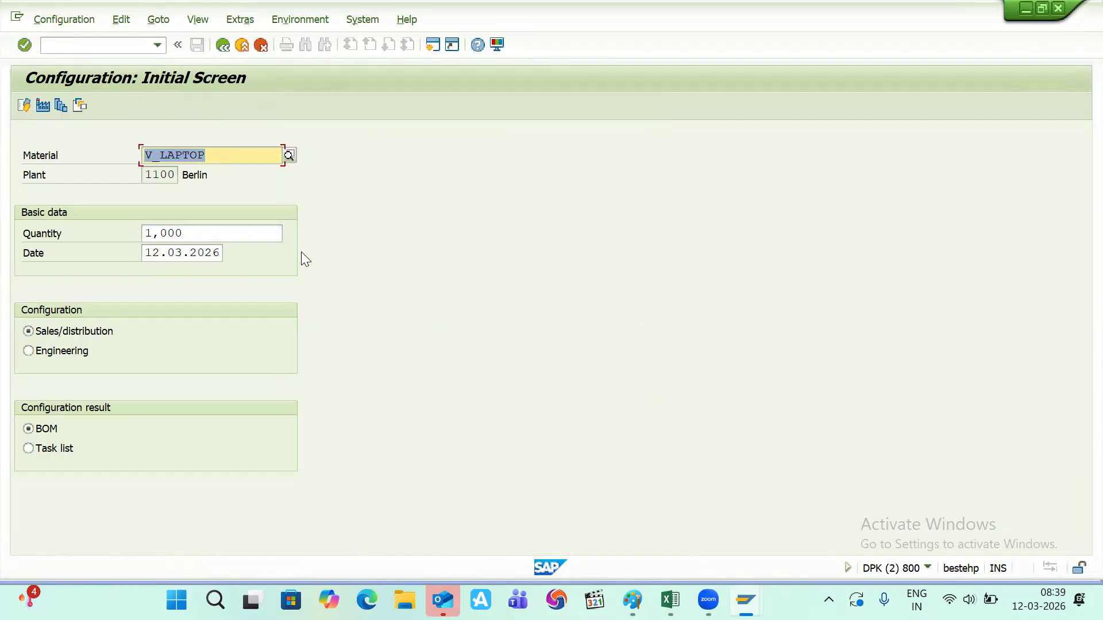
{"action": "left_click", "coordinate": [22, 103]}
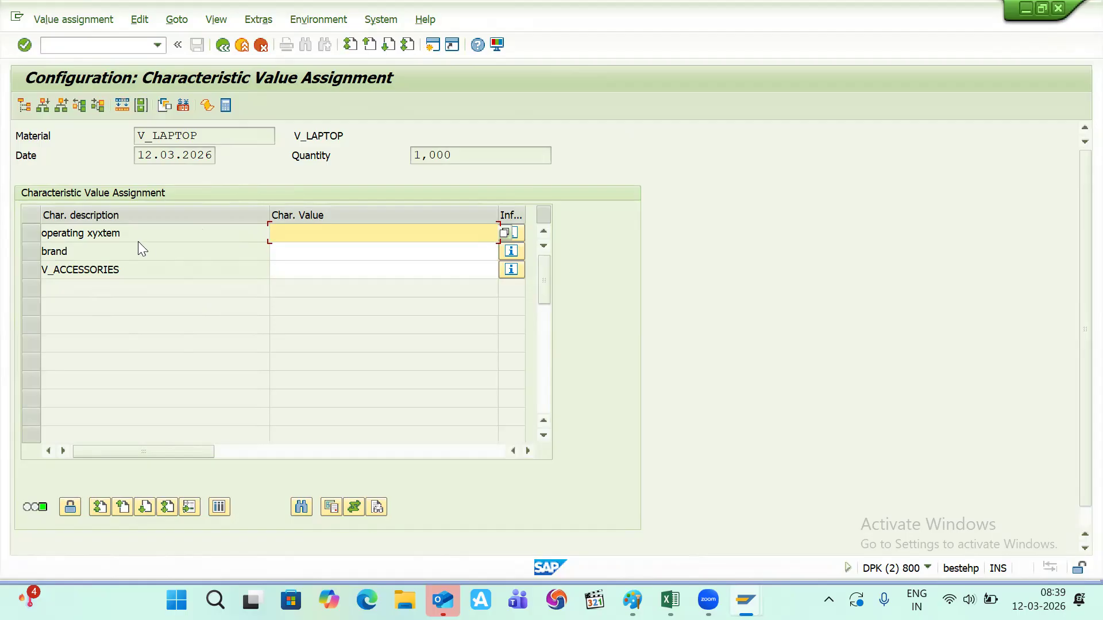
{"action": "key", "text": "alt+Tab"}
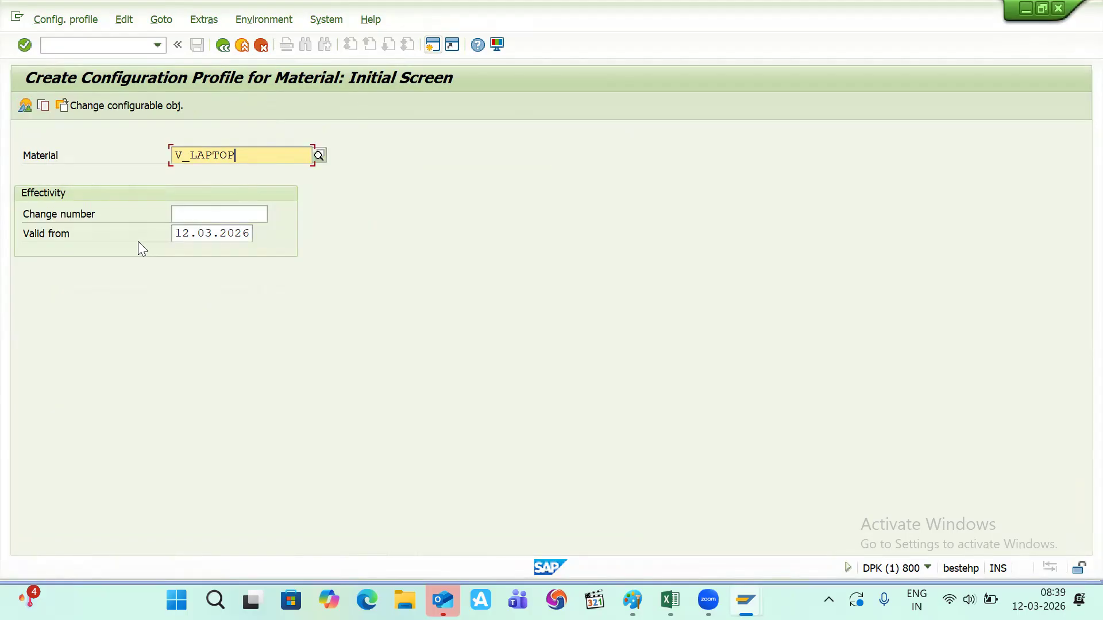
- Switch to changing the existing V_LAPTOP profile and open its configuration initial screen
{"action": "key", "text": "Return"}
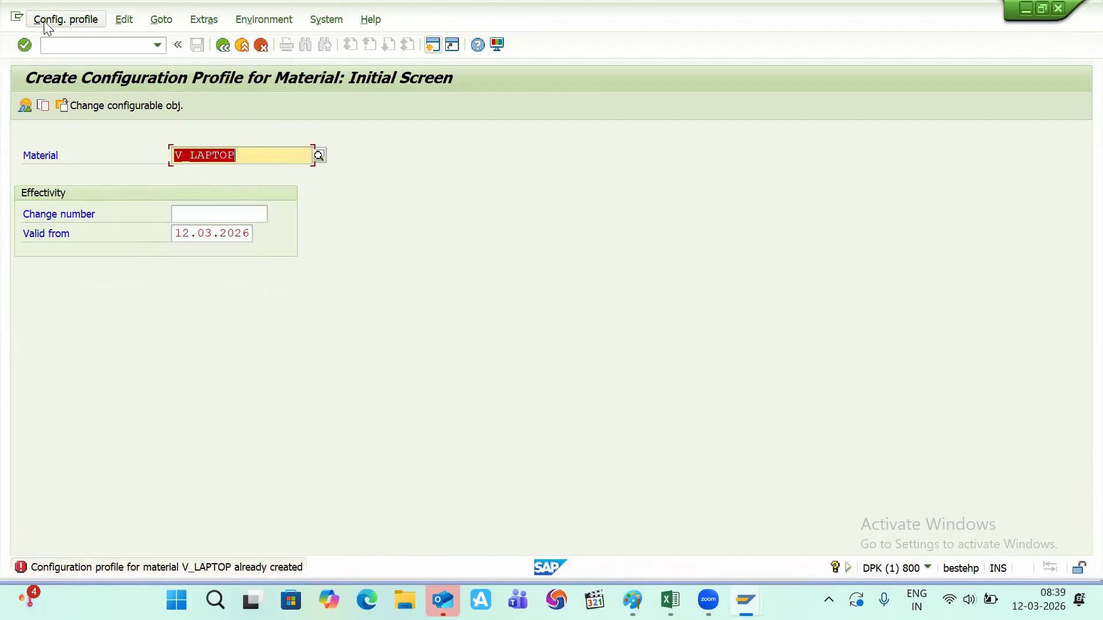
{"action": "left_click", "coordinate": [68, 22]}
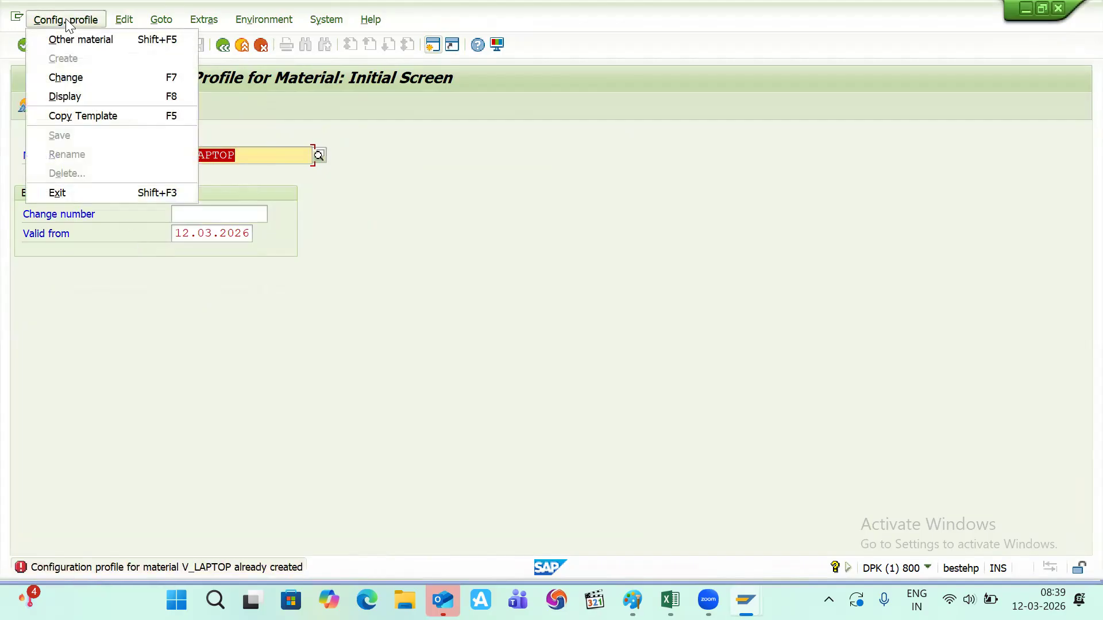
{"action": "left_click", "coordinate": [91, 77]}
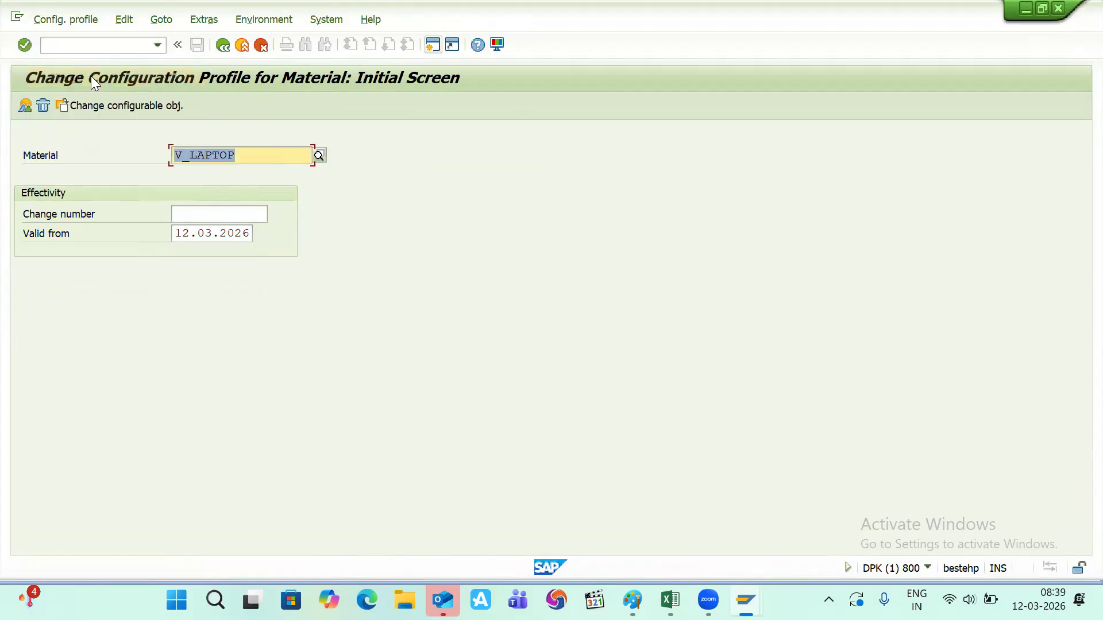
{"action": "left_click", "coordinate": [24, 106]}
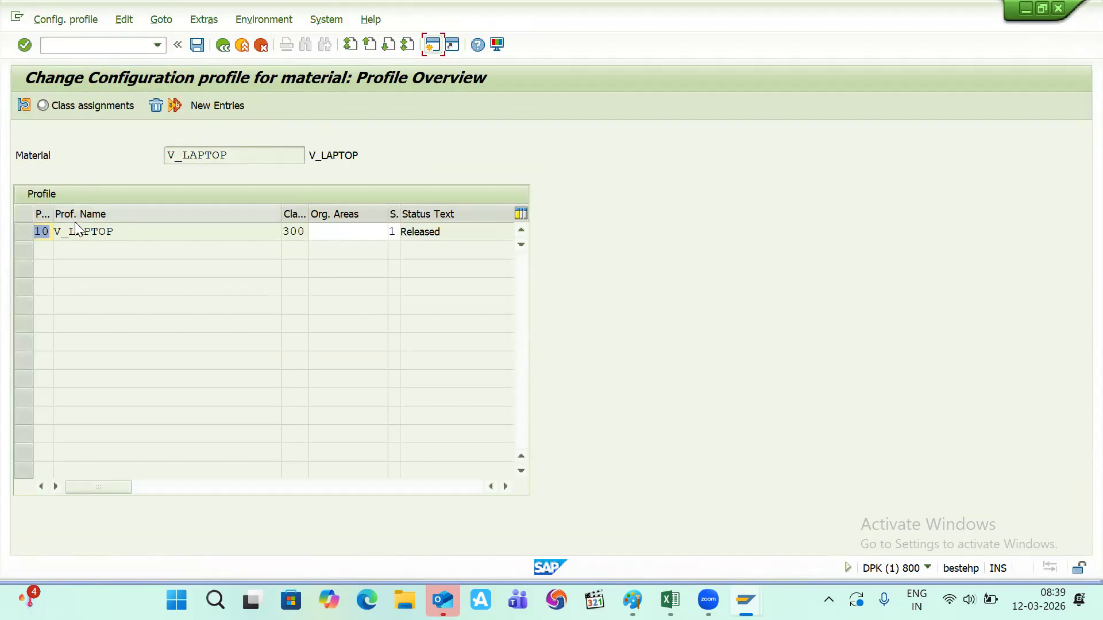
{"action": "double_click", "coordinate": [76, 230]}
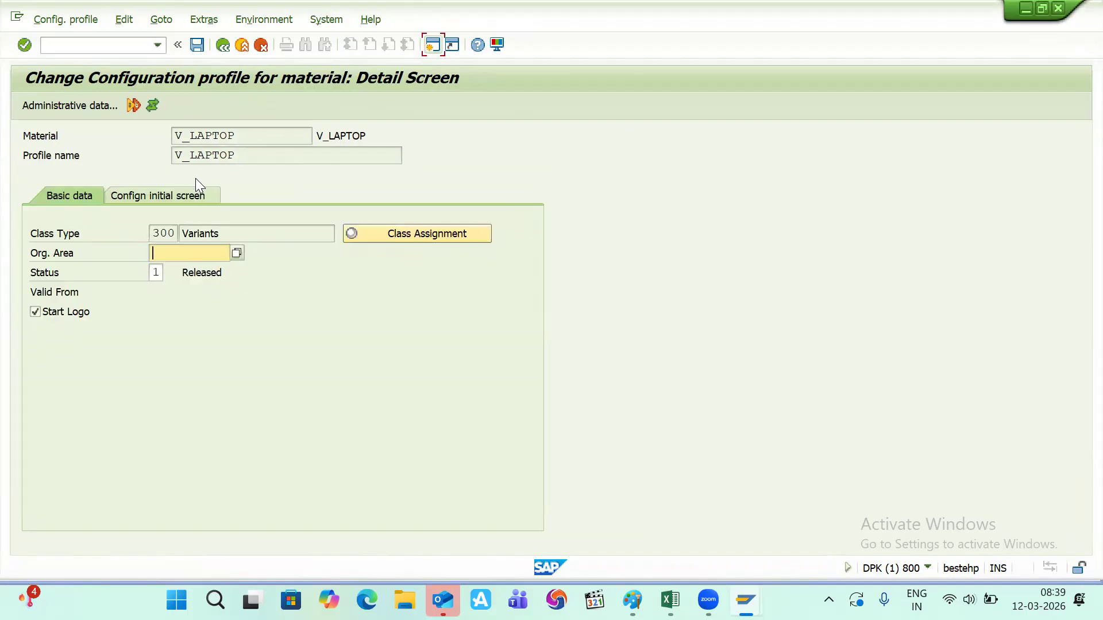
{"action": "left_click", "coordinate": [177, 195]}
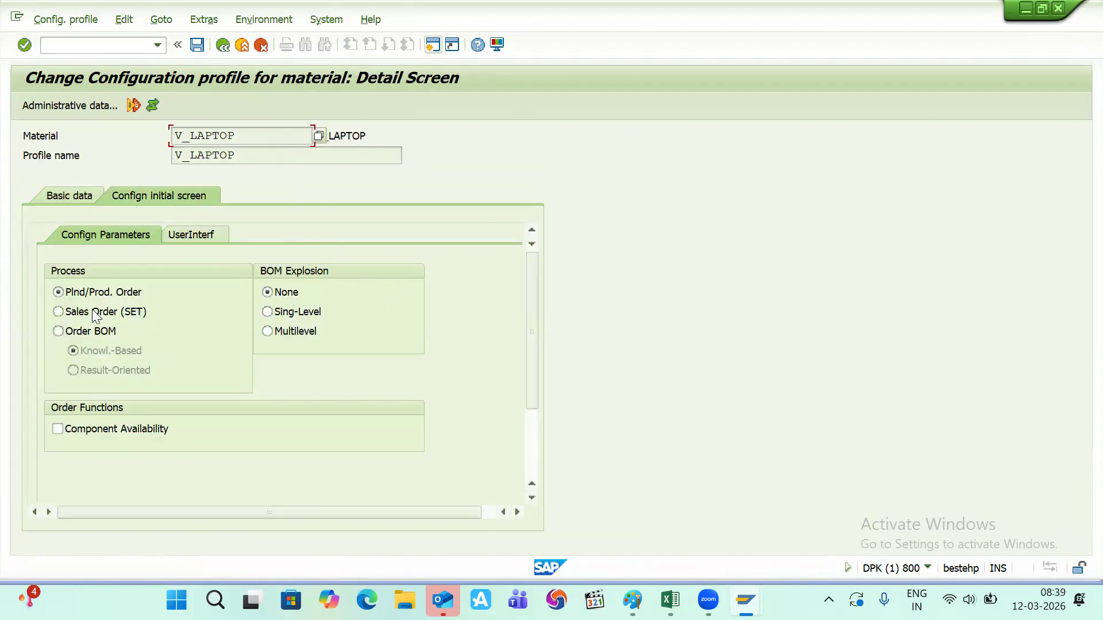
- Set Order BOM with application SD01, enable the configuration browser, and save
{"action": "left_click", "coordinate": [63, 329]}
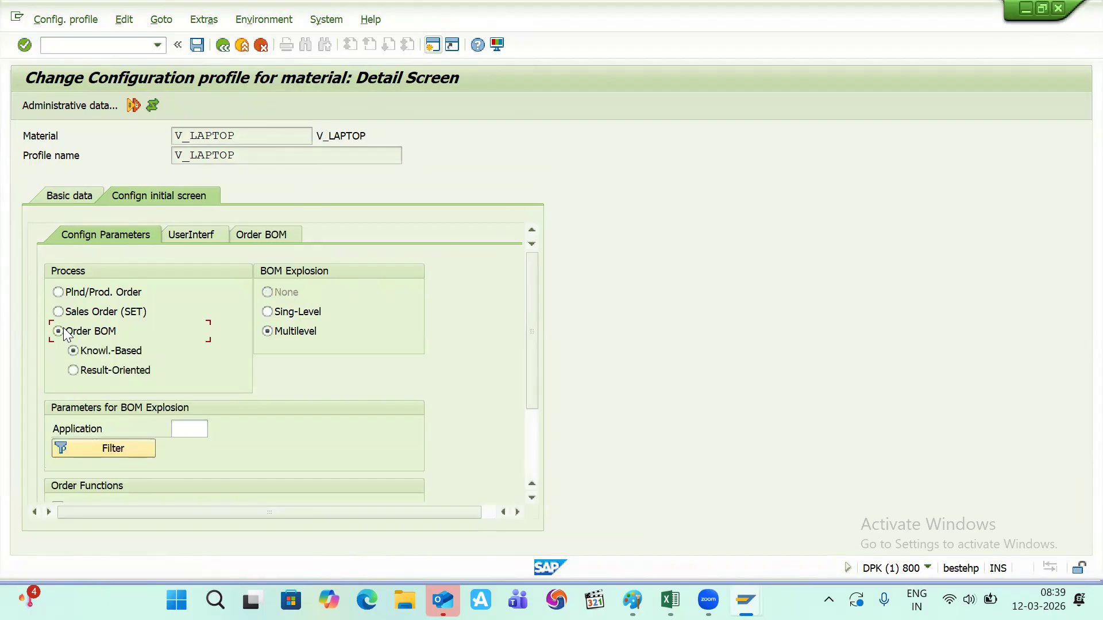
{"action": "left_click", "coordinate": [211, 233]}
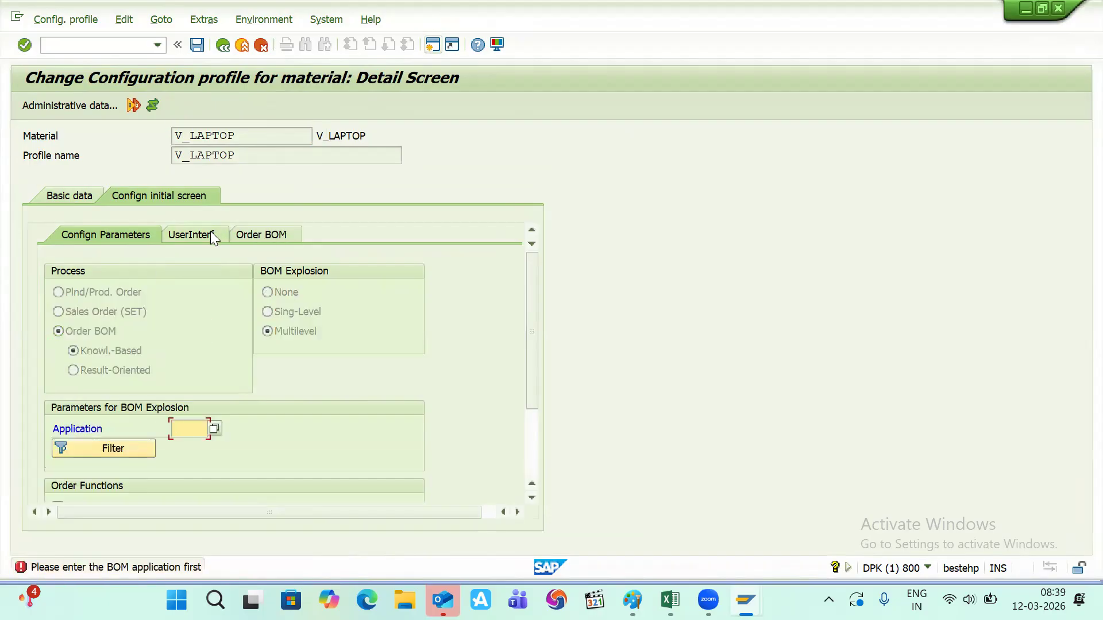
{"action": "key", "text": "BackSpace"}
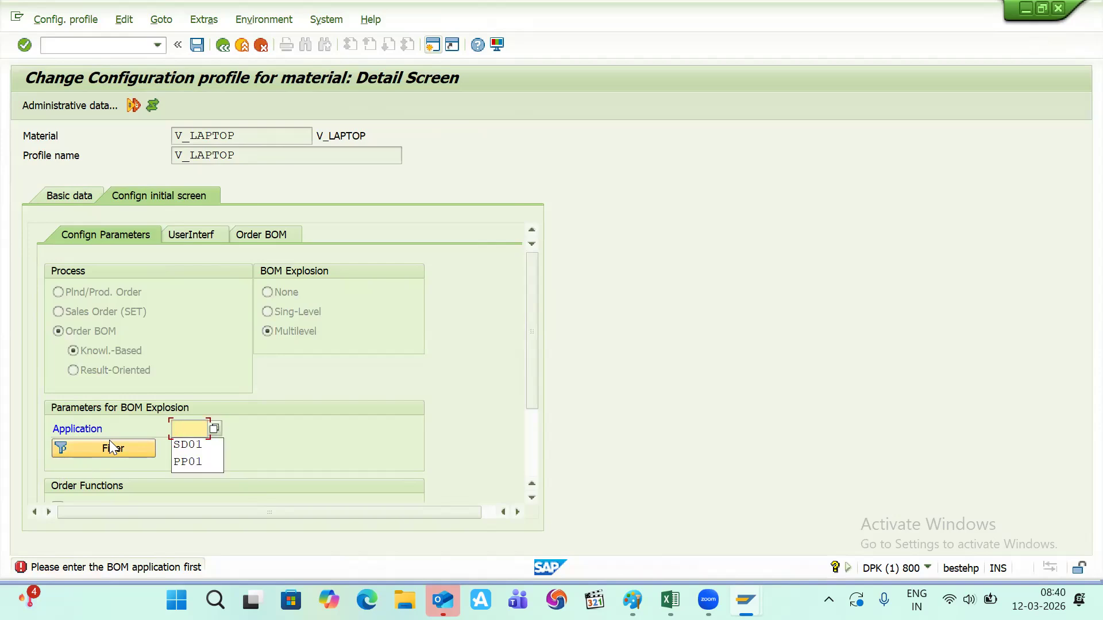
{"action": "key", "text": "Down"}
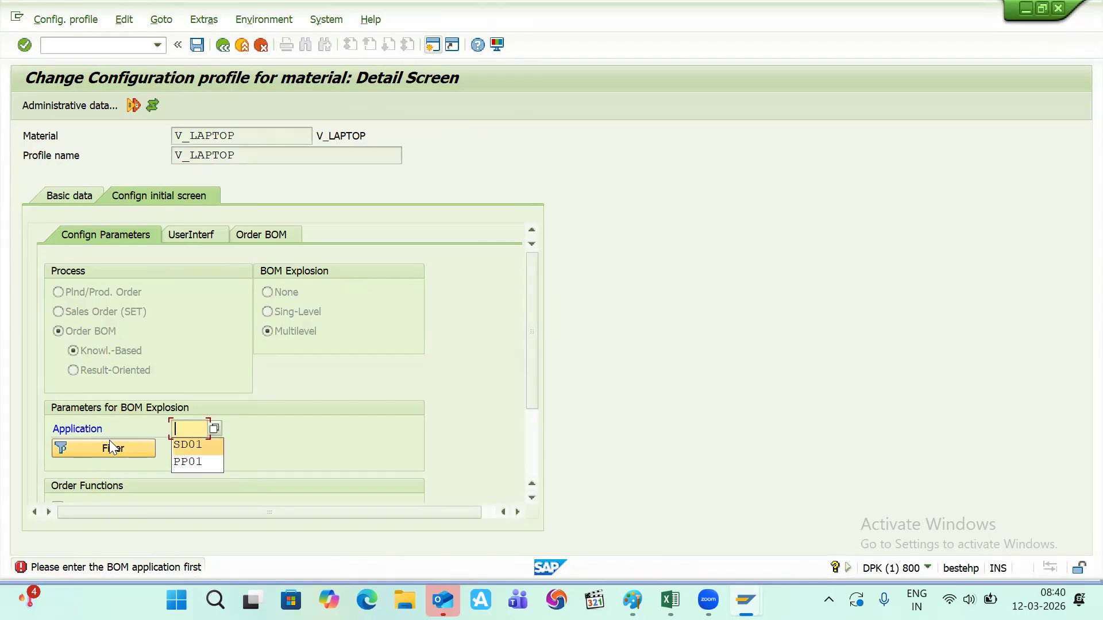
{"action": "key", "text": "Return"}
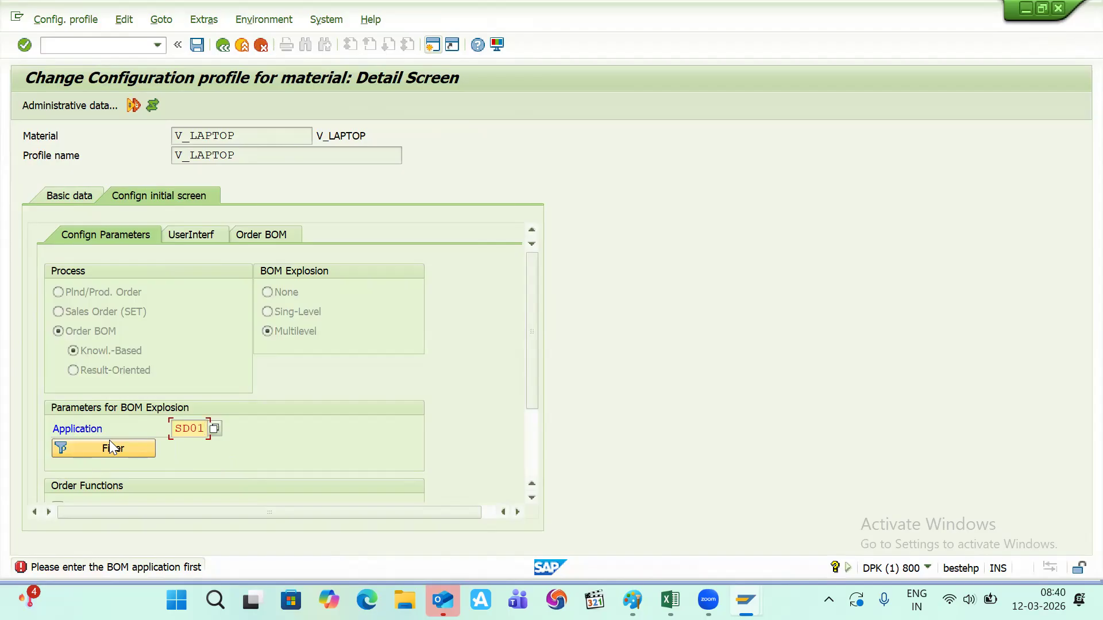
{"action": "key", "text": "Return"}
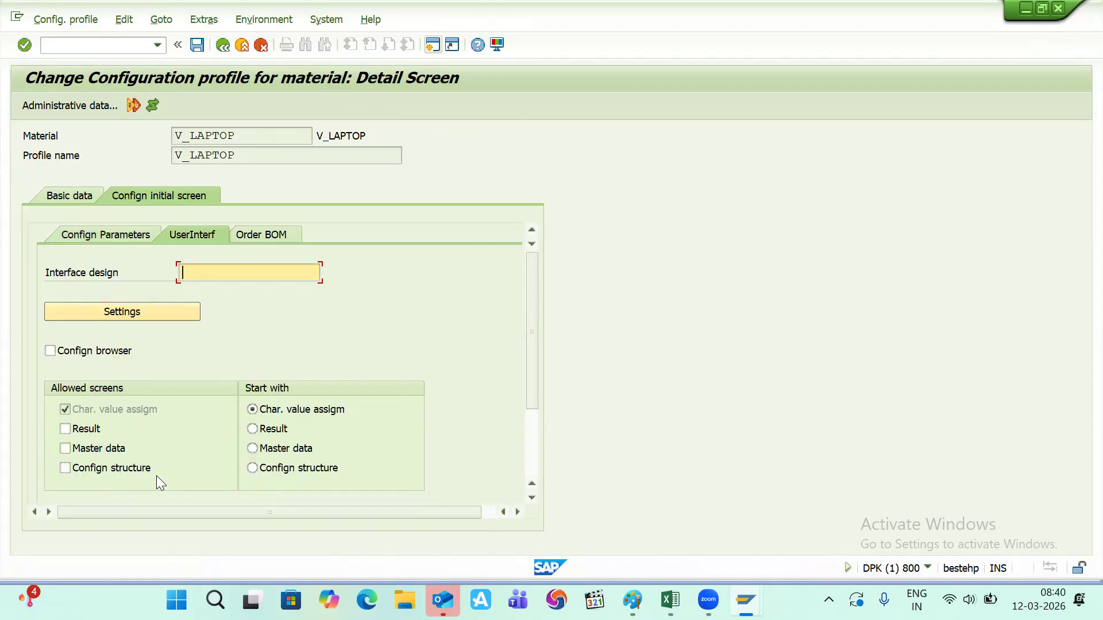
{"action": "left_click", "coordinate": [69, 356]}
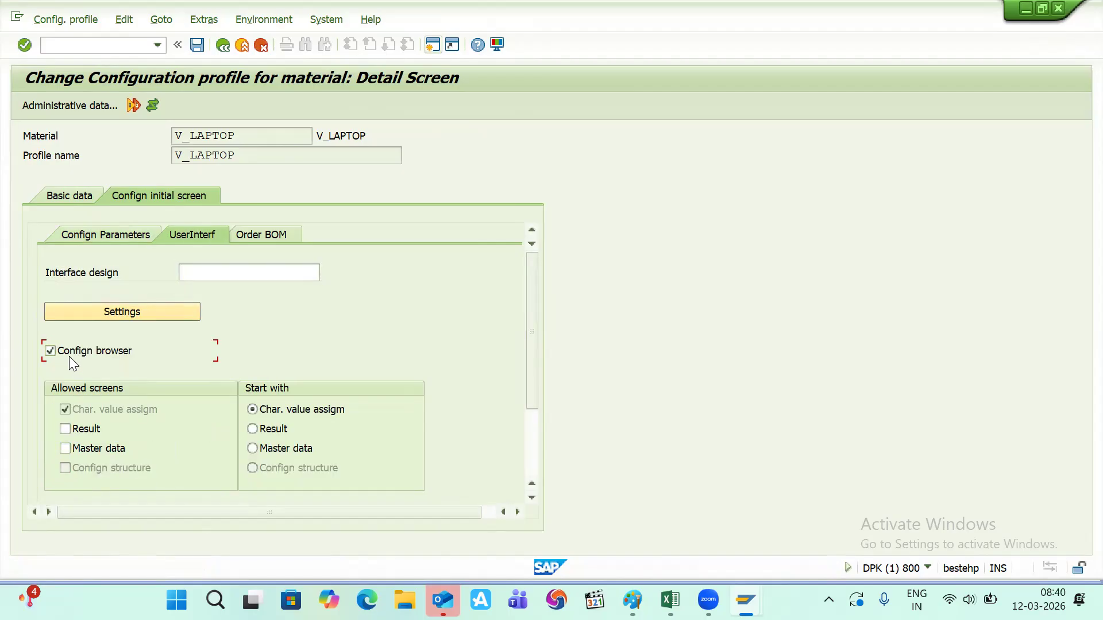
{"action": "left_click", "coordinate": [199, 46]}
{"action": "key", "text": "F8"}
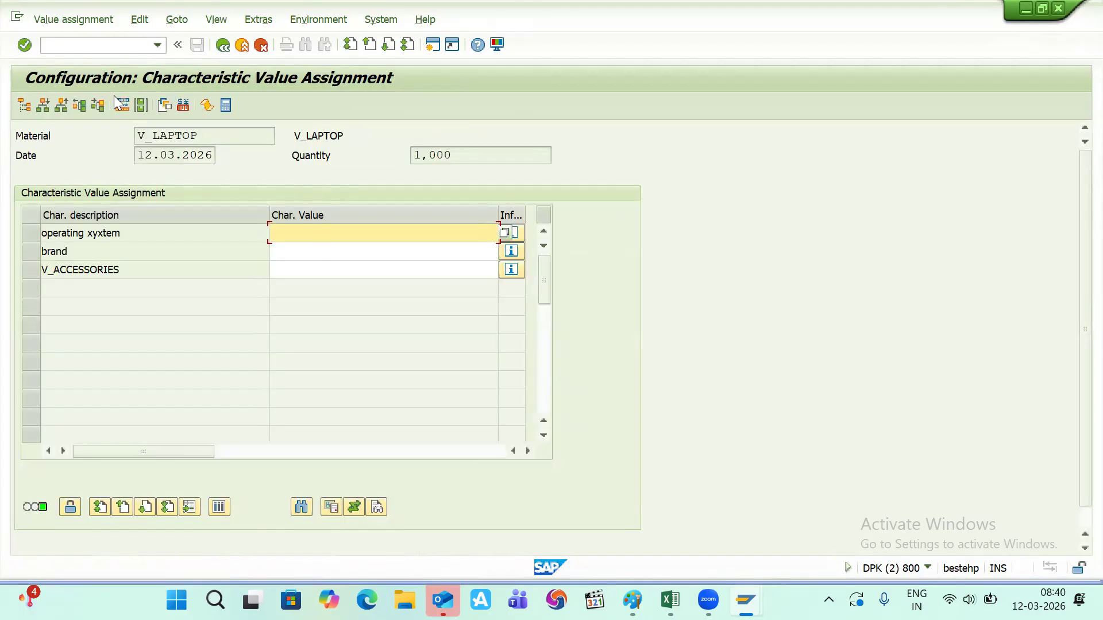
- Exit the V_LAPTOP configuration test and restart its value assignment
{"action": "left_click", "coordinate": [218, 48]}
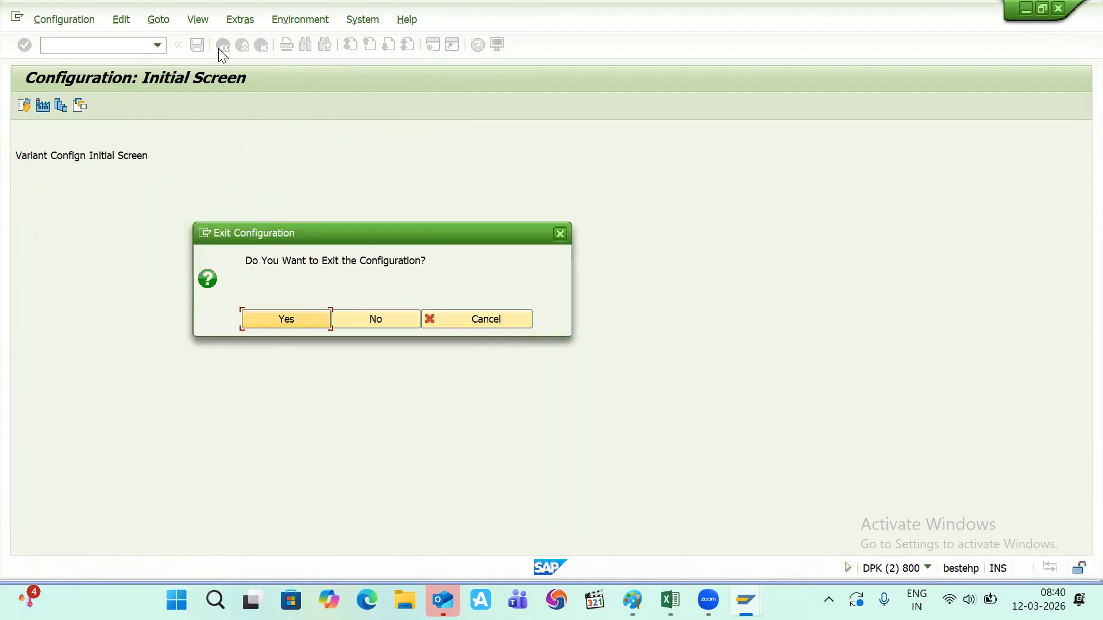
{"action": "left_click", "coordinate": [303, 316]}
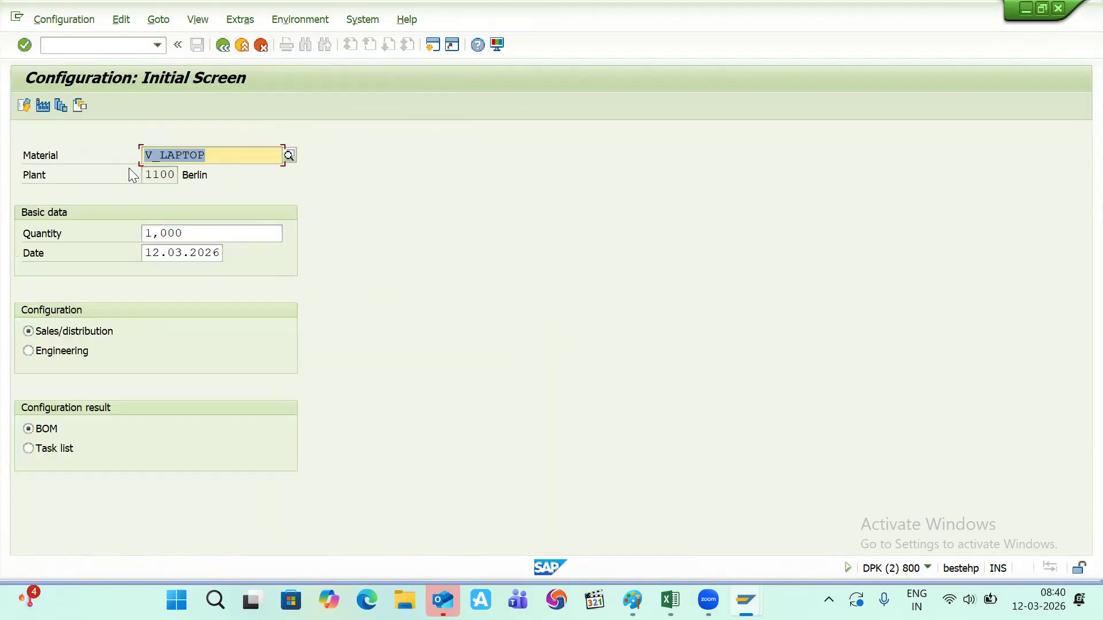
{"action": "left_click", "coordinate": [25, 105]}
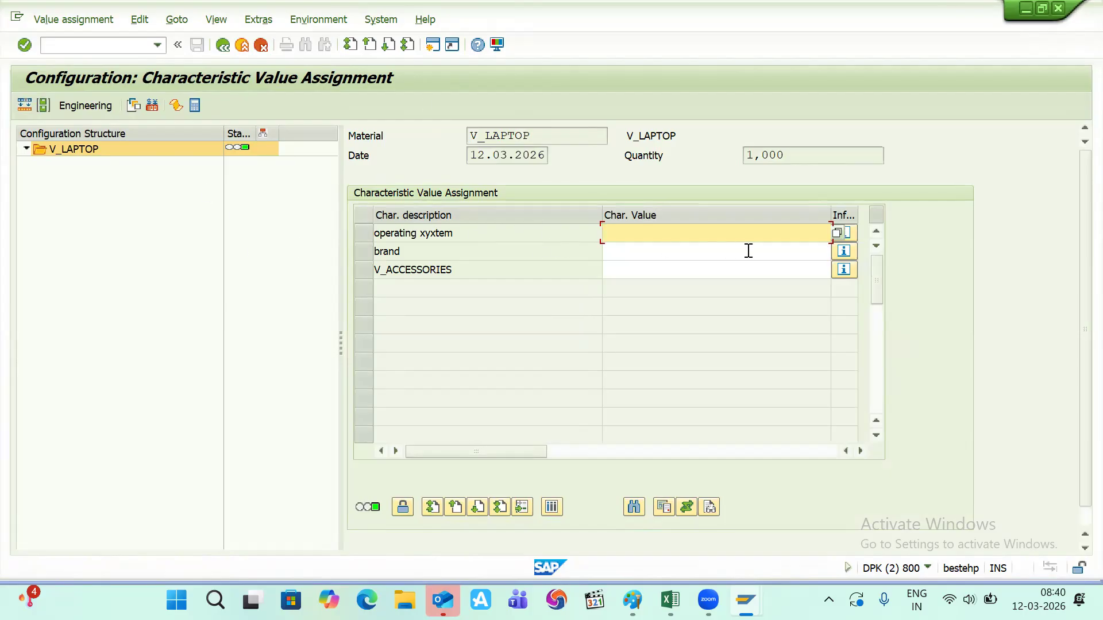
- Review the available operating system, brand and V_ACCESSORIES values, closing each list
{"action": "left_click", "coordinate": [837, 232]}
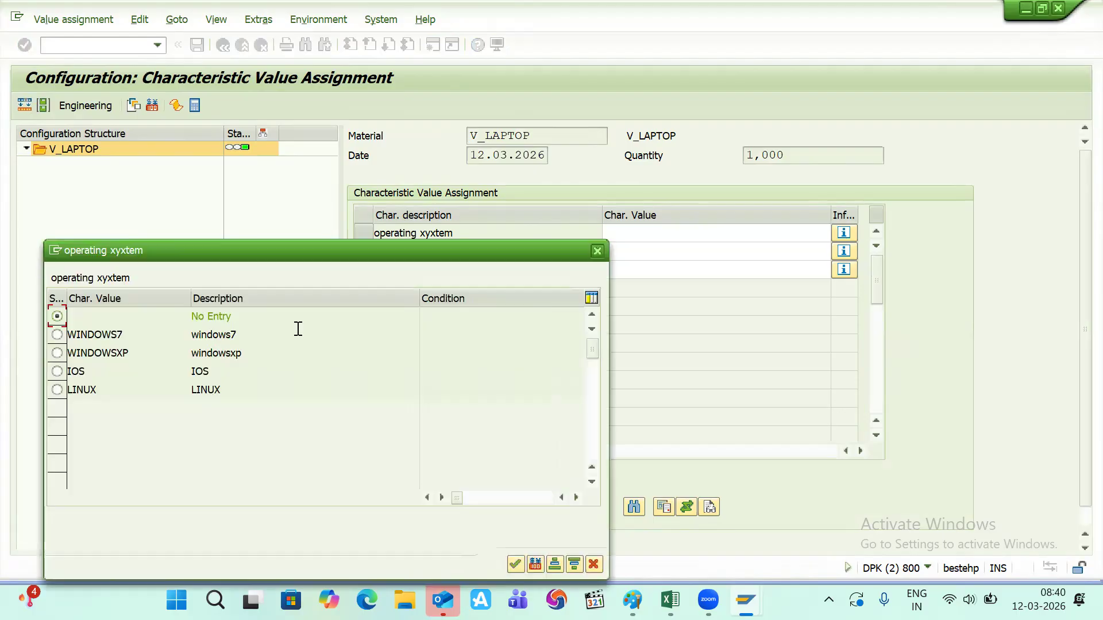
{"action": "left_click", "coordinate": [595, 252]}
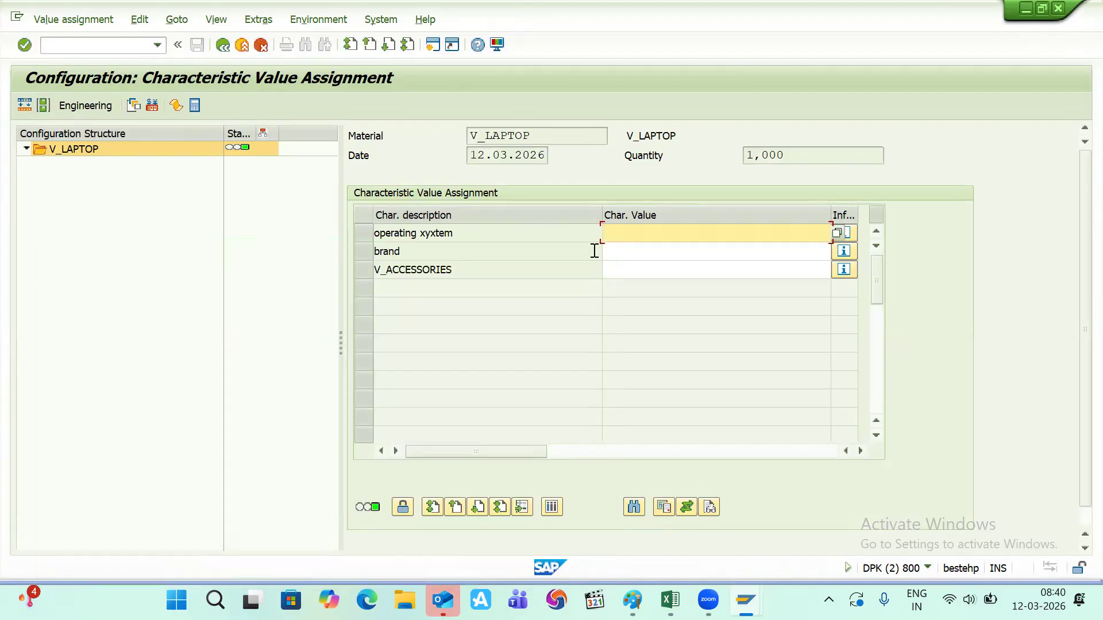
{"action": "left_click", "coordinate": [824, 254]}
{"action": "left_click", "coordinate": [837, 253]}
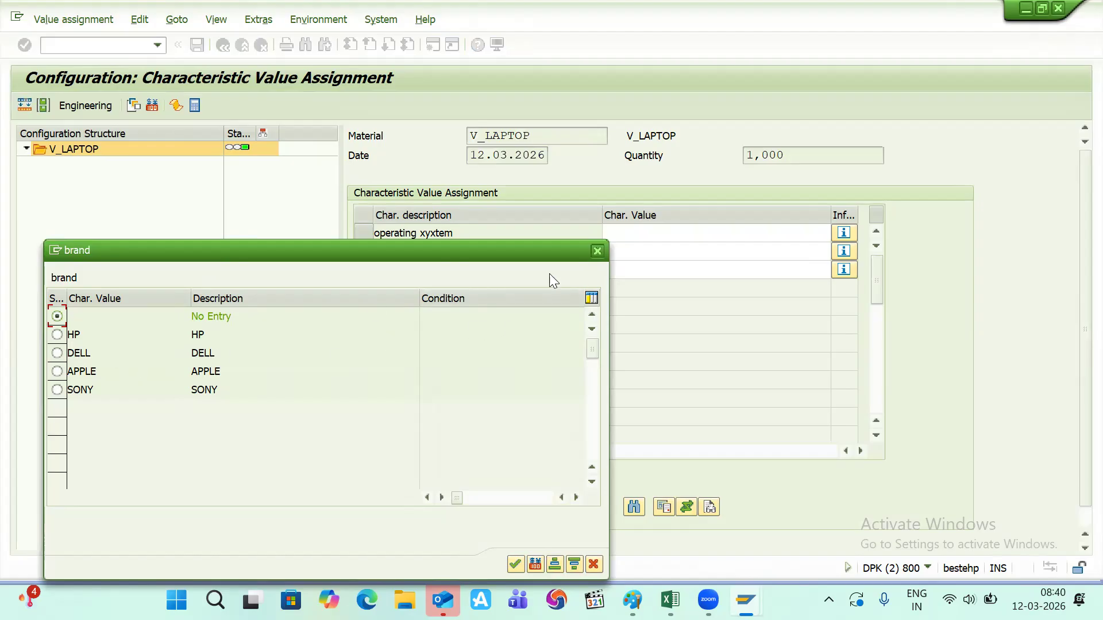
{"action": "left_click", "coordinate": [598, 251]}
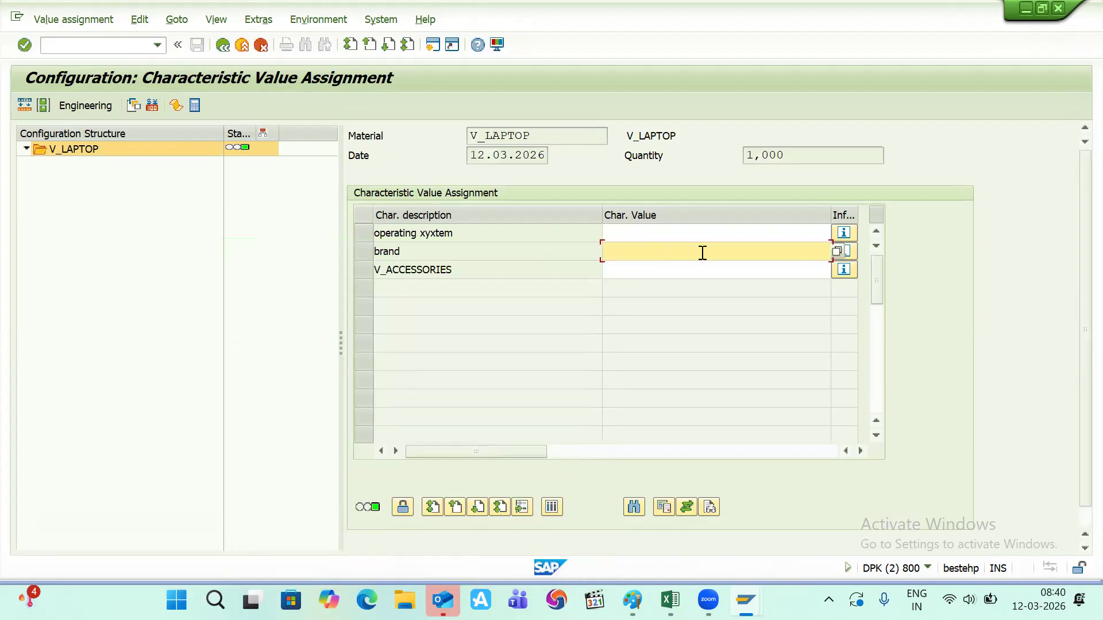
{"action": "left_click", "coordinate": [769, 270]}
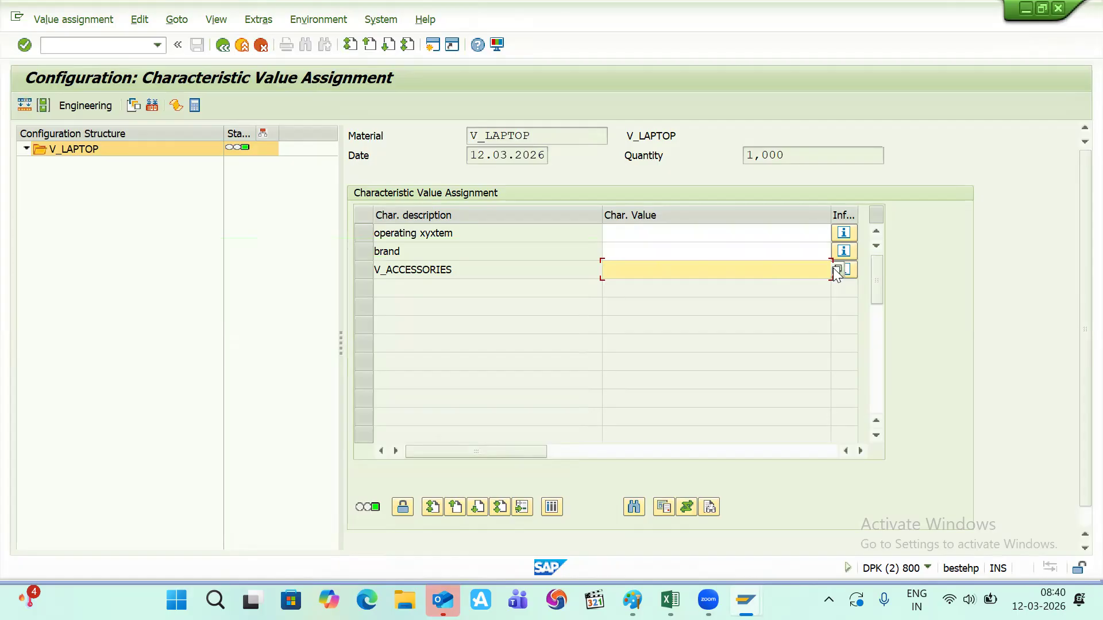
{"action": "left_click", "coordinate": [839, 270]}
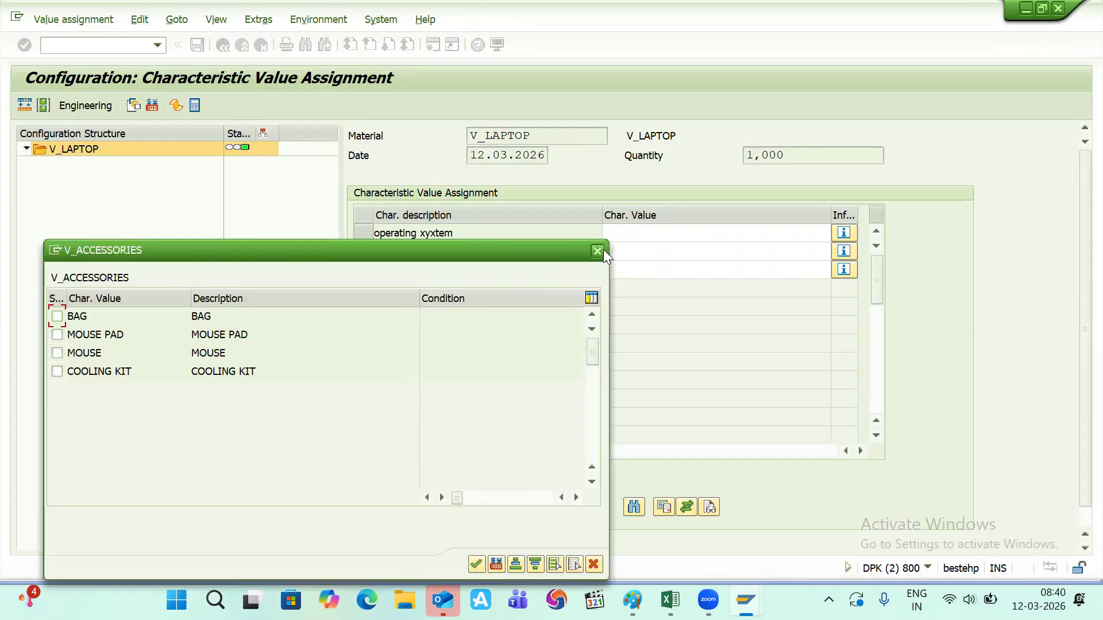
{"action": "left_click", "coordinate": [597, 251]}
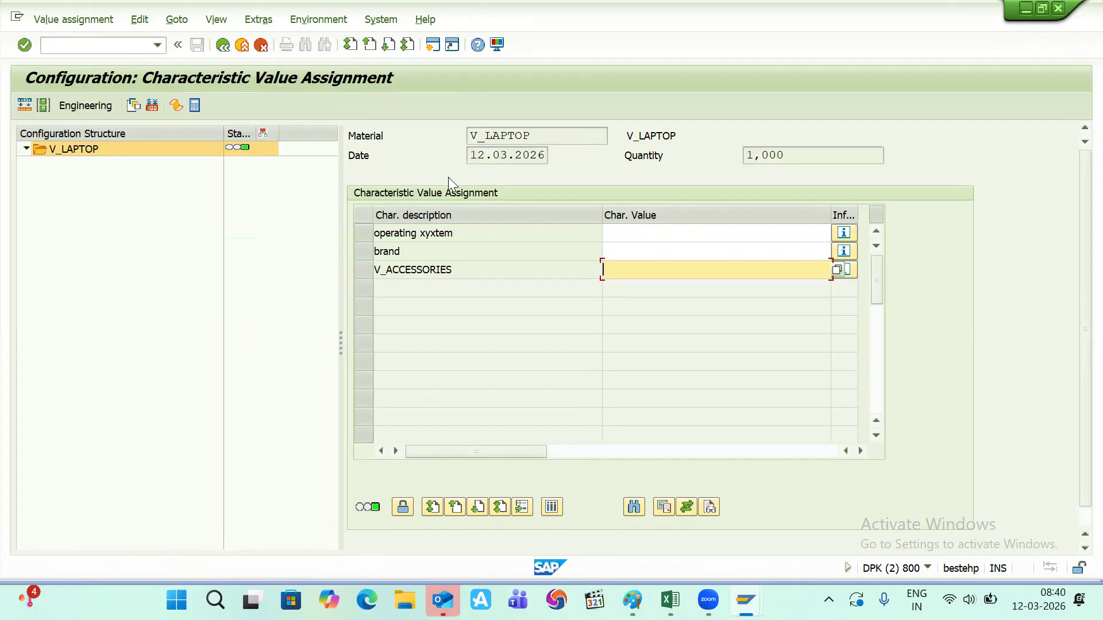
{"action": "key", "text": "ctrl+s"}
{"action": "key", "text": "Return"}
{"action": "key", "text": "ctrl+s"}
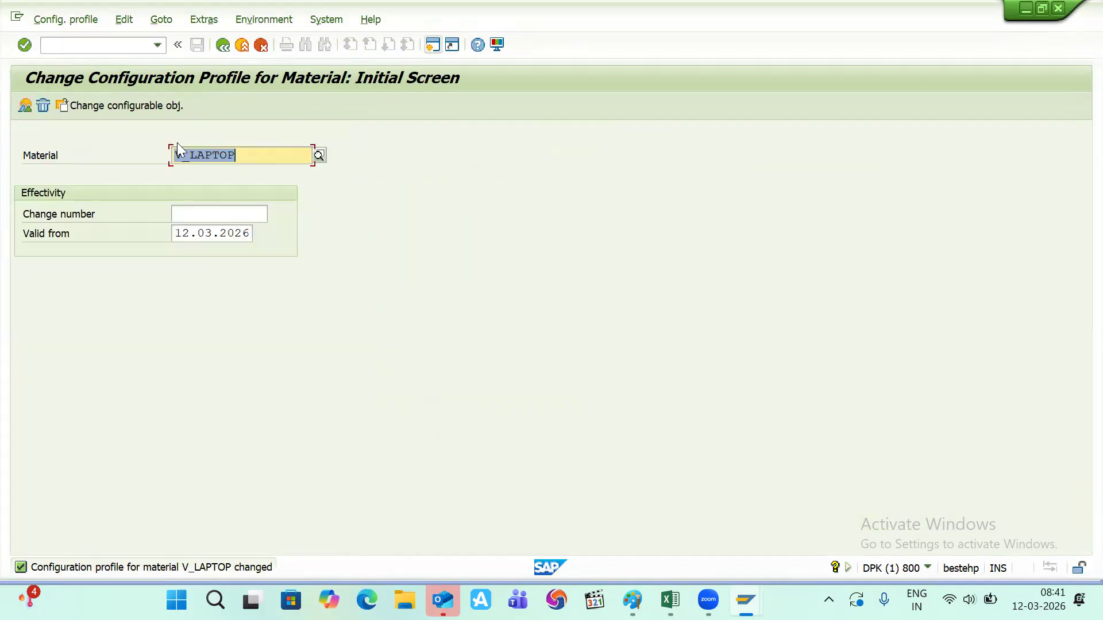
- Open characteristic V_ACCESSORIES for change in CT04
{"action": "left_click", "coordinate": [64, 47]}
{"action": "type", "text": "/"}
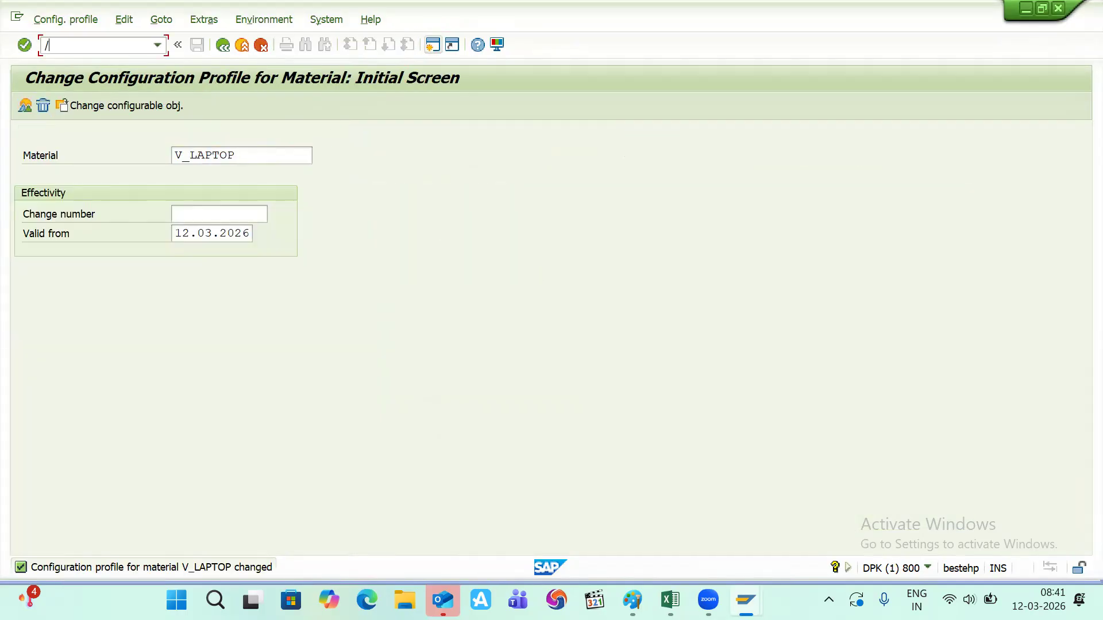
{"action": "type", "text": "NCT04"}
{"action": "key", "text": "Return"}
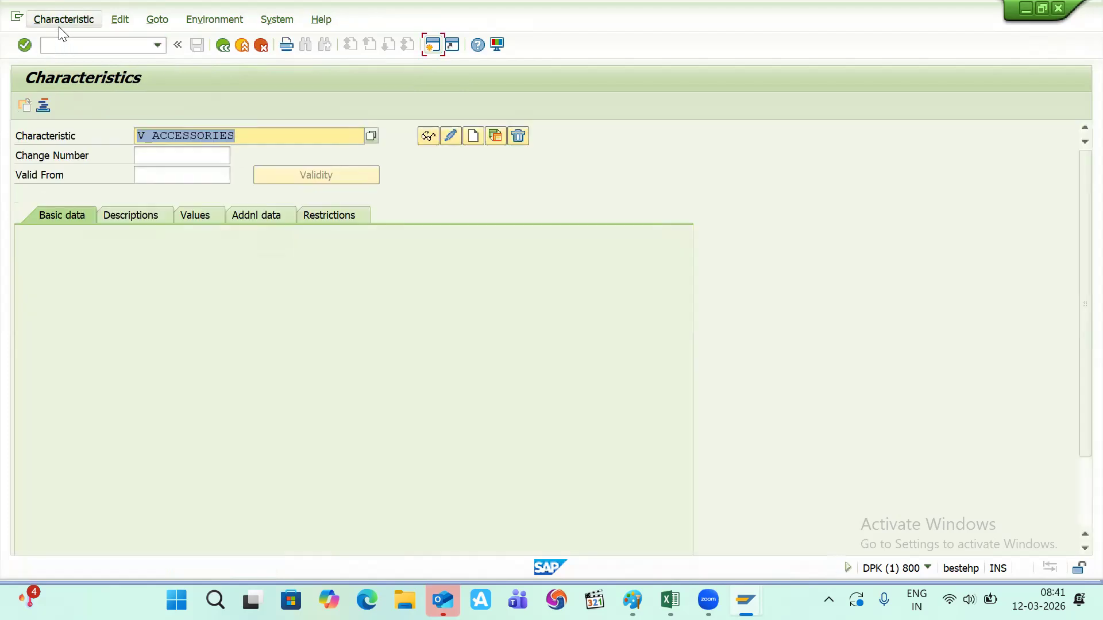
{"action": "left_click", "coordinate": [62, 21]}
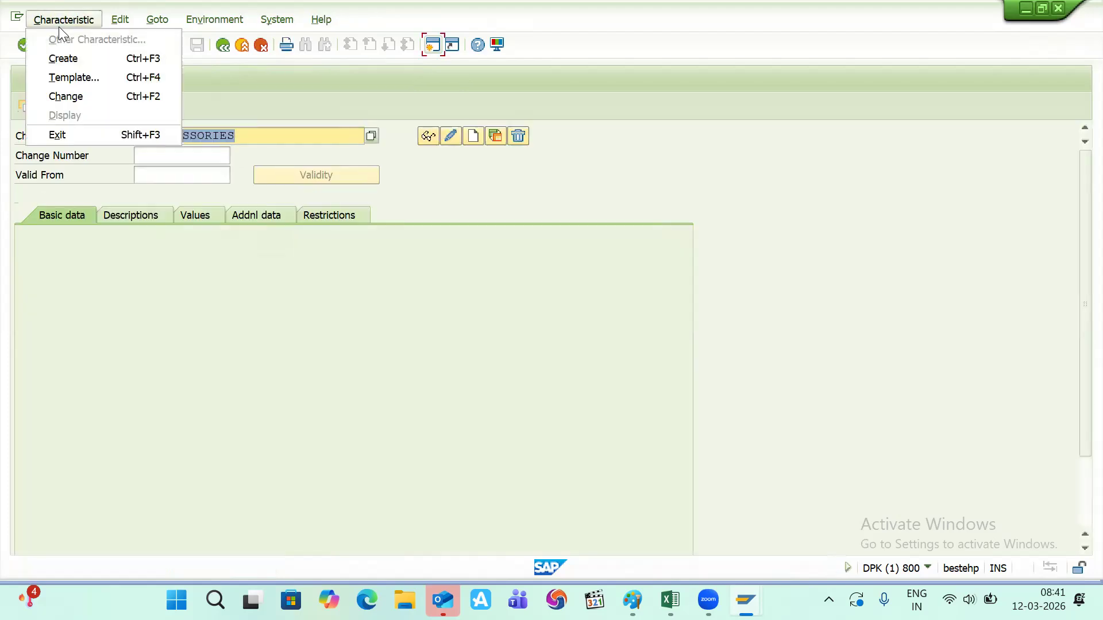
{"action": "left_click", "coordinate": [78, 98]}
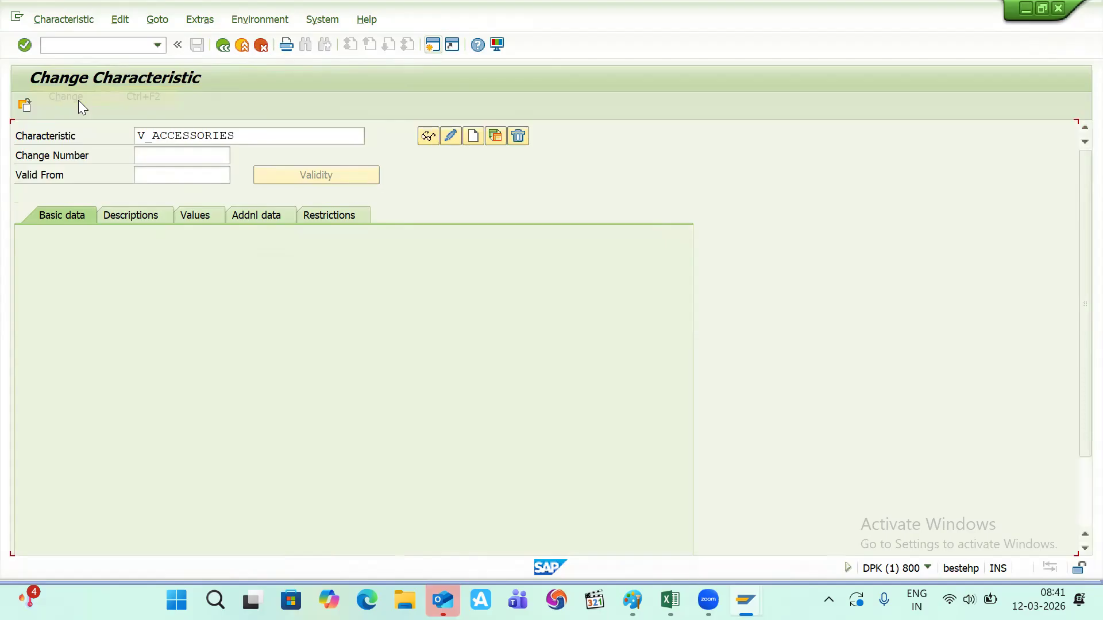
- Enable Display Allowed Values for V_ACCESSORIES, save, and exit the CU50 configuration
{"action": "left_click", "coordinate": [245, 216]}
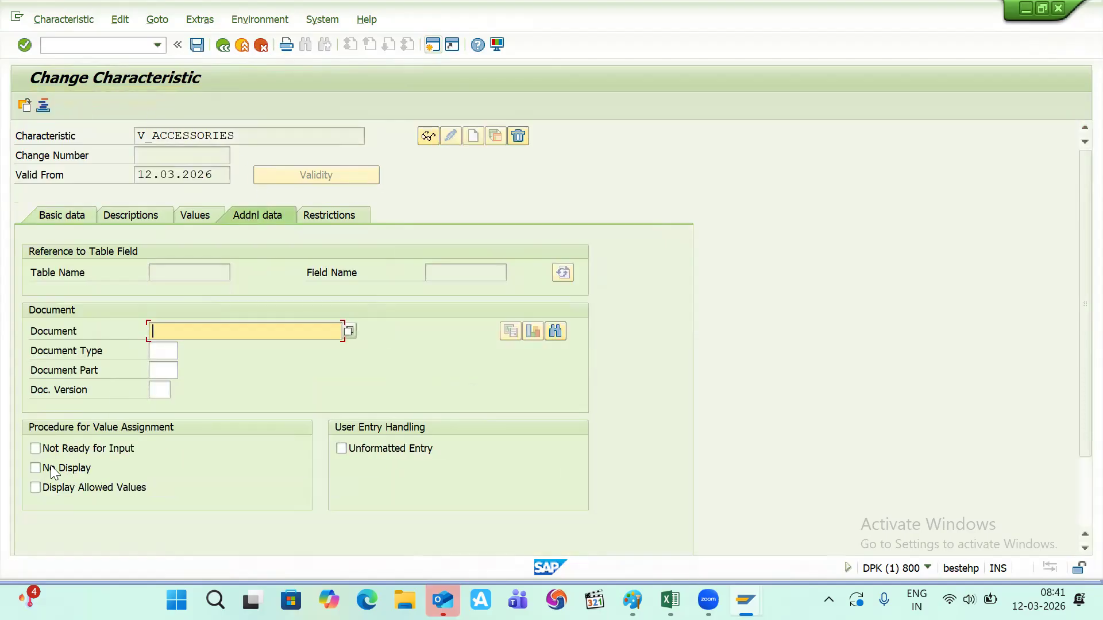
{"action": "left_click", "coordinate": [35, 487]}
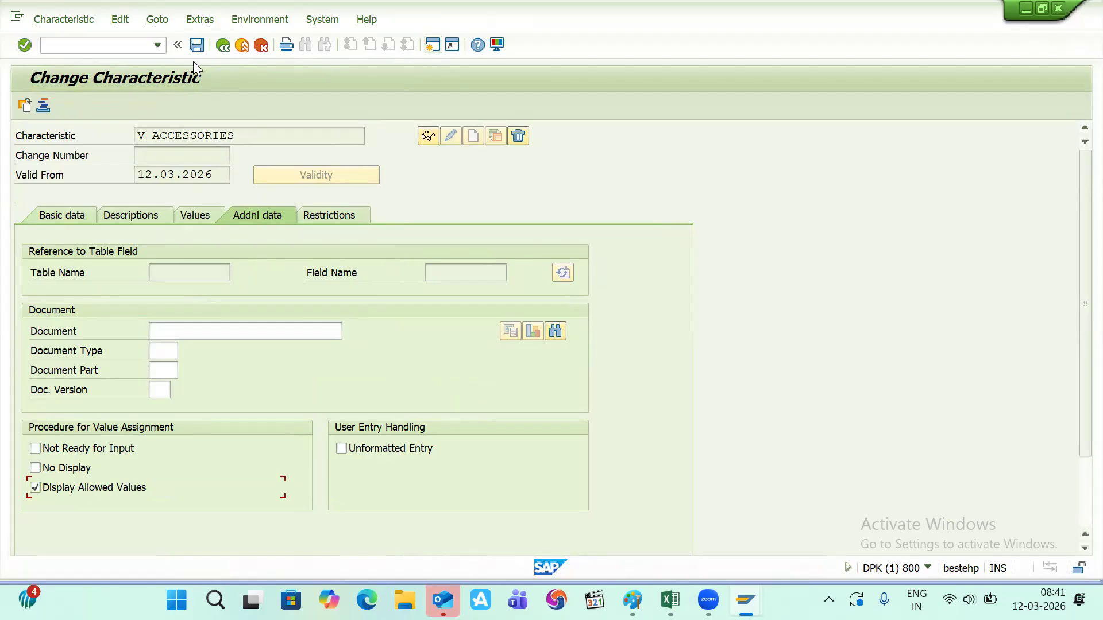
{"action": "left_click", "coordinate": [196, 46]}
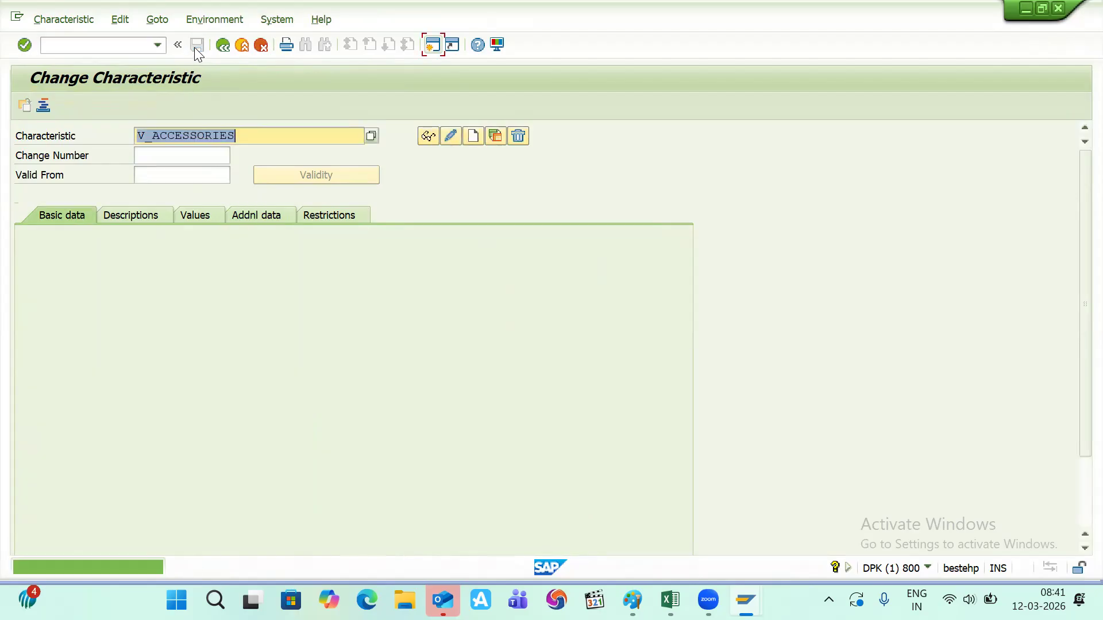
{"action": "left_click", "coordinate": [231, 51]}
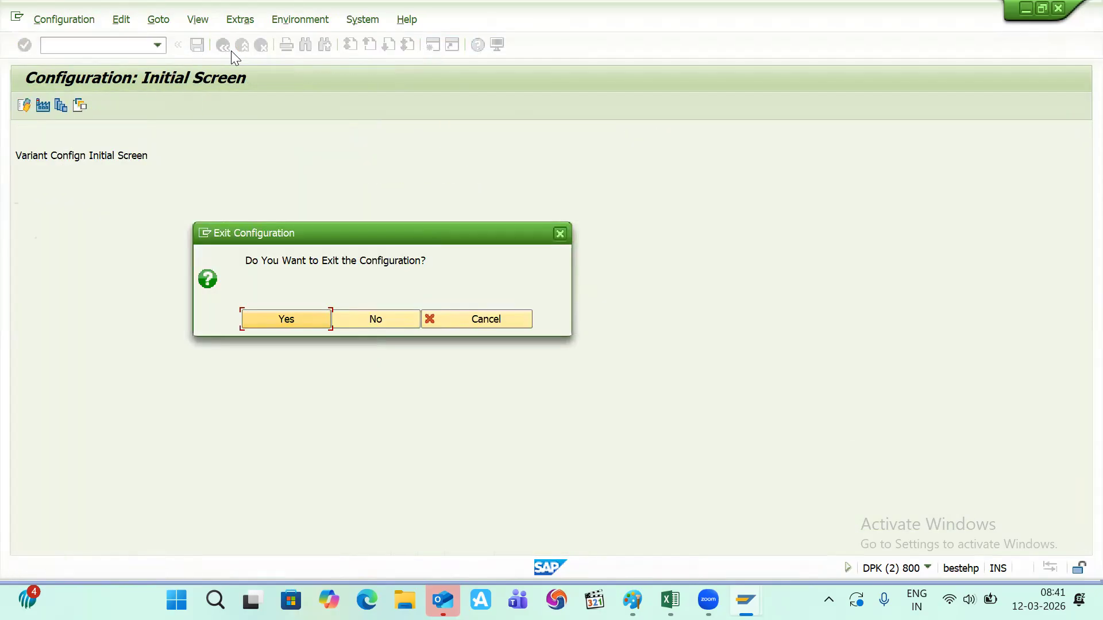
{"action": "left_click", "coordinate": [288, 318]}
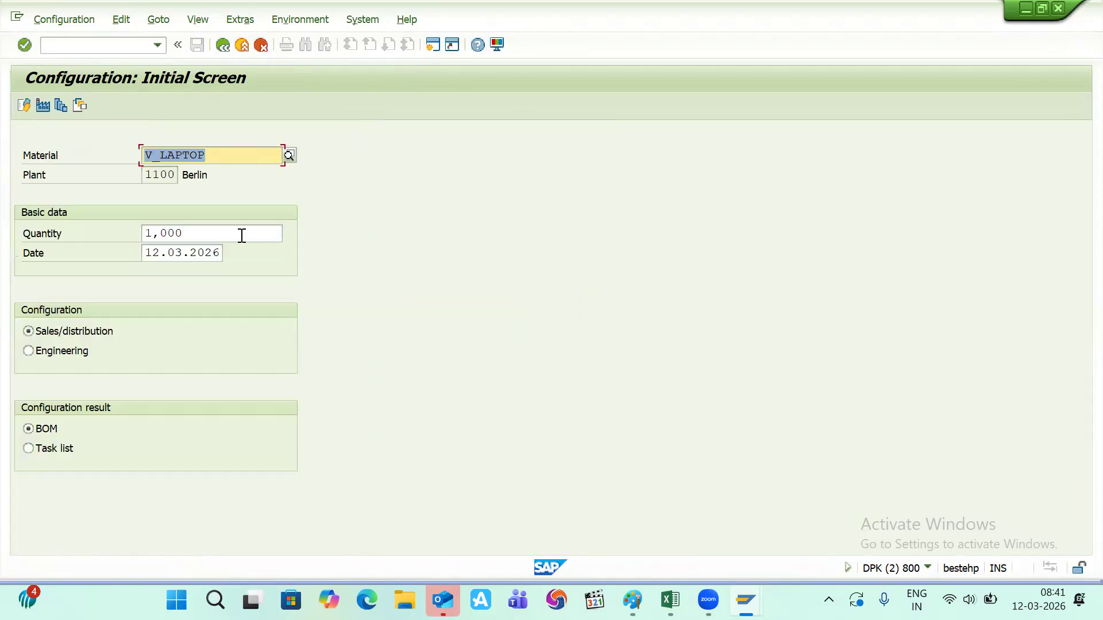
- Reopen V_LAPTOP's value assignment showing accessories BAG, MOUSE PAD, MOUSE and COOLING KIT
{"action": "left_click", "coordinate": [20, 105]}
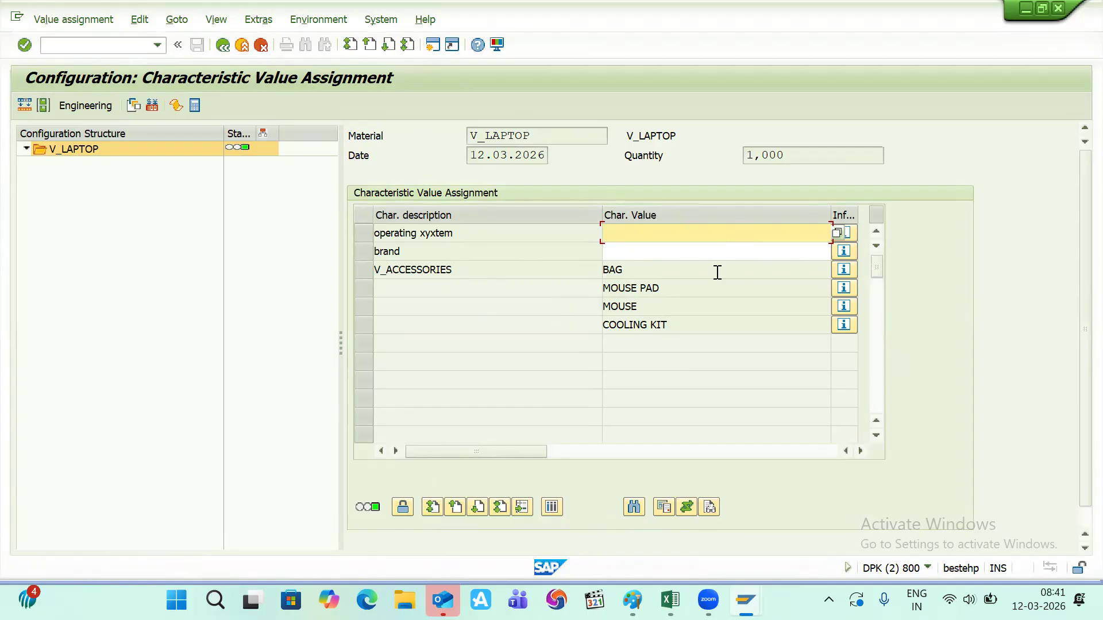
{"action": "key", "text": "alt+Tab"}
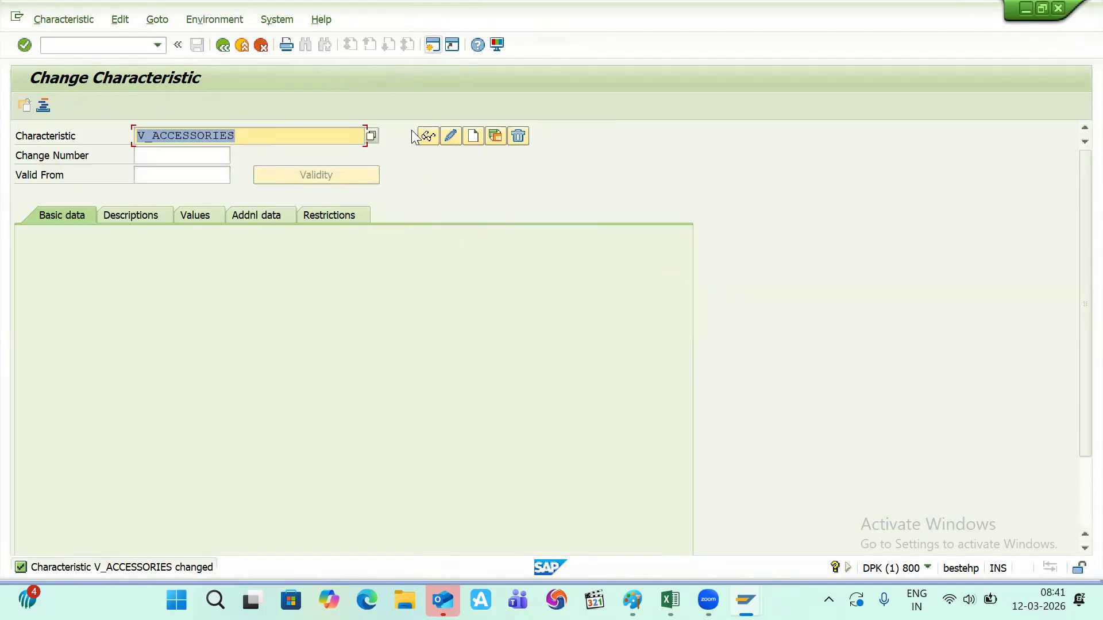
- Load characteristic V_OS in CT04
{"action": "left_click", "coordinate": [251, 138]}
{"action": "key", "text": "BackSpace"}
{"action": "key", "text": "BackSpace"}
{"action": "key", "text": "BackSpace"}
{"action": "key", "text": "BackSpace"}
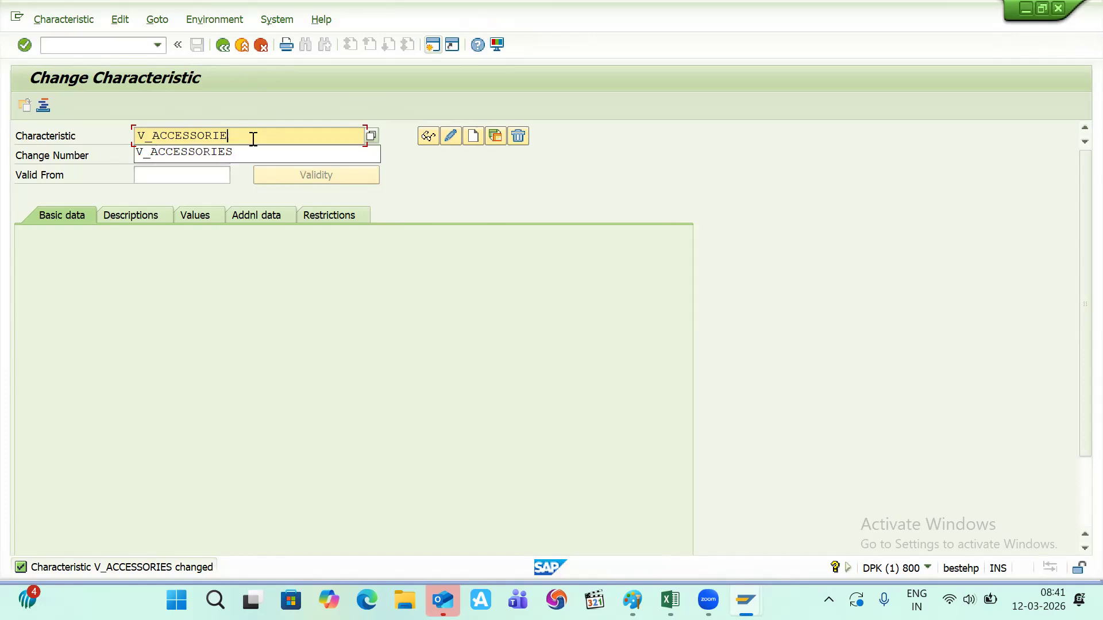
{"action": "key", "text": "BackSpace"}
{"action": "key", "text": "BackSpace"}
{"action": "key", "text": "BackSpace"}
{"action": "key", "text": "BackSpace"}
{"action": "key", "text": "BackSpace"}
{"action": "key", "text": "BackSpace"}
{"action": "key", "text": "BackSpace"}
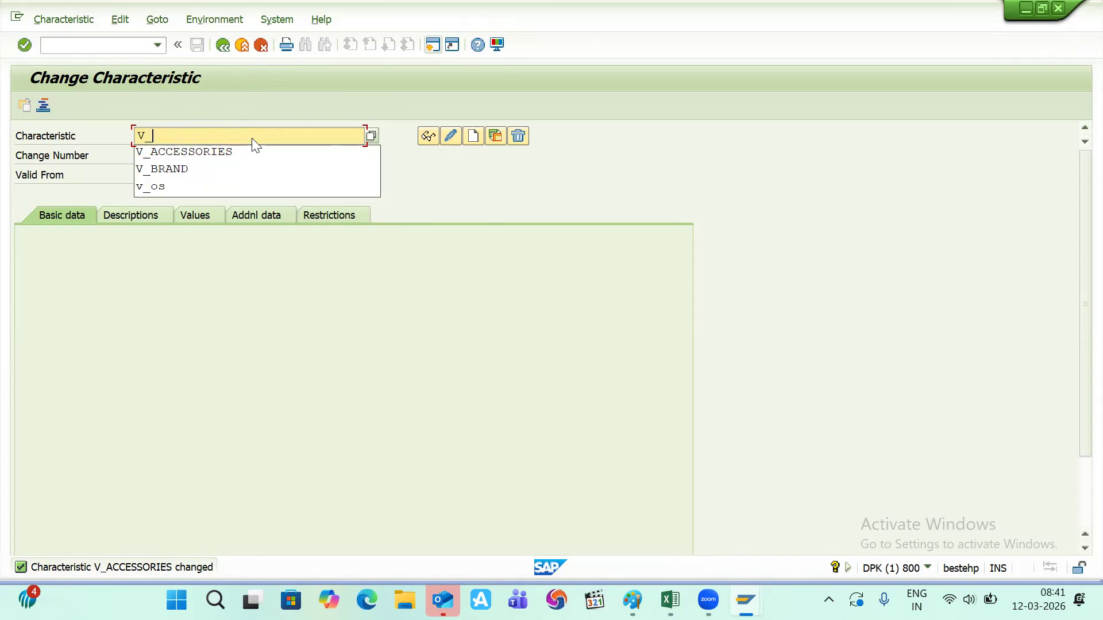
{"action": "key", "text": "Down"}
{"action": "key", "text": "Down"}
{"action": "key", "text": "Down"}
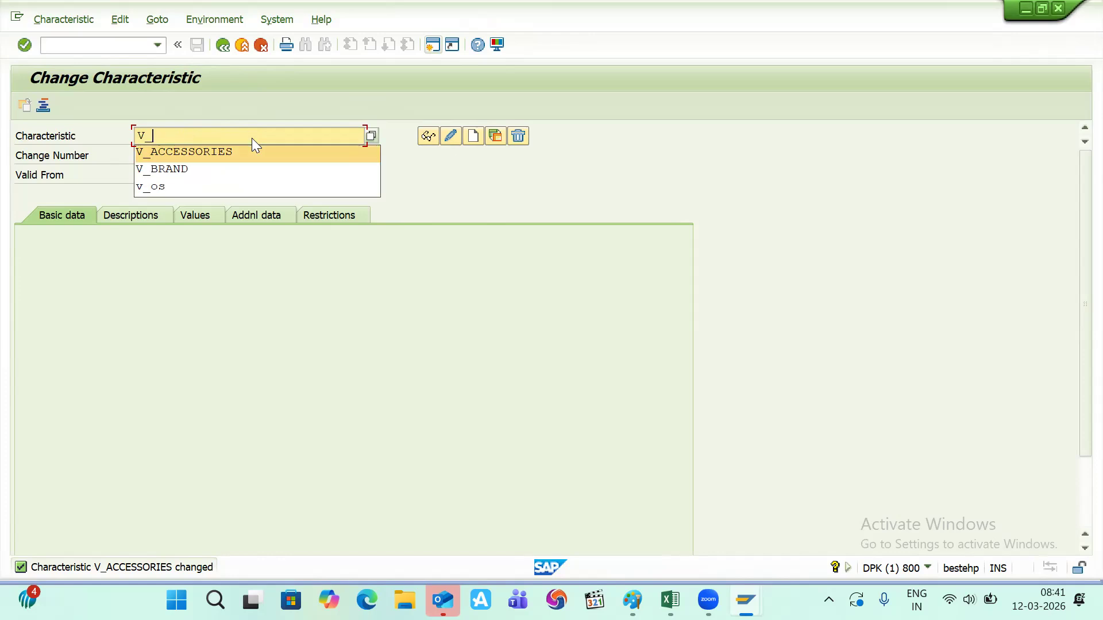
{"action": "key", "text": "Return"}
{"action": "key", "text": "Return"}
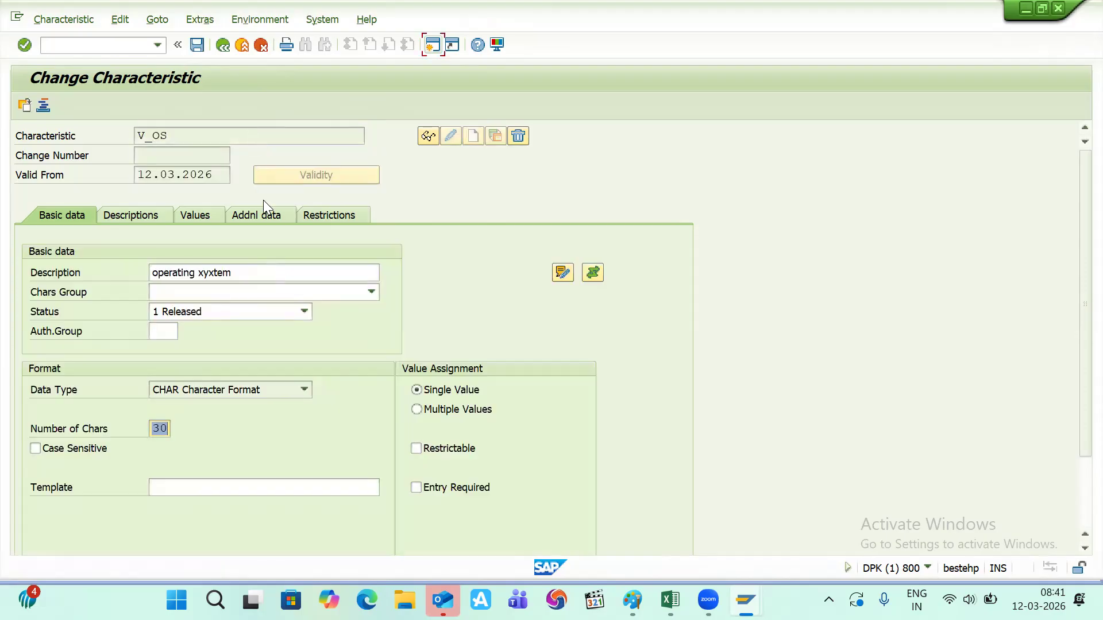
- Correct V_OS's description to 'operating system', enable Display Allowed Values, and save
{"action": "left_click", "coordinate": [201, 270]}
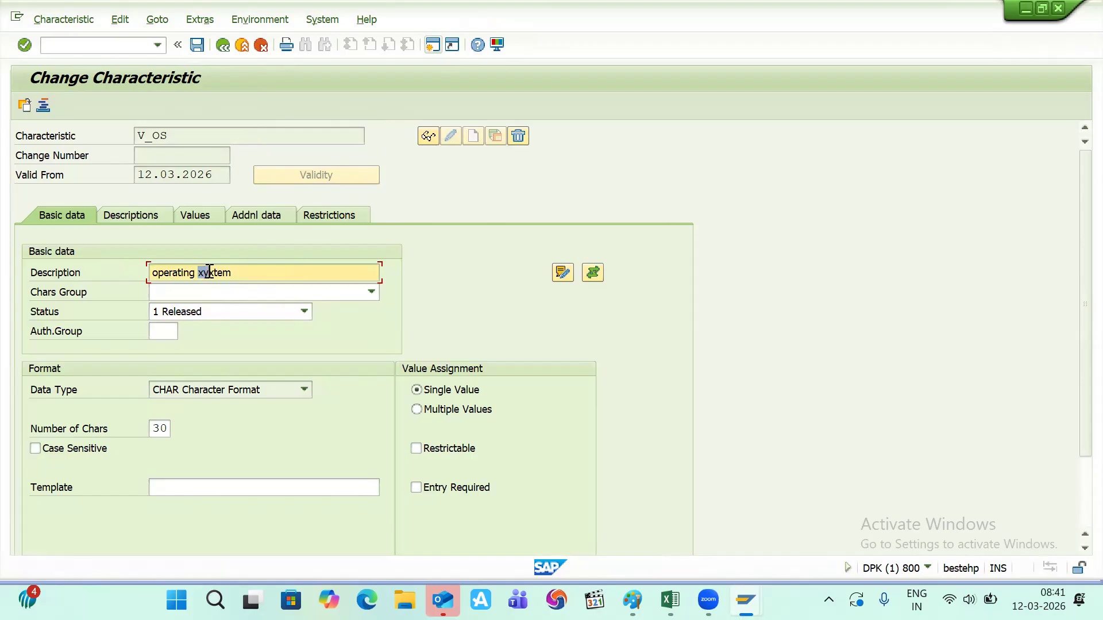
{"action": "key", "text": "BackSpace"}
{"action": "key", "text": "BackSpace"}
{"action": "key", "text": "BackSpace"}
{"action": "key", "text": "BackSpace"}
{"action": "key", "text": "BackSpace"}
{"action": "key", "text": "BackSpace"}
{"action": "type", "text": "SYS"}
{"action": "key", "text": "BackSpace"}
{"action": "key", "text": "BackSpace"}
{"action": "key", "text": "BackSpace"}
{"action": "key", "text": "BackSpace"}
{"action": "key", "text": "Caps_Lock"}
{"action": "type", "text": "s"}
{"action": "key", "text": "Num_Lock"}
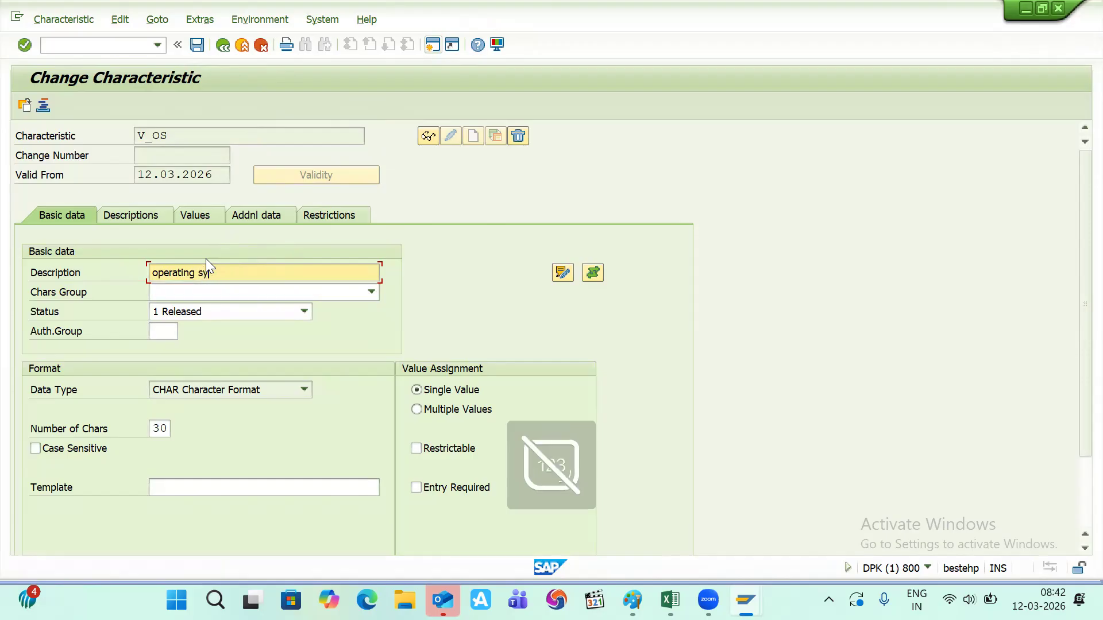
{"action": "type", "text": "ystem"}
{"action": "key", "text": "Tab"}
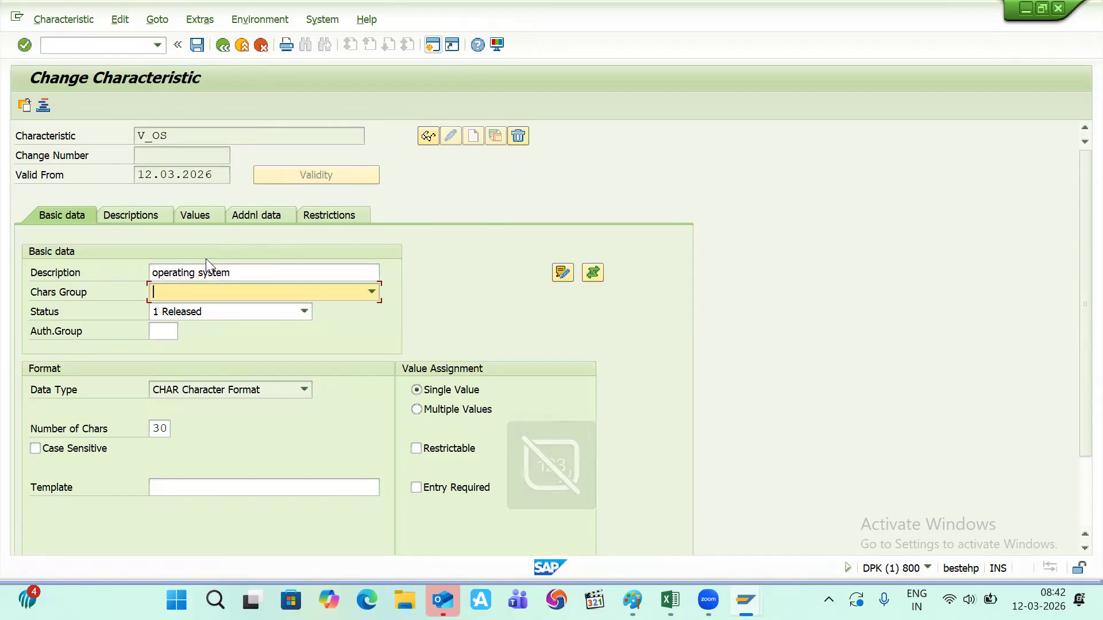
{"action": "left_click", "coordinate": [281, 216]}
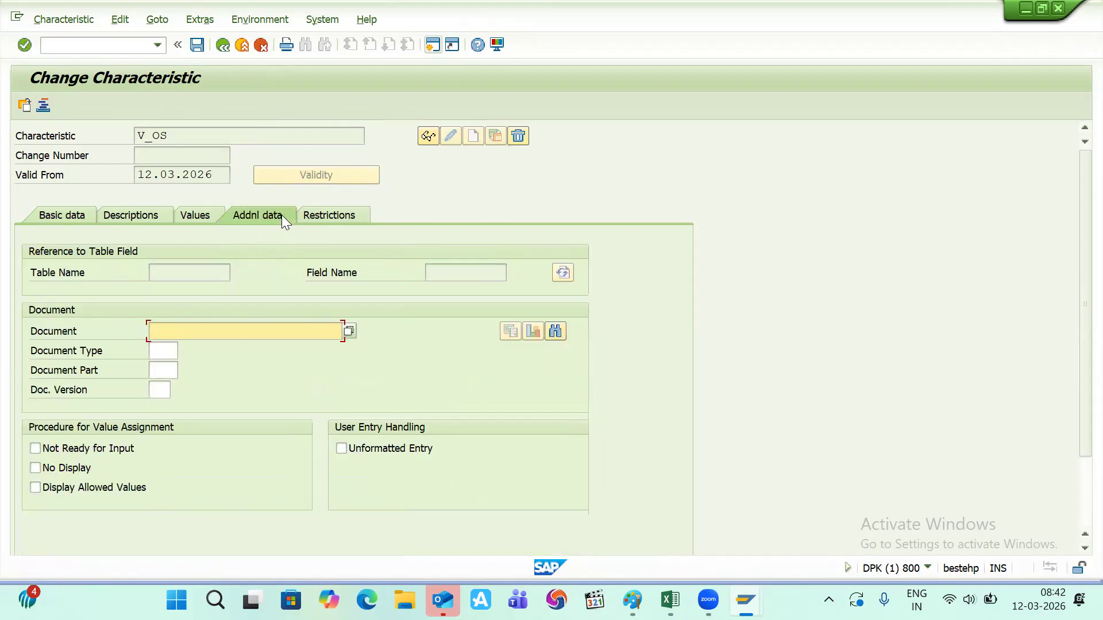
{"action": "left_click", "coordinate": [30, 491]}
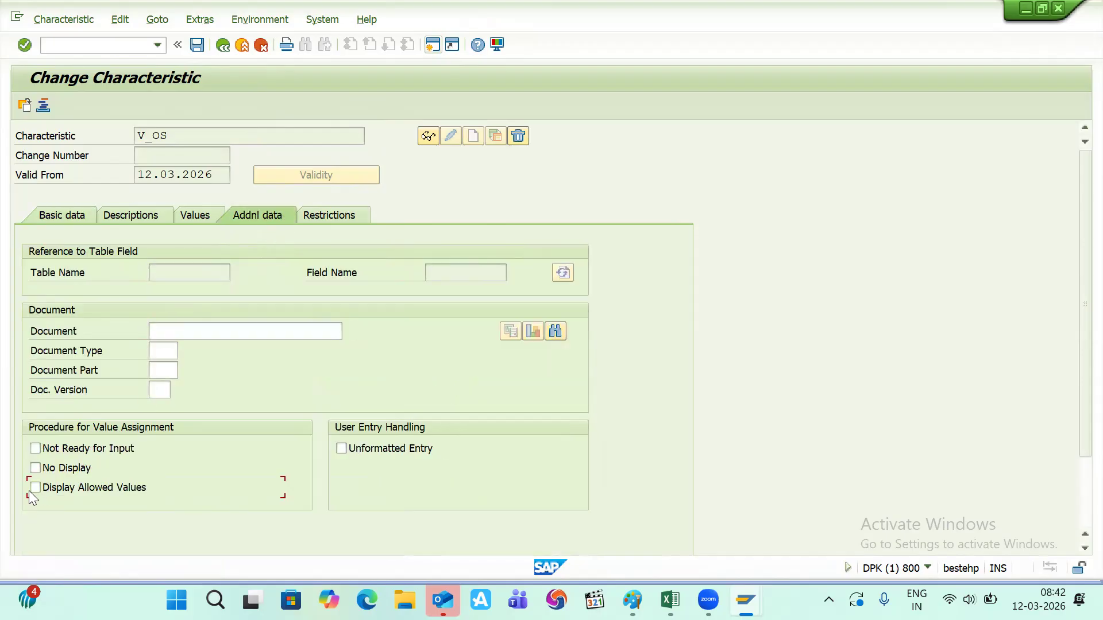
{"action": "left_click", "coordinate": [197, 45]}
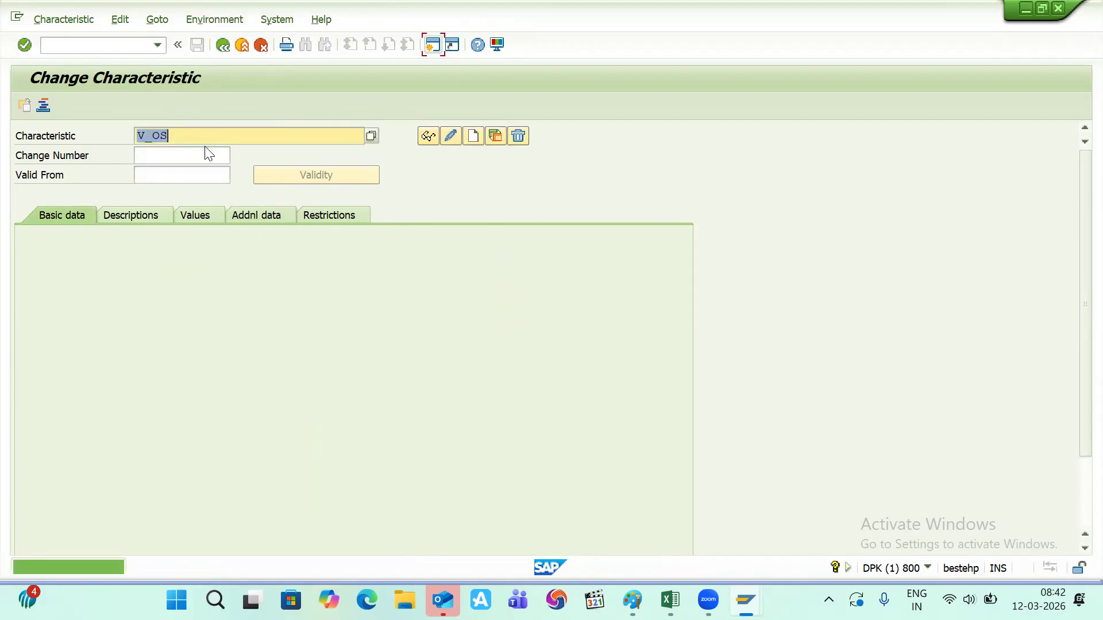
- Load V_BRAND, enable Display Allowed Values, and save it
{"action": "left_click", "coordinate": [190, 133]}
{"action": "key", "text": "BackSpace"}
{"action": "key", "text": "BackSpace"}
{"action": "key", "text": "Down"}
{"action": "key", "text": "Down"}
{"action": "key", "text": "Down"}
{"action": "key", "text": "Return"}
{"action": "key", "text": "Return"}
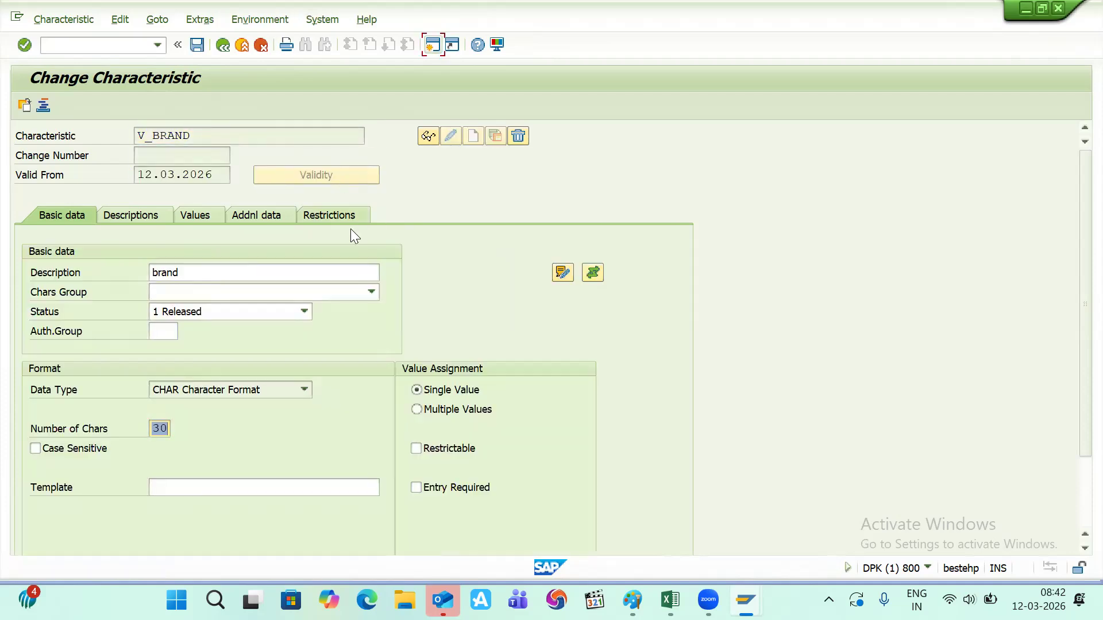
{"action": "left_click", "coordinate": [191, 215]}
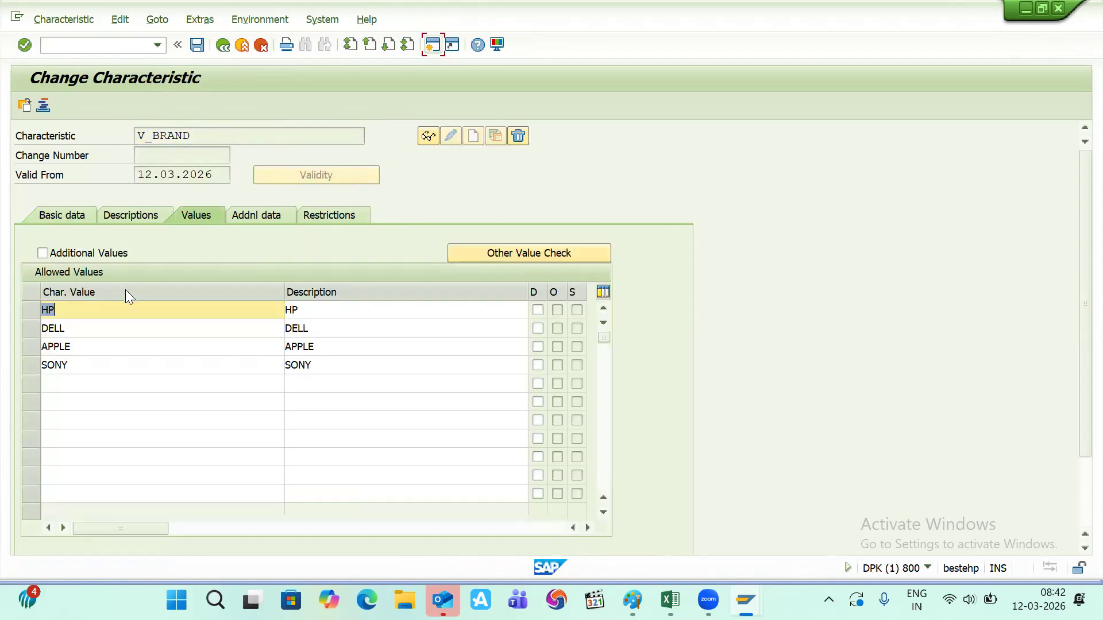
{"action": "left_click", "coordinate": [253, 215]}
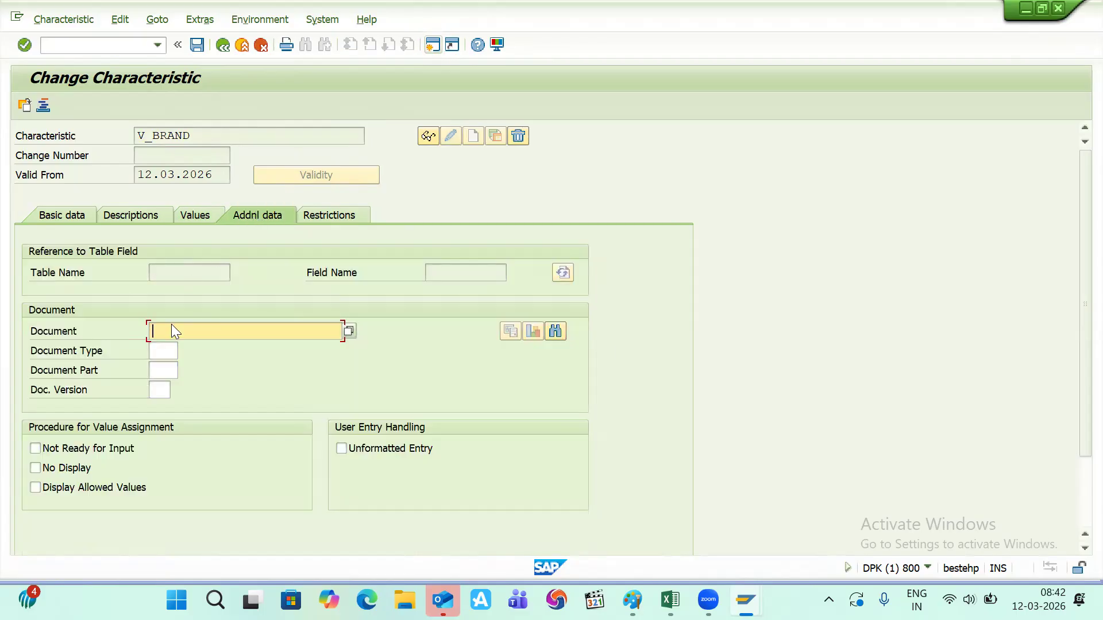
{"action": "left_click", "coordinate": [42, 486]}
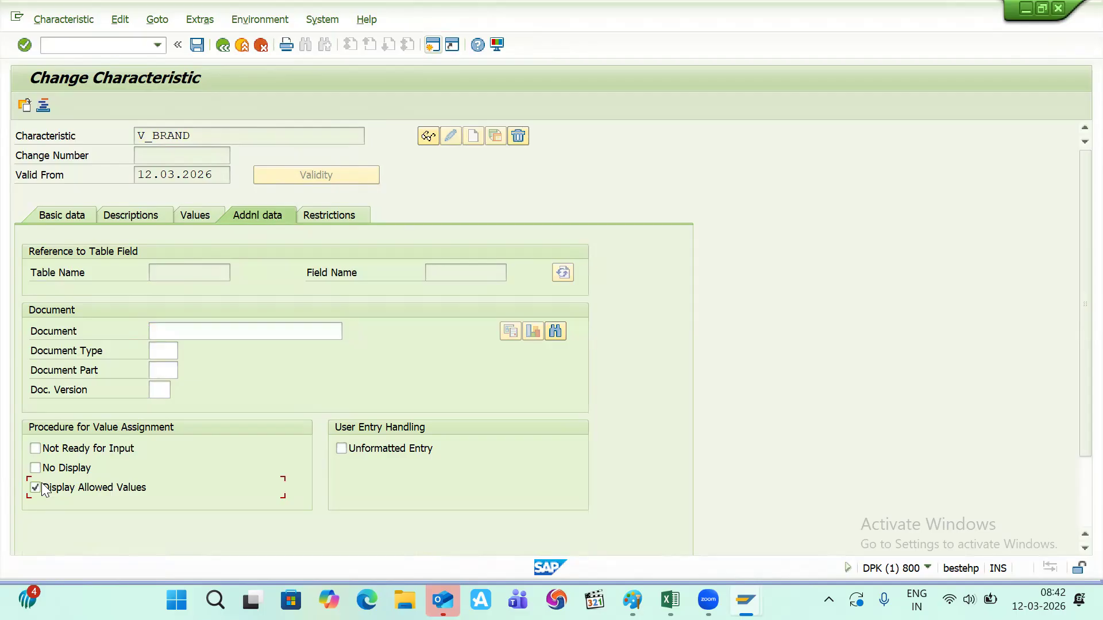
{"action": "left_click", "coordinate": [196, 46]}
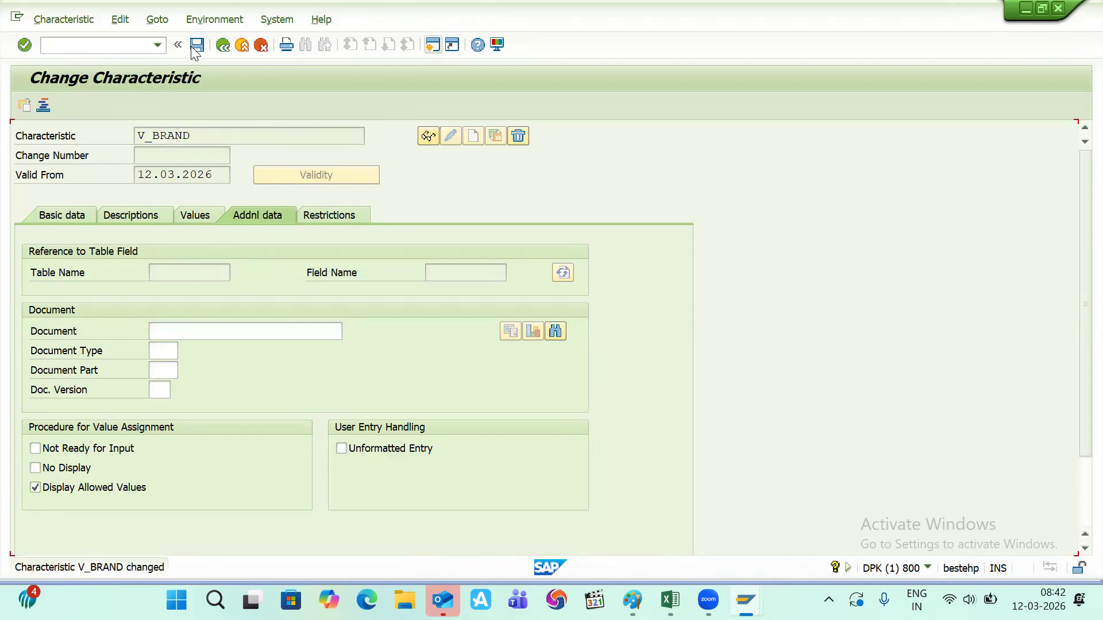
{"action": "key", "text": "alt+Tab"}
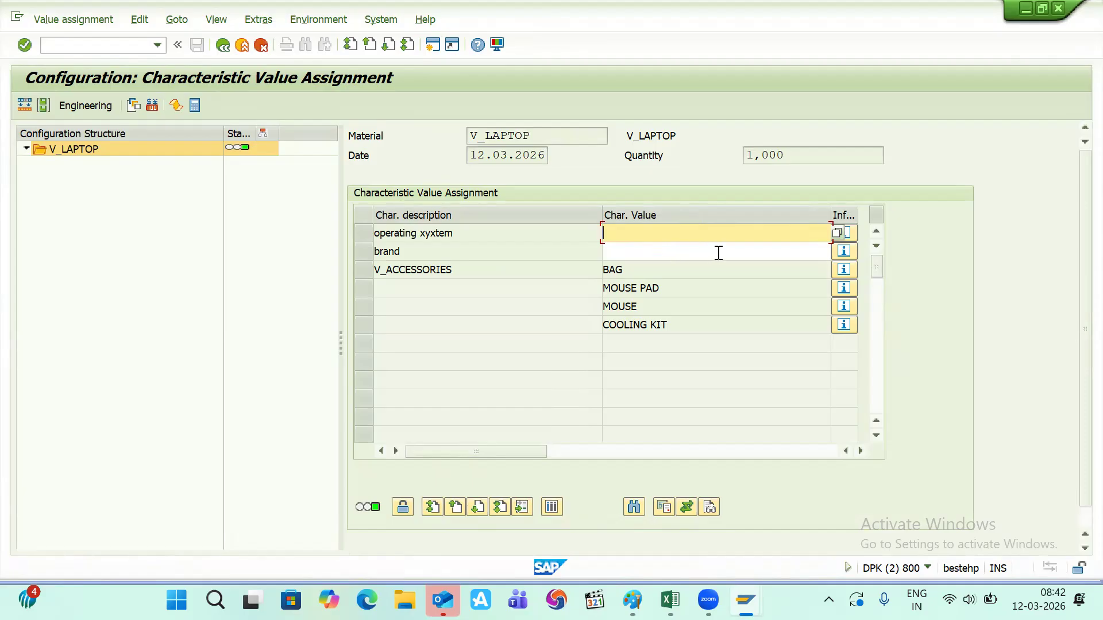
- Exit and reopen V_LAPTOP's configuration to list all operating system, brand and accessory values
{"action": "left_click", "coordinate": [223, 45]}
{"action": "left_click", "coordinate": [318, 315]}
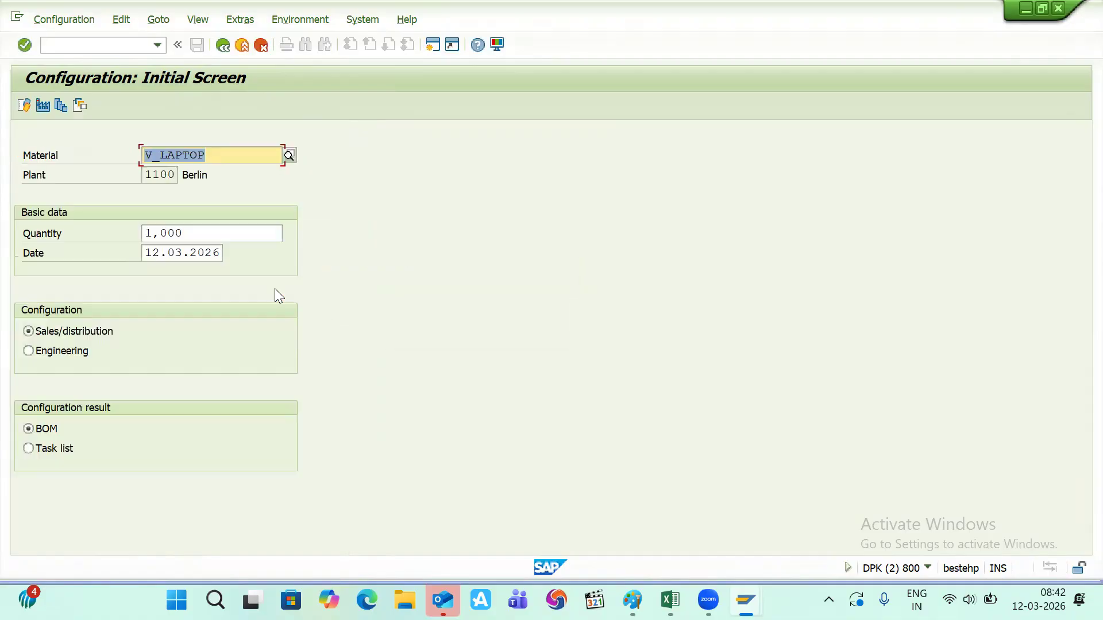
{"action": "left_click", "coordinate": [23, 106]}
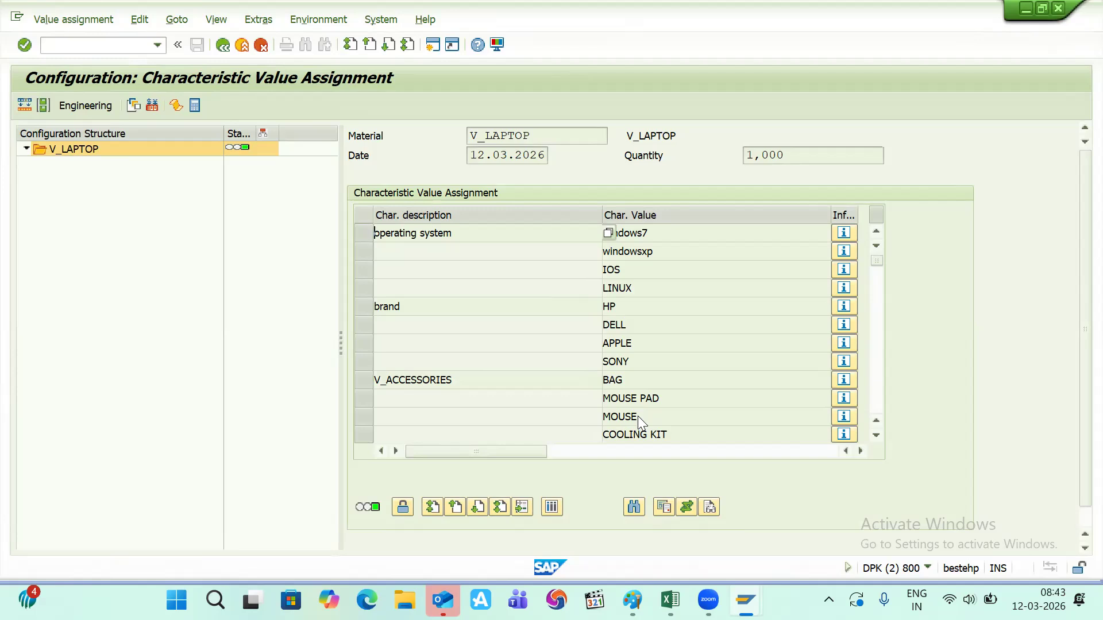
{"action": "key", "text": "alt+Tab"}
{"action": "key", "text": "alt+Tab"}
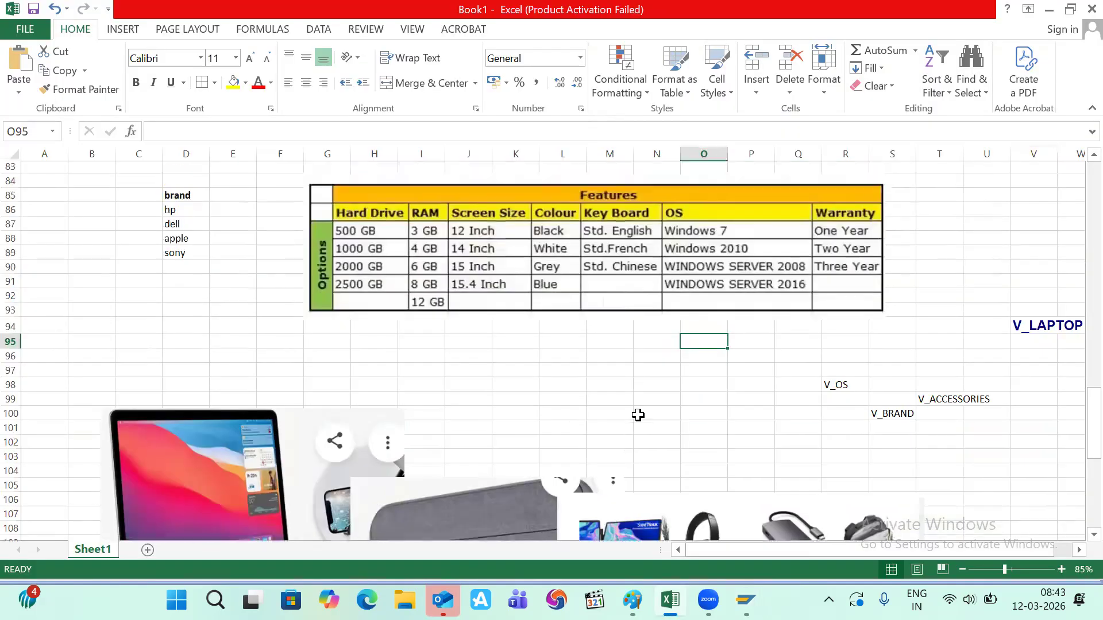
- Scroll the Excel sheet up to the dependencies flowchart, then go back to the SAP window
{"action": "scroll", "coordinate": [637, 415], "scroll_direction": "up", "scroll_amount": 10}
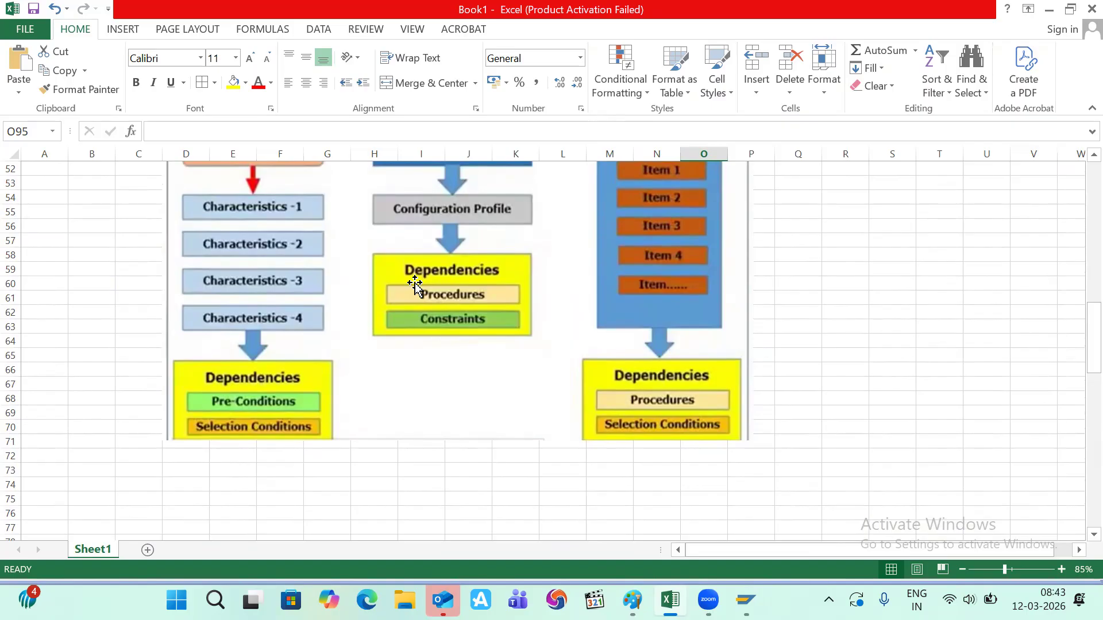
{"action": "scroll", "coordinate": [415, 283], "scroll_direction": "up", "scroll_amount": 1}
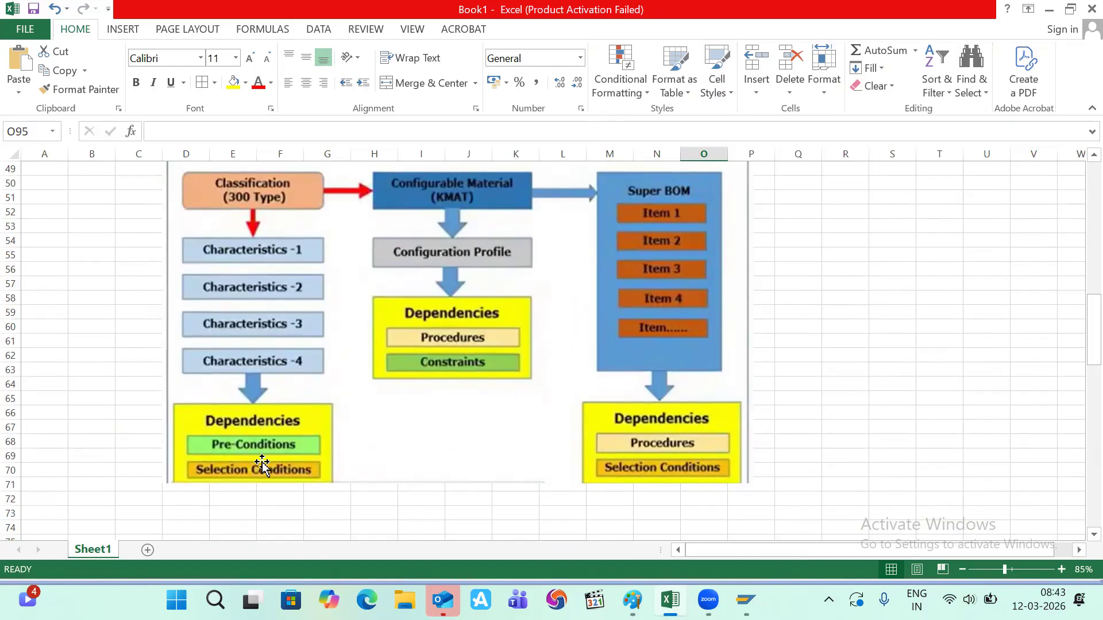
{"action": "key", "text": "alt+Tab"}
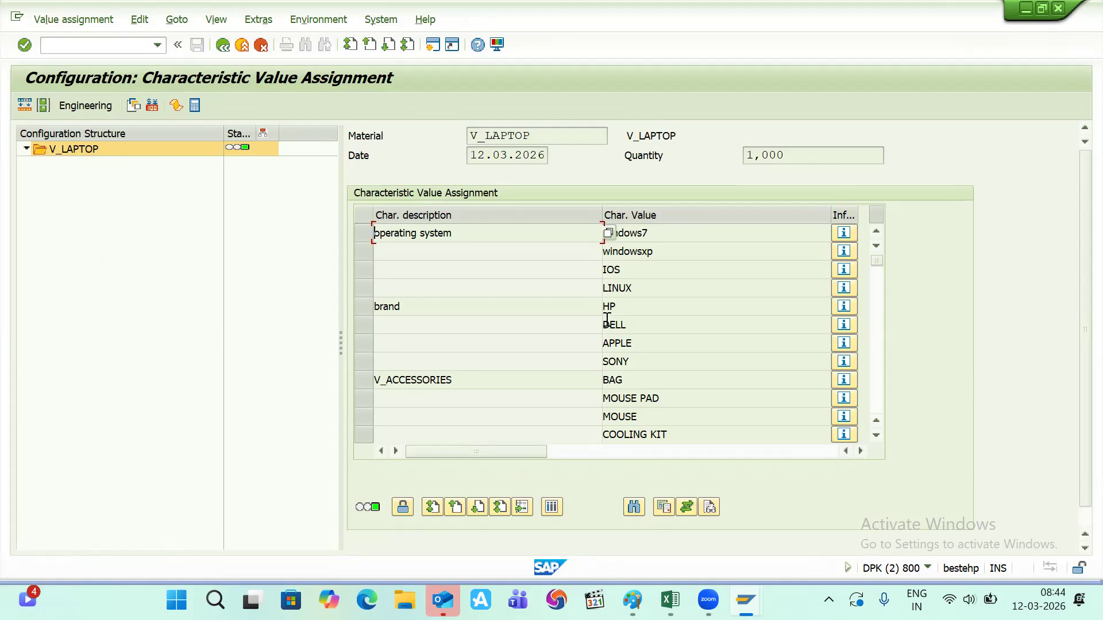
- Back in SAP, launch the dependency maintenance transaction /ncu01
{"action": "key", "text": "alt+Tab"}
{"action": "key", "text": "alt+Tab"}
{"action": "key", "text": "alt+Tab"}
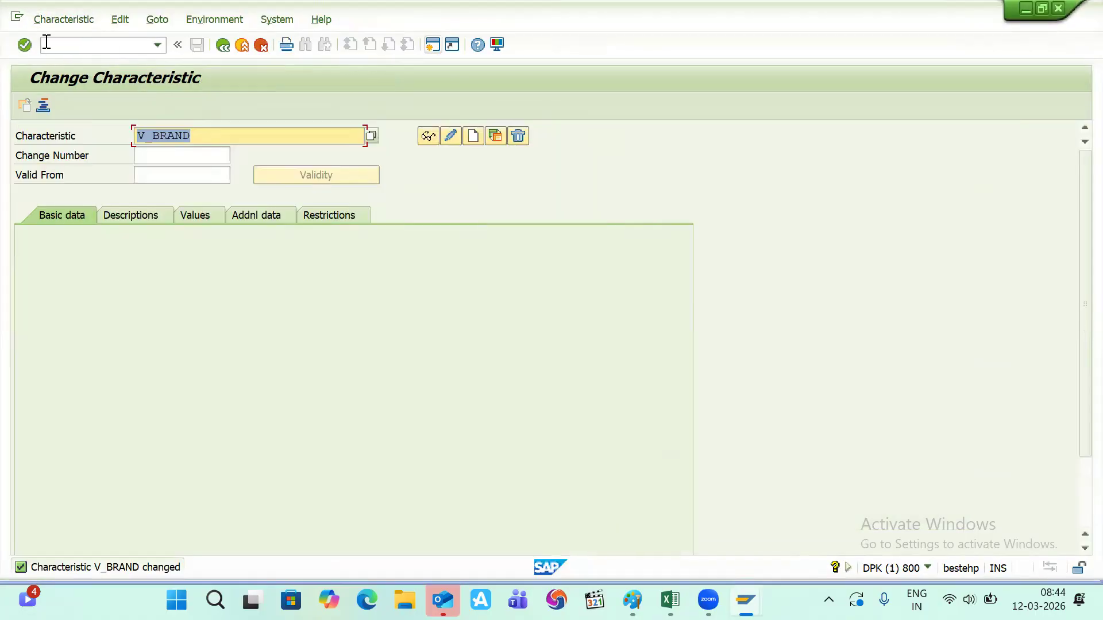
{"action": "left_click", "coordinate": [47, 42]}
{"action": "type", "text": "/ncu"}
{"action": "key", "text": "Insert"}
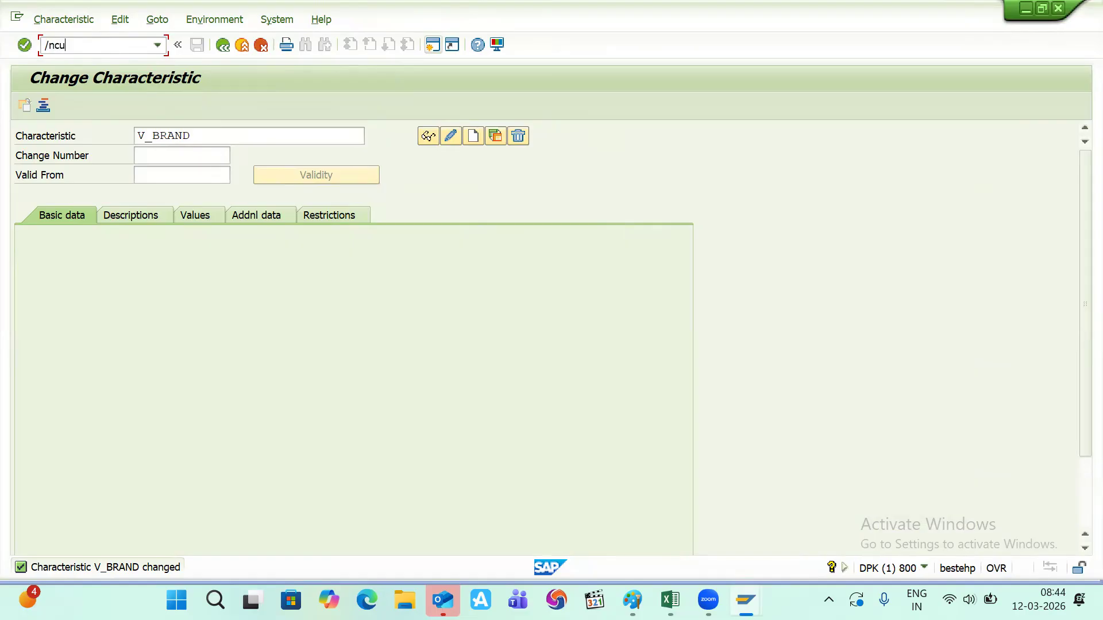
{"action": "type", "text": "01"}
{"action": "key", "text": "Return"}
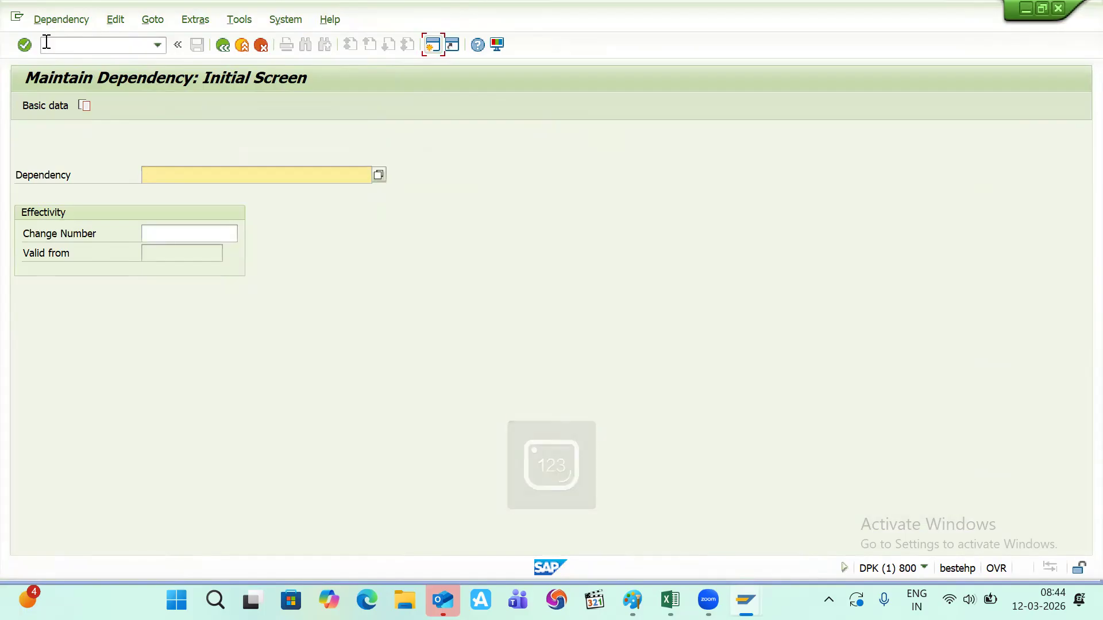
- Create new dependency V_IOS_PC with the description 'ios pc'
{"action": "type", "text": "v_"}
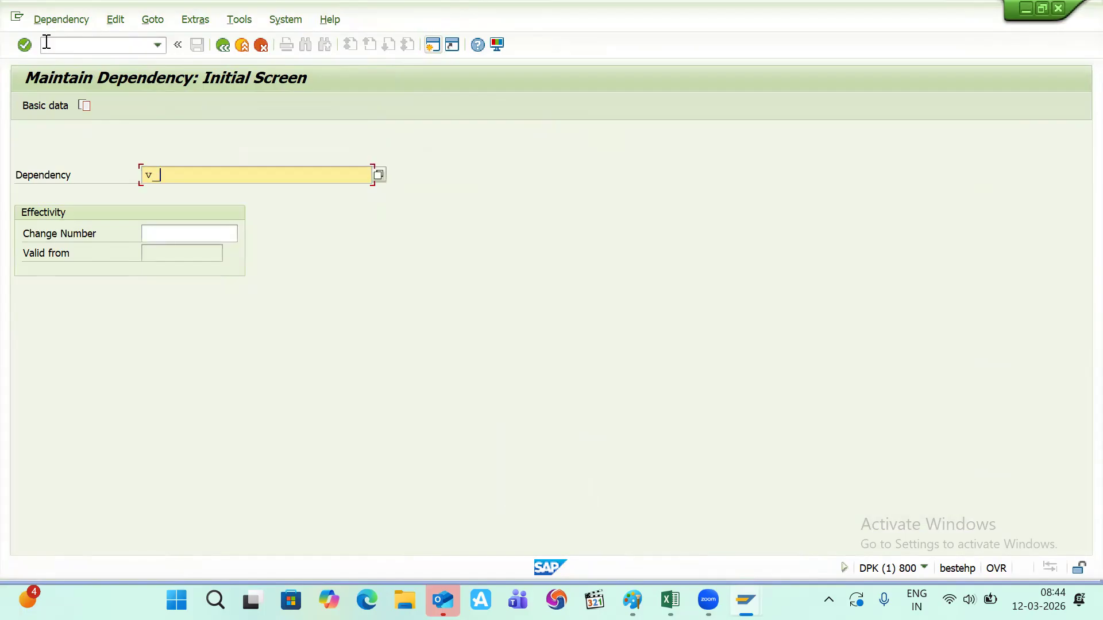
{"action": "type", "text": "ios_pc"}
{"action": "key", "text": "Return"}
{"action": "type", "text": "v"}
{"action": "key", "text": "BackSpace"}
{"action": "type", "text": "ios"}
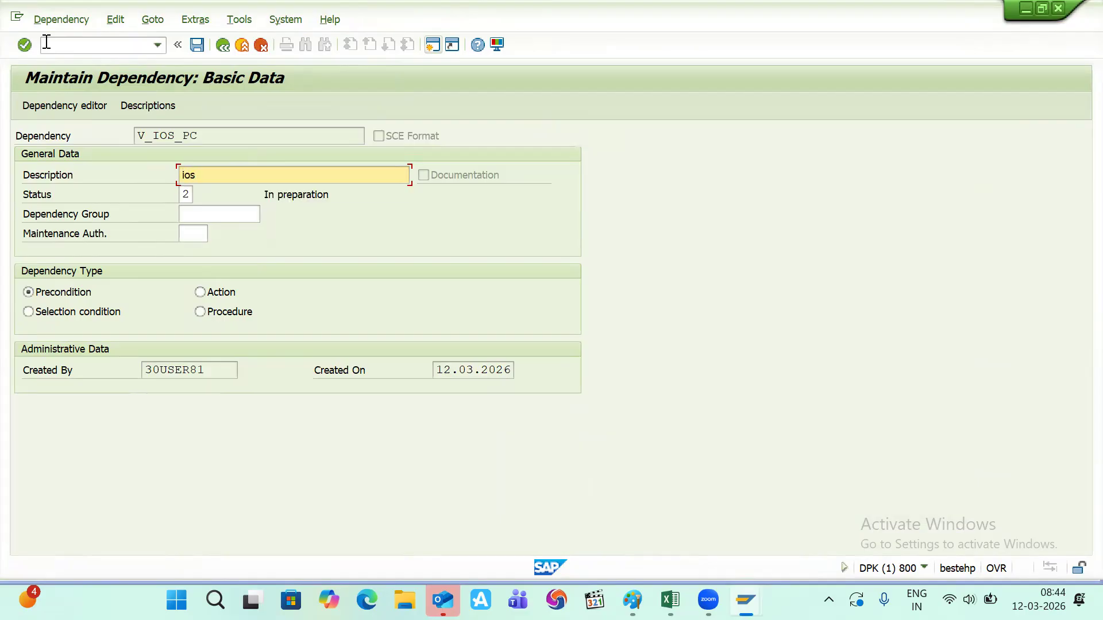
{"action": "type", "text": "pc"}
- Write the precondition code $self.v_brand = 'apple' and run the syntax check
{"action": "left_click", "coordinate": [71, 107]}
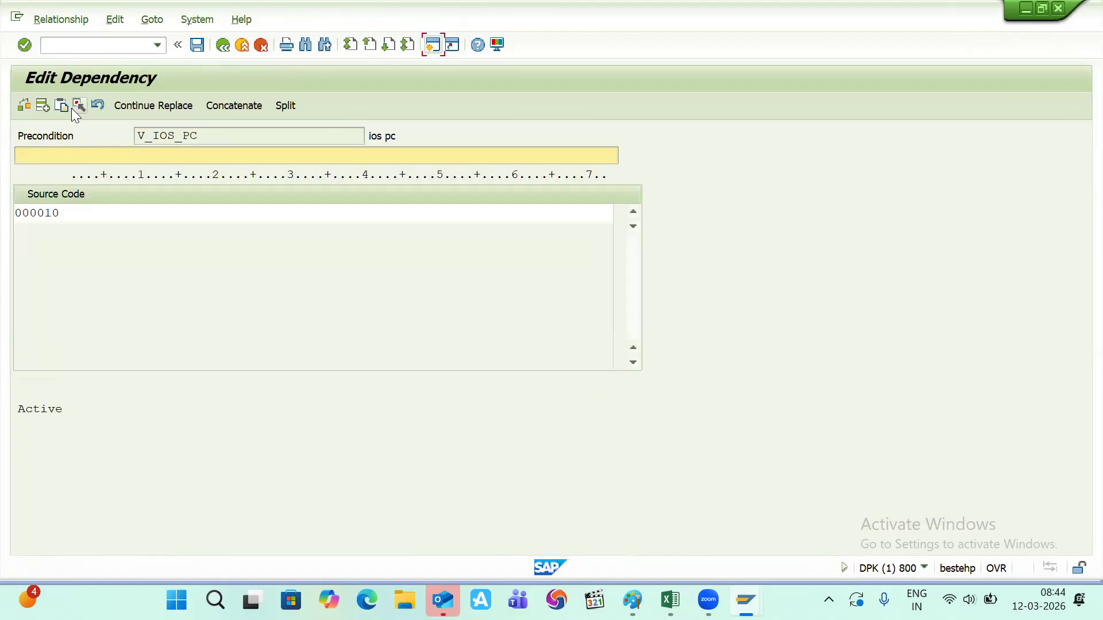
{"action": "left_click", "coordinate": [89, 214]}
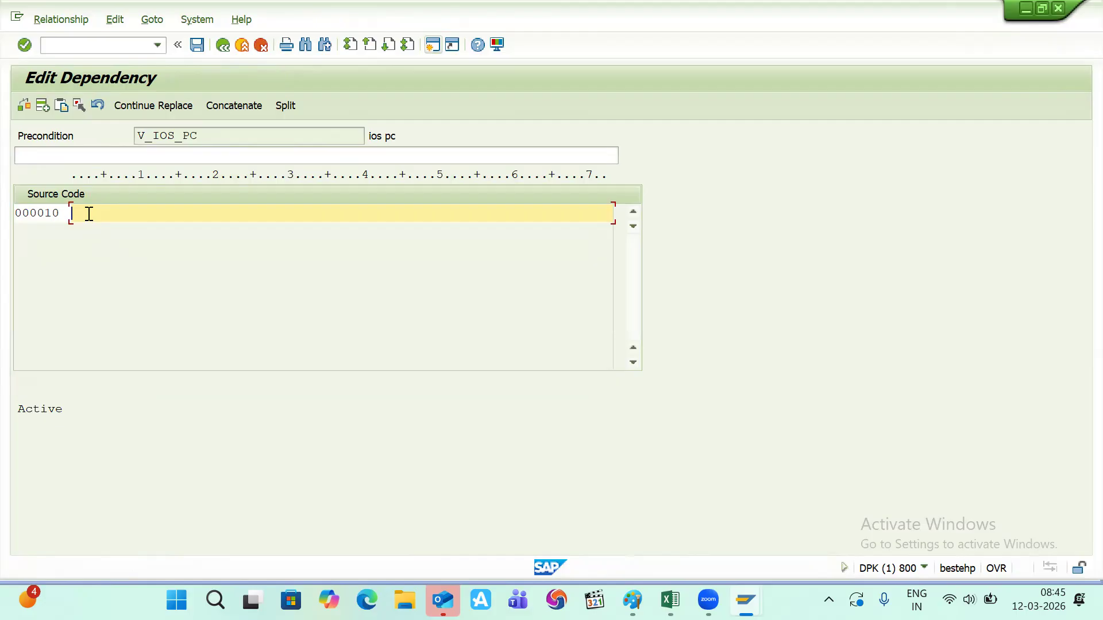
{"action": "type", "text": "$self."}
{"action": "key", "text": "alt+Tab"}
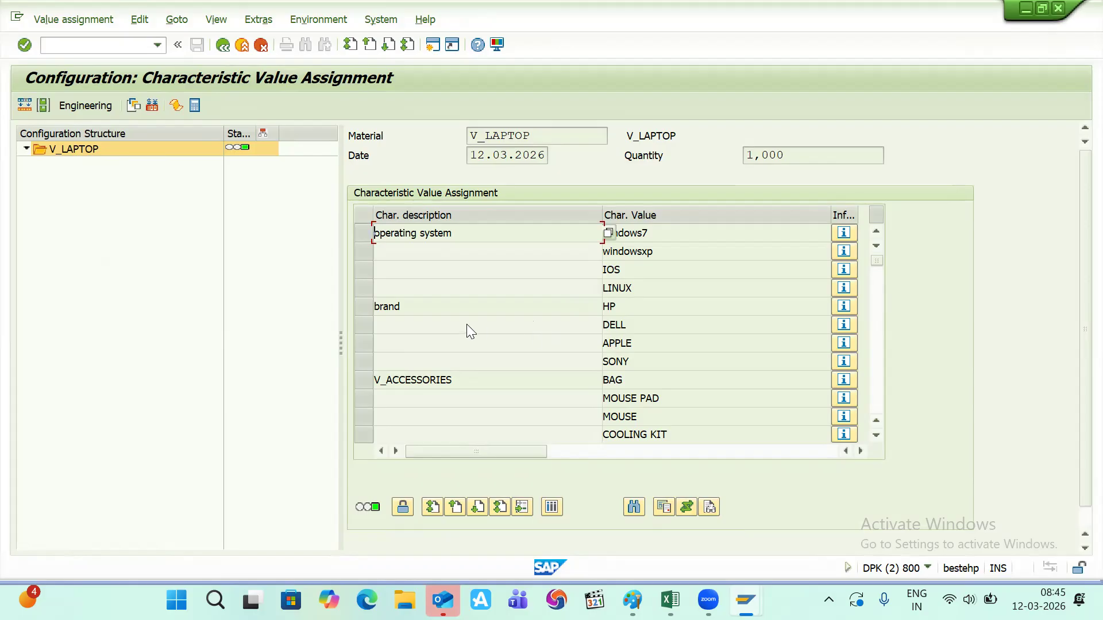
{"action": "key", "text": "alt+Tab"}
{"action": "type", "text": "v"}
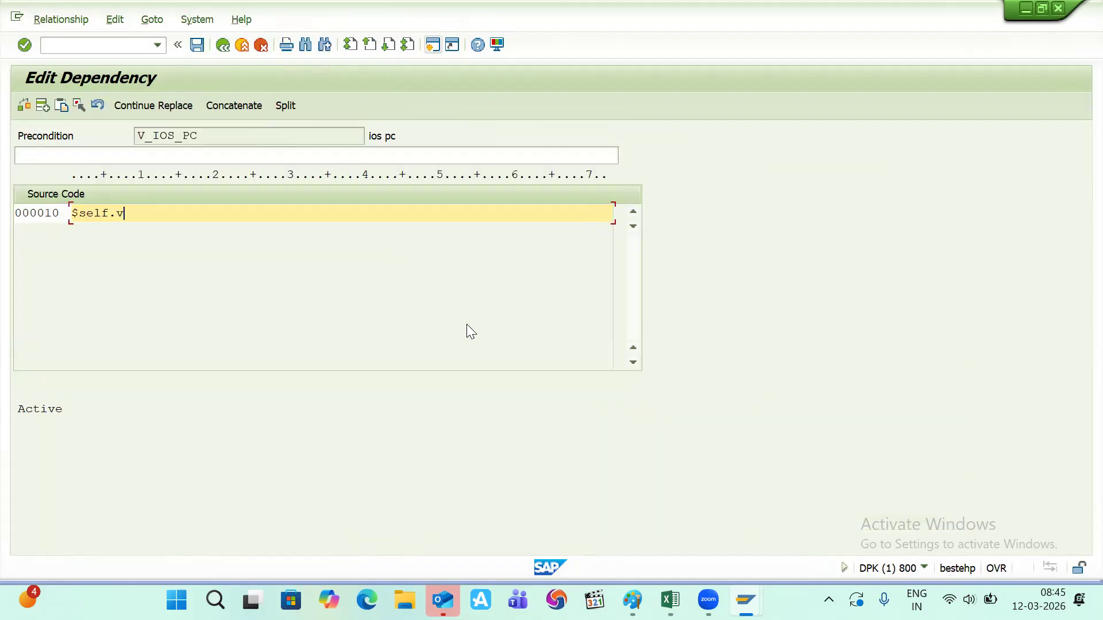
{"action": "type", "text": "_brand = 'apple'"}
{"action": "key", "text": "shift+Left"}
{"action": "key", "text": "shift+Left"}
{"action": "key", "text": "shift+Left"}
{"action": "key", "text": "shift+Left"}
{"action": "key", "text": "shift+Left"}
{"action": "key", "text": "shift+Left"}
{"action": "key", "text": "shift+Left"}
{"action": "key", "text": "shift+Left"}
{"action": "key", "text": "shift+Left"}
{"action": "key", "text": "shift+Left"}
{"action": "key", "text": "shift+Left"}
{"action": "key", "text": "shift+Left"}
{"action": "key", "text": "shift+Left"}
{"action": "key", "text": "shift+Left"}
{"action": "key", "text": "shift+Left"}
{"action": "key", "text": "shift+Left"}
{"action": "key", "text": "shift+Left"}
{"action": "key", "text": "shift+Left"}
{"action": "key", "text": "shift+Left"}
{"action": "key", "text": "shift+Left"}
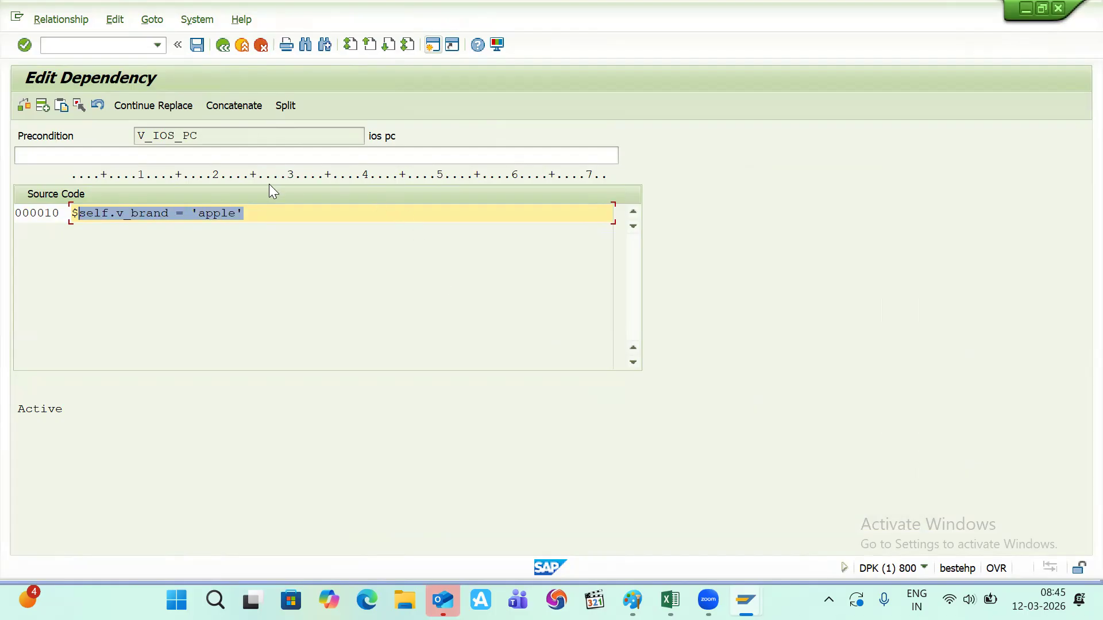
{"action": "left_click", "coordinate": [21, 108]}
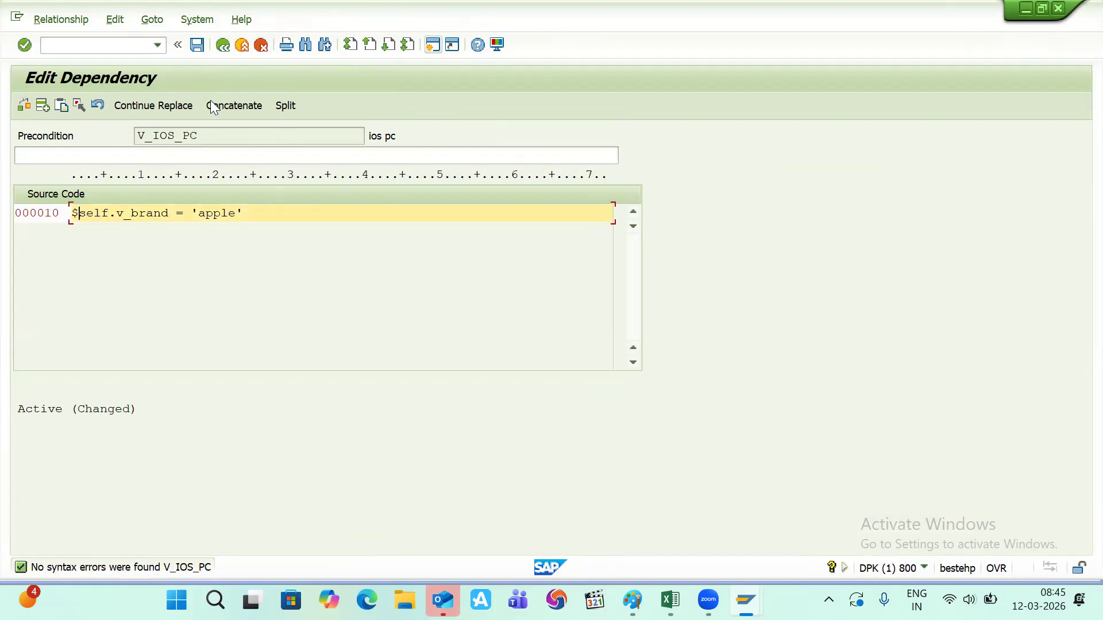
{"action": "left_click_drag", "start_coordinate": [204, 138], "coordinate": [127, 142]}
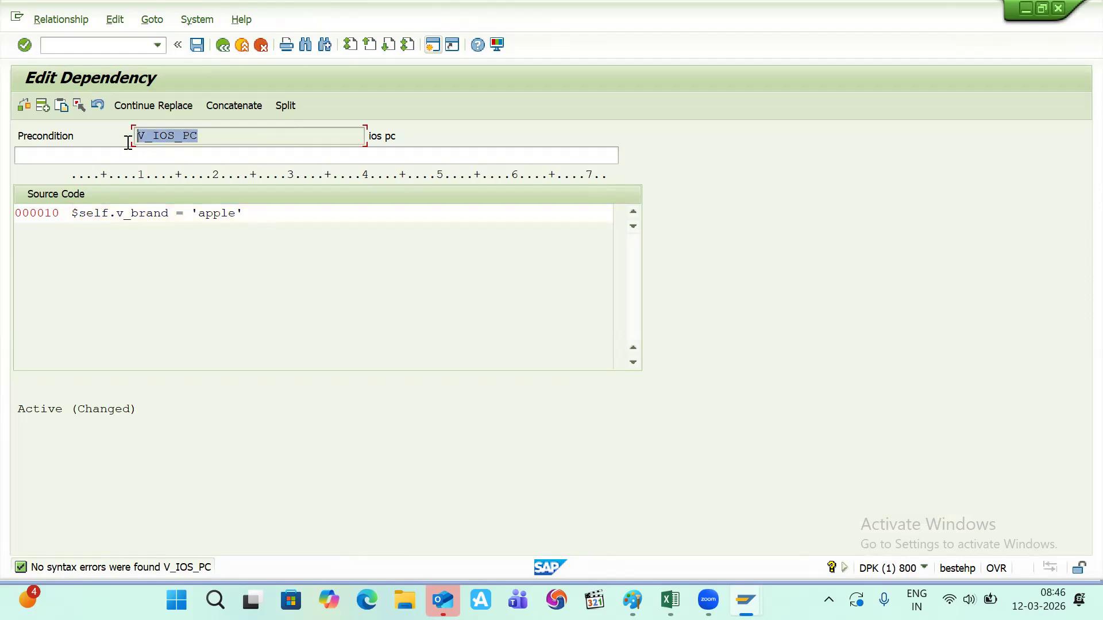
- Set V_IOS_PC's status to 1 Released and save to create the dependency
{"action": "left_click", "coordinate": [197, 45]}
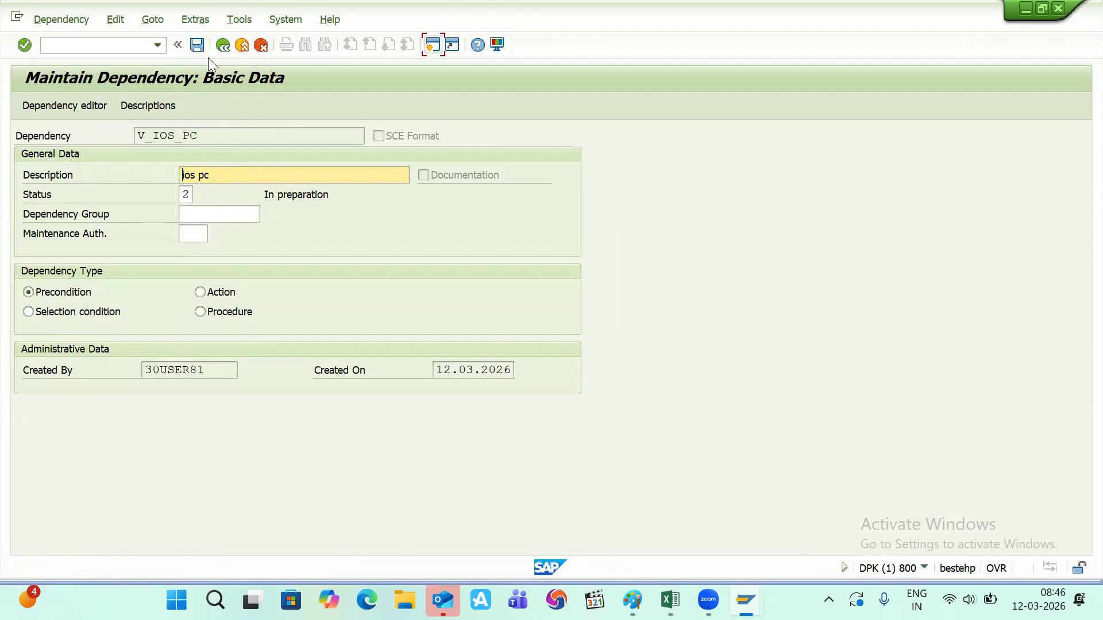
{"action": "left_click", "coordinate": [193, 195]}
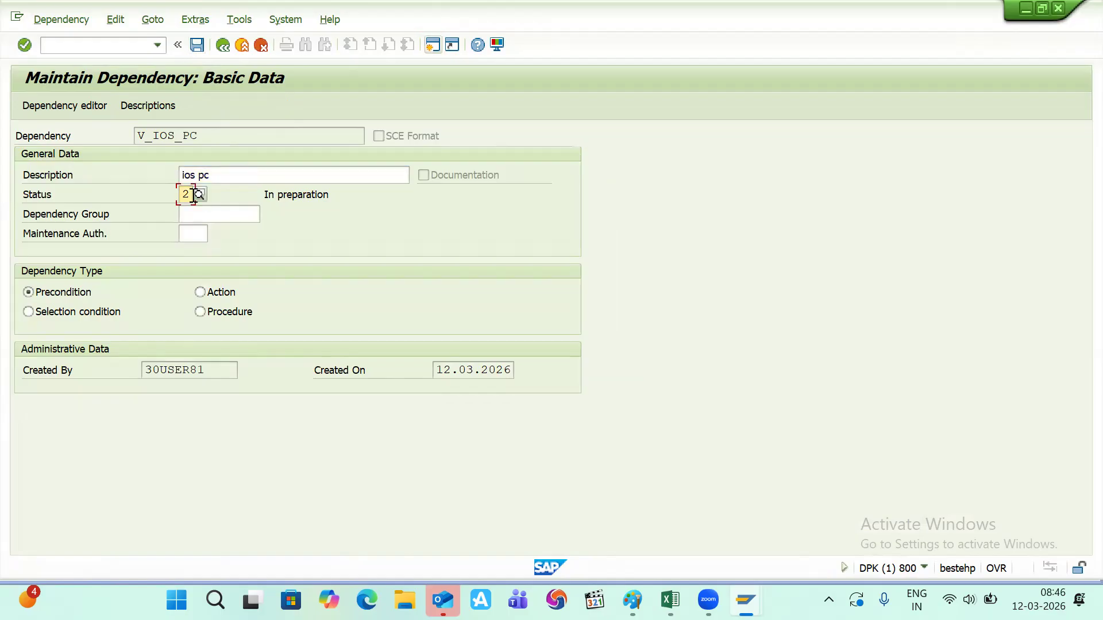
{"action": "key", "text": "BackSpace"}
{"action": "type", "text": "1"}
{"action": "key", "text": "Return"}
{"action": "left_click", "coordinate": [198, 45]}
- Enter 'pre_ conditio V_IOS_PC' in Excel cell R102, then return to SAP
{"action": "key", "text": "alt+Tab"}
{"action": "key", "text": "alt+Tab"}
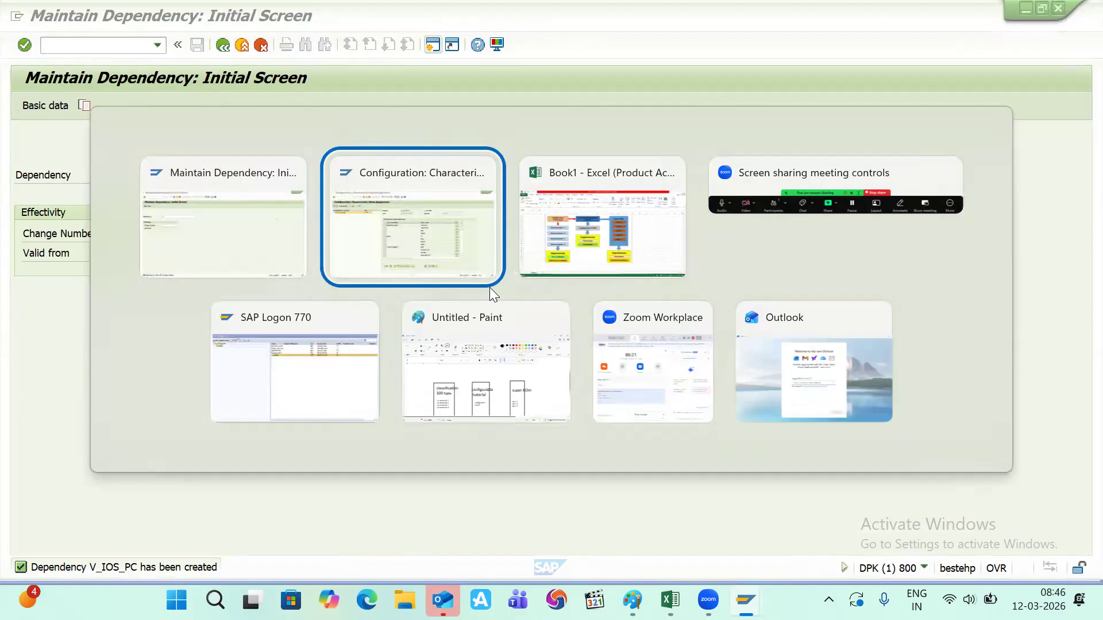
{"action": "scroll", "coordinate": [644, 379], "scroll_direction": "down", "scroll_amount": 1}
{"action": "scroll", "coordinate": [645, 379], "scroll_direction": "down", "scroll_amount": 12}
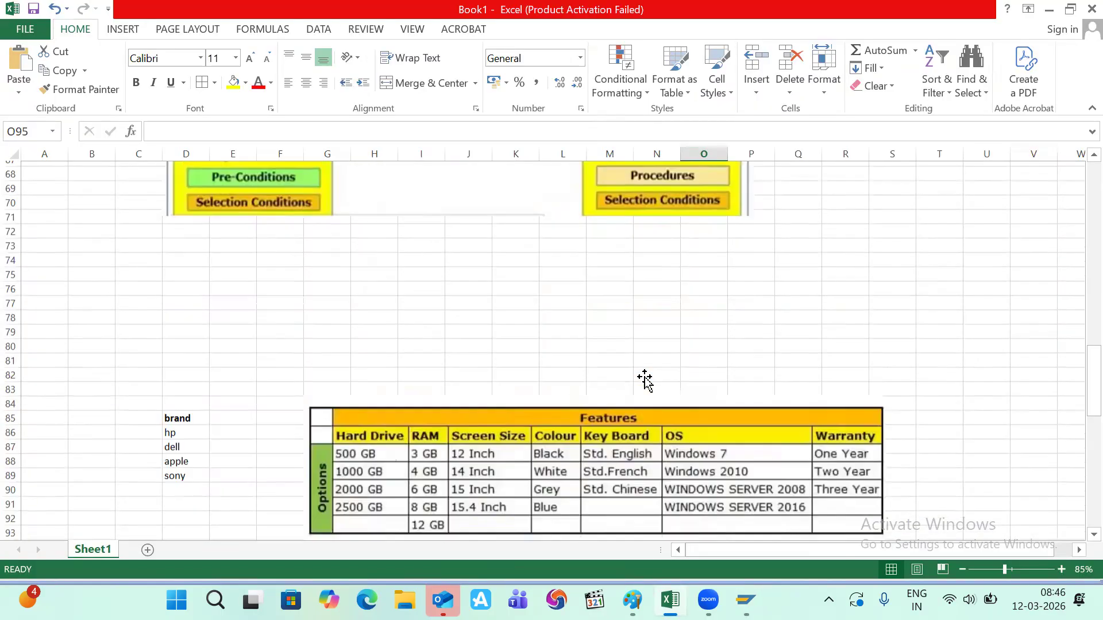
{"action": "left_click", "coordinate": [842, 422]}
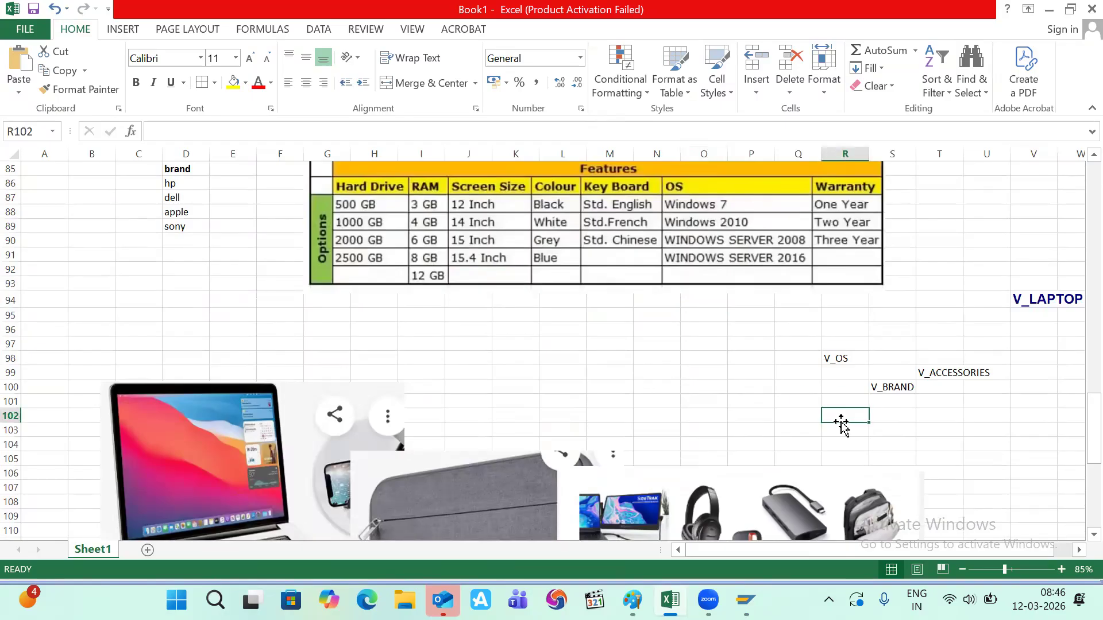
{"action": "type", "text": "pre"}
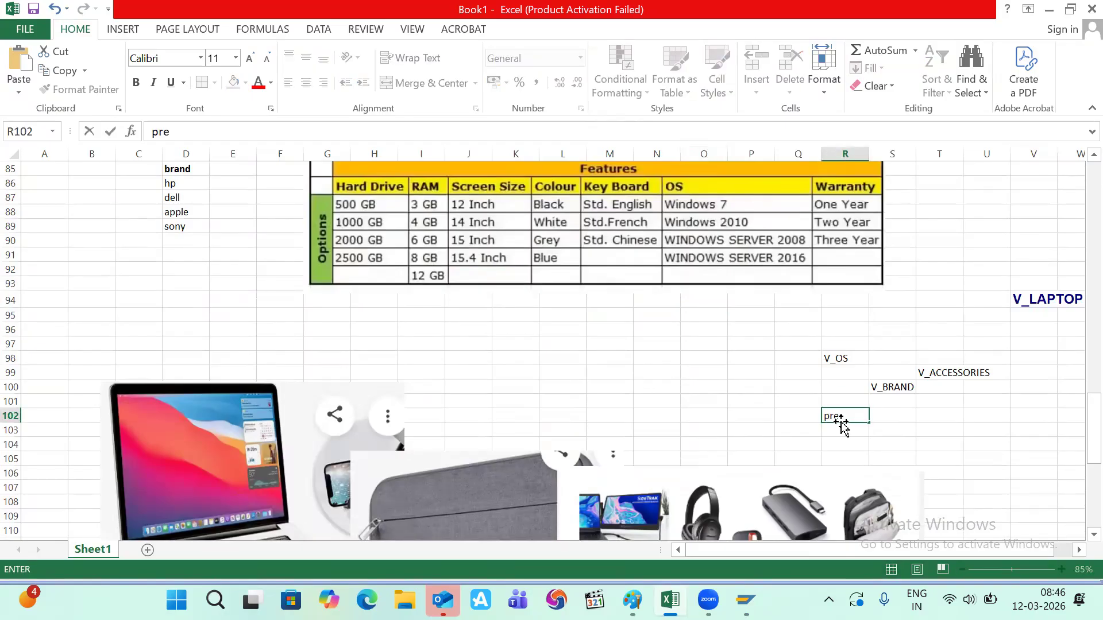
{"action": "type", "text": "_ conditio V_IOS_PC"}
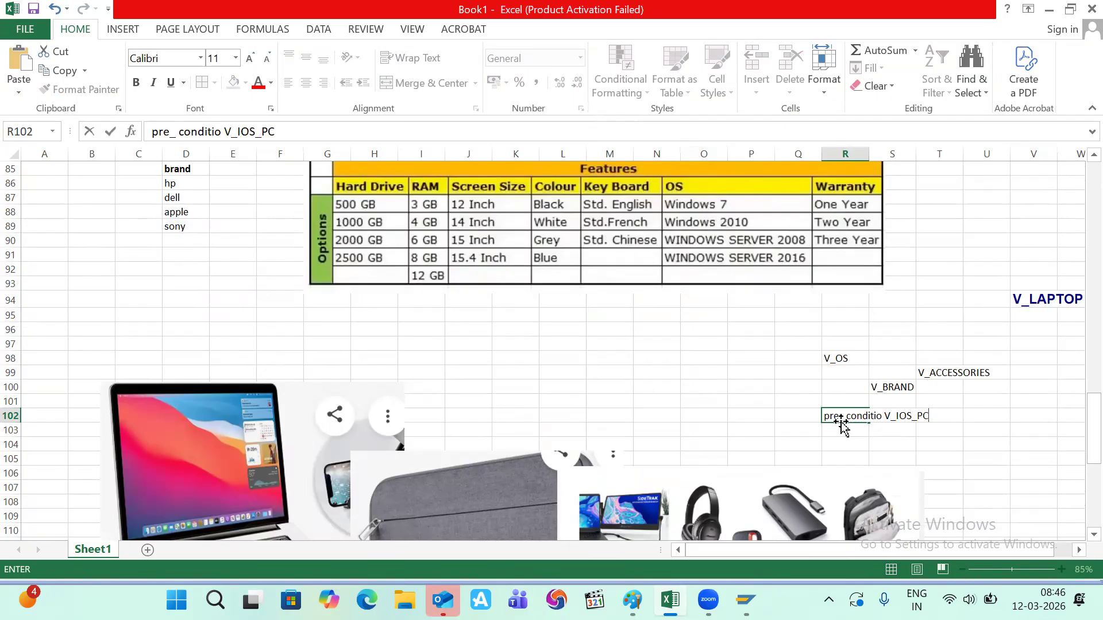
{"action": "key", "text": "alt+Tab"}
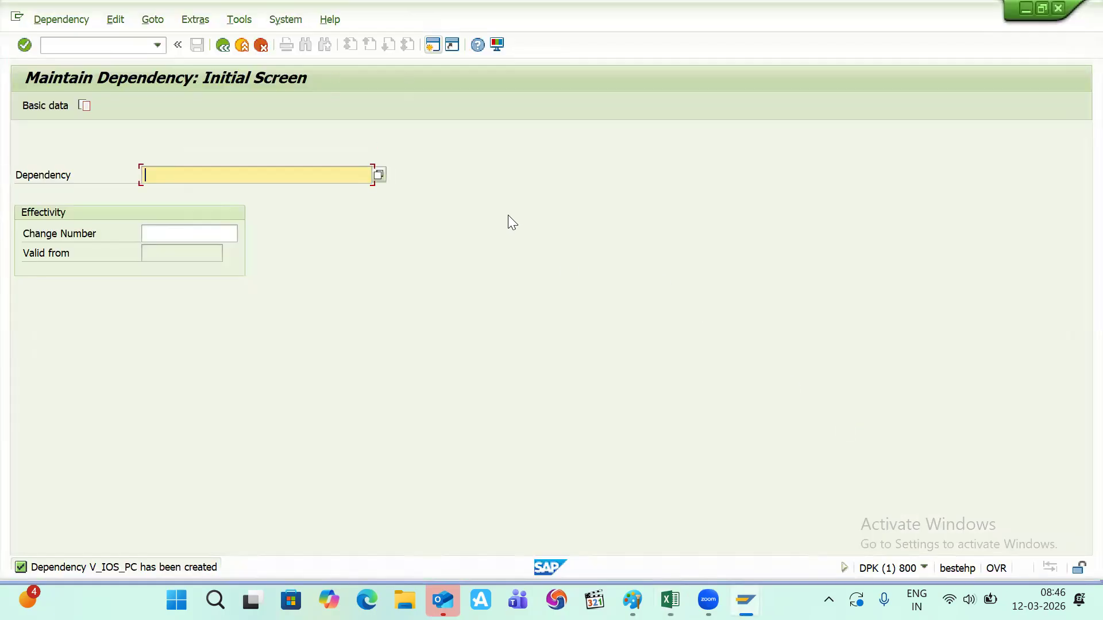
- Open characteristic V_OS for changing in transaction CT04
{"action": "left_click", "coordinate": [118, 45]}
{"action": "type", "text": "/"}
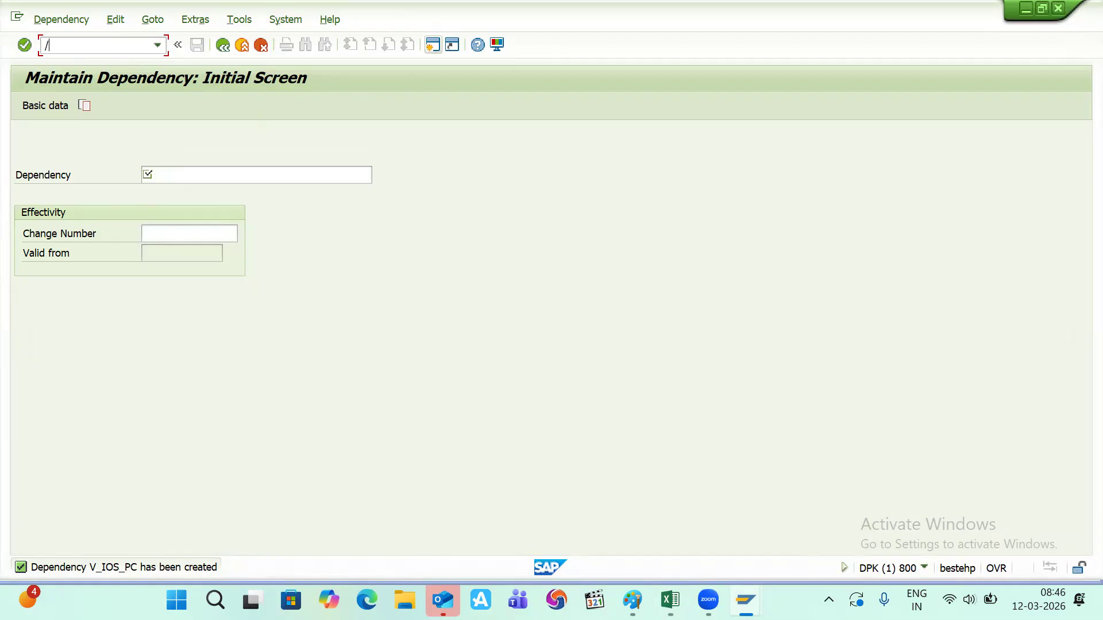
{"action": "type", "text": "nct04"}
{"action": "key", "text": "Return"}
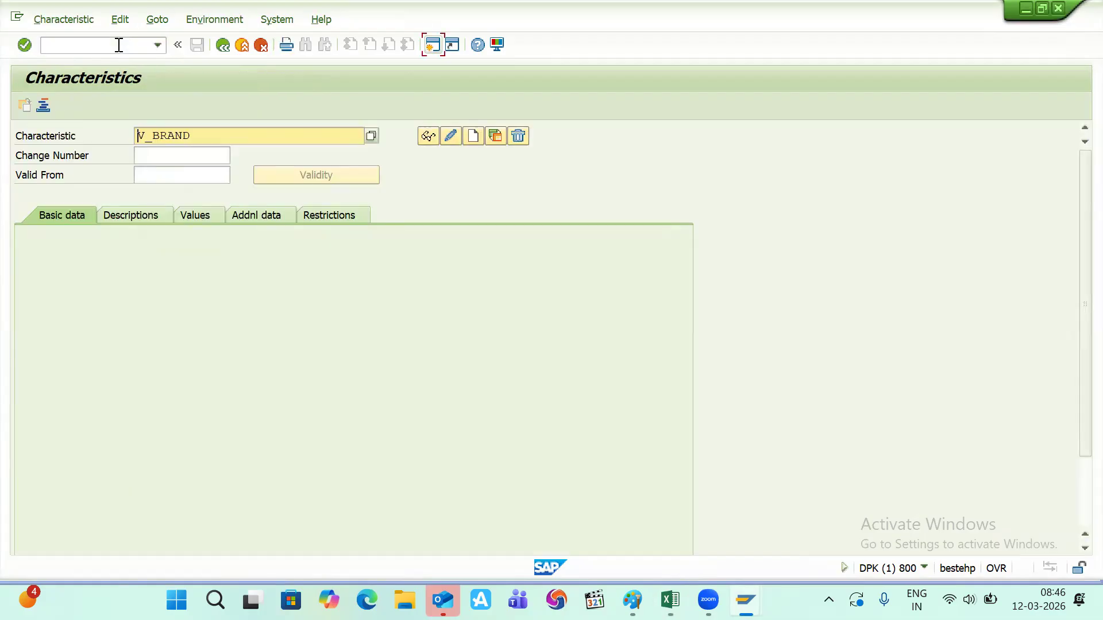
{"action": "key", "text": "Right"}
{"action": "key", "text": "Right"}
{"action": "key", "text": "Right"}
{"action": "key", "text": "BackSpace"}
{"action": "key", "text": "BackSpace"}
{"action": "key", "text": "BackSpace"}
{"action": "key", "text": "BackSpace"}
{"action": "key", "text": "BackSpace"}
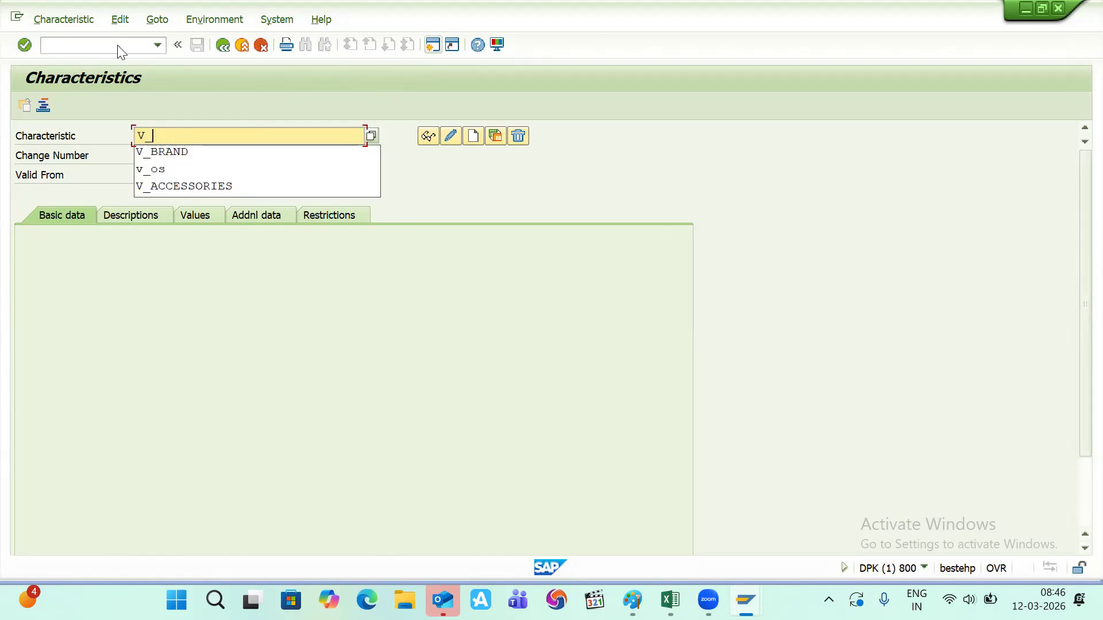
{"action": "key", "text": "Down"}
{"action": "key", "text": "Down"}
{"action": "key", "text": "Return"}
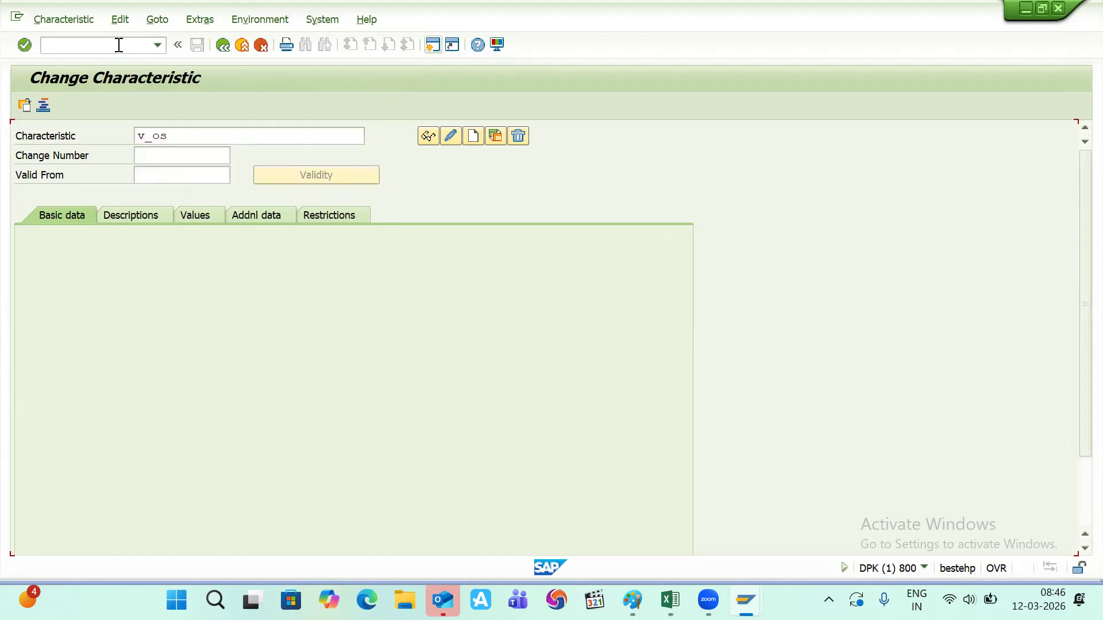
- On the Values tab, select IOS and show its object dependency assignments
{"action": "left_click", "coordinate": [194, 217]}
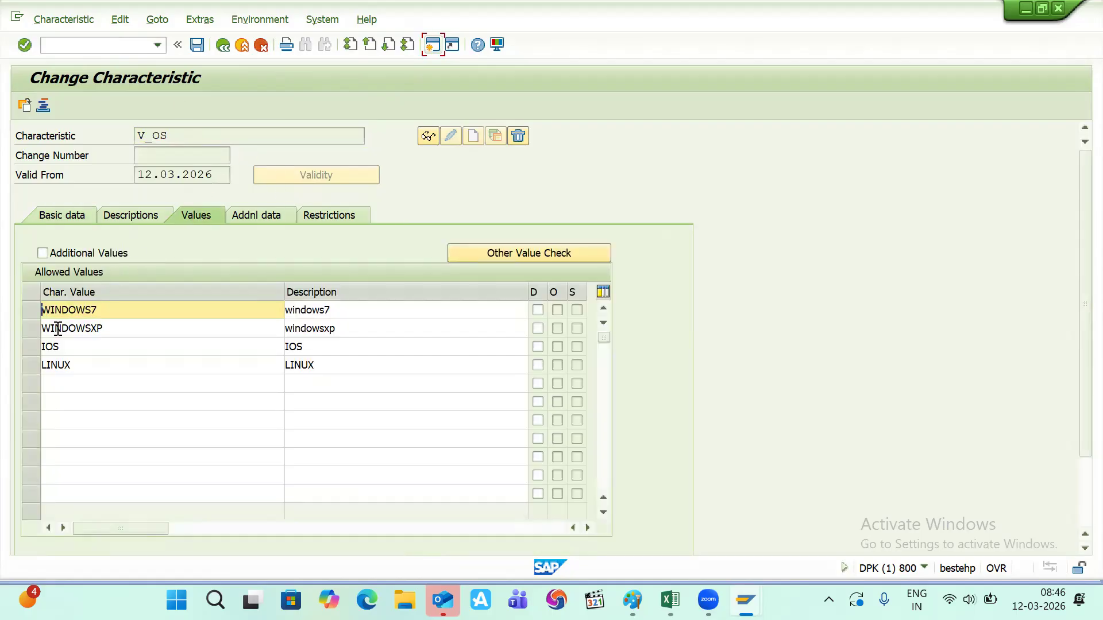
{"action": "left_click", "coordinate": [34, 351]}
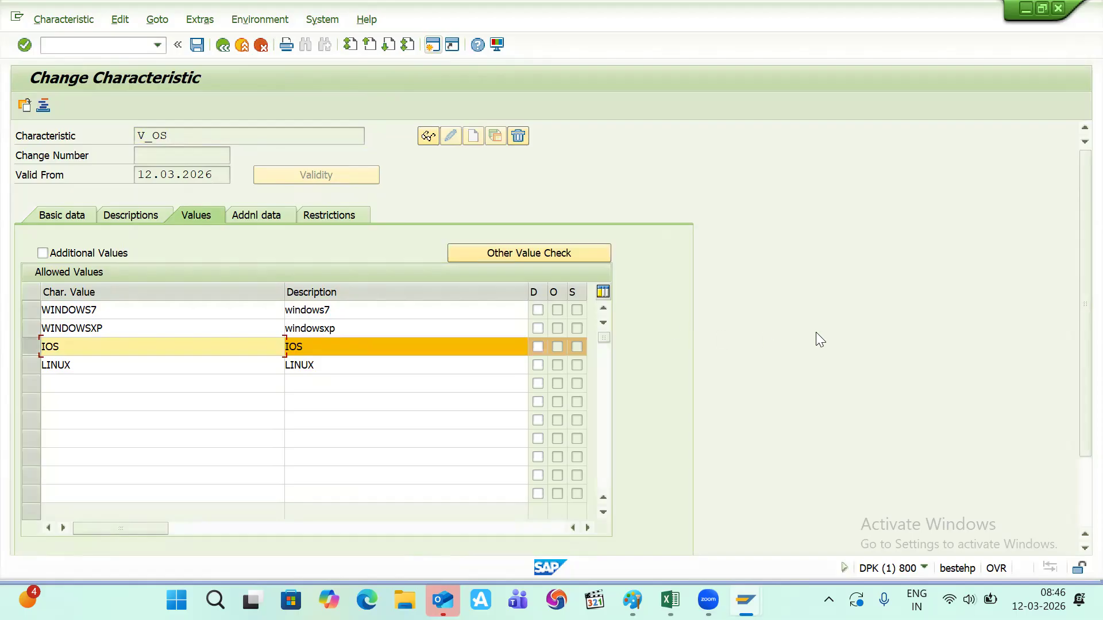
{"action": "scroll", "coordinate": [815, 332], "scroll_direction": "down", "scroll_amount": 1}
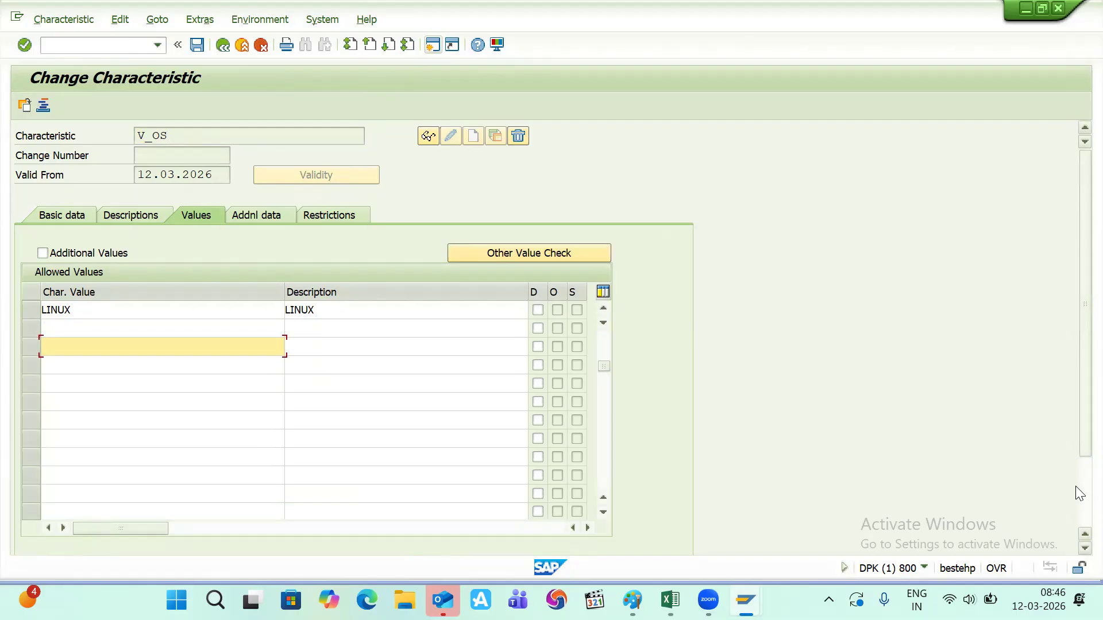
{"action": "scroll", "coordinate": [1075, 486], "scroll_direction": "down", "scroll_amount": 2}
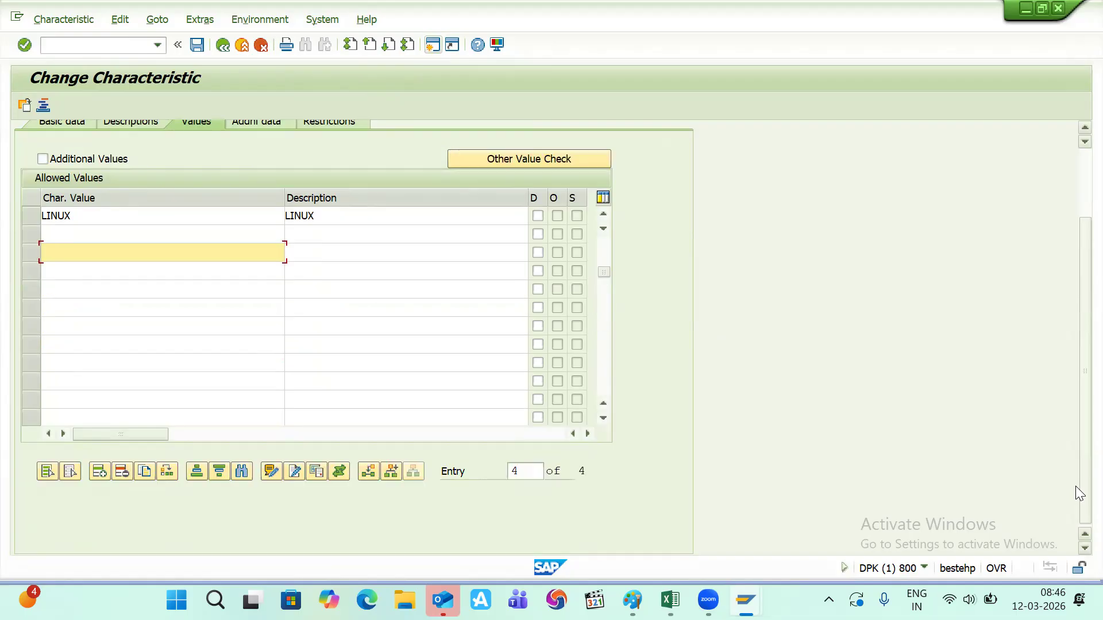
{"action": "left_click", "coordinate": [339, 471]}
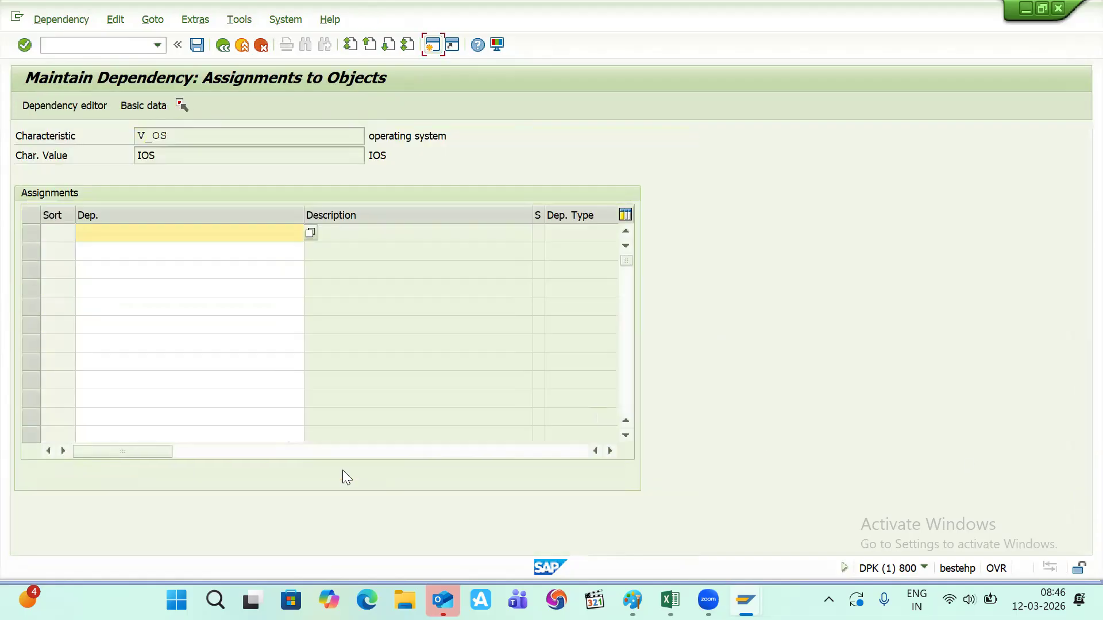
- Assign V_IOS_PC as the IOS value's dependency and save V_OS
{"action": "type", "text": "V_IOS_PC"}
{"action": "key", "text": "Return"}
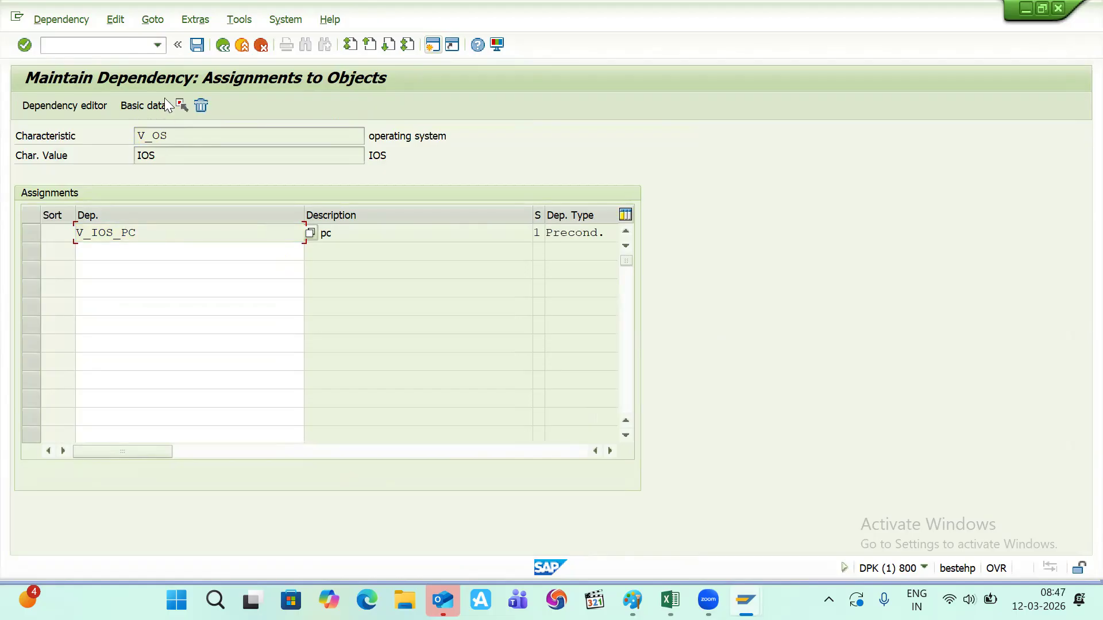
{"action": "left_click", "coordinate": [195, 48]}
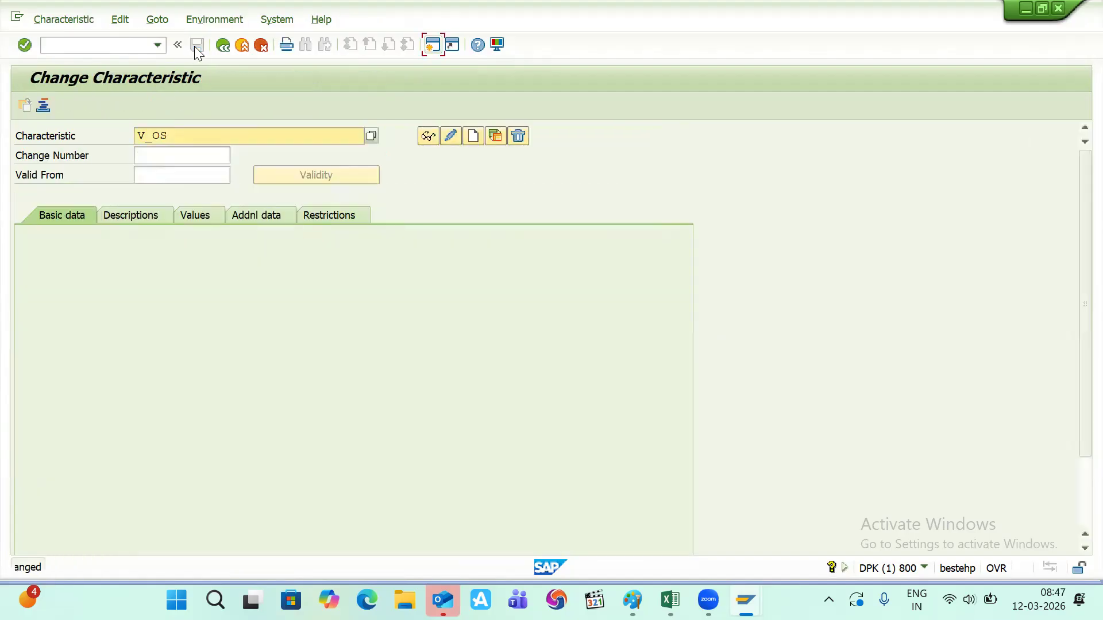
- Reopen V_OS, verify the IOS dependency code, and save the characteristic again
{"action": "key", "text": "Return"}
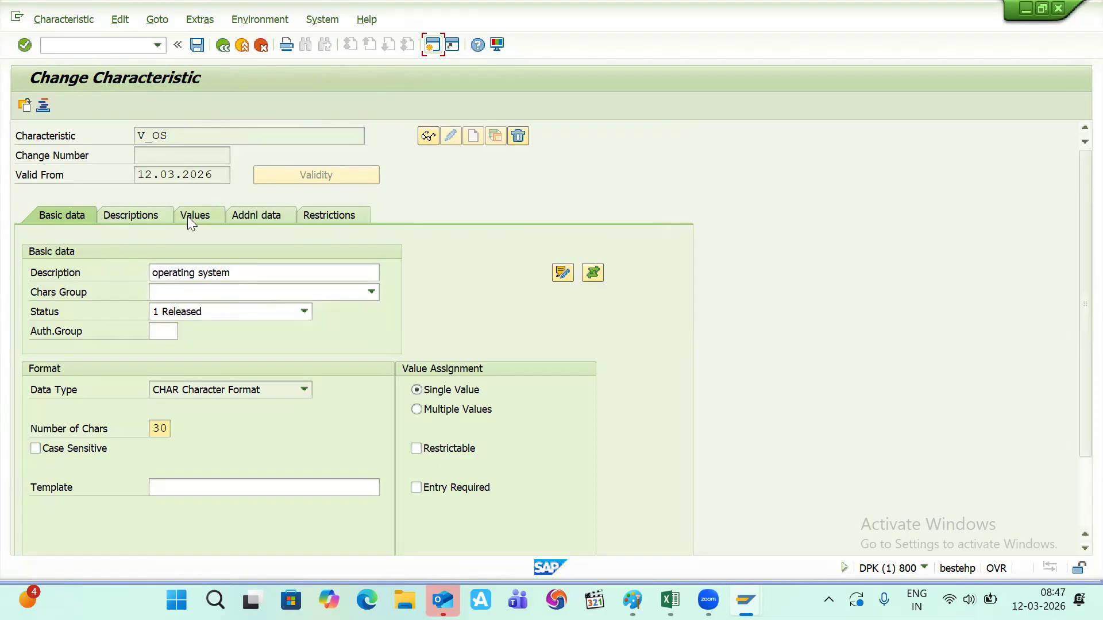
{"action": "left_click", "coordinate": [188, 216]}
{"action": "scroll", "coordinate": [362, 365], "scroll_direction": "up", "scroll_amount": 3}
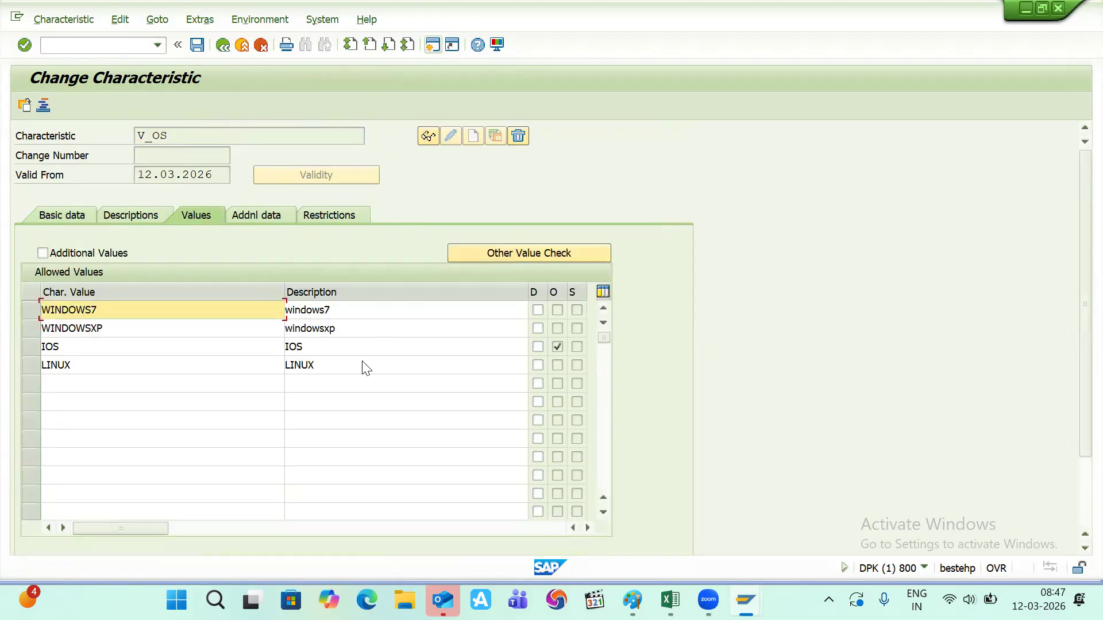
{"action": "double_click", "coordinate": [562, 346]}
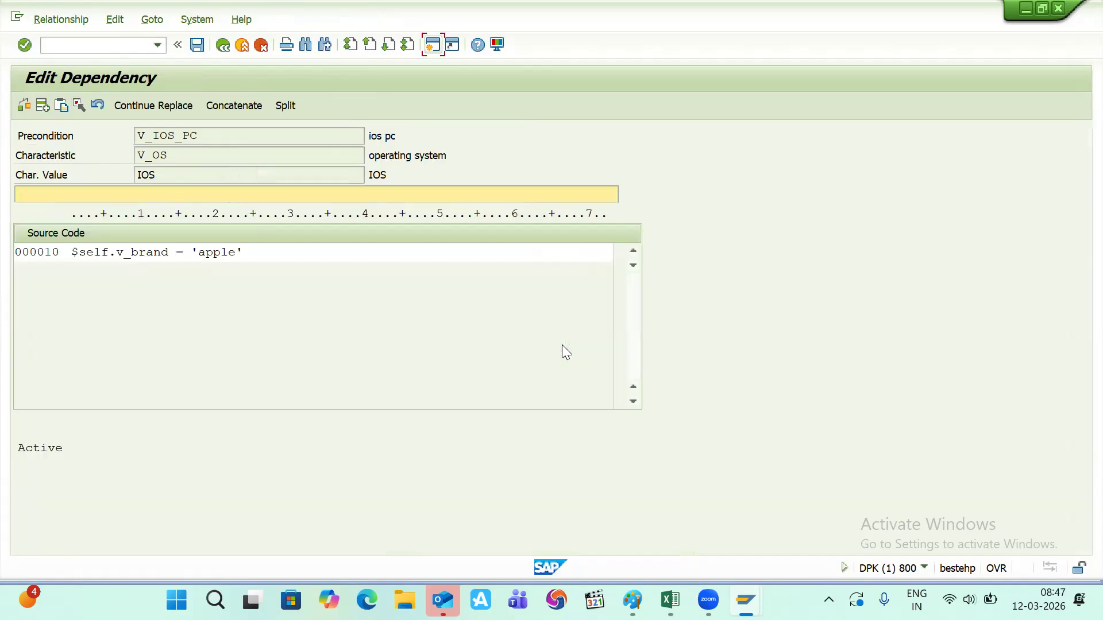
{"action": "left_click", "coordinate": [197, 45]}
{"action": "key", "text": "F10"}
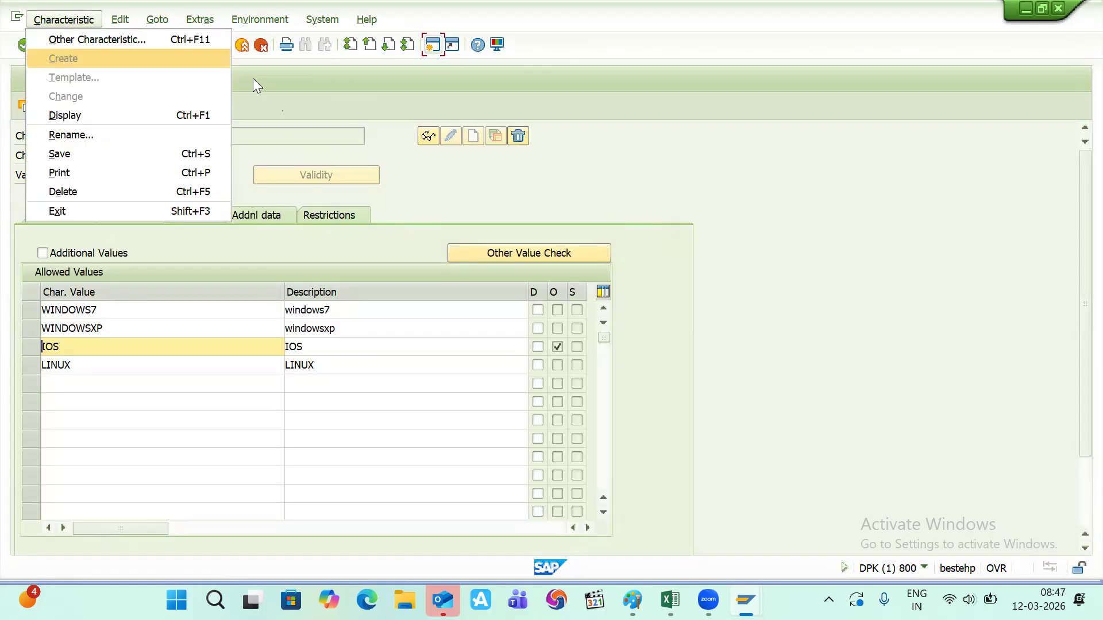
{"action": "left_click", "coordinate": [258, 79]}
{"action": "left_click", "coordinate": [198, 46]}
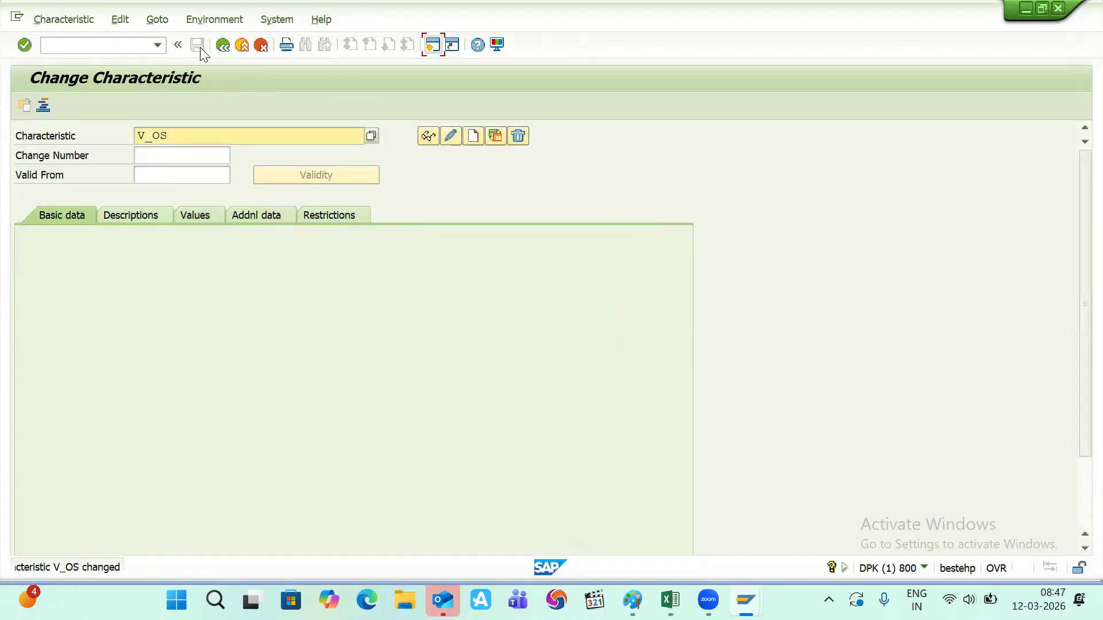
{"action": "key", "text": "alt+Tab"}
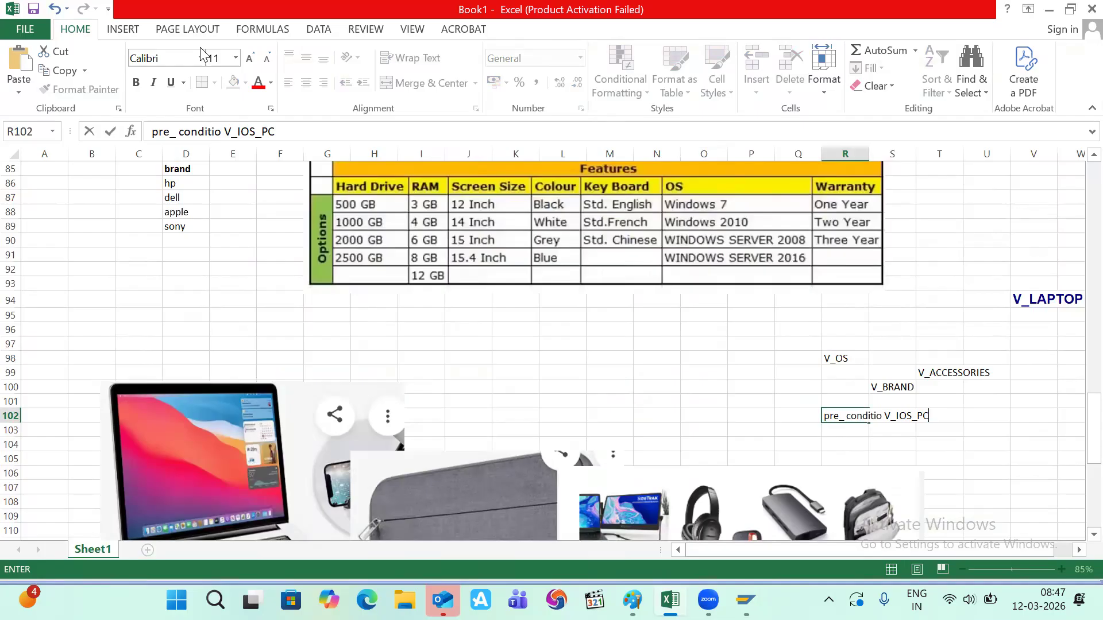
- Choose APPLE as the V_LAPTOP brand, then exit the value assignment test and confirm
{"action": "key", "text": "alt+Tab"}
{"action": "key", "text": "alt+Tab"}
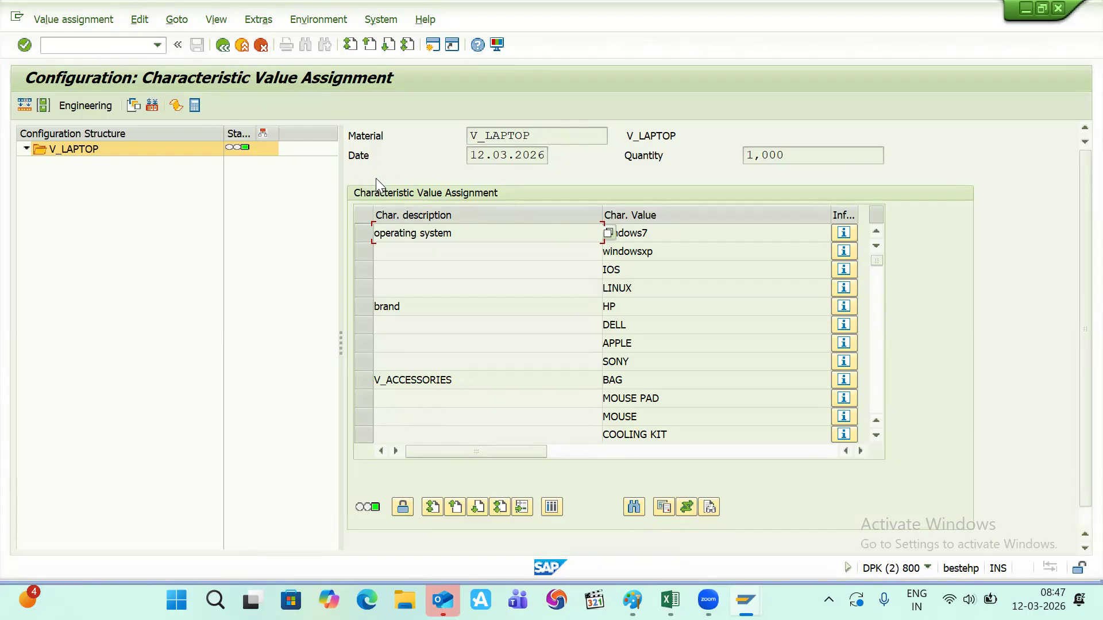
{"action": "left_click", "coordinate": [625, 343]}
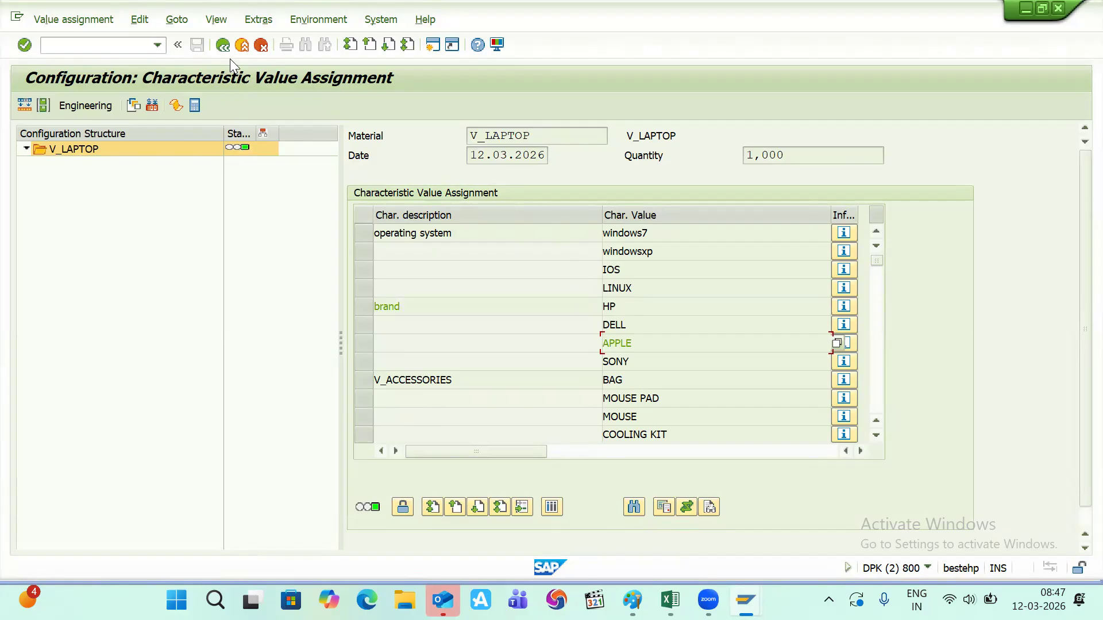
{"action": "left_click", "coordinate": [221, 46]}
{"action": "left_click", "coordinate": [262, 313]}
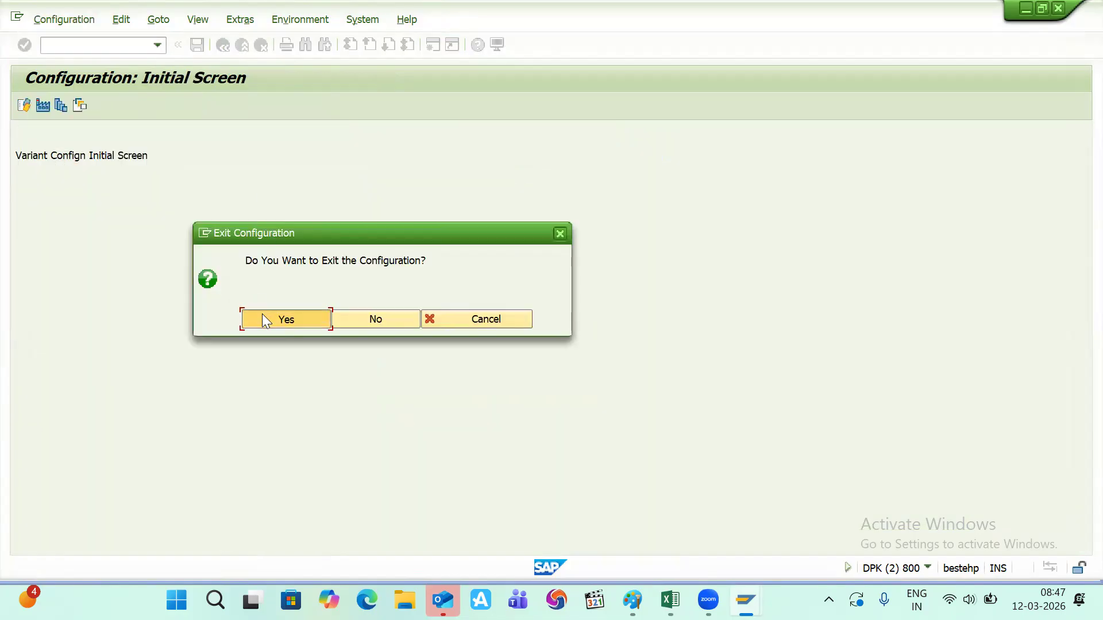
- Restart the V_LAPTOP test, trying brands HP, APPLE and DELL, ending with windowsxp and APPLE
{"action": "left_click", "coordinate": [23, 106]}
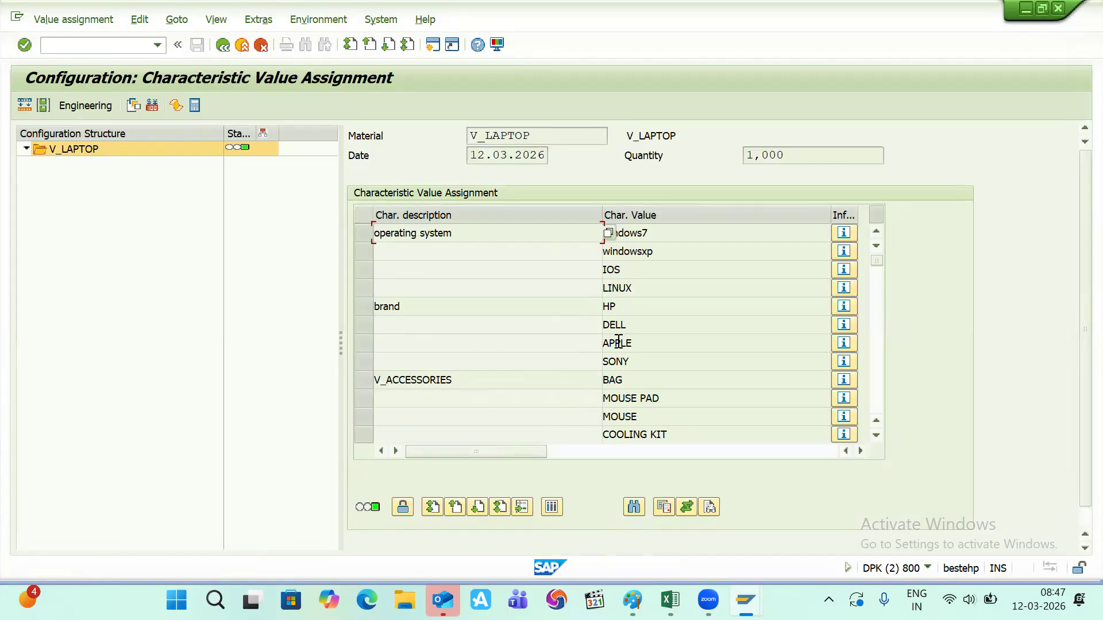
{"action": "double_click", "coordinate": [612, 306]}
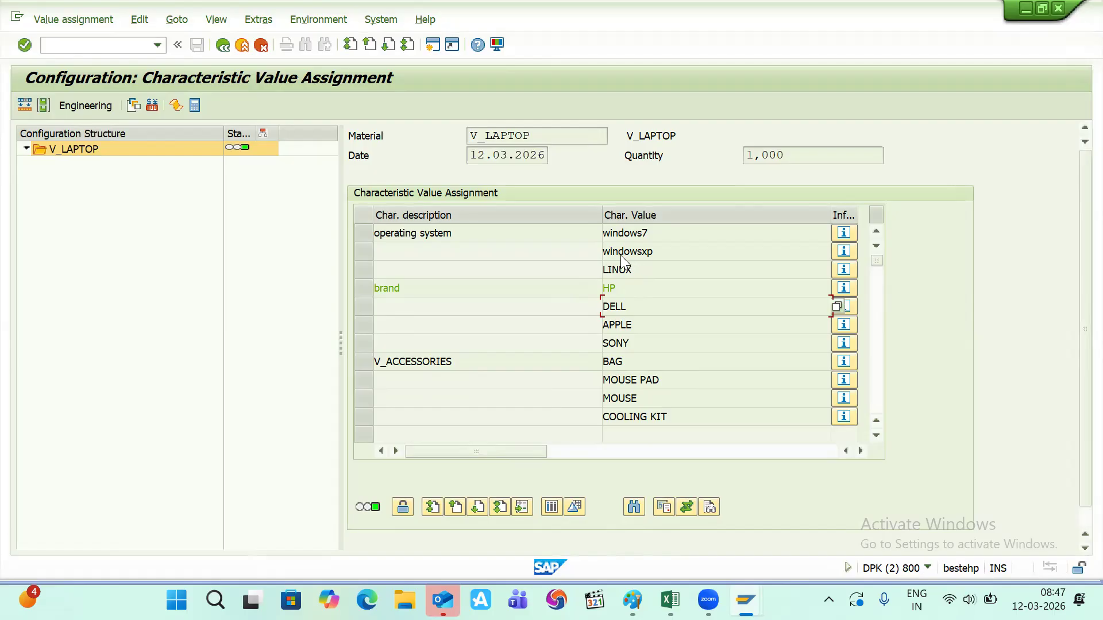
{"action": "left_click", "coordinate": [614, 326]}
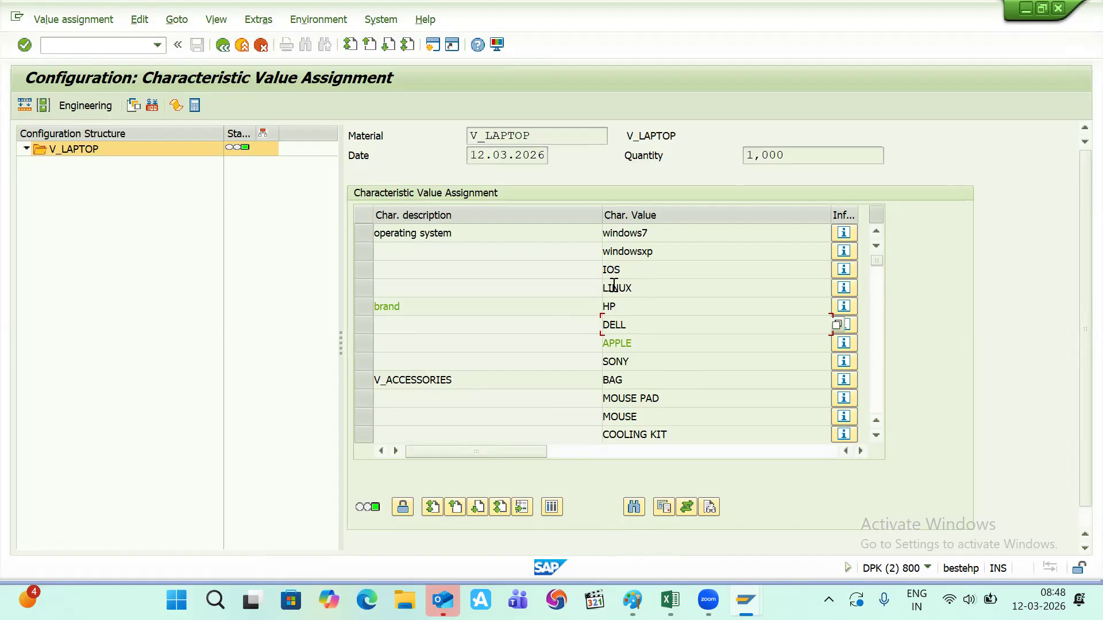
{"action": "left_click", "coordinate": [637, 251]}
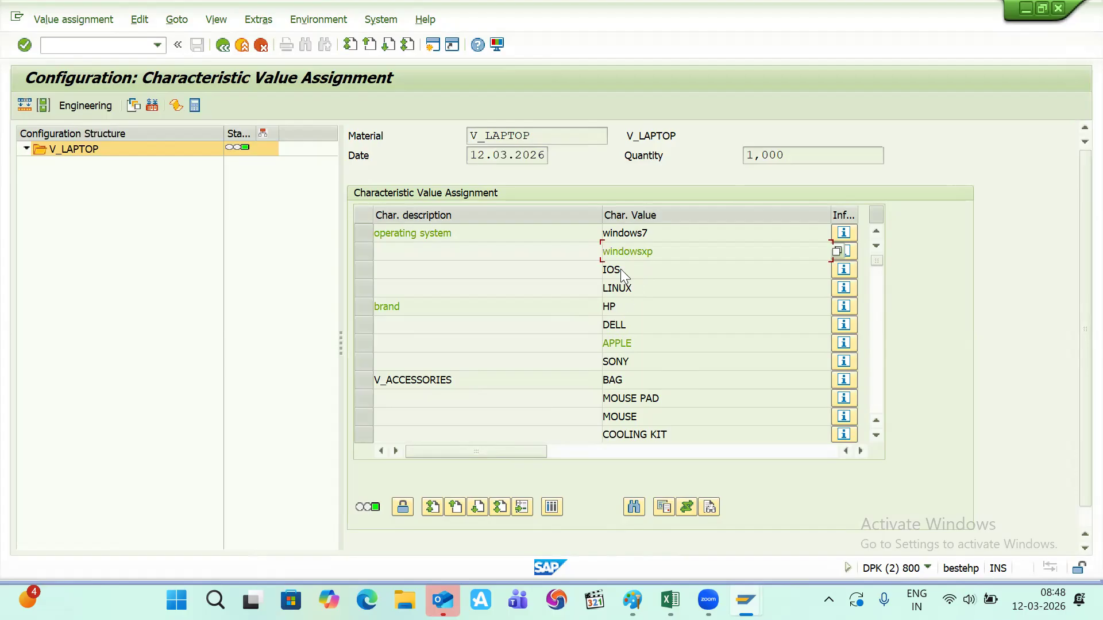
{"action": "left_click", "coordinate": [610, 341]}
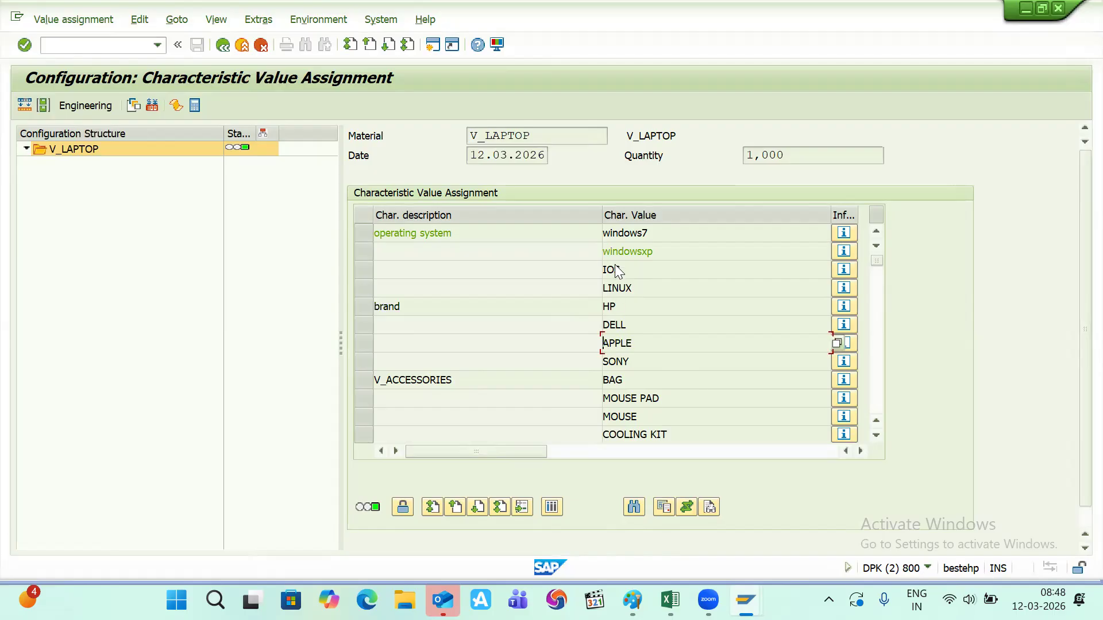
{"action": "double_click", "coordinate": [613, 324]}
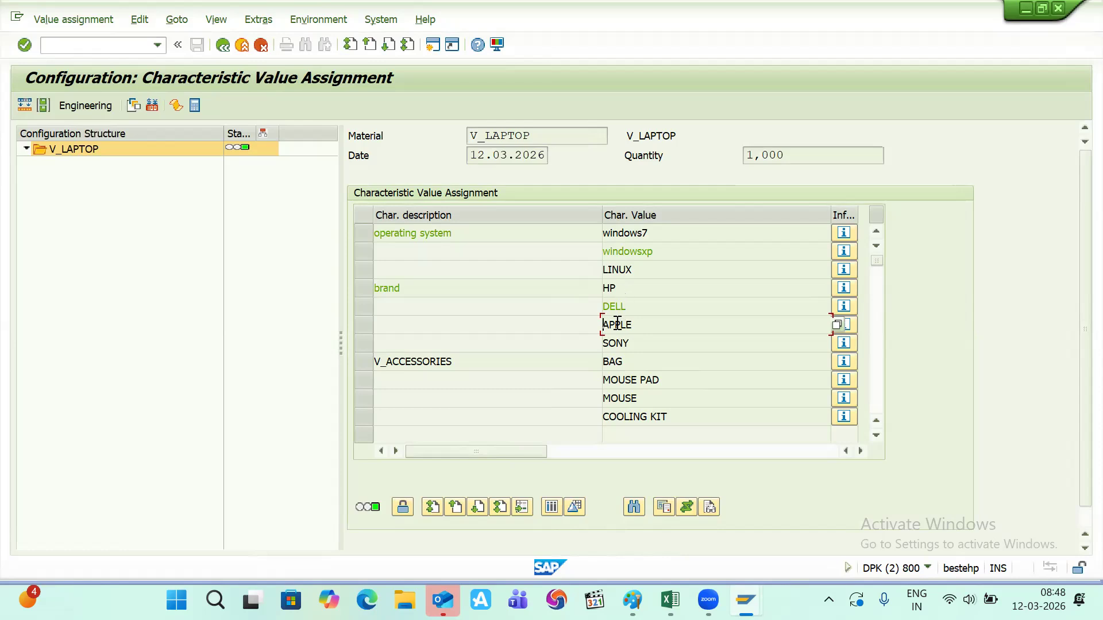
{"action": "double_click", "coordinate": [617, 324]}
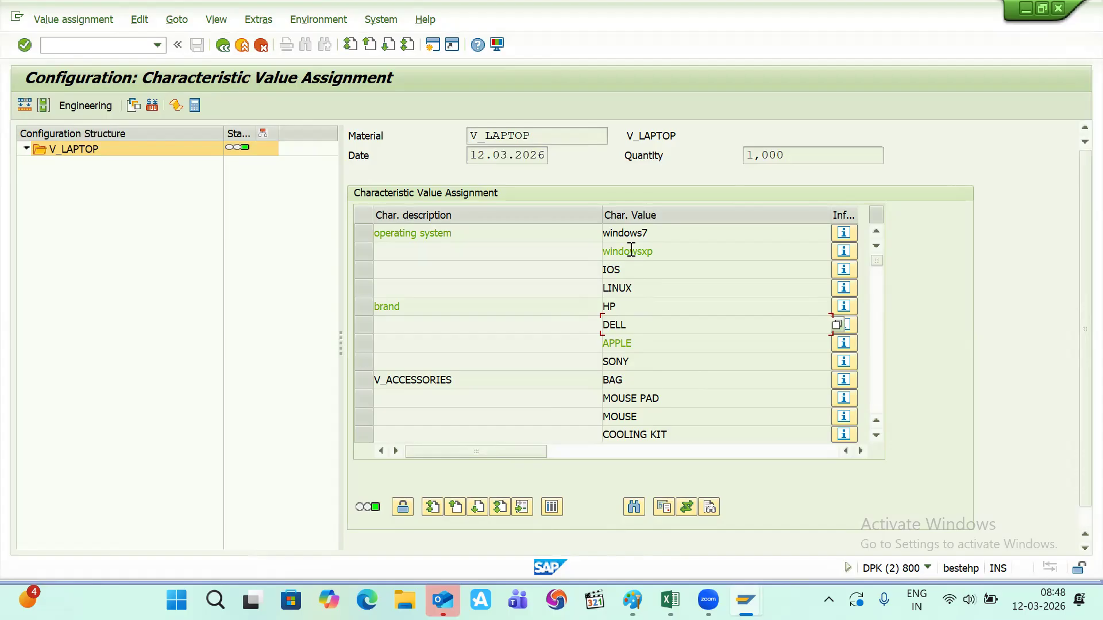
- Return to SAP, run /ncu01 and recall v_ios_pc from the Dependency field history
{"action": "key", "text": "alt+Tab"}
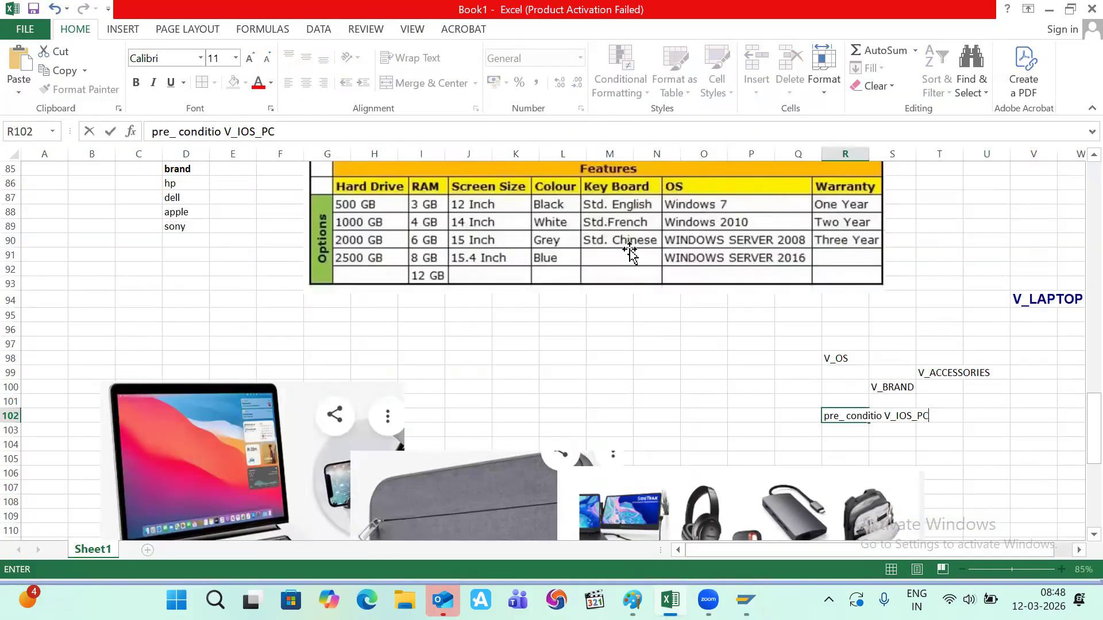
{"action": "key", "text": "alt+Tab"}
{"action": "key", "text": "Tab"}
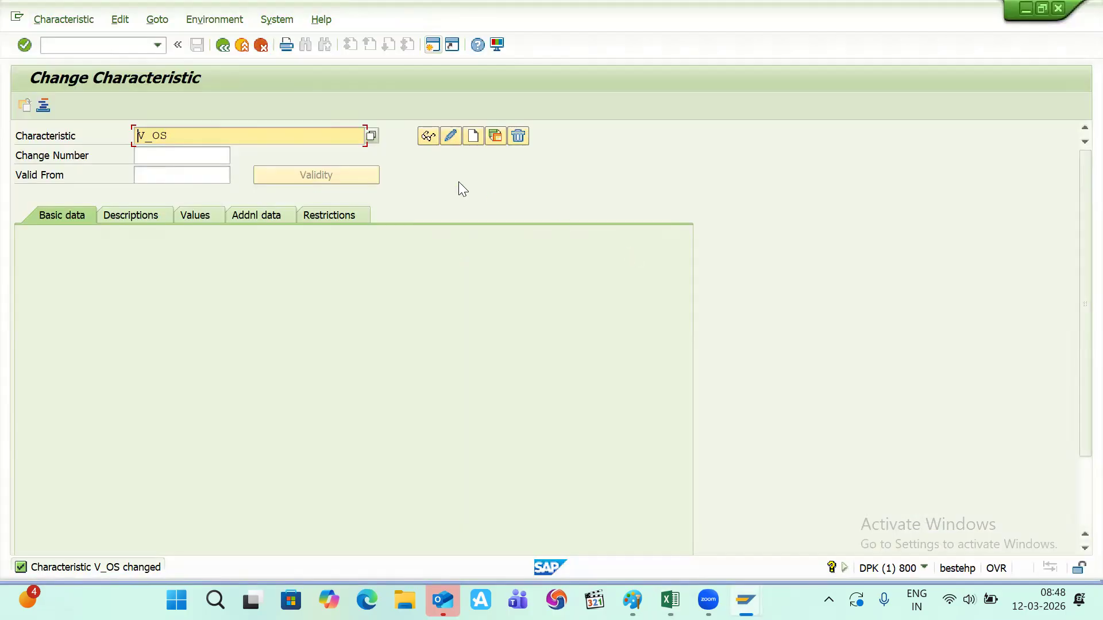
{"action": "left_click", "coordinate": [93, 46]}
{"action": "type", "text": "/"}
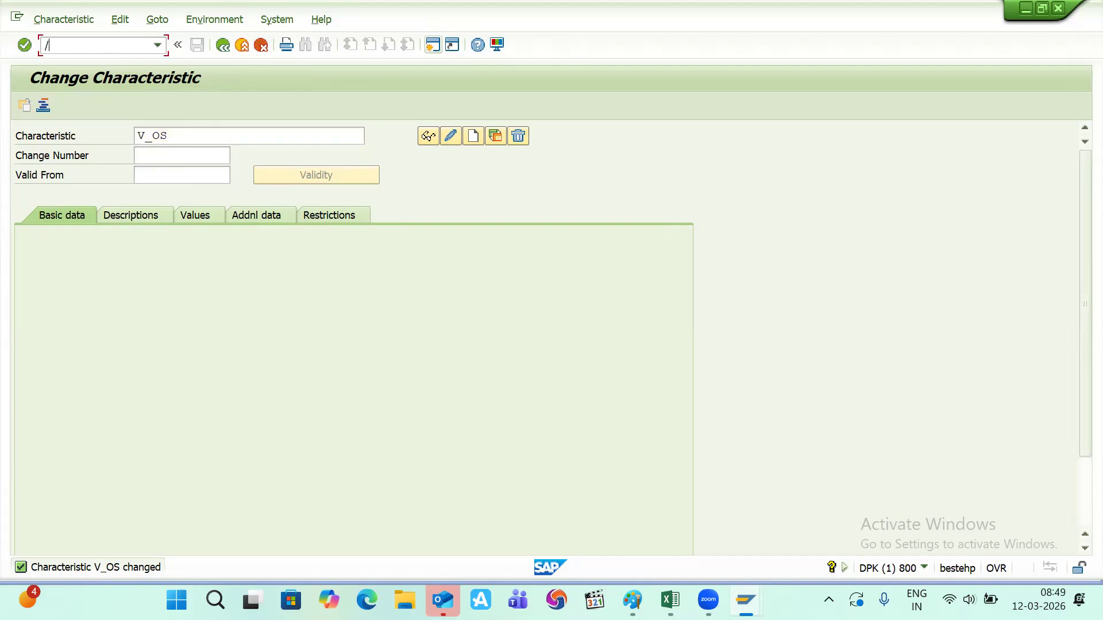
{"action": "type", "text": "ncu01"}
{"action": "key", "text": "Return"}
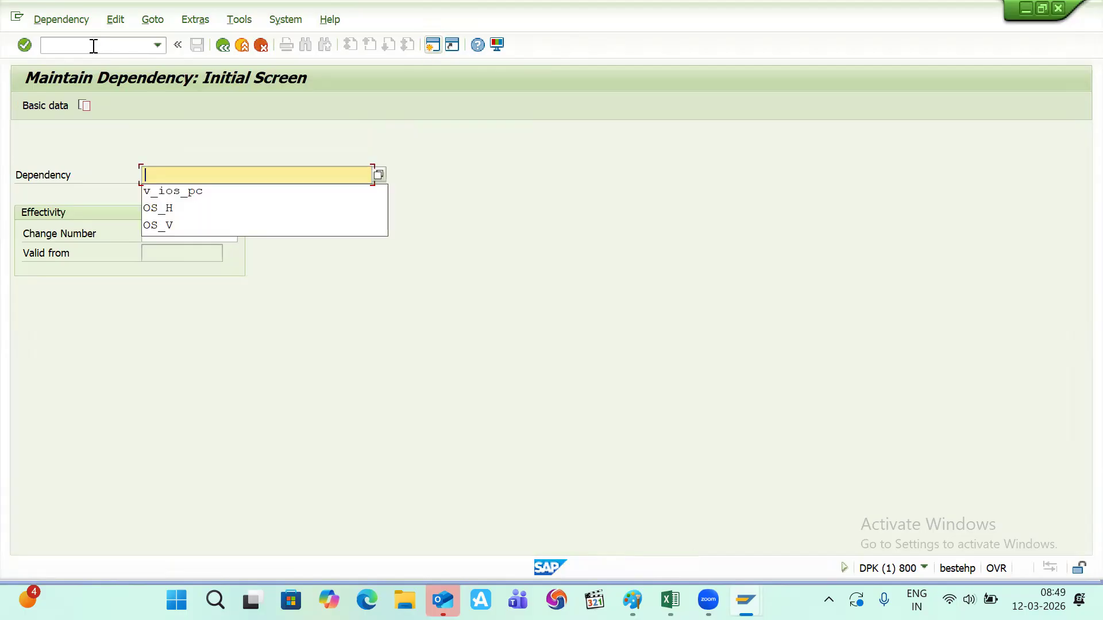
{"action": "key", "text": "Down"}
{"action": "key", "text": "Return"}
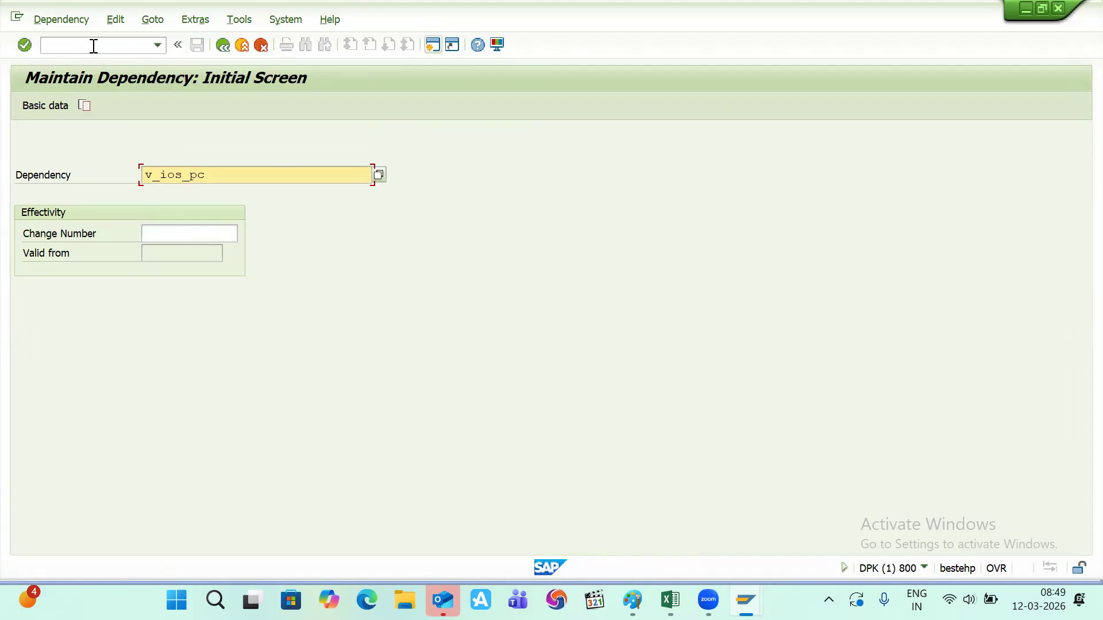
- Create dependency V_H_PC with description 'hide other oc' and open its source code
{"action": "key", "text": "Left"}
{"action": "key", "text": "BackSpace"}
{"action": "key", "text": "BackSpace"}
{"action": "key", "text": "BackSpace"}
{"action": "type", "text": "hind"}
{"action": "key", "text": "BackSpace"}
{"action": "key", "text": "BackSpace"}
{"action": "key", "text": "BackSpace"}
{"action": "type", "text": "_pc"}
{"action": "key", "text": "Return"}
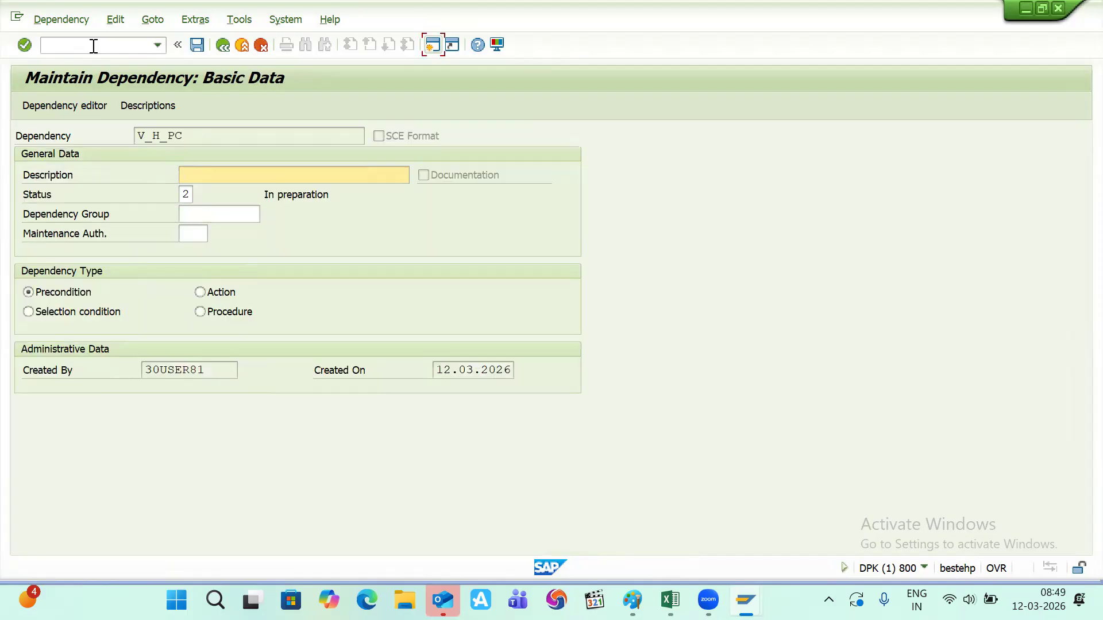
{"action": "type", "text": "hid"}
{"action": "type", "text": "e "}
{"action": "type", "text": "other "}
{"action": "type", "text": "ot"}
{"action": "key", "text": "BackSpace"}
{"action": "type", "text": "c"}
{"action": "key", "text": "Return"}
{"action": "left_click", "coordinate": [42, 105]}
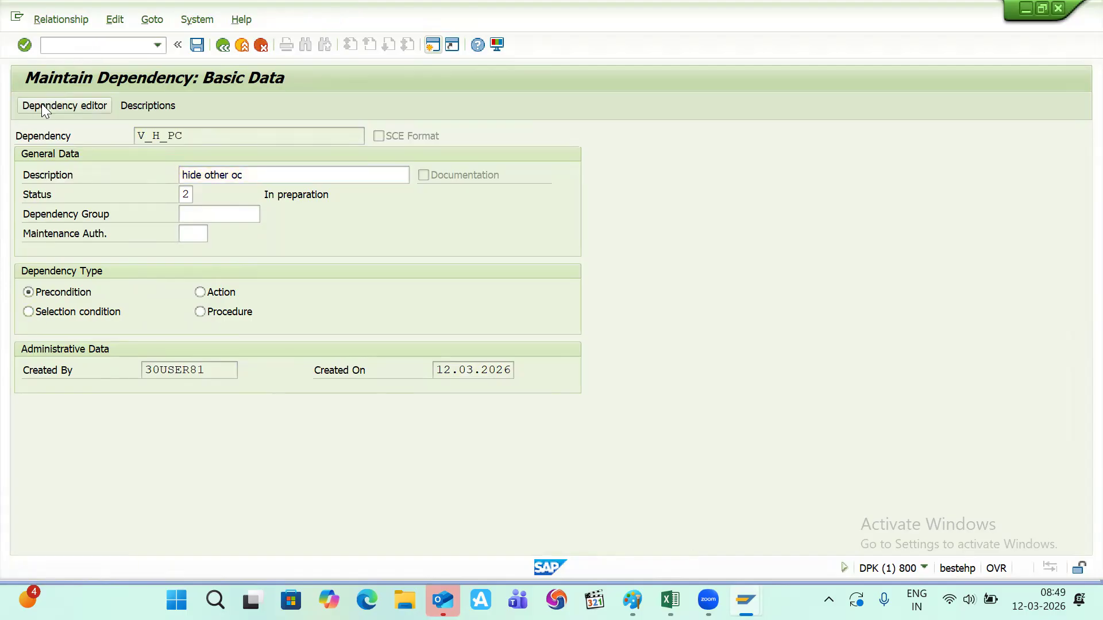
- Enter the condition $self.v_brand <> 'apple', syntax-check it, and copy the V_H_PC name
{"action": "left_click", "coordinate": [84, 220]}
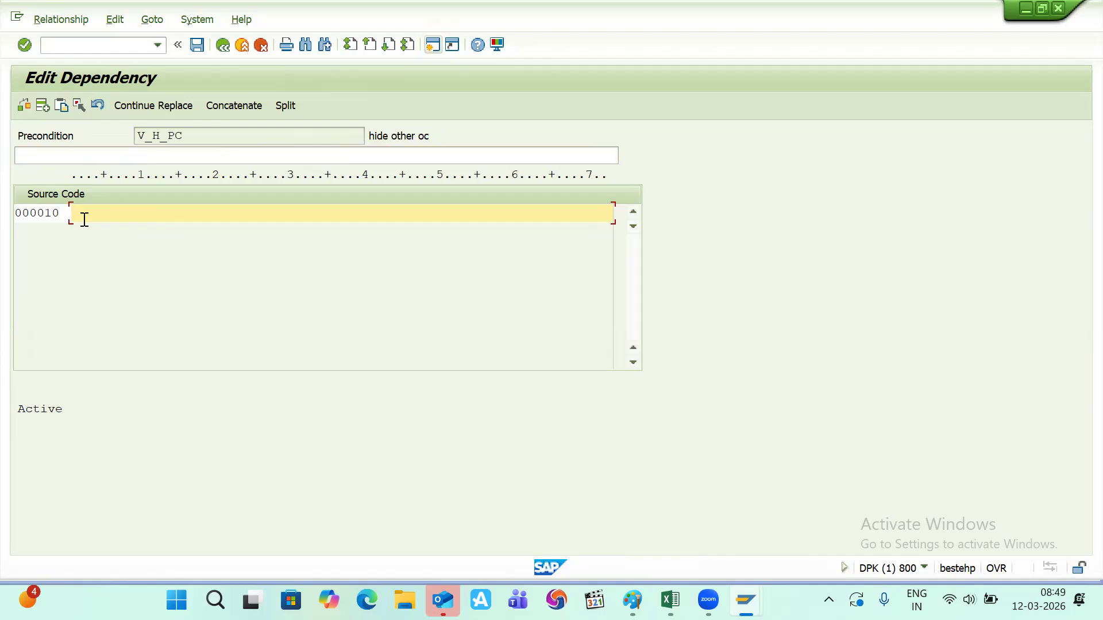
{"action": "type", "text": "$se"}
{"action": "type", "text": "lf"}
{"action": "type", "text": ".v_"}
{"action": "type", "text": "bra"}
{"action": "type", "text": "nd"}
{"action": "type", "text": " <>"}
{"action": "type", "text": "'"}
{"action": "key", "text": "BackSpace"}
{"action": "type", "text": ";'A'"}
{"action": "key", "text": "BackSpace"}
{"action": "key", "text": "BackSpace"}
{"action": "key", "text": "BackSpace"}
{"action": "key", "text": "BackSpace"}
{"action": "type", "text": "'apple'"}
{"action": "key", "text": "shift+Left"}
{"action": "key", "text": "shift+Left"}
{"action": "key", "text": "shift+Left"}
{"action": "key", "text": "shift+Left"}
{"action": "key", "text": "shift+Left"}
{"action": "key", "text": "shift+Left"}
{"action": "key", "text": "shift+Left"}
{"action": "key", "text": "shift+Left"}
{"action": "key", "text": "shift+Left"}
{"action": "key", "text": "shift+Left"}
{"action": "key", "text": "shift+Left"}
{"action": "key", "text": "shift+Left"}
{"action": "key", "text": "shift+Left"}
{"action": "key", "text": "shift+Left"}
{"action": "key", "text": "shift+Left"}
{"action": "key", "text": "shift+Left"}
{"action": "key", "text": "shift+Left"}
{"action": "key", "text": "shift+Left"}
{"action": "key", "text": "shift+Left"}
{"action": "key", "text": "shift+Left"}
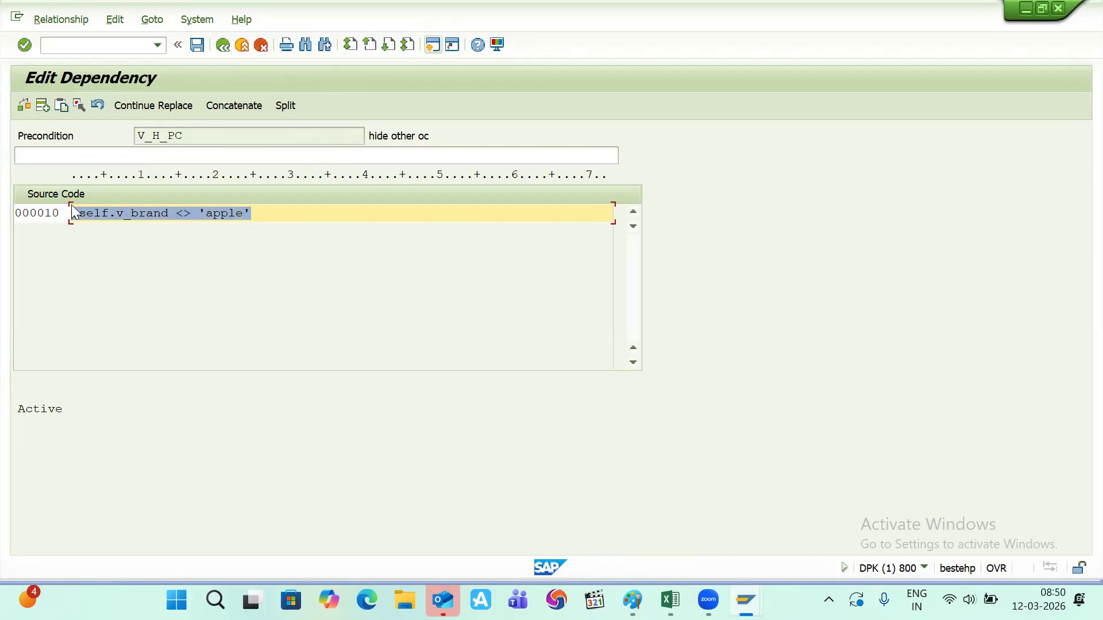
{"action": "left_click", "coordinate": [24, 108]}
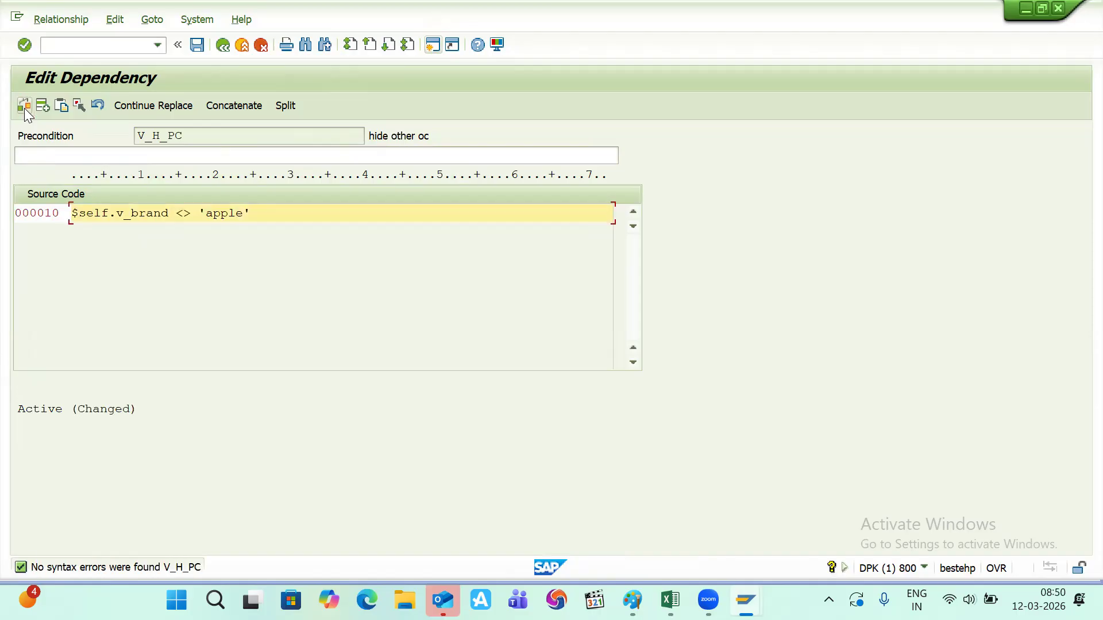
{"action": "left_click_drag", "start_coordinate": [182, 135], "coordinate": [134, 135]}
{"action": "key", "text": "ctrl+c"}
- Set V_H_PC's status to 1 Released and save the new dependency
{"action": "left_click", "coordinate": [196, 46]}
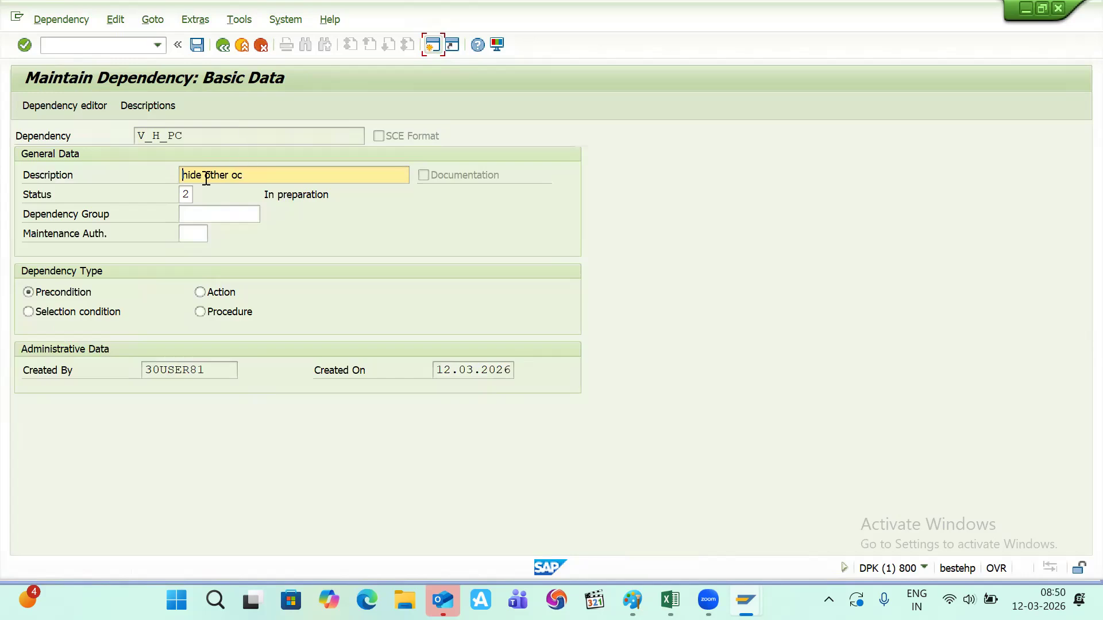
{"action": "left_click", "coordinate": [191, 196]}
{"action": "type", "text": "1"}
{"action": "key", "text": "Return"}
{"action": "left_click", "coordinate": [197, 45]}
{"action": "key", "text": "alt+Tab"}
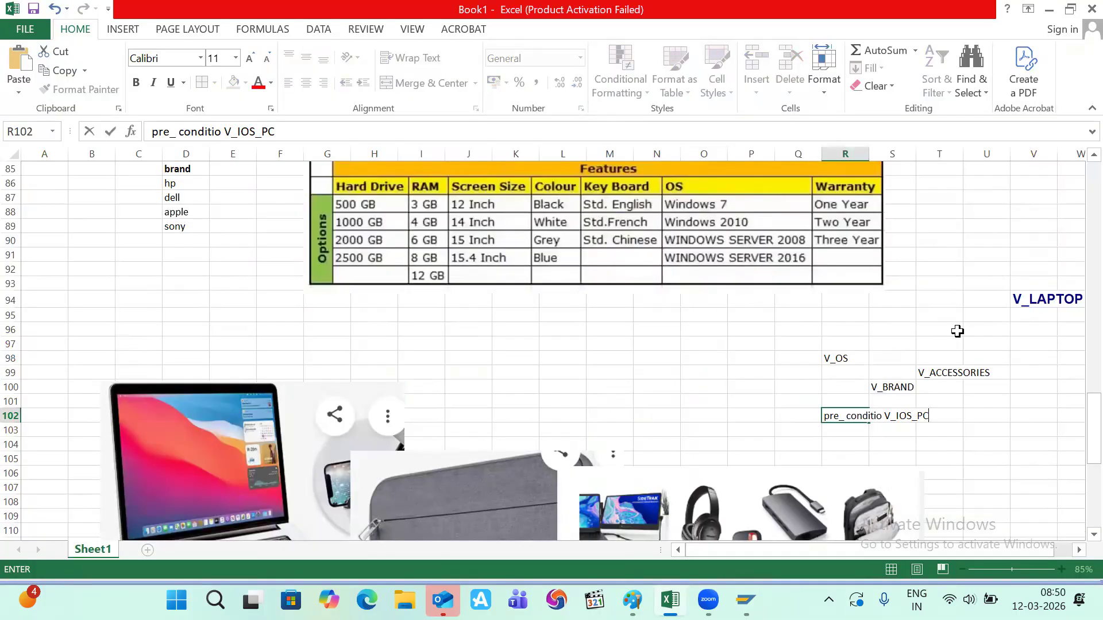
- Paste V_H_PC into Excel cell S103 below the V_IOS_PC precondition note
{"action": "left_click", "coordinate": [894, 431]}
{"action": "key", "text": "ctrl+v"}
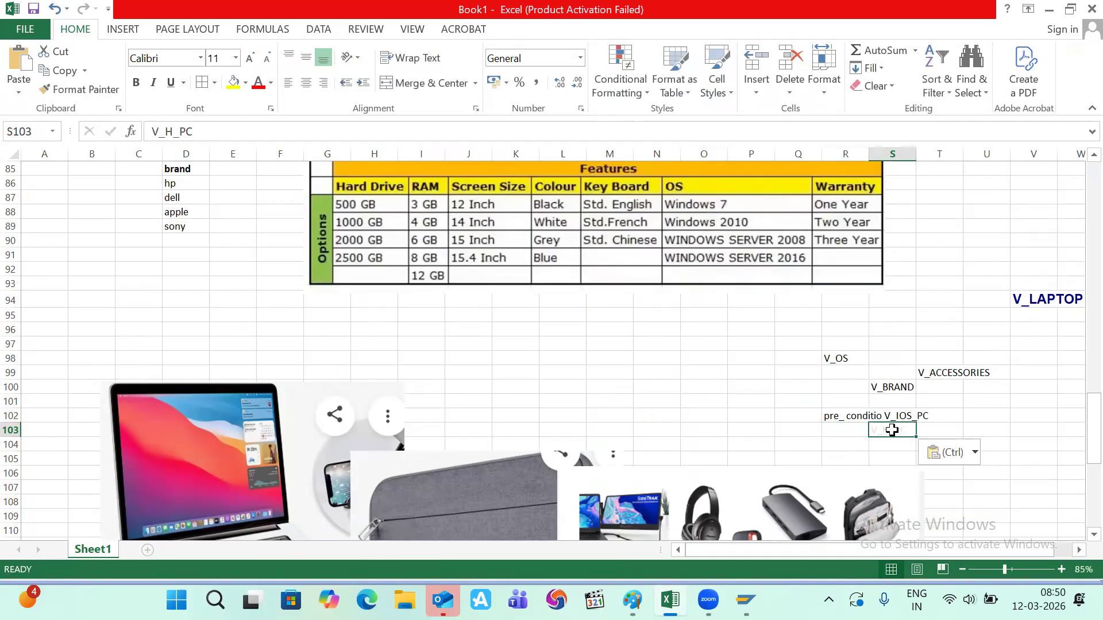
{"action": "key", "text": "alt+Tab"}
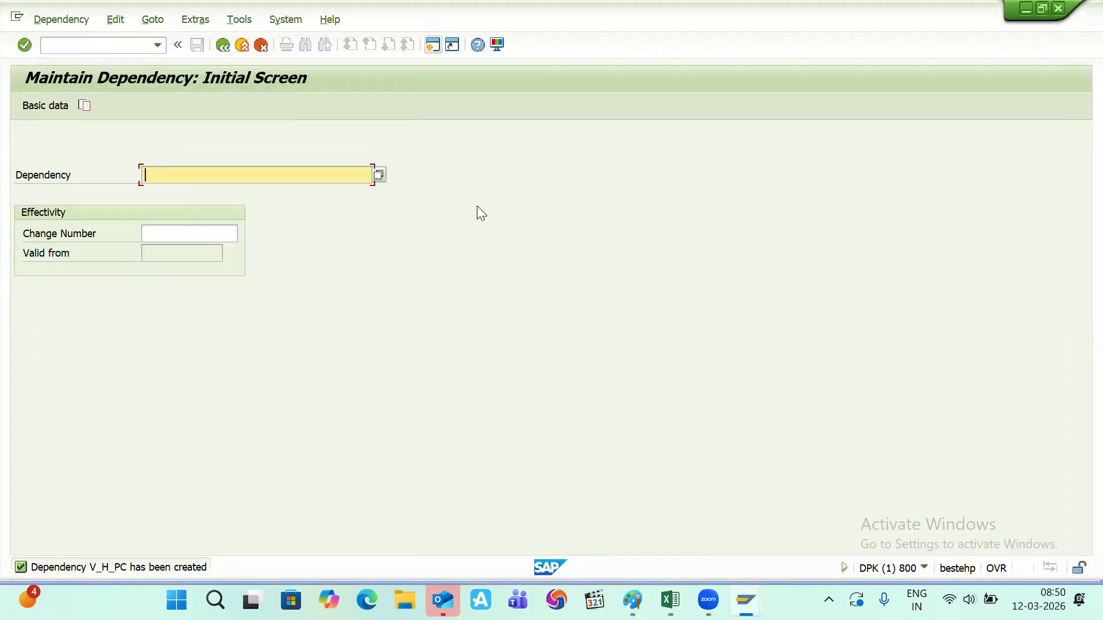
- Open characteristic V_OS in CT04 change mode and show its allowed values
{"action": "left_click", "coordinate": [88, 42]}
{"action": "type", "text": "/"}
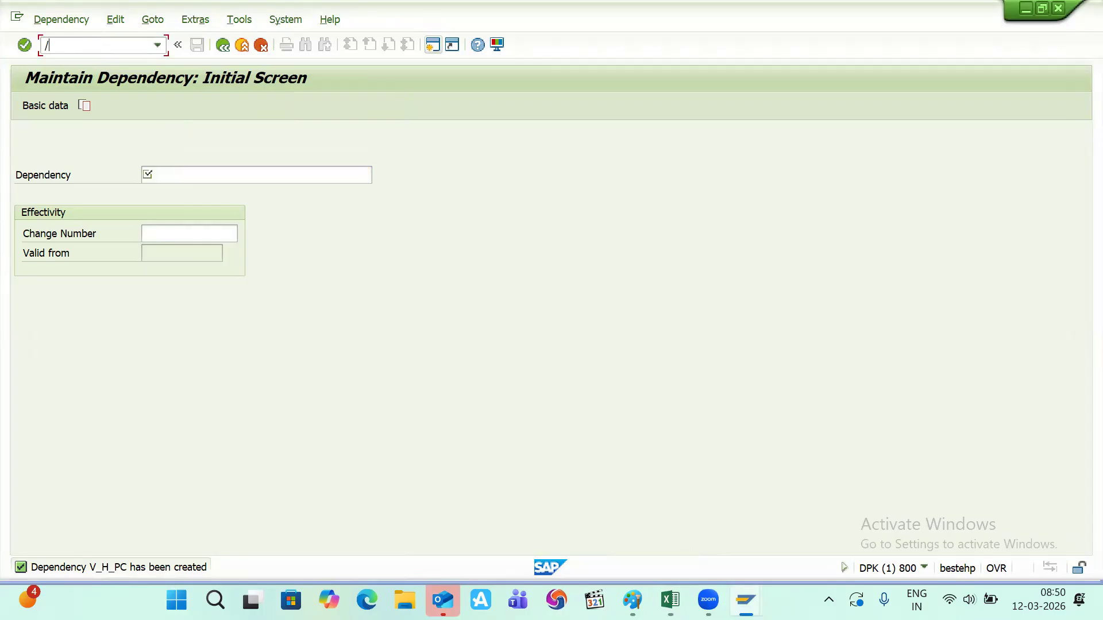
{"action": "type", "text": "ncl02"}
{"action": "key", "text": "Return"}
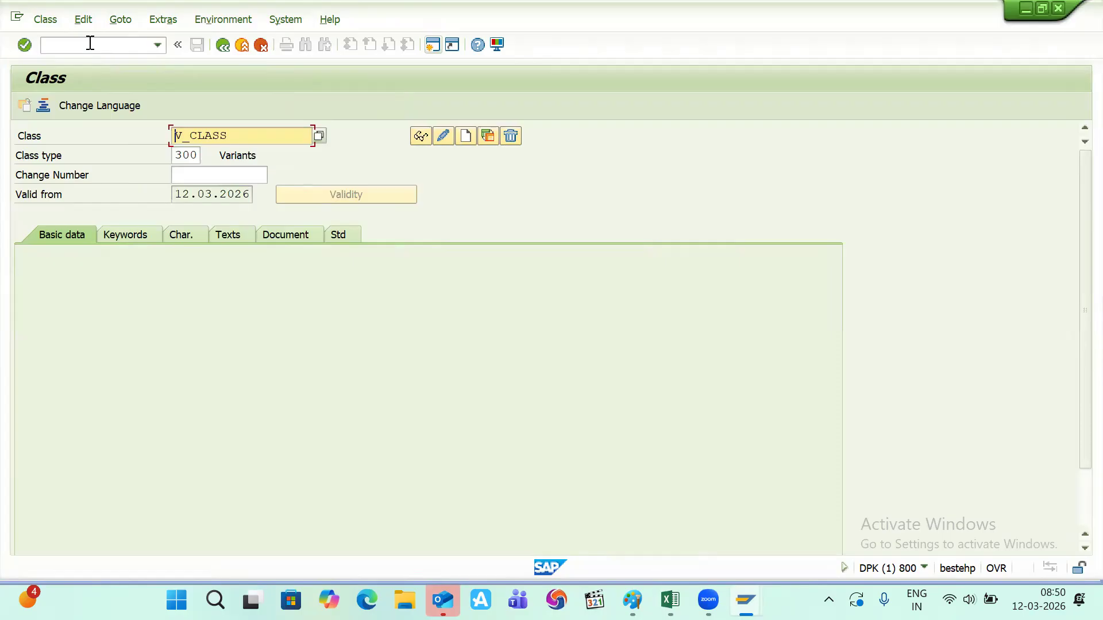
{"action": "left_click", "coordinate": [90, 43]}
{"action": "type", "text": "/"}
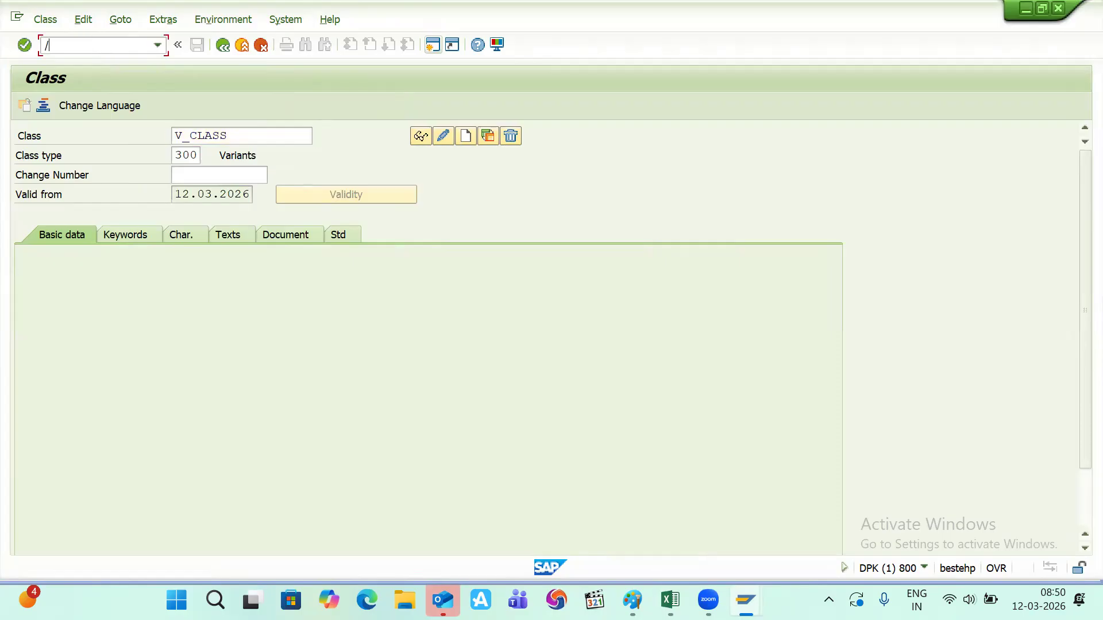
{"action": "type", "text": "nct04"}
{"action": "key", "text": "Return"}
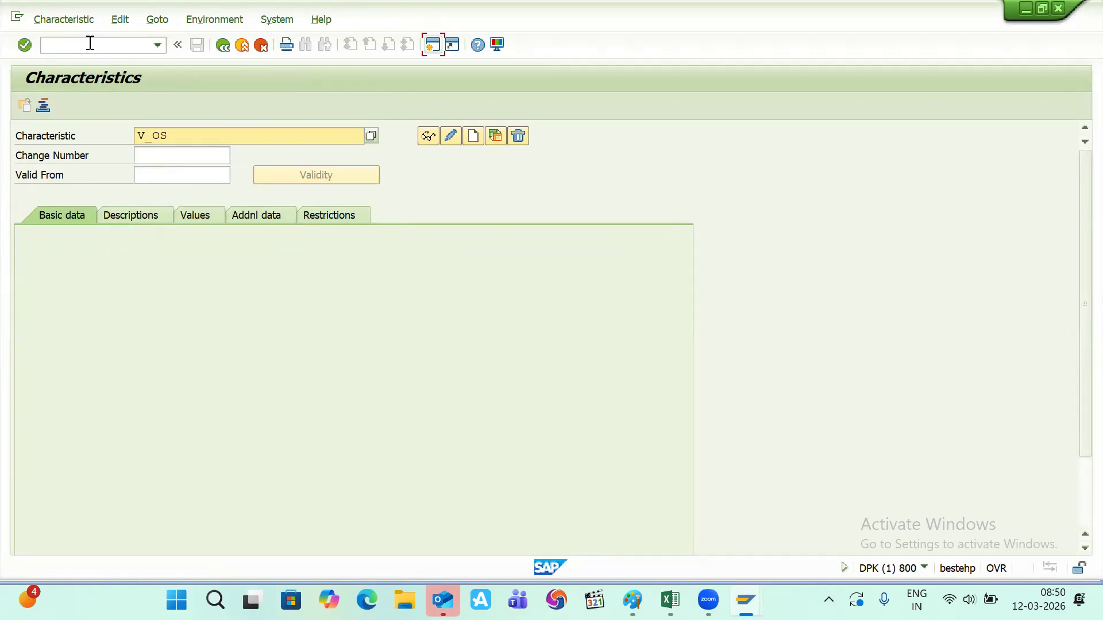
{"action": "key", "text": "Return"}
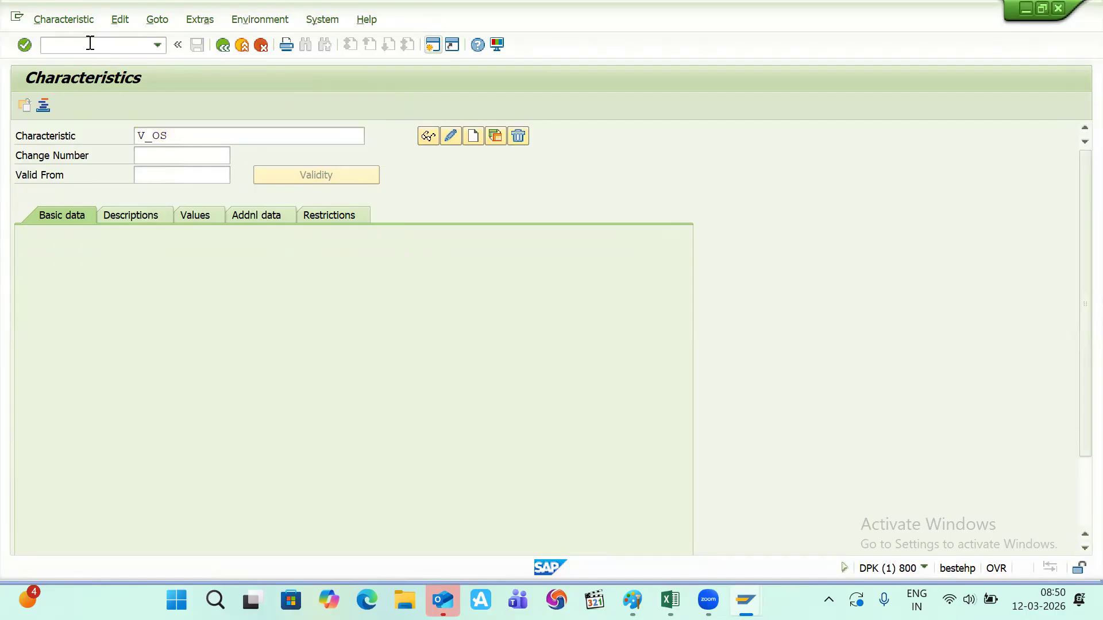
{"action": "left_click", "coordinate": [200, 218]}
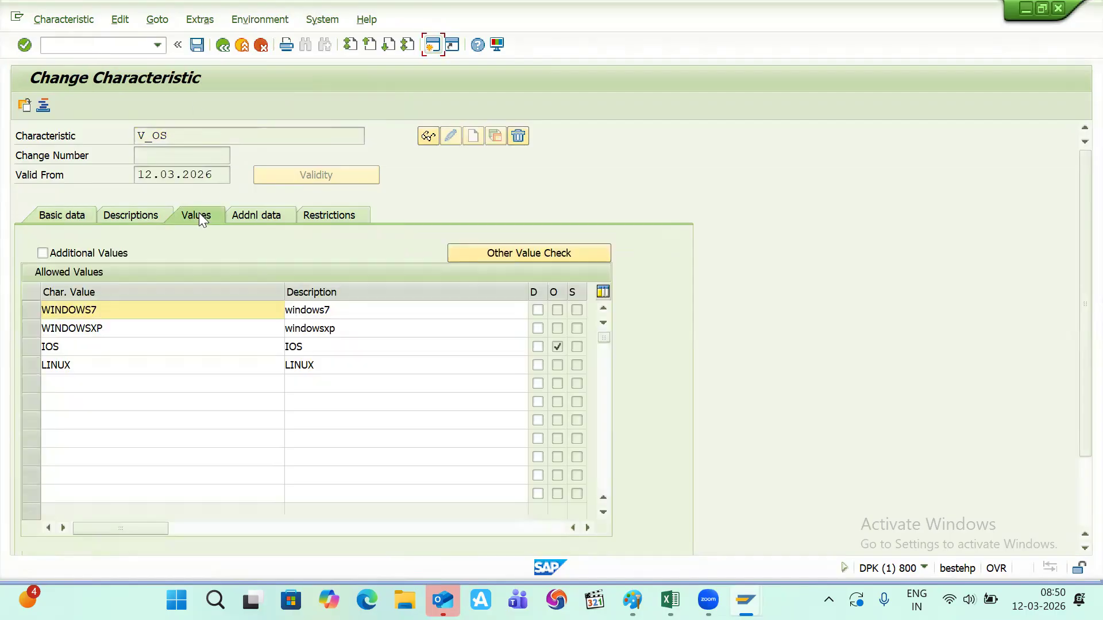
- Assign precondition V_H_PC to the WINDOWS7 value
{"action": "left_click", "coordinate": [31, 311]}
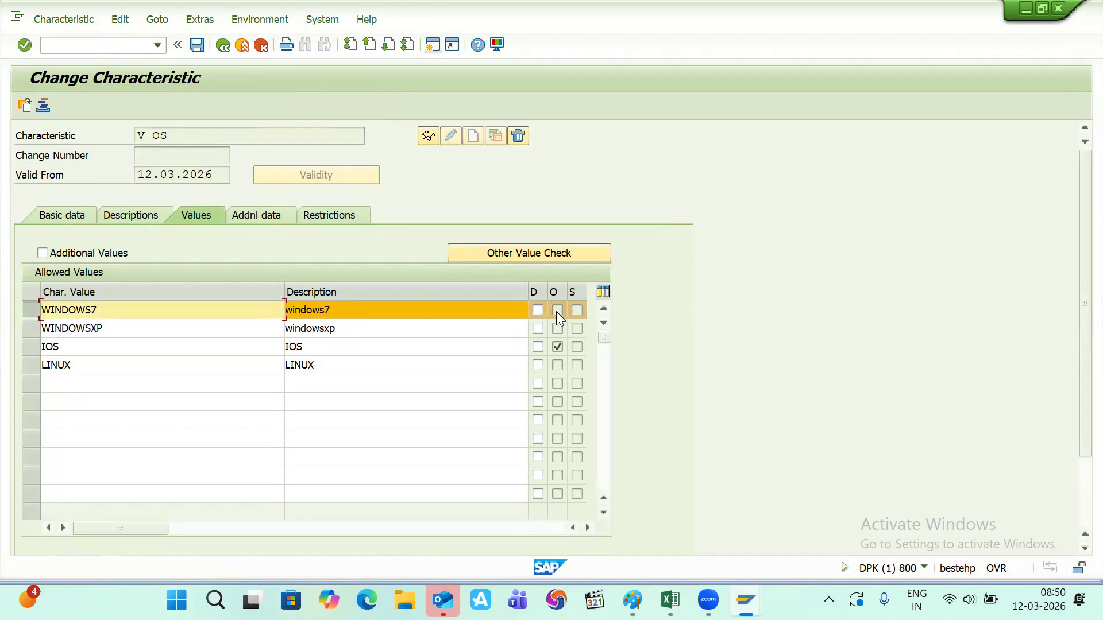
{"action": "left_click", "coordinate": [1082, 470]}
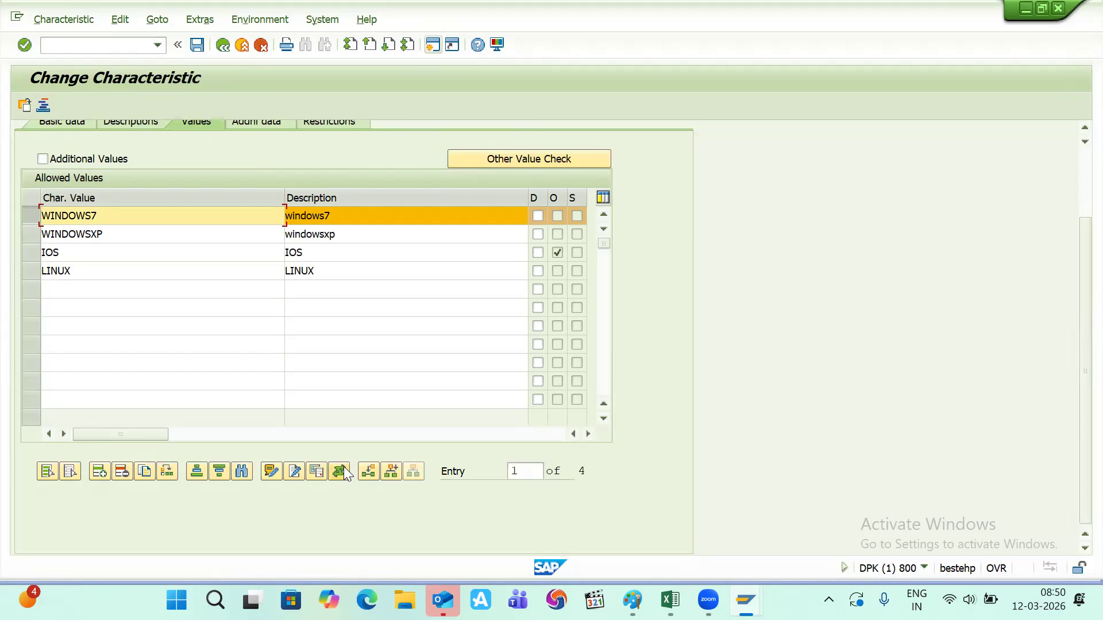
{"action": "left_click", "coordinate": [340, 471]}
{"action": "type", "text": "V_H_PC"}
{"action": "key", "text": "Return"}
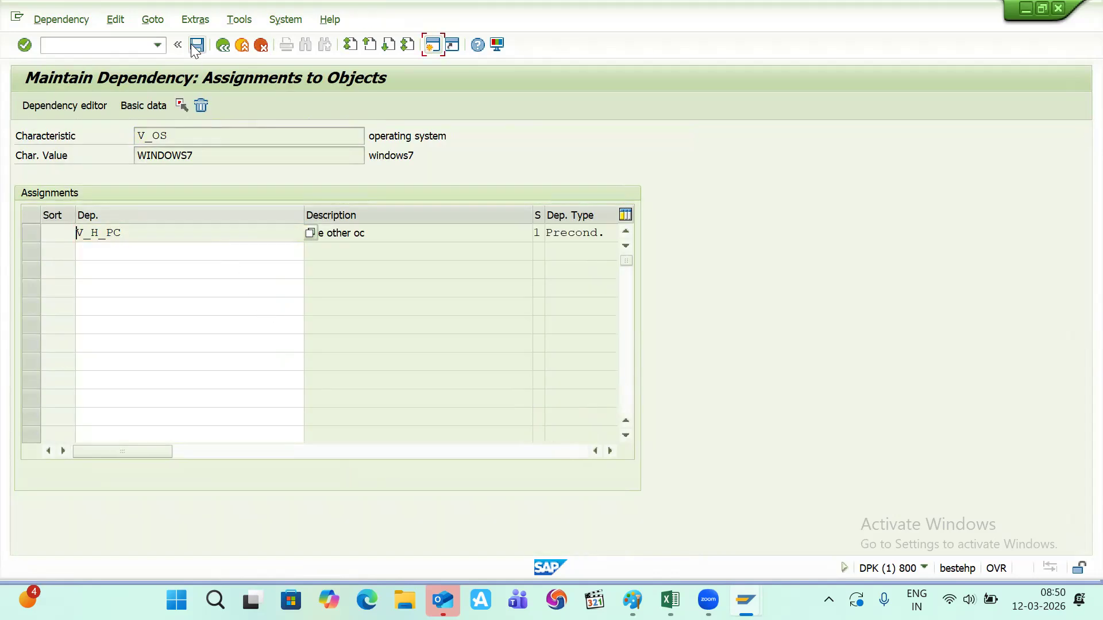
{"action": "left_click", "coordinate": [222, 46]}
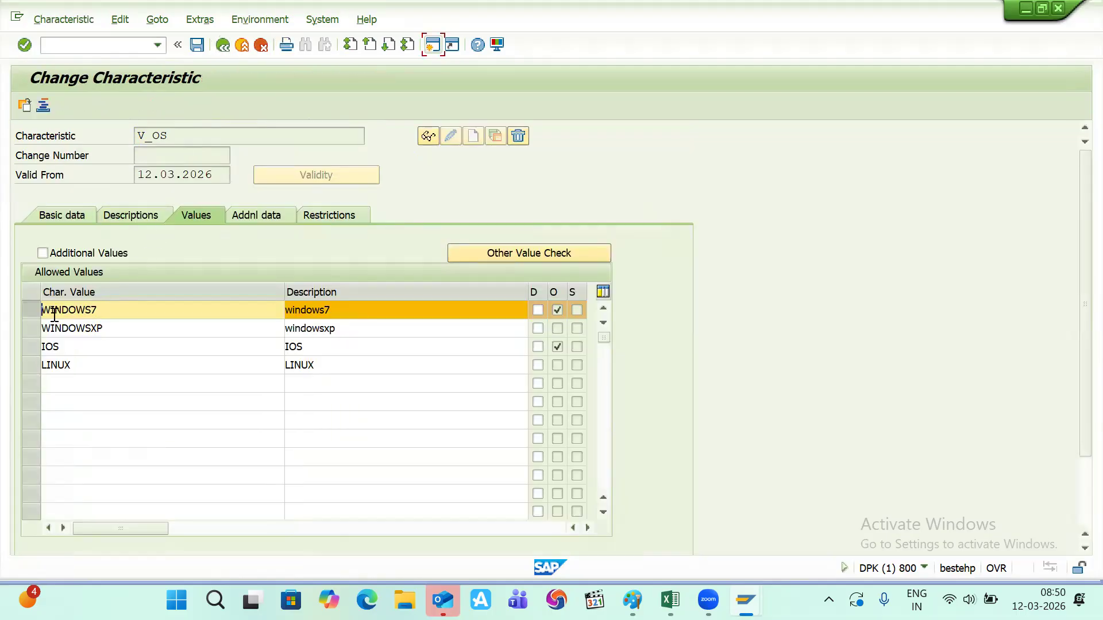
- Assign precondition V_H_PC to the WINDOWSXP value
{"action": "left_click", "coordinate": [31, 310]}
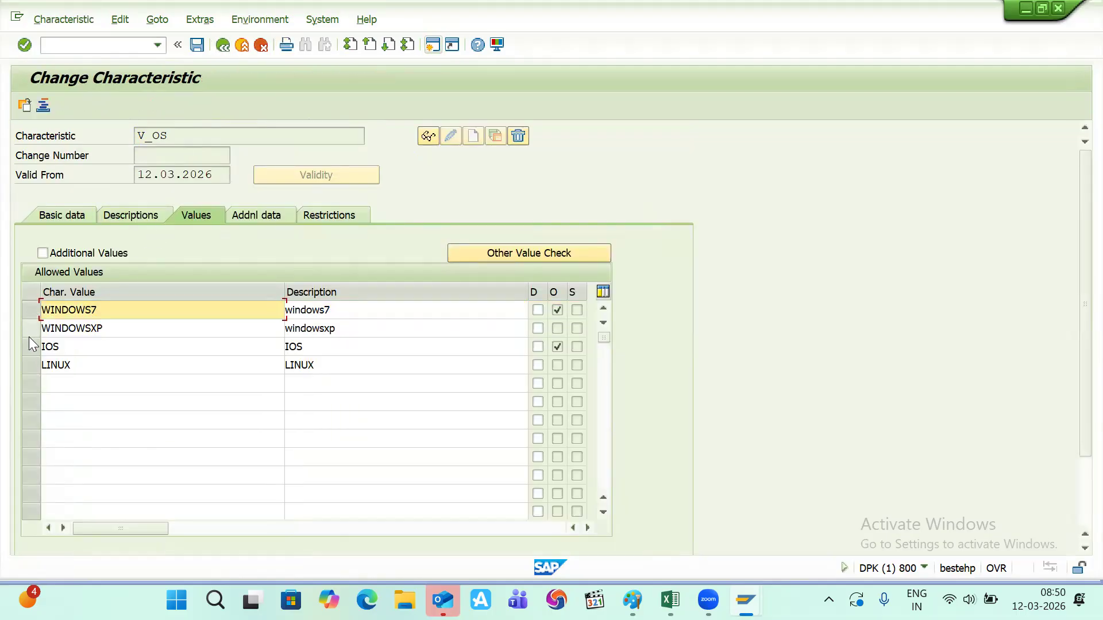
{"action": "left_click", "coordinate": [28, 330]}
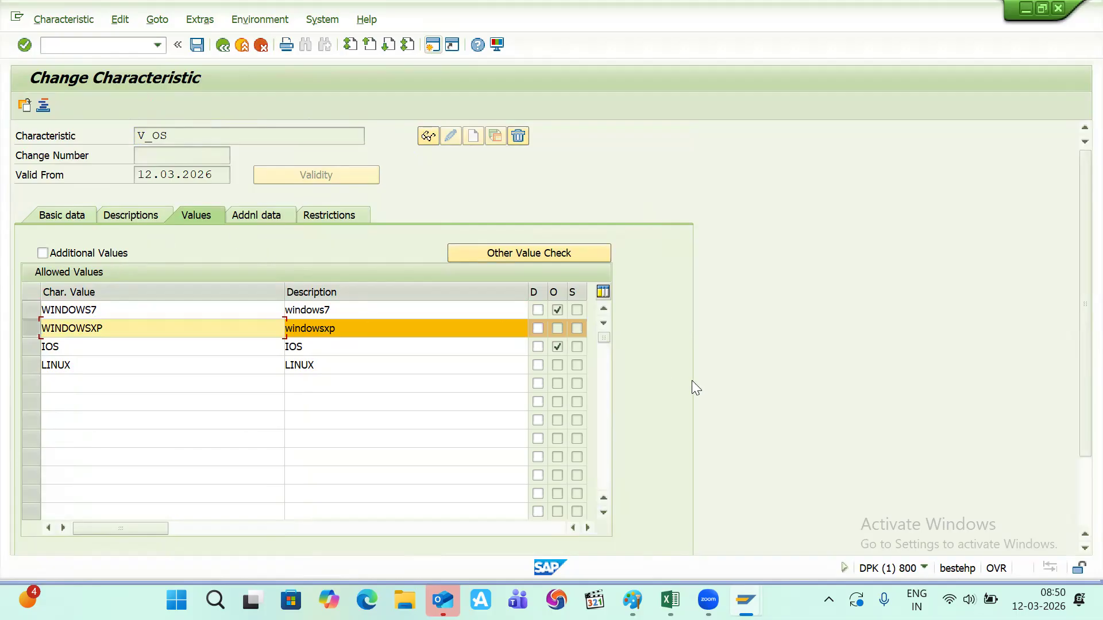
{"action": "key", "text": "Page_Down"}
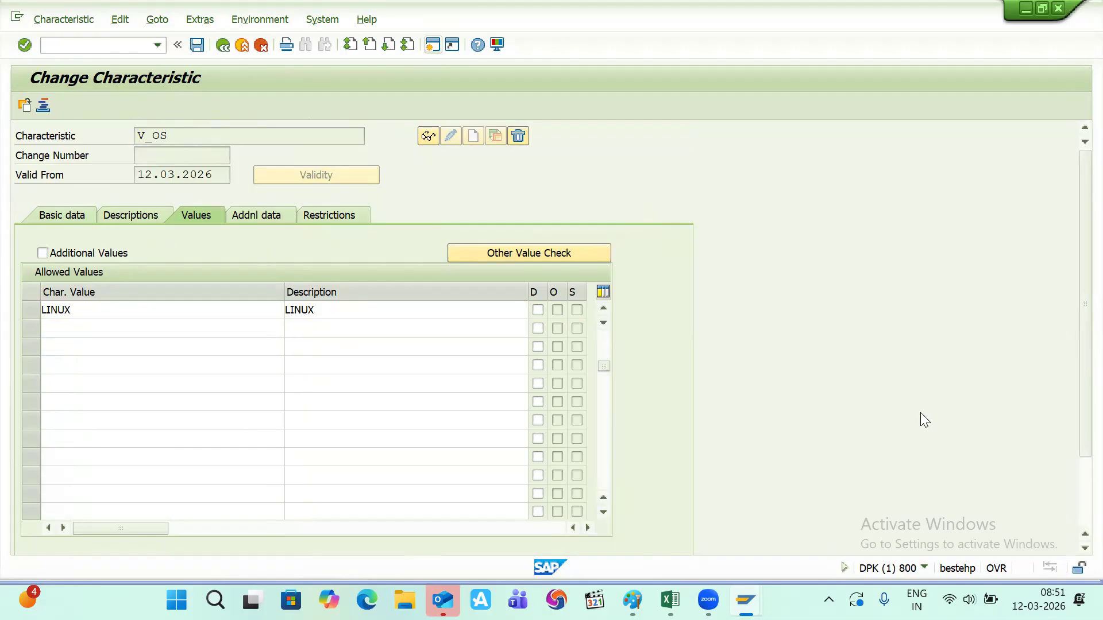
{"action": "scroll", "coordinate": [1075, 486], "scroll_direction": "down", "scroll_amount": 2}
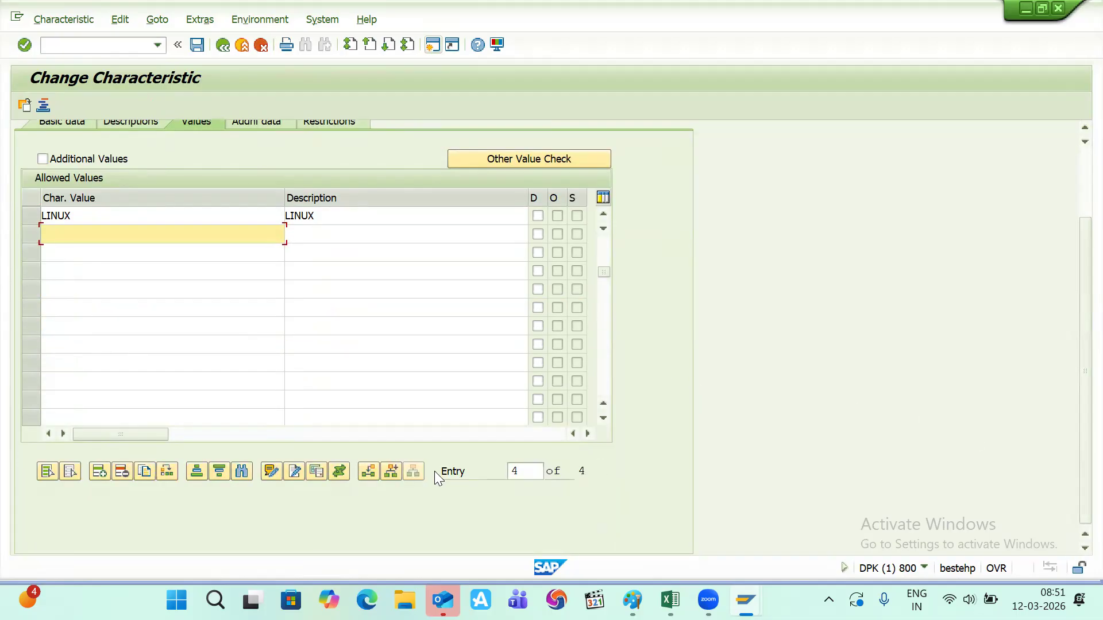
{"action": "left_click", "coordinate": [341, 468]}
{"action": "type", "text": "V_H_PC"}
{"action": "key", "text": "Return"}
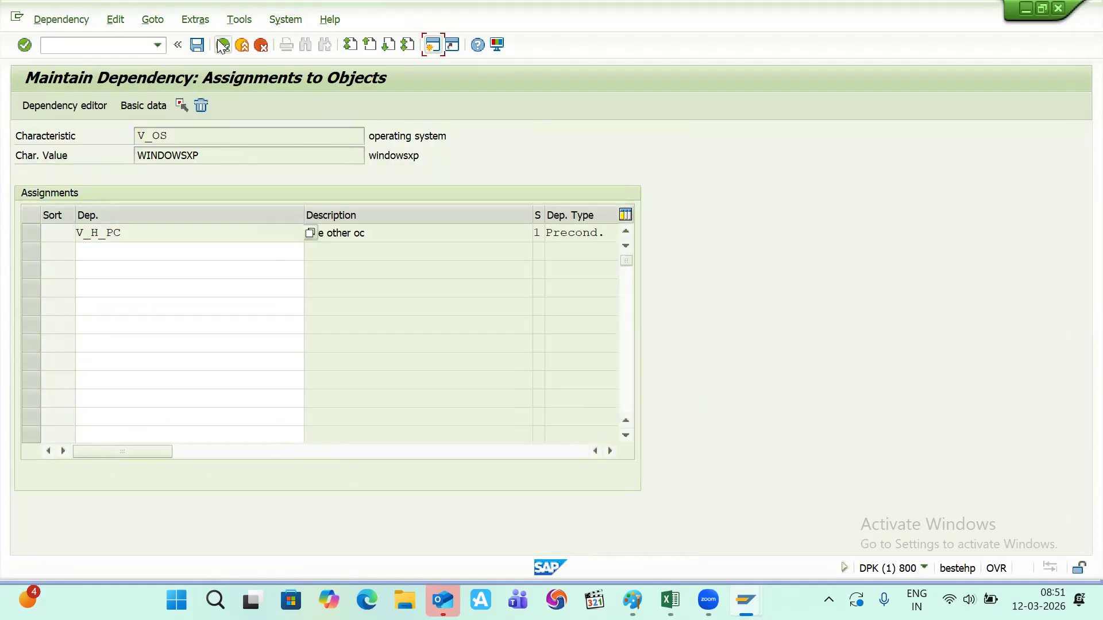
{"action": "left_click", "coordinate": [222, 45]}
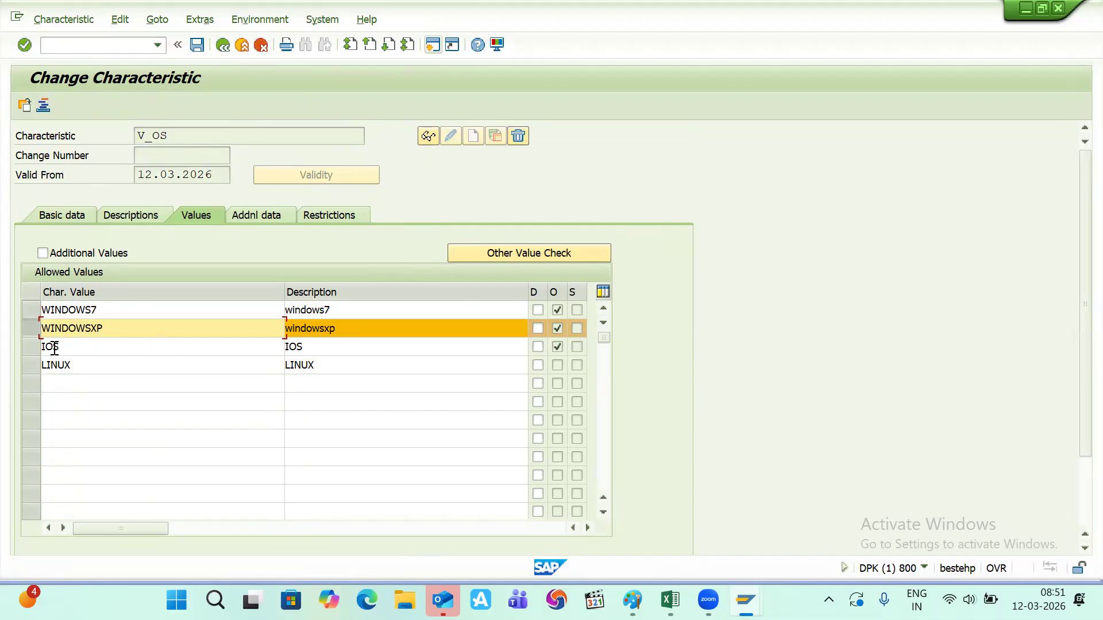
- Assign precondition V_H_PC to the LINUX value
{"action": "left_click", "coordinate": [29, 366]}
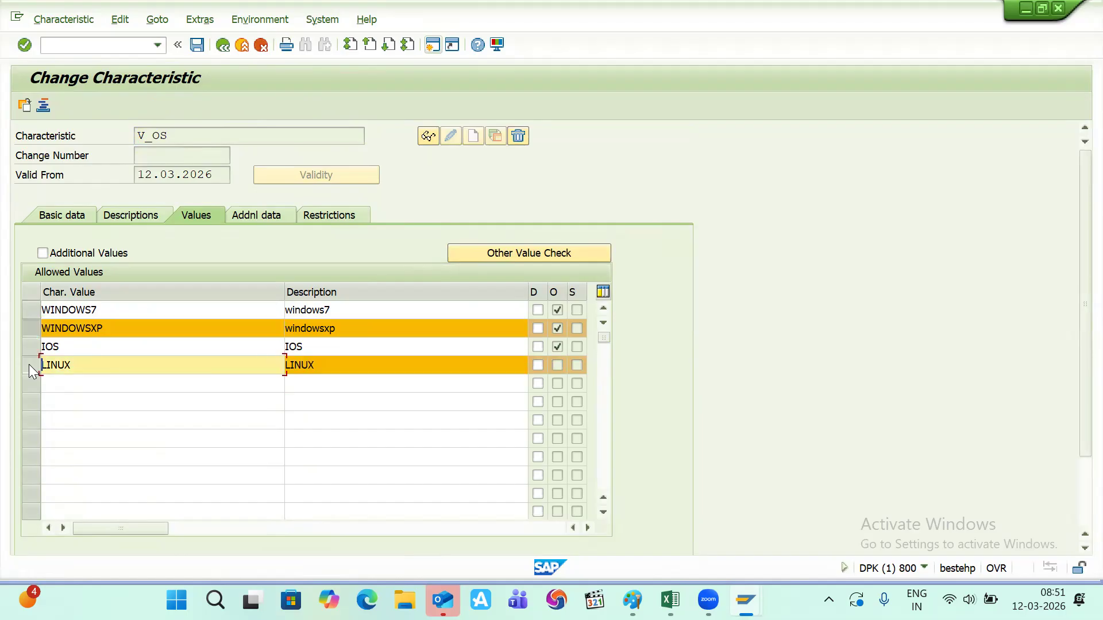
{"action": "left_click", "coordinate": [35, 330]}
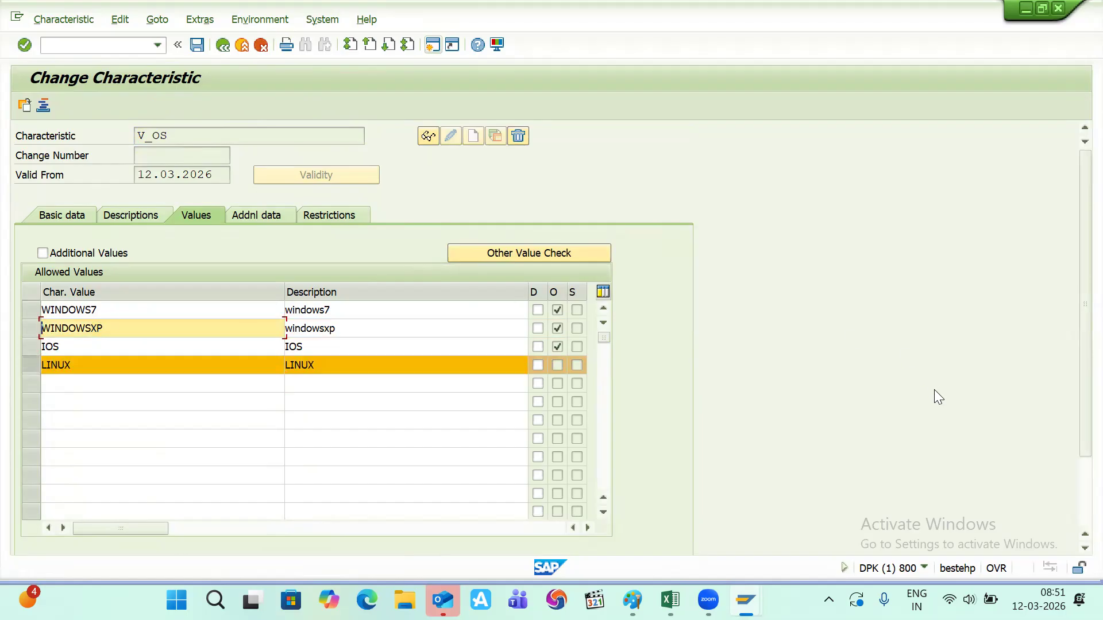
{"action": "key", "text": "Return"}
{"action": "scroll", "coordinate": [1075, 490], "scroll_direction": "down", "scroll_amount": 2}
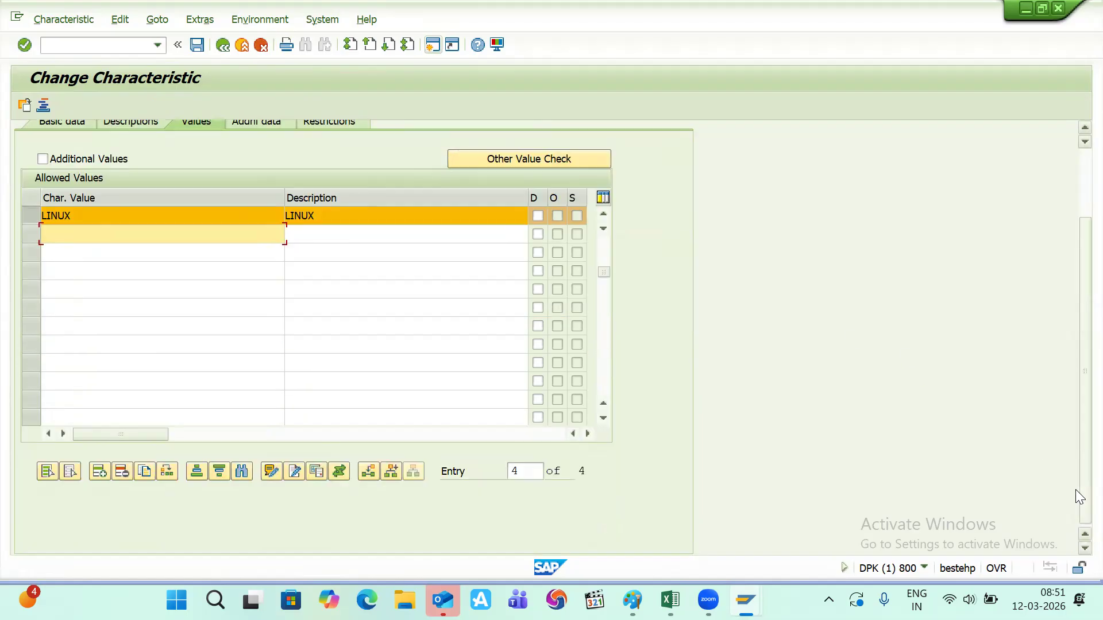
{"action": "left_click", "coordinate": [340, 472]}
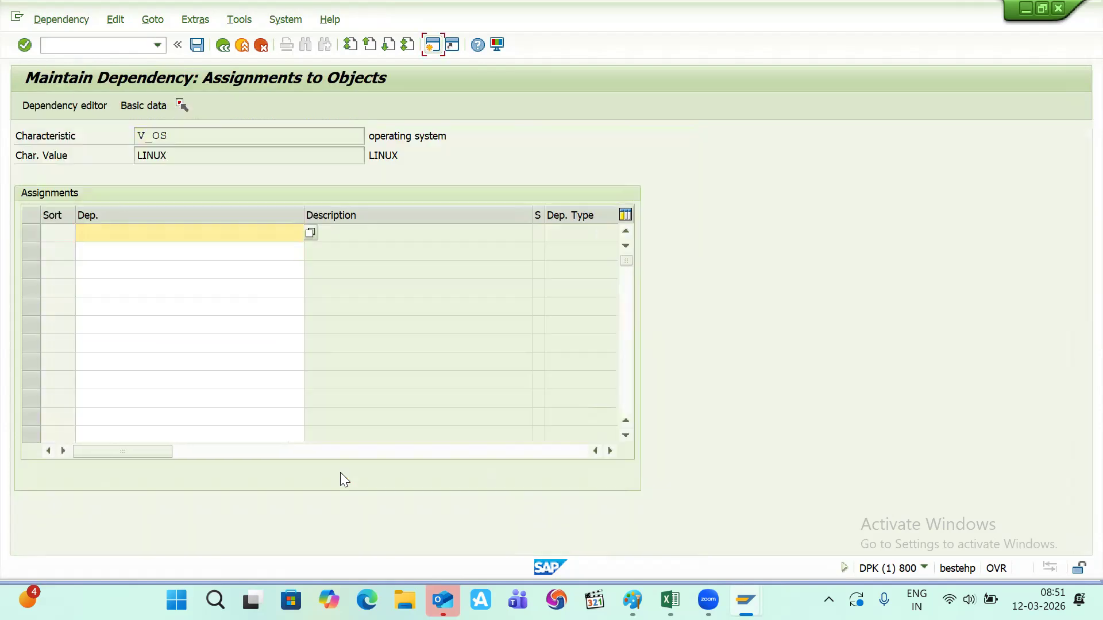
{"action": "type", "text": "V_H_PC"}
{"action": "key", "text": "Return"}
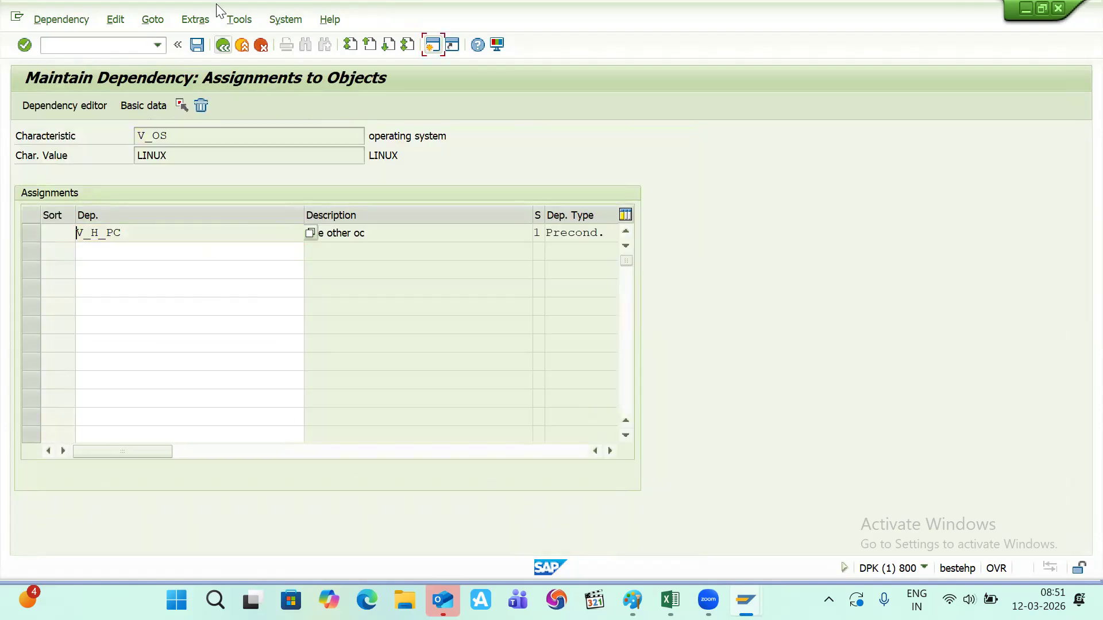
{"action": "left_click", "coordinate": [226, 51]}
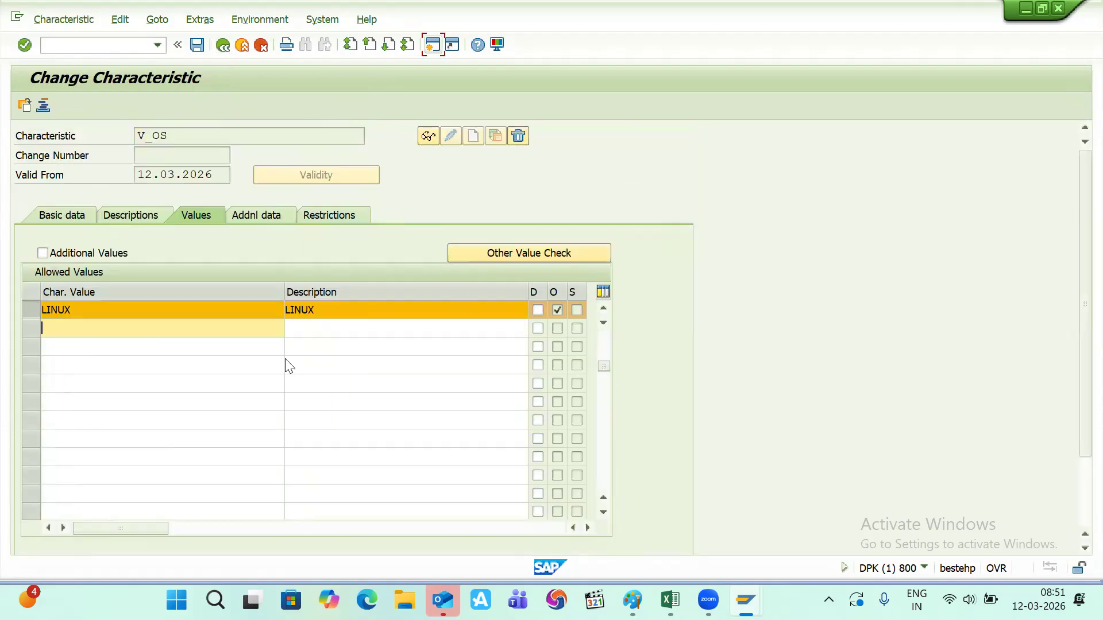
- Save the changes to characteristic V_OS
{"action": "scroll", "coordinate": [346, 354], "scroll_direction": "up", "scroll_amount": 3}
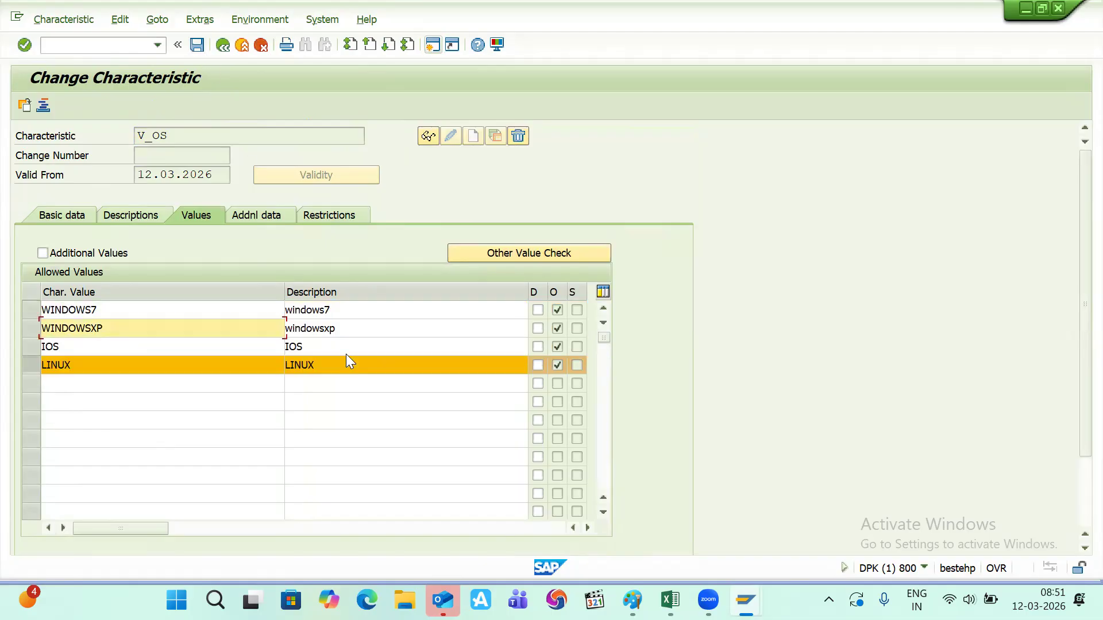
{"action": "left_click", "coordinate": [196, 45]}
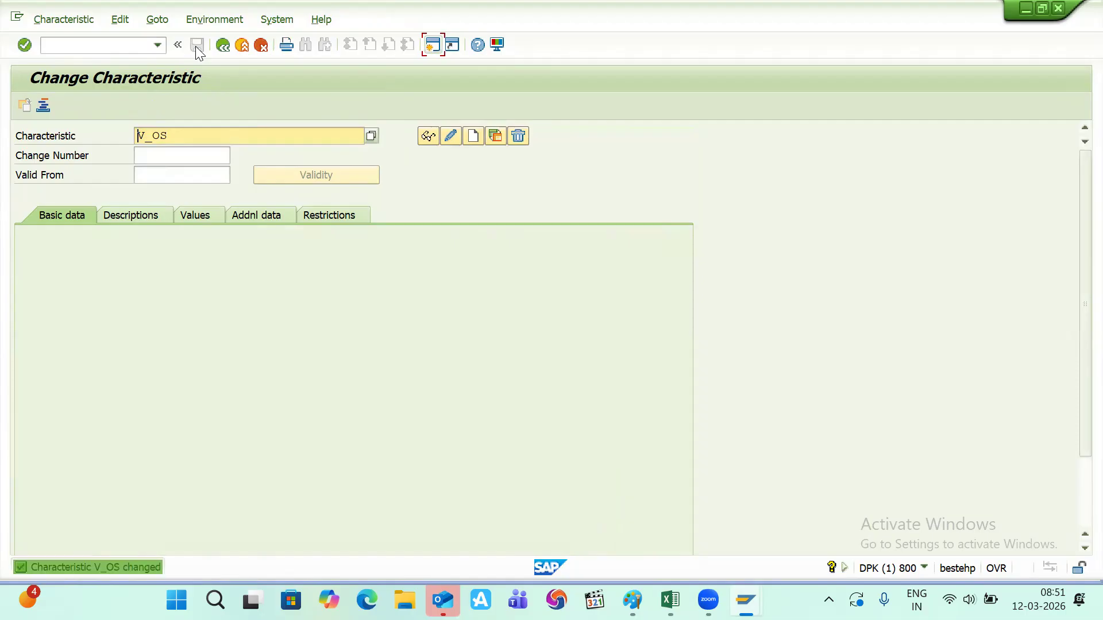
{"action": "key", "text": "alt+Tab"}
{"action": "key", "text": "alt+Tab"}
{"action": "key", "text": "alt+Tab"}
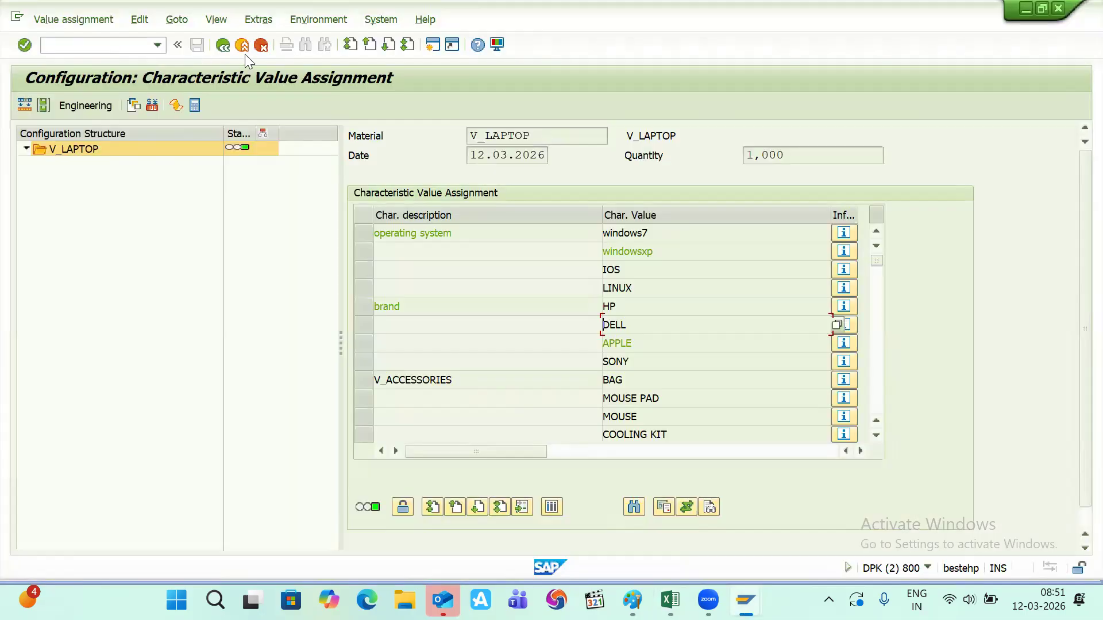
- Exit the current V_LAPTOP configuration and start it again
{"action": "left_click", "coordinate": [224, 45]}
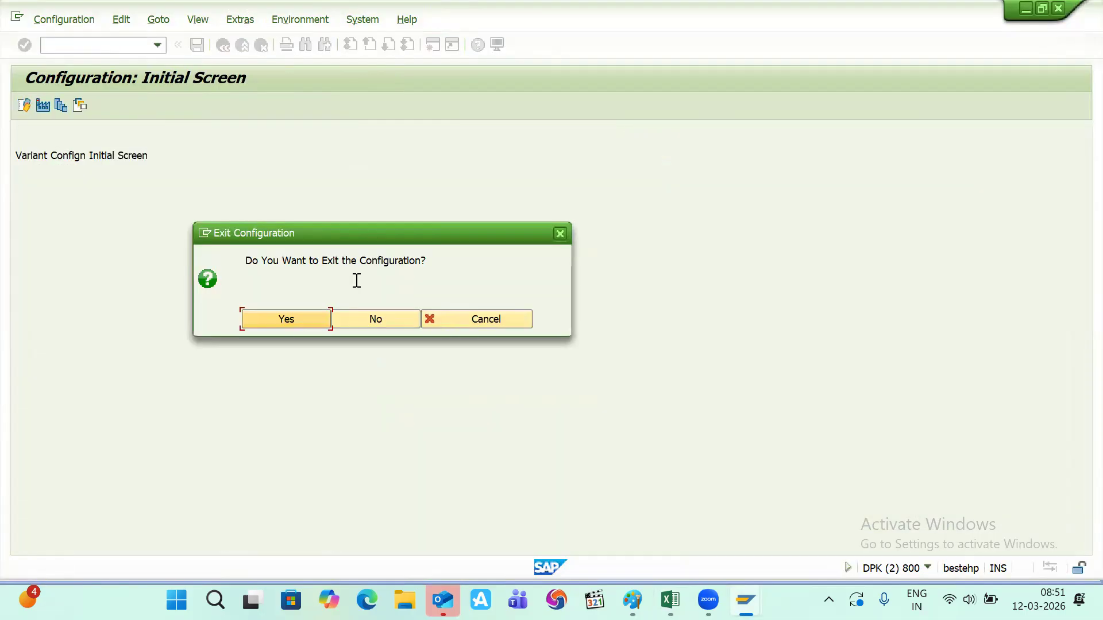
{"action": "left_click", "coordinate": [310, 316]}
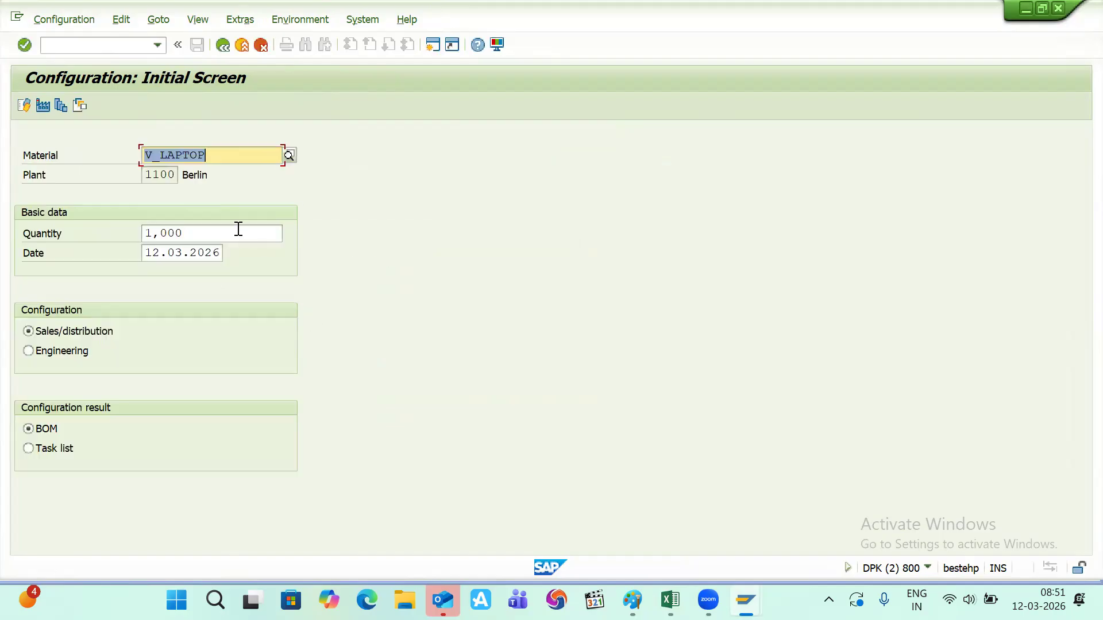
{"action": "left_click", "coordinate": [23, 105]}
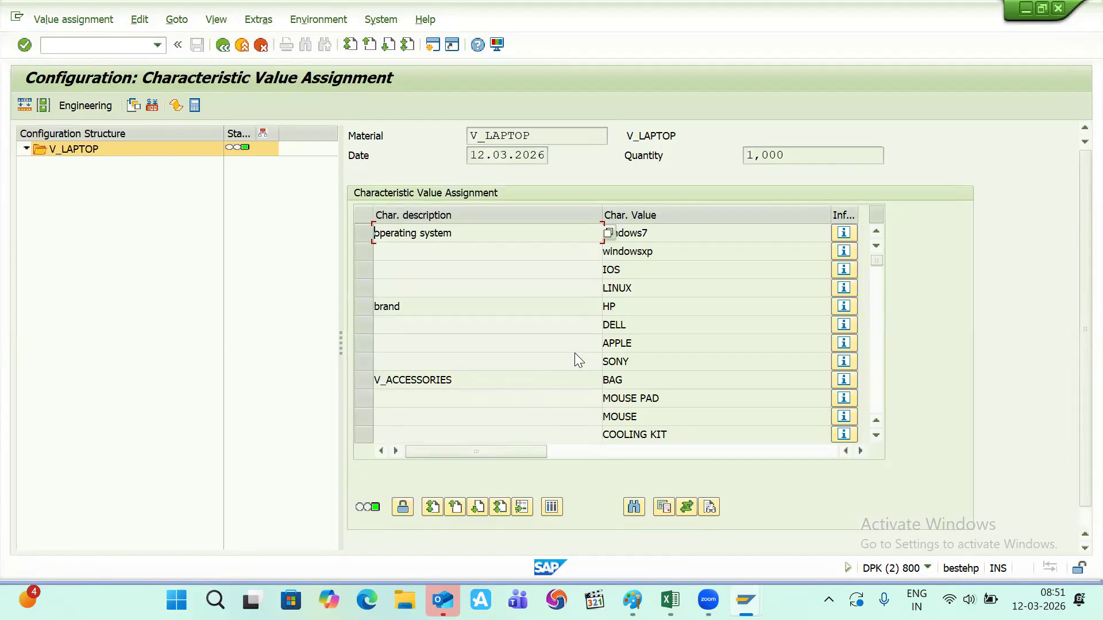
- Change the brand from APPLE to DELL, leaving only WINDOWS7, WINDOWSXP and LINUX as OS options
{"action": "double_click", "coordinate": [619, 343]}
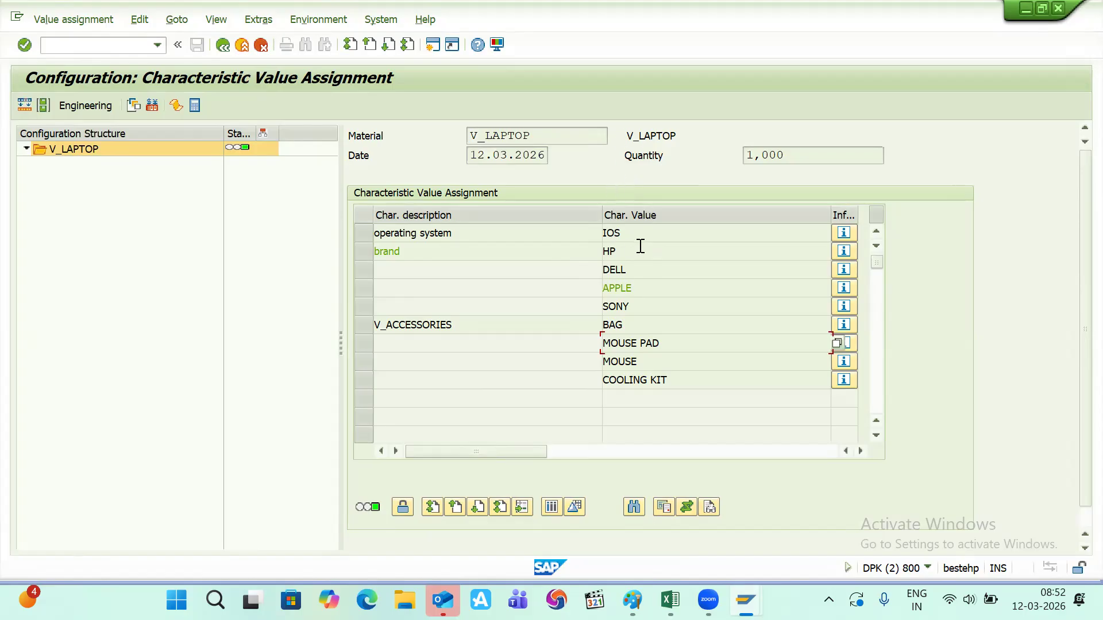
{"action": "left_click", "coordinate": [617, 271]}
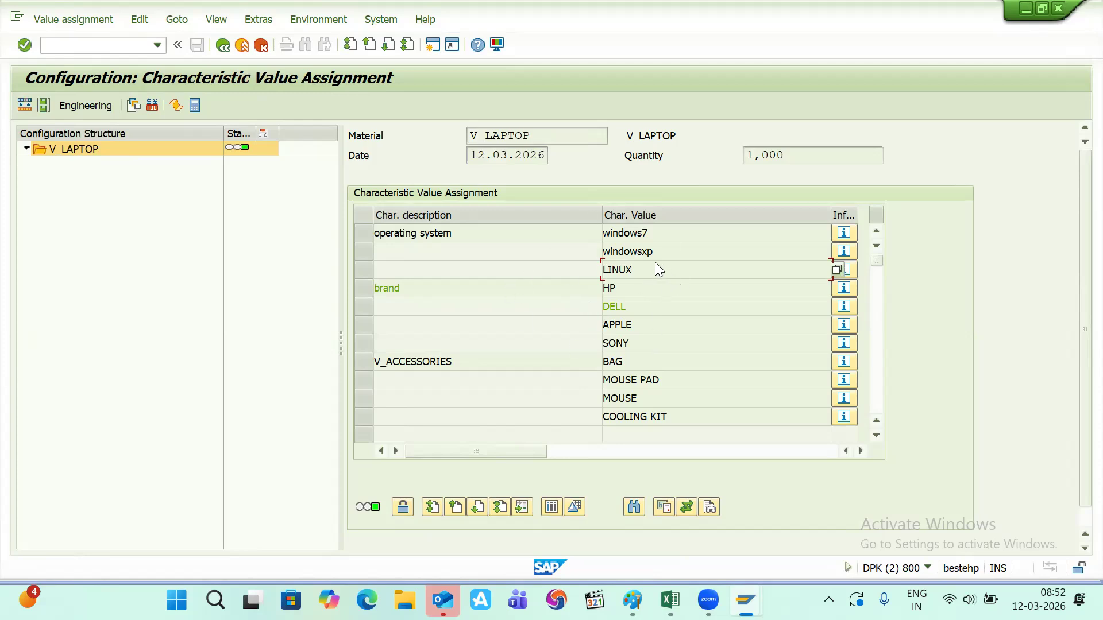
{"action": "left_click", "coordinate": [817, 232]}
{"action": "left_click", "coordinate": [834, 232]}
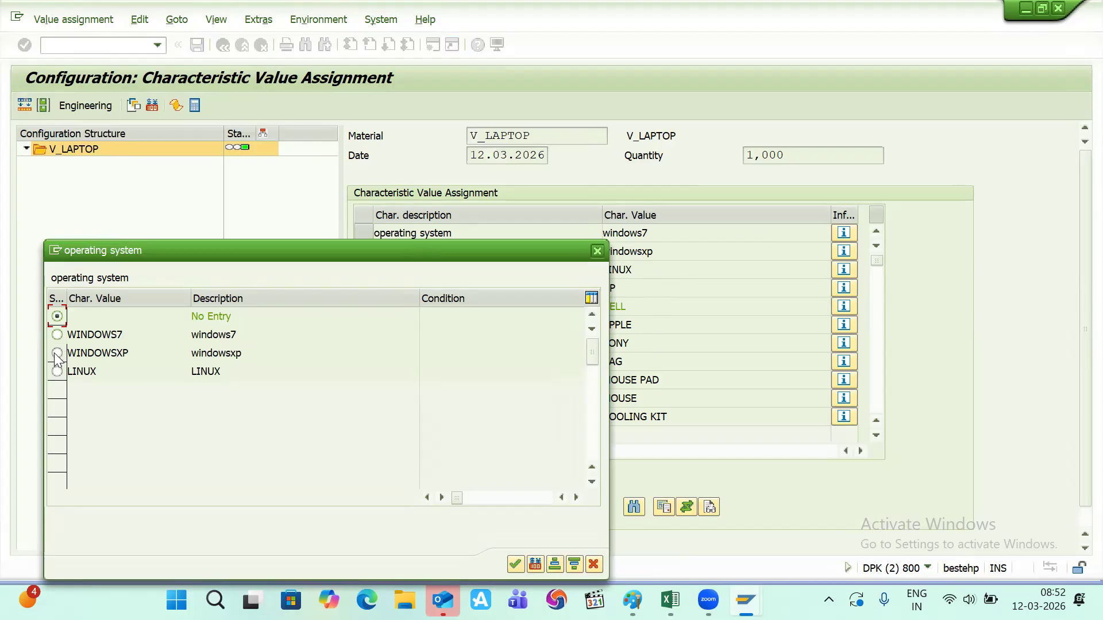
{"action": "left_click", "coordinate": [57, 335]}
{"action": "left_click", "coordinate": [597, 251]}
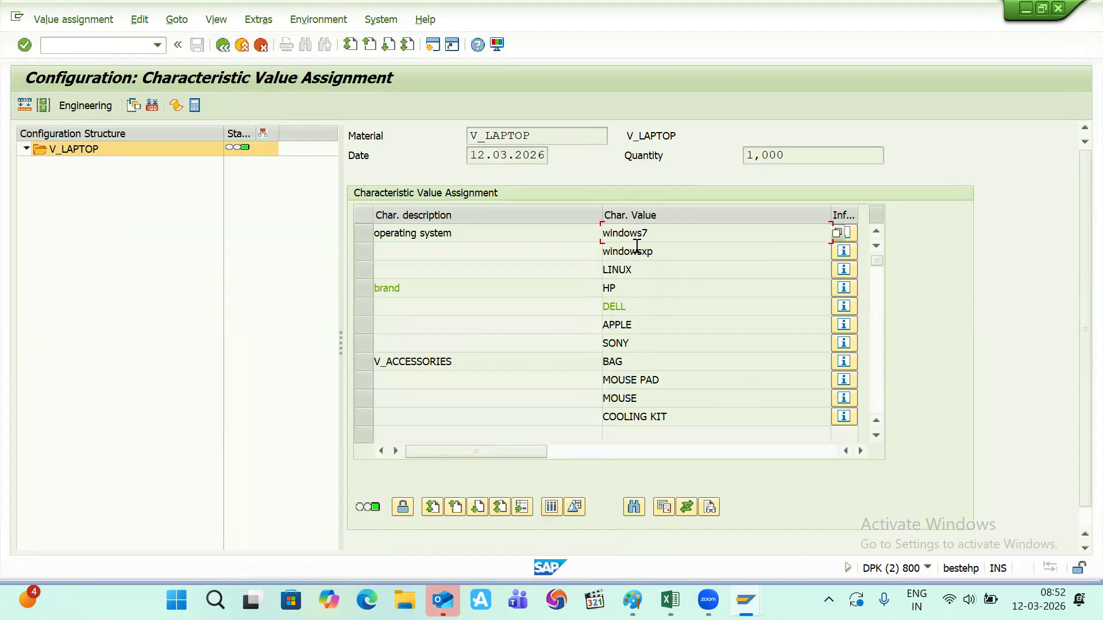
{"action": "left_click", "coordinate": [788, 363]}
{"action": "left_click", "coordinate": [837, 362]}
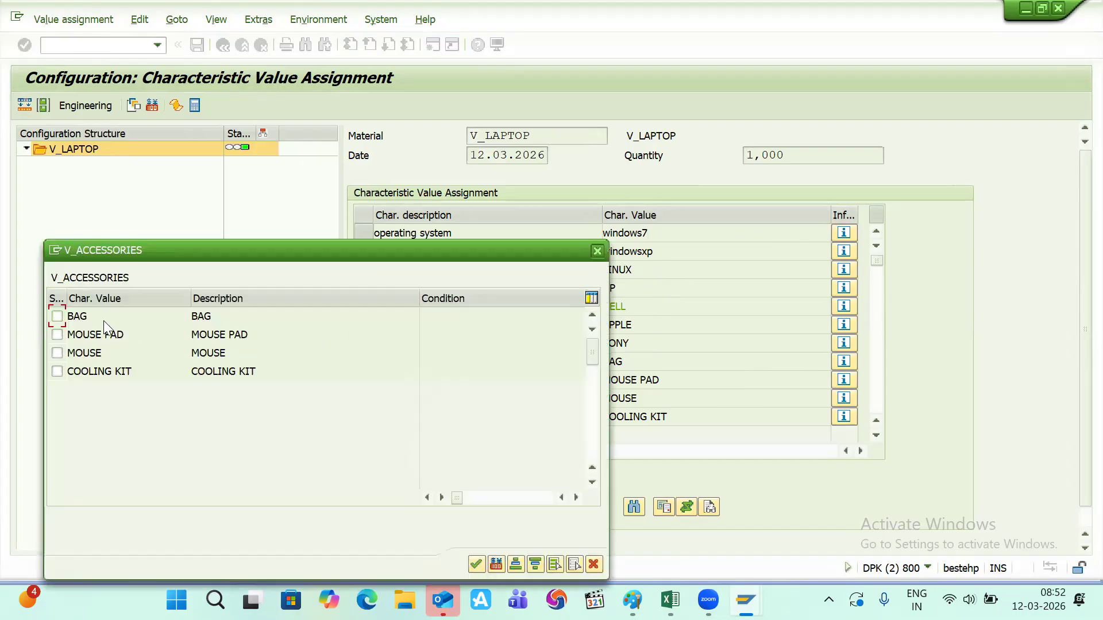
{"action": "left_click", "coordinate": [57, 316]}
{"action": "left_click", "coordinate": [56, 353]}
{"action": "left_click", "coordinate": [57, 371]}
{"action": "left_click", "coordinate": [598, 251]}
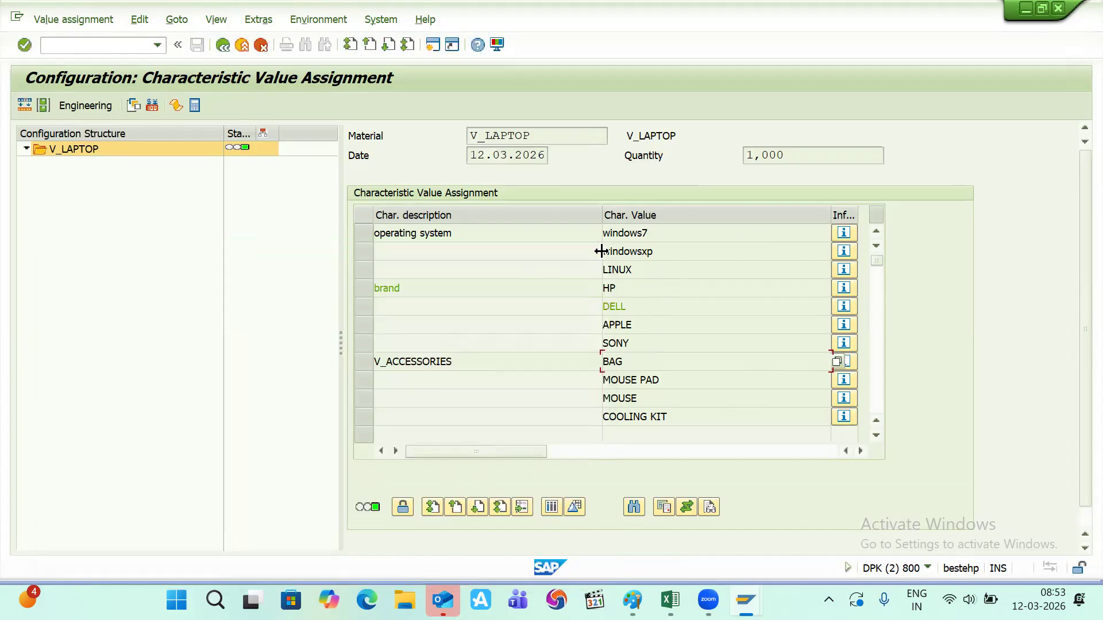